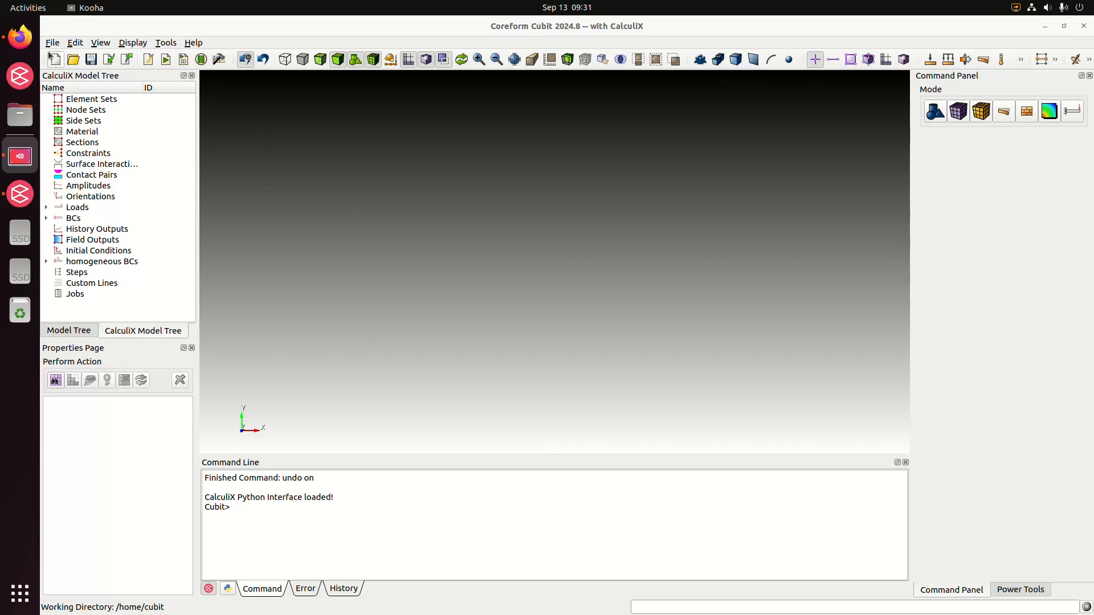
Switch to Firefox and open the examples folder of the Cubit-CalculiX GitHub repository from the README's Examples section.
click(31, 43)
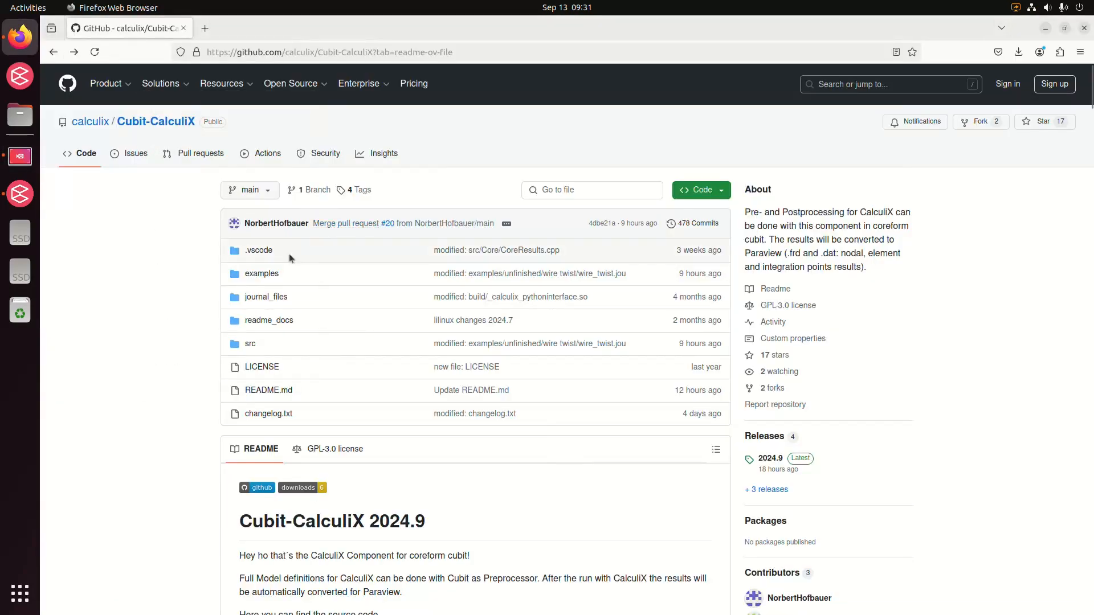
scroll(176, 375, down, 5)
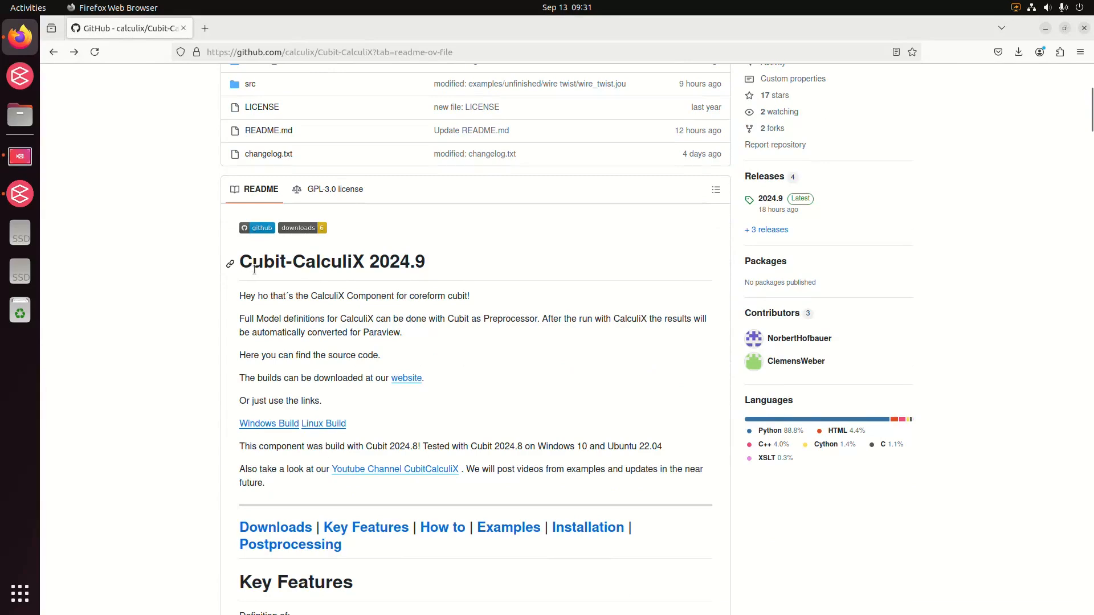
scroll(435, 388, up, 2)
scroll(466, 475, down, 4)
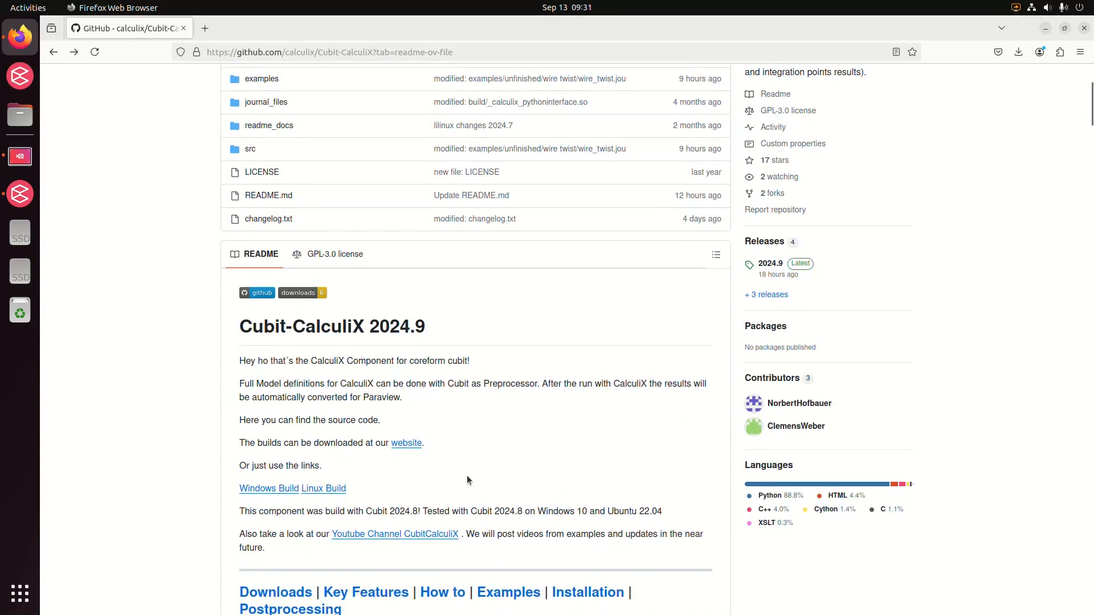
click(507, 462)
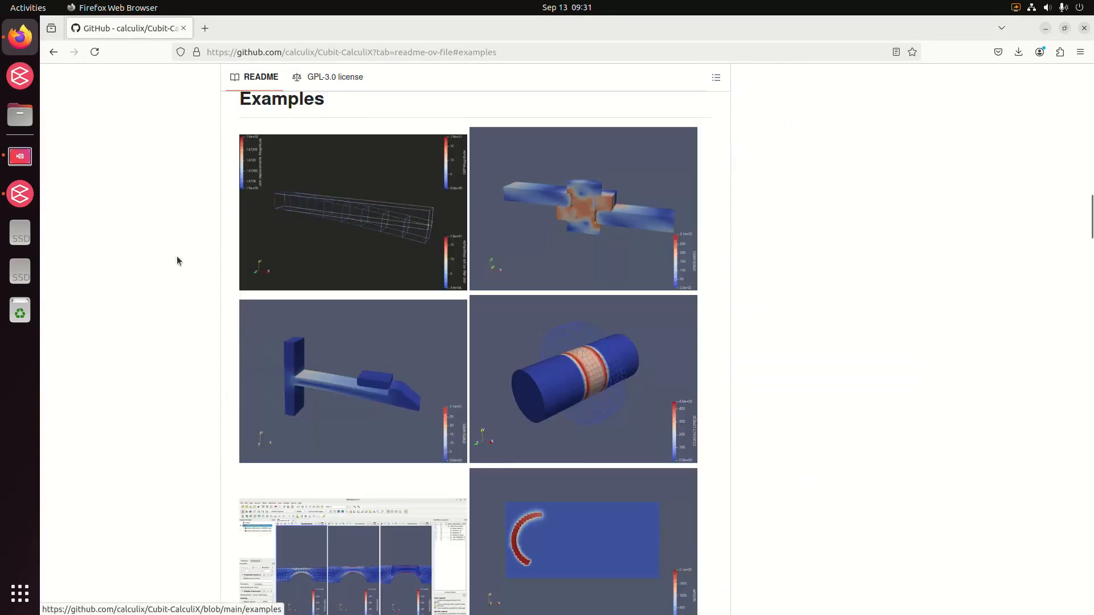
click(356, 249)
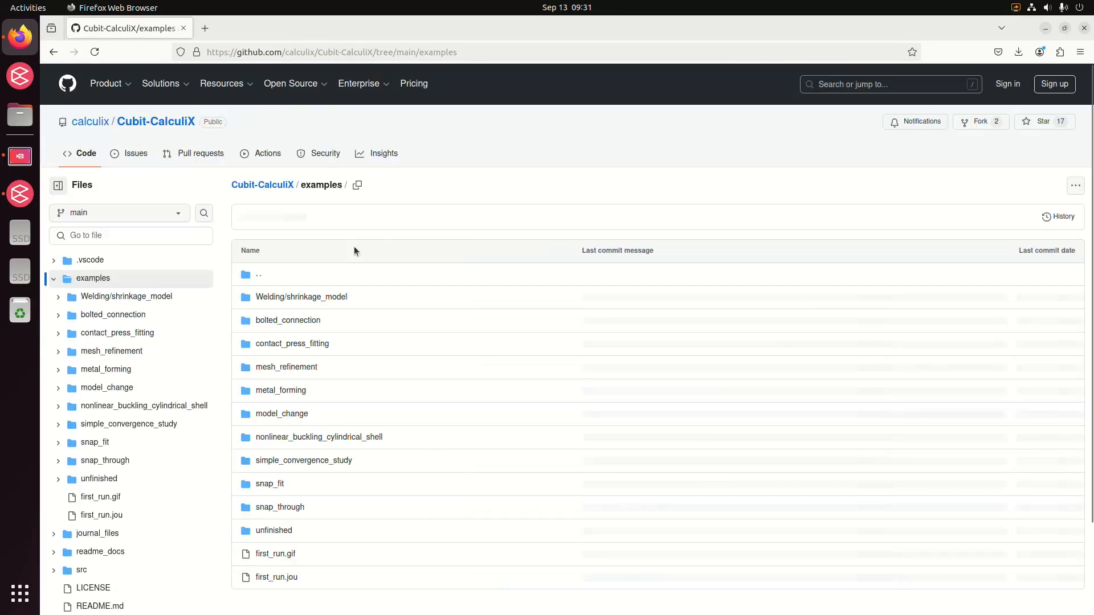
Open the first_run.jou example file, copy its raw contents and look through the script.
scroll(338, 251, down, 3)
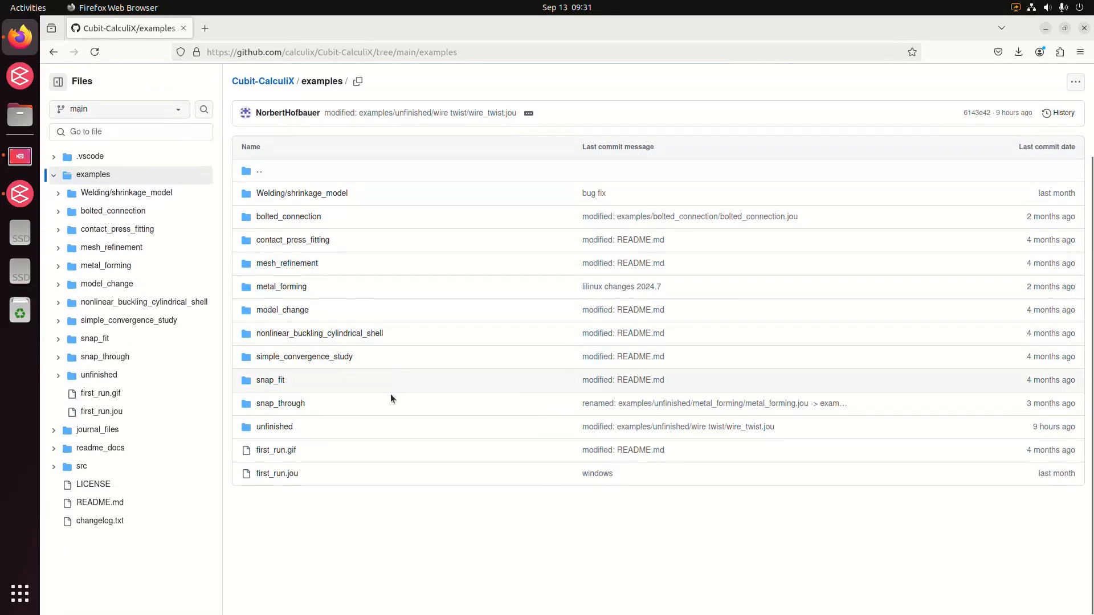
click(274, 473)
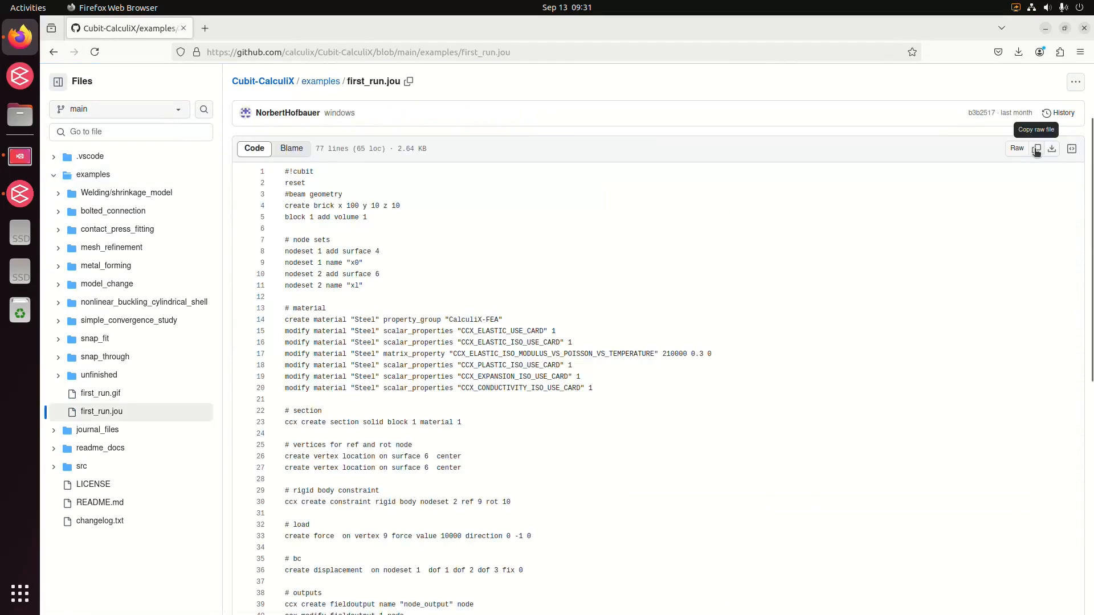
scroll(550, 341, down, 8)
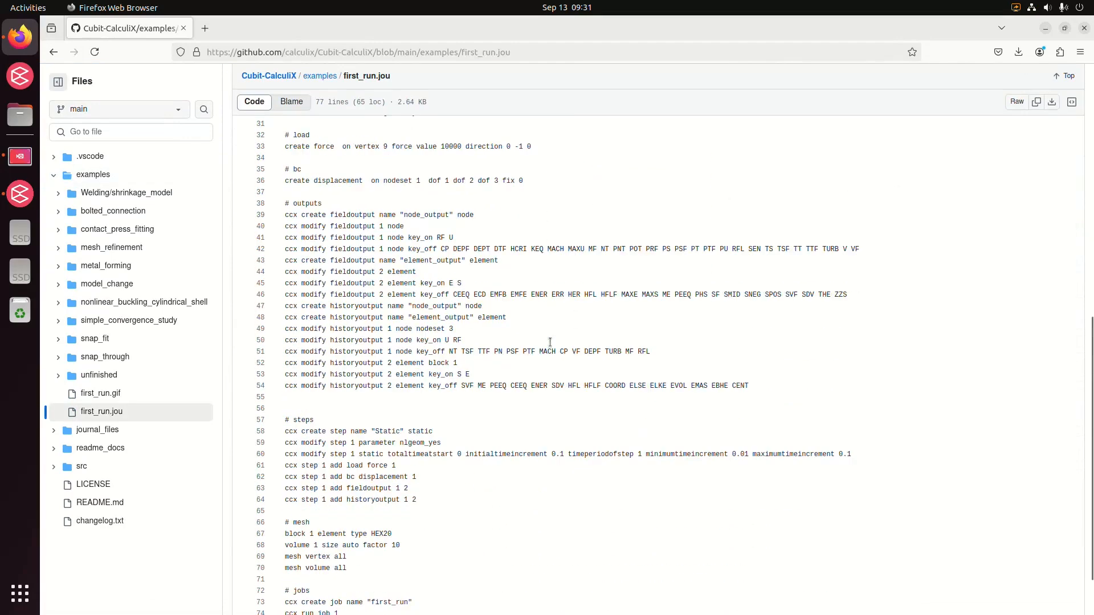
Switch to Coreform Cubit, paste the copied script into the Journal Editor and run it.
click(23, 194)
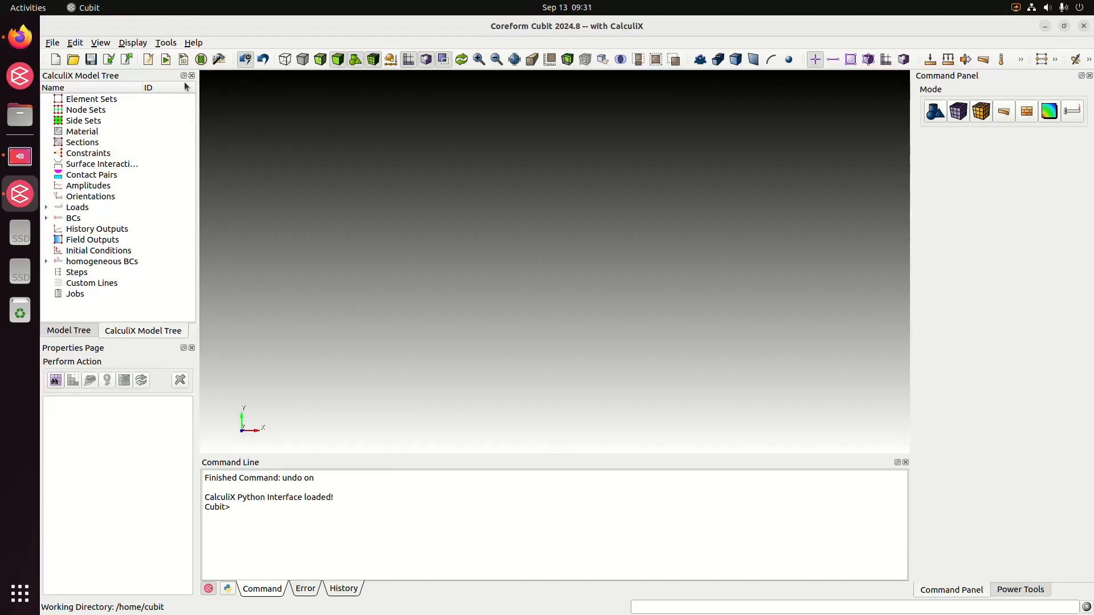
click(149, 60)
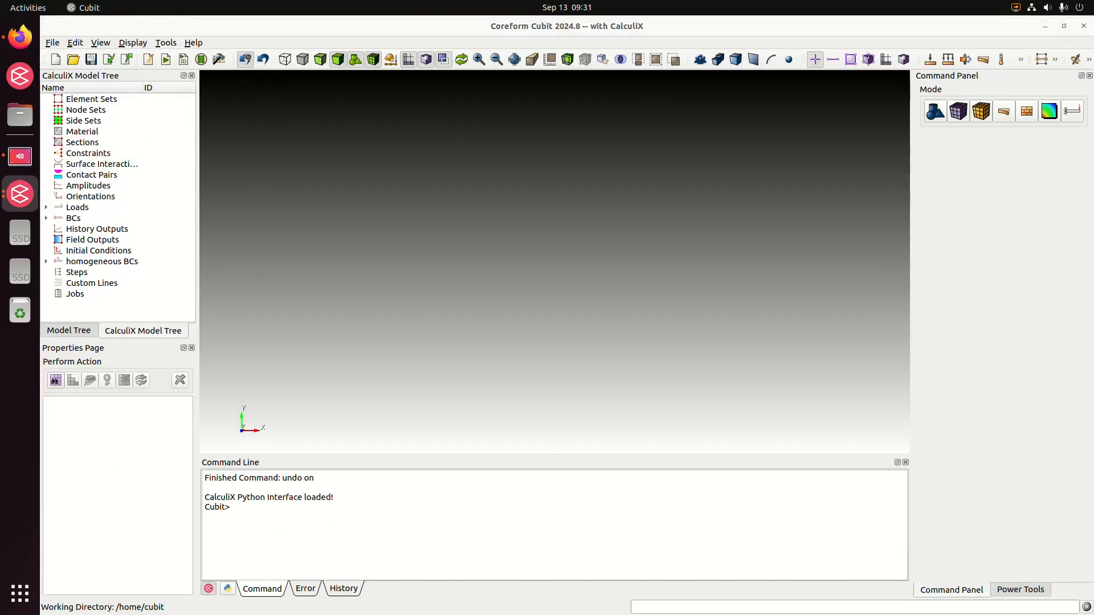
click(148, 60)
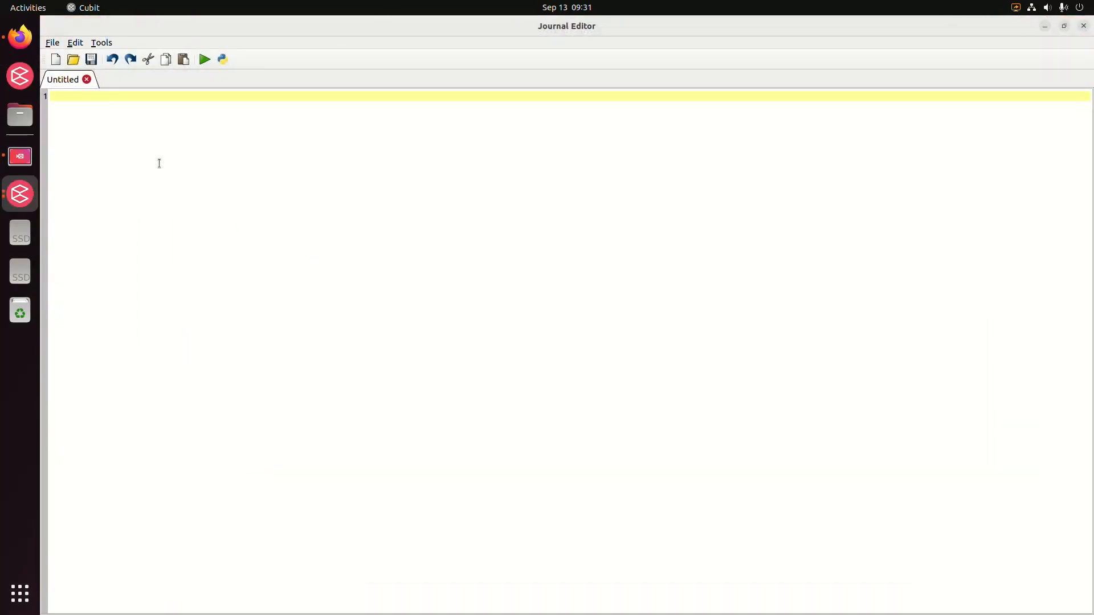
key(ctrl+v)
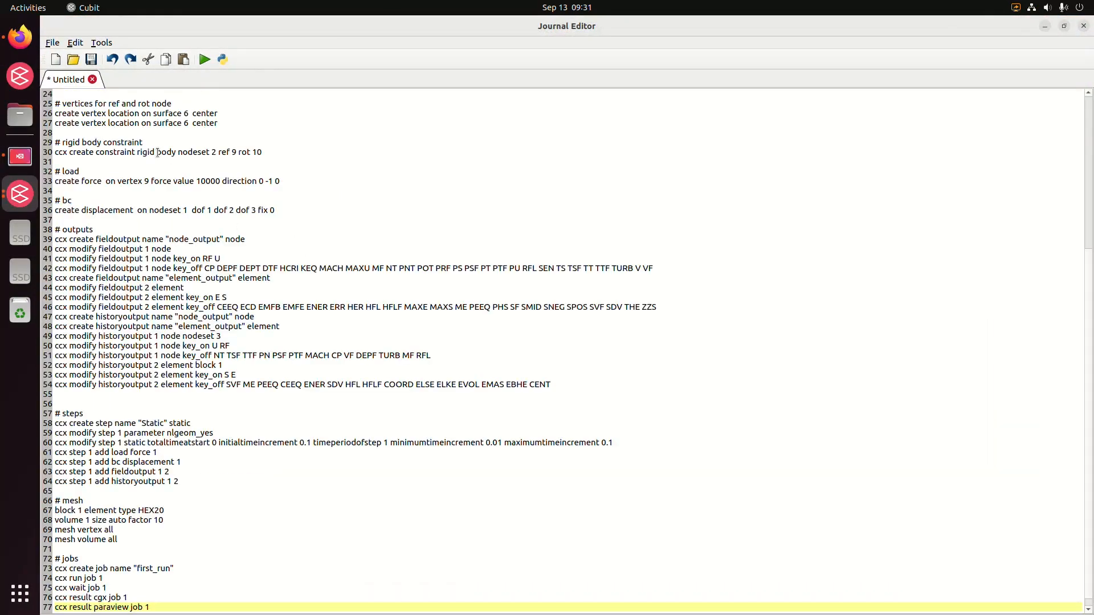
click(204, 59)
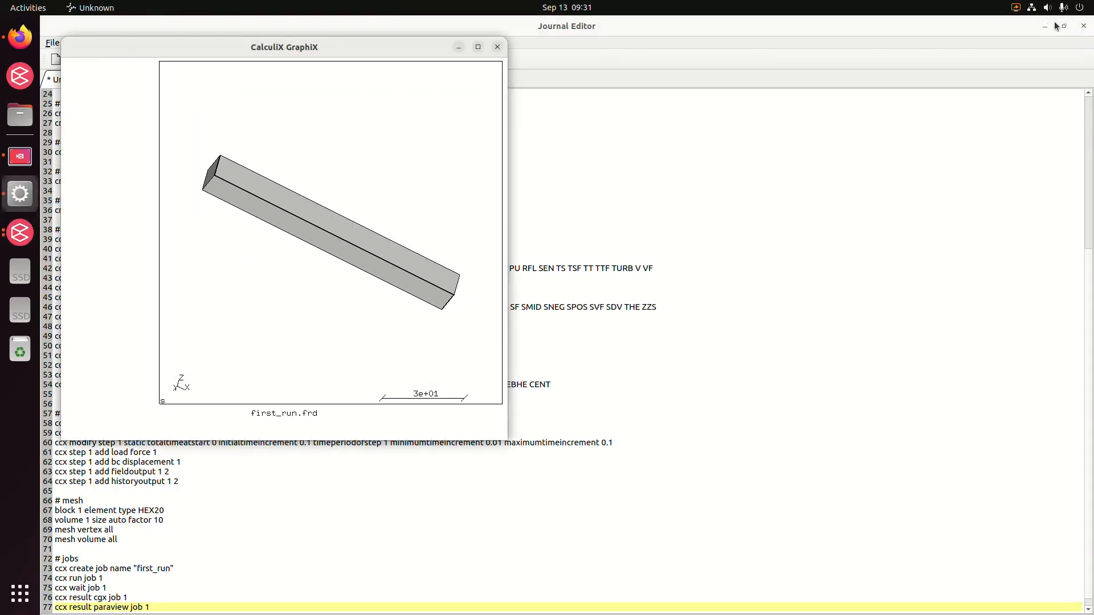
Load the first_run results in ParaView and view the beam at an angle.
click(497, 47)
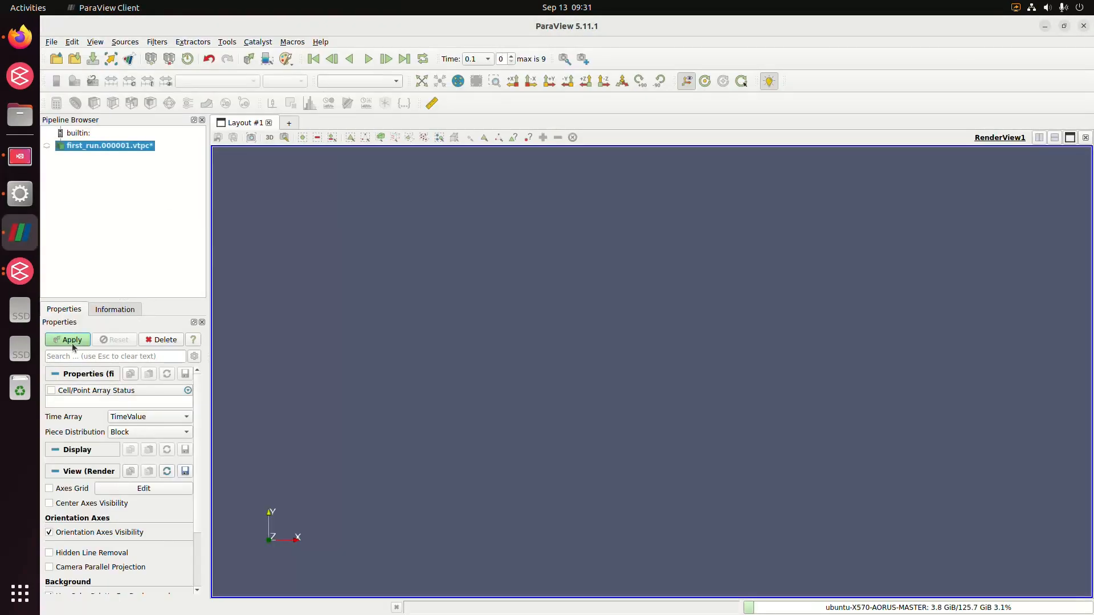
click(71, 342)
drag(647, 329, 593, 403)
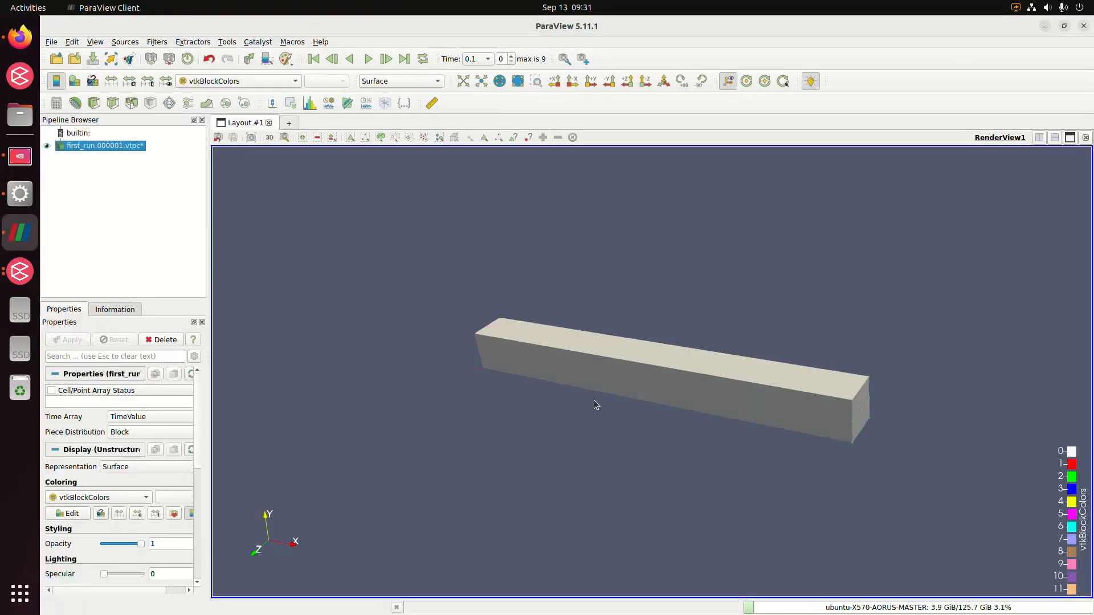
Close ParaView, the CalculiX GraphiX window and the Journal Editor containing the unsaved script.
click(1082, 26)
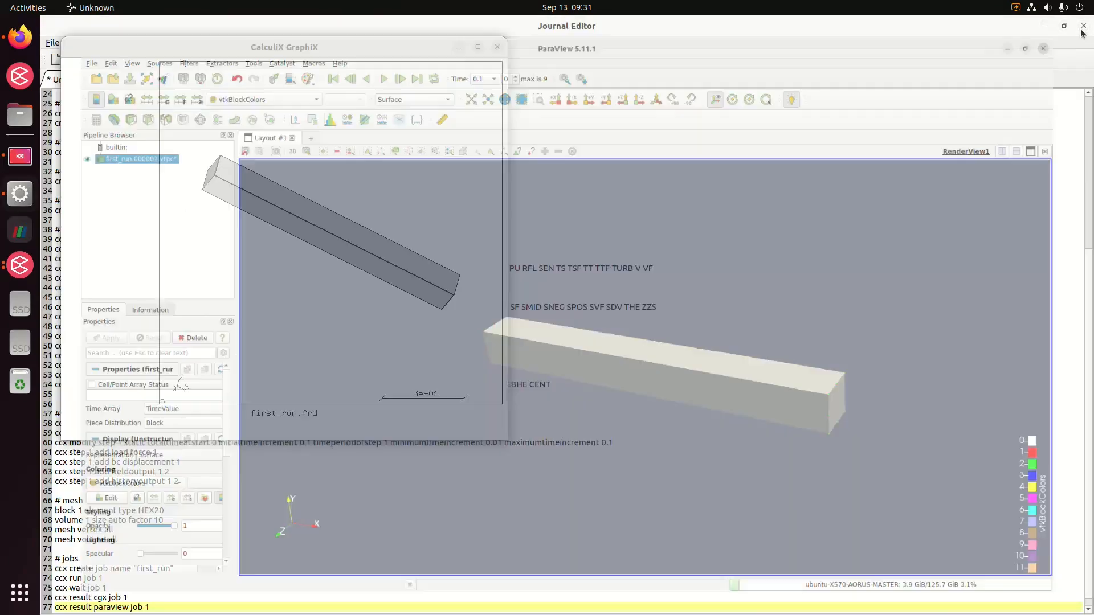
click(500, 46)
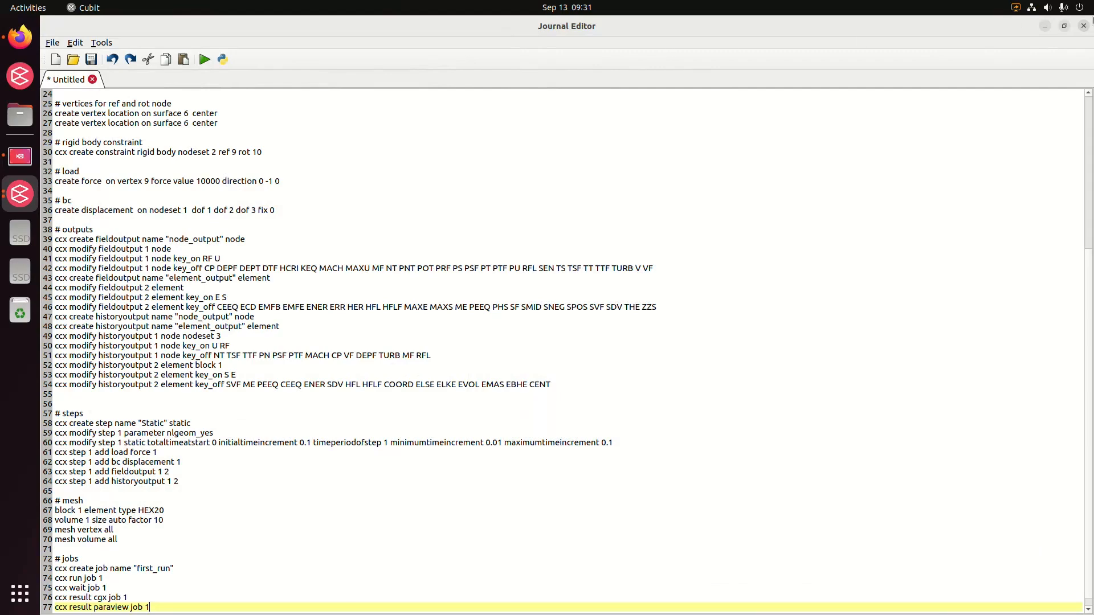
click(1083, 26)
click(566, 361)
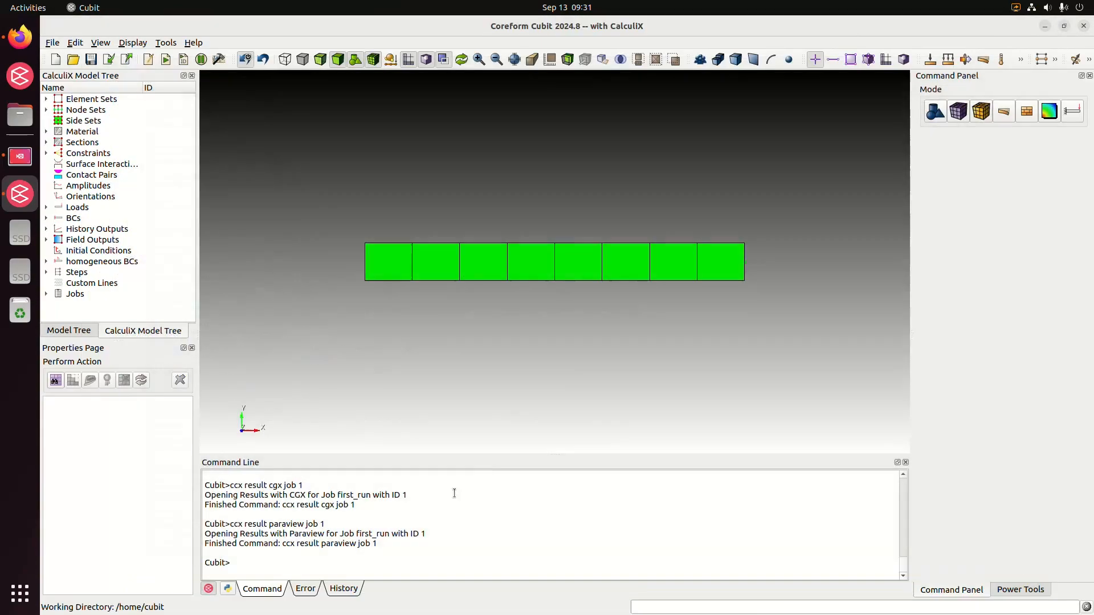
Close the reopened ParaView and CalculiX GraphiX windows and clear the Cubit model with the reset command.
text(reset)
key(Return)
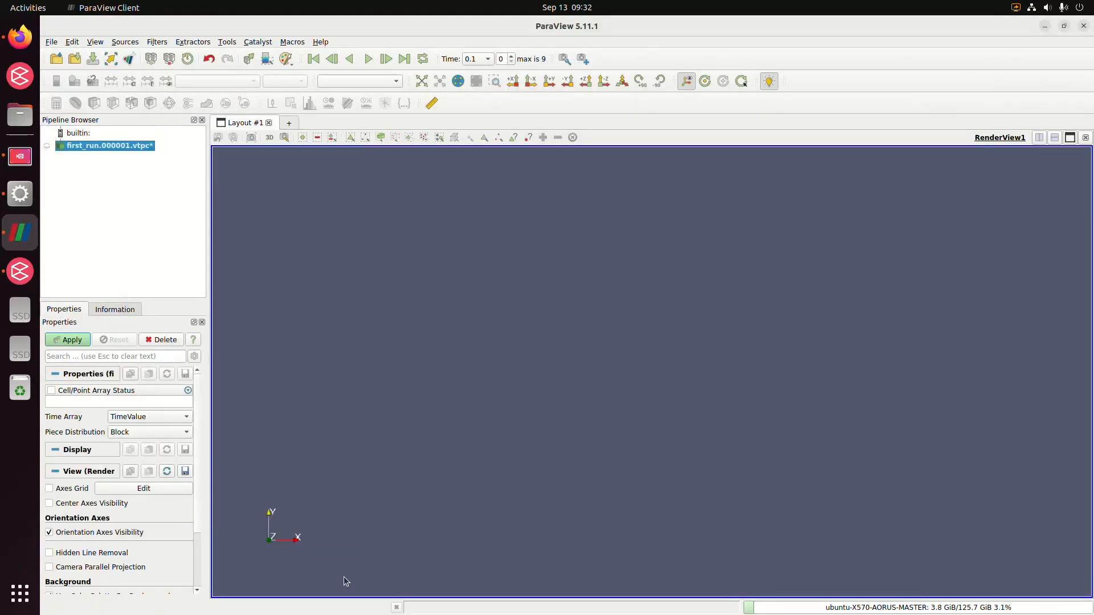
click(1083, 26)
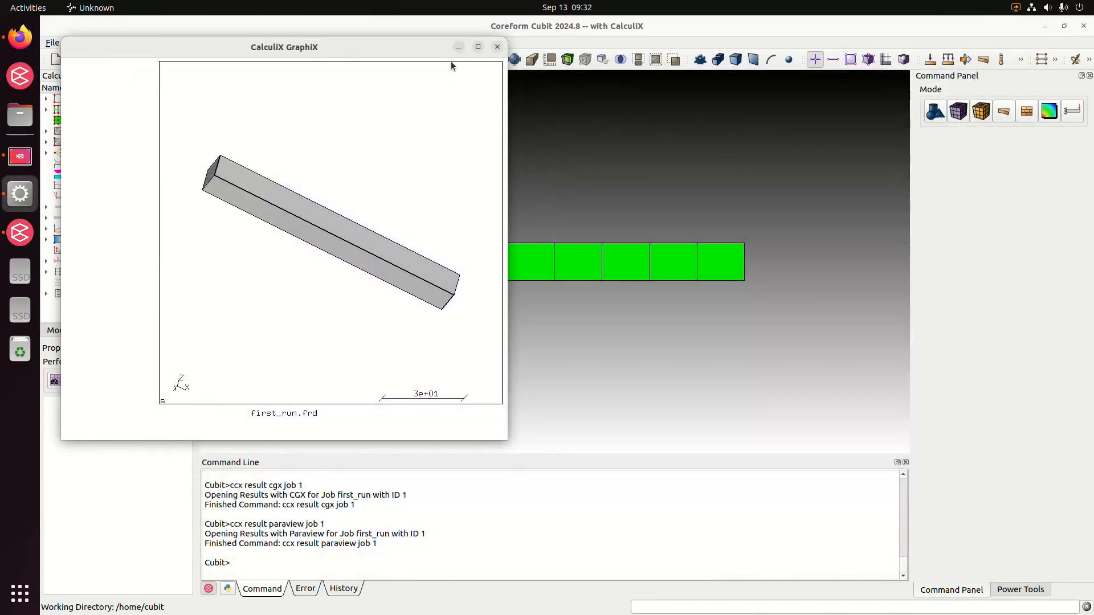
click(486, 44)
text(er)
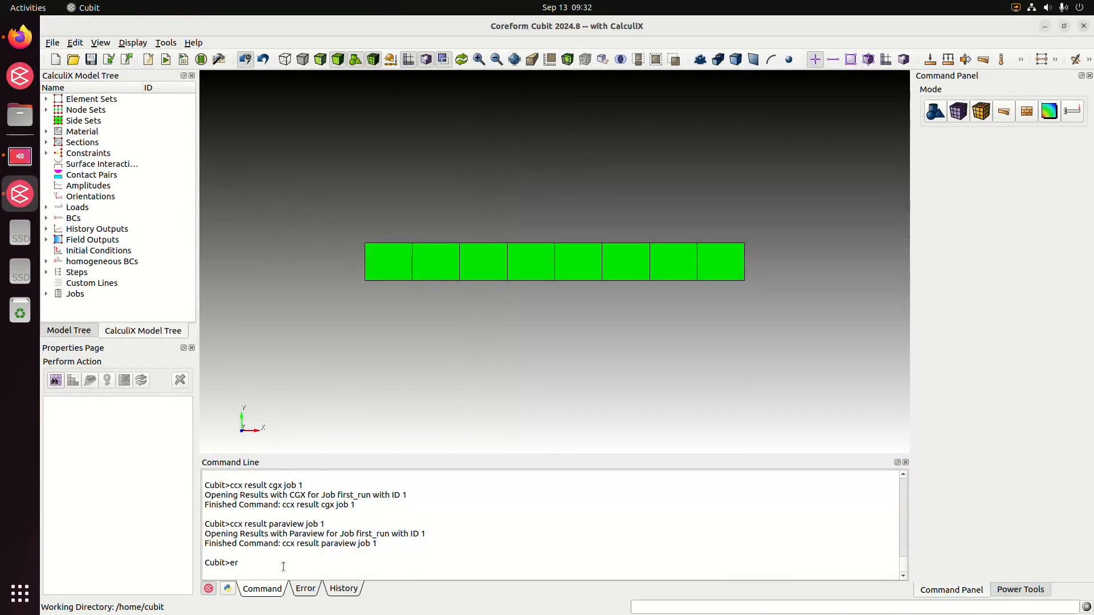
key(BackSpace)
text(reset)
key(Return)
key(alt+Tab)
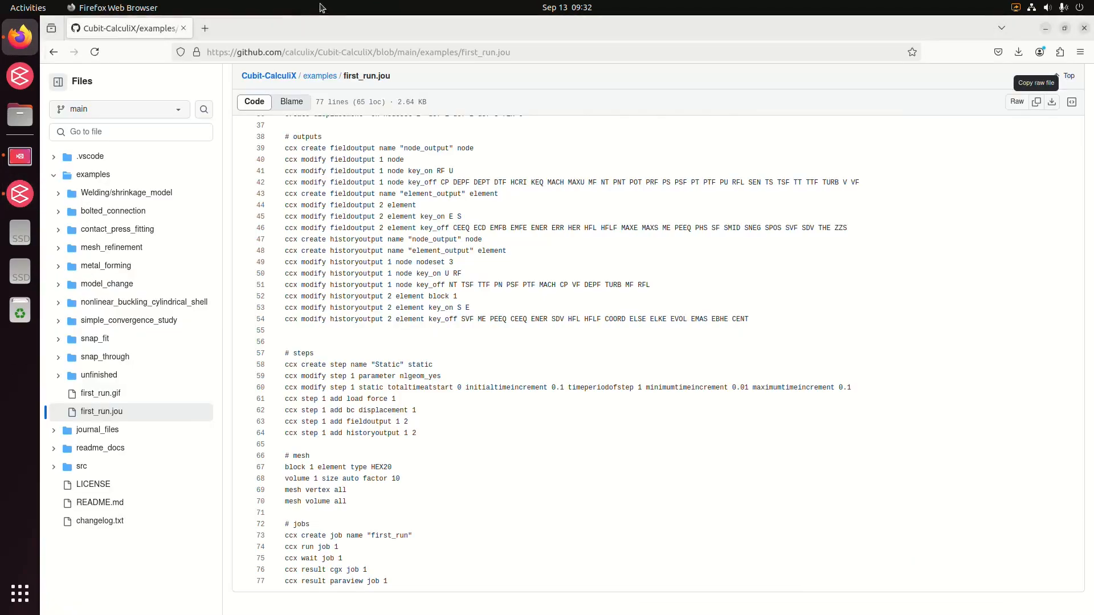
key(alt+Tab)
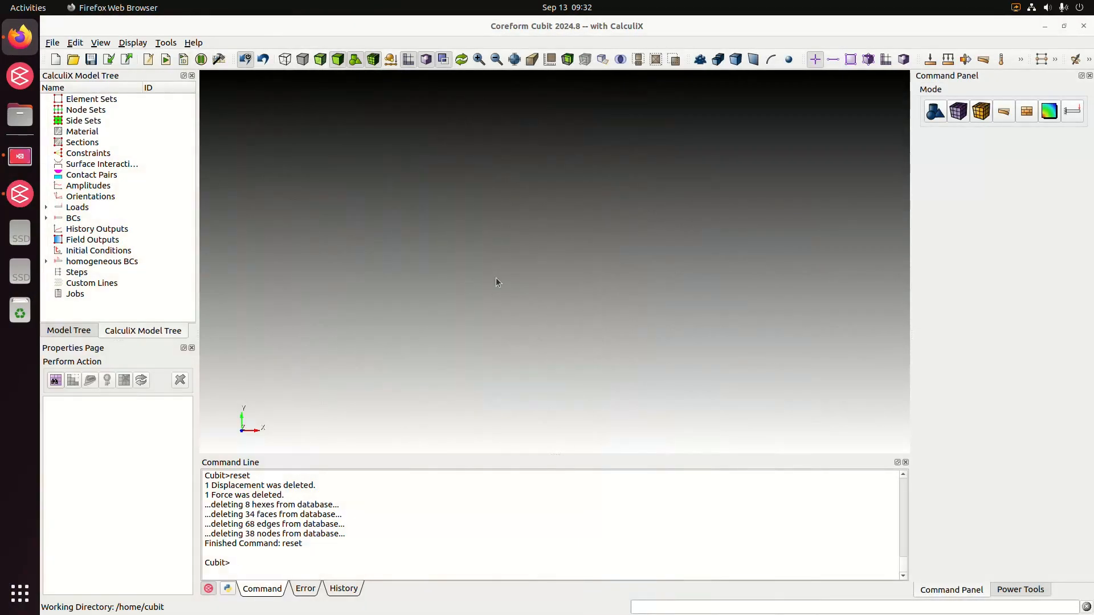
drag(496, 278, 536, 247)
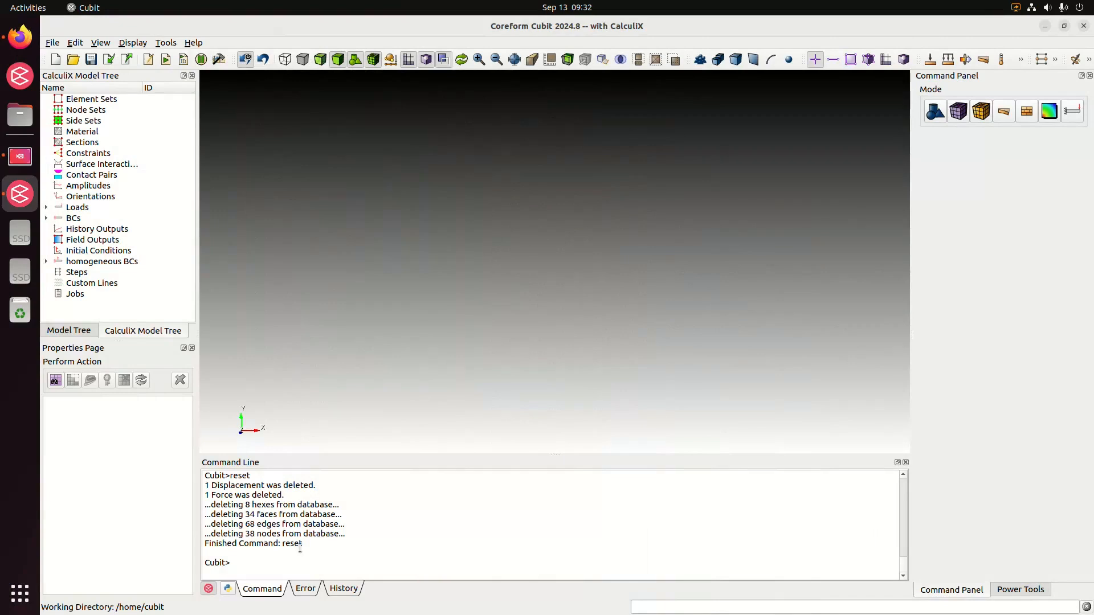
click(294, 565)
Create a brick volume with width 100, height 10 and depth 10.
click(934, 111)
click(935, 155)
click(935, 220)
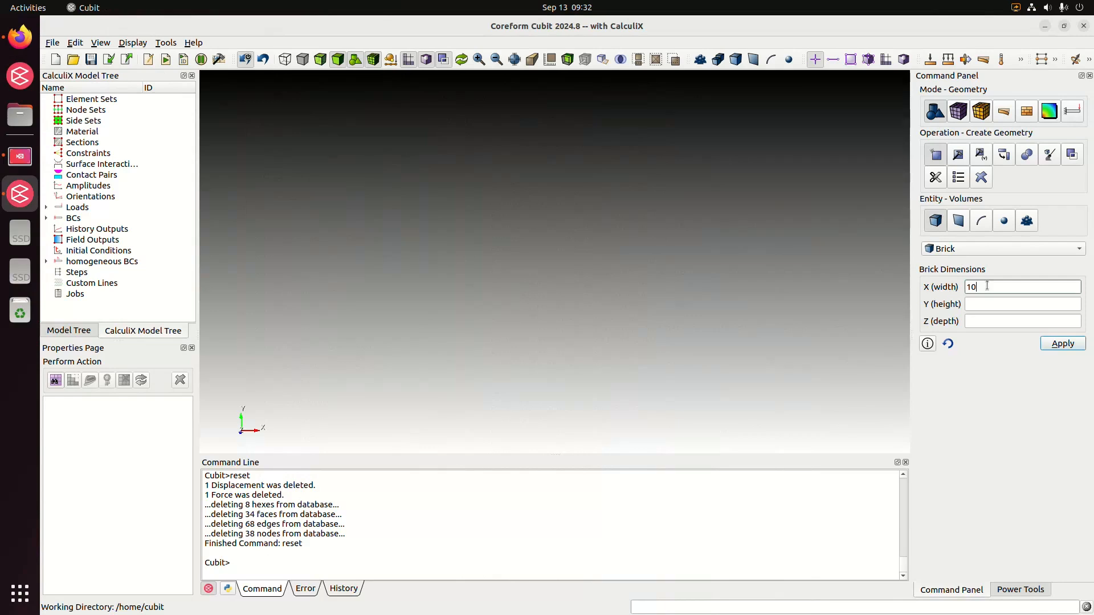
text(0)
key(Tab)
text(10)
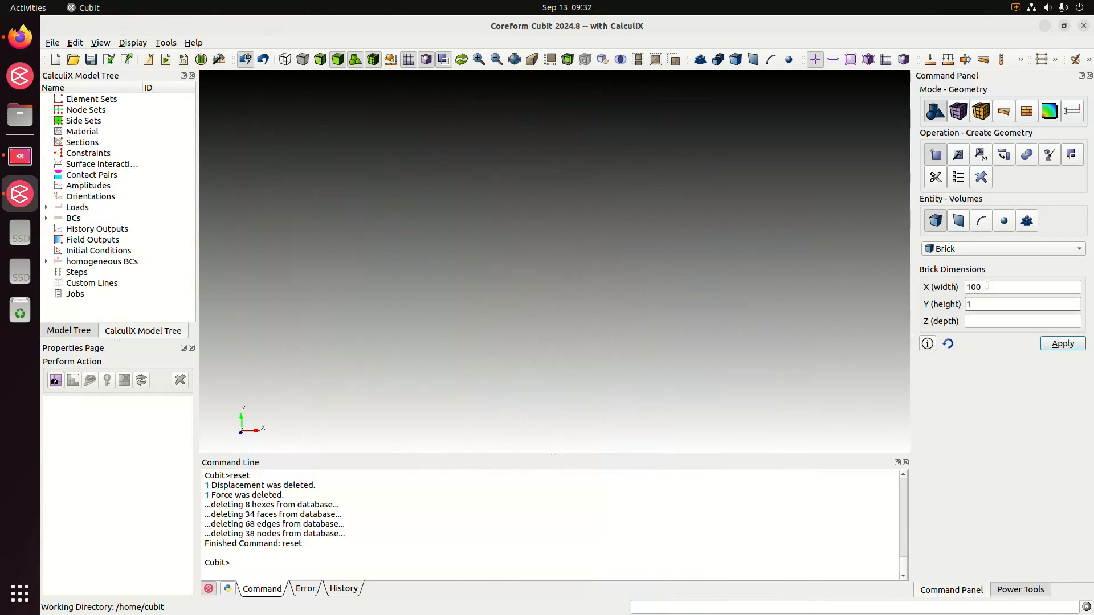
key(Tab)
text(10)
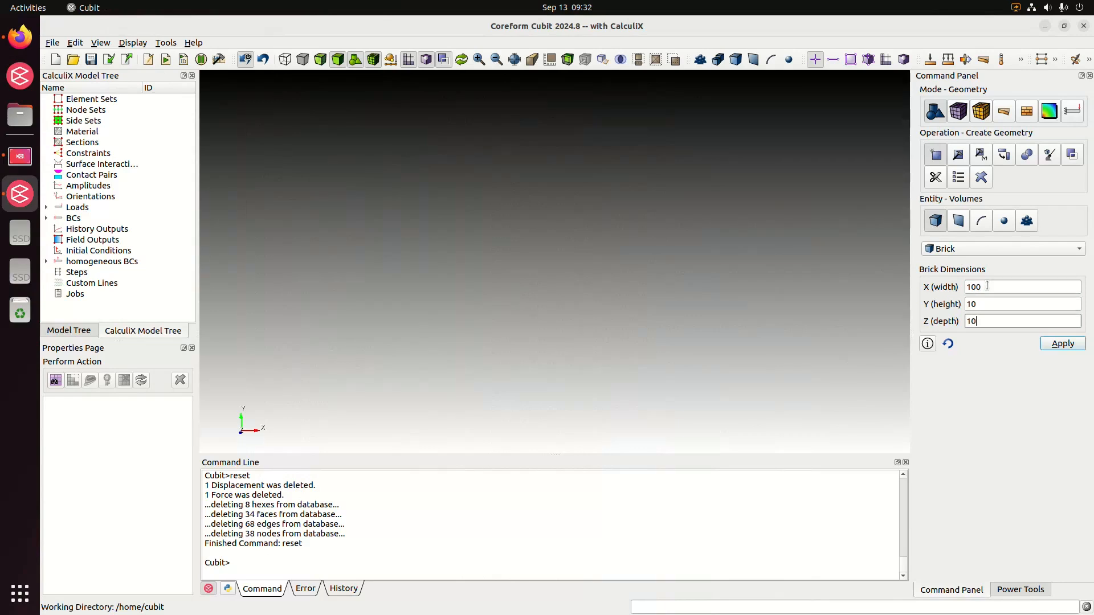
click(1068, 348)
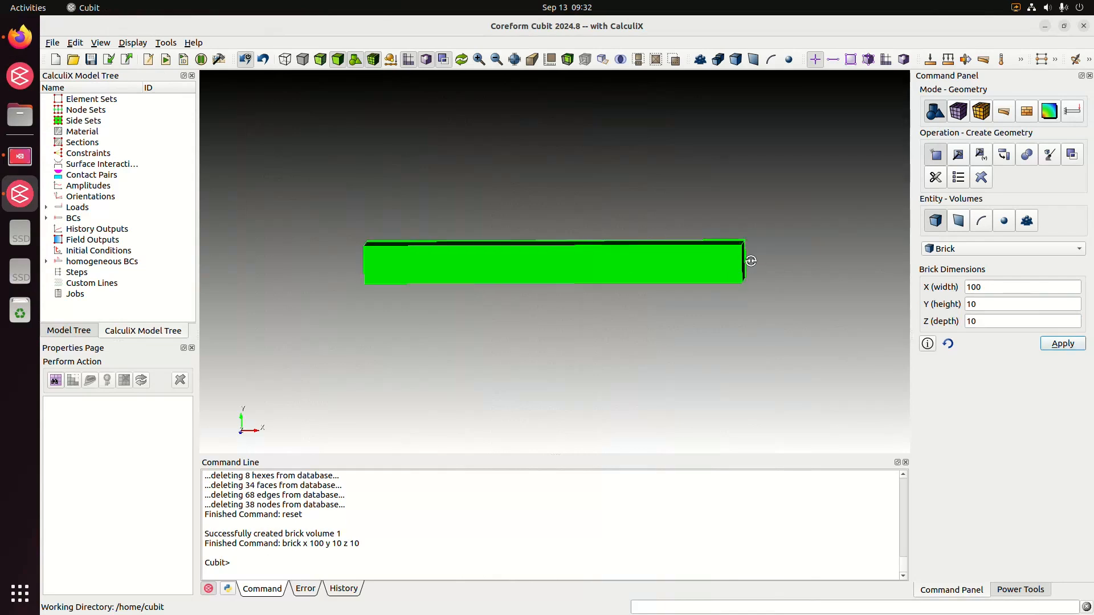
Create an element block from the brick volume, using volume ID 1.
middle_drag(751, 261, 696, 272)
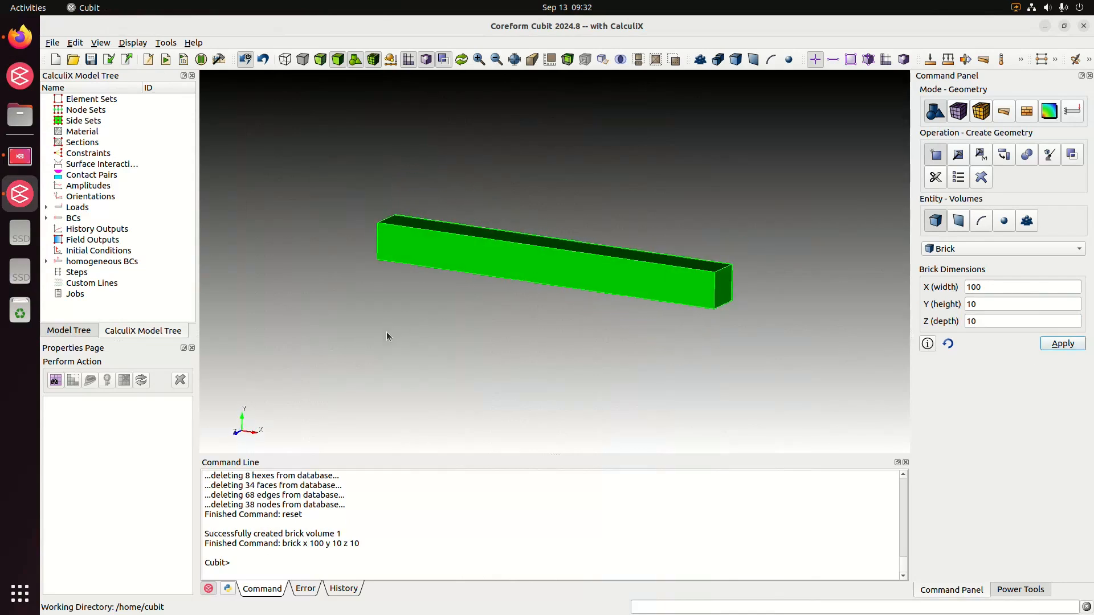
middle_drag(439, 323, 492, 298)
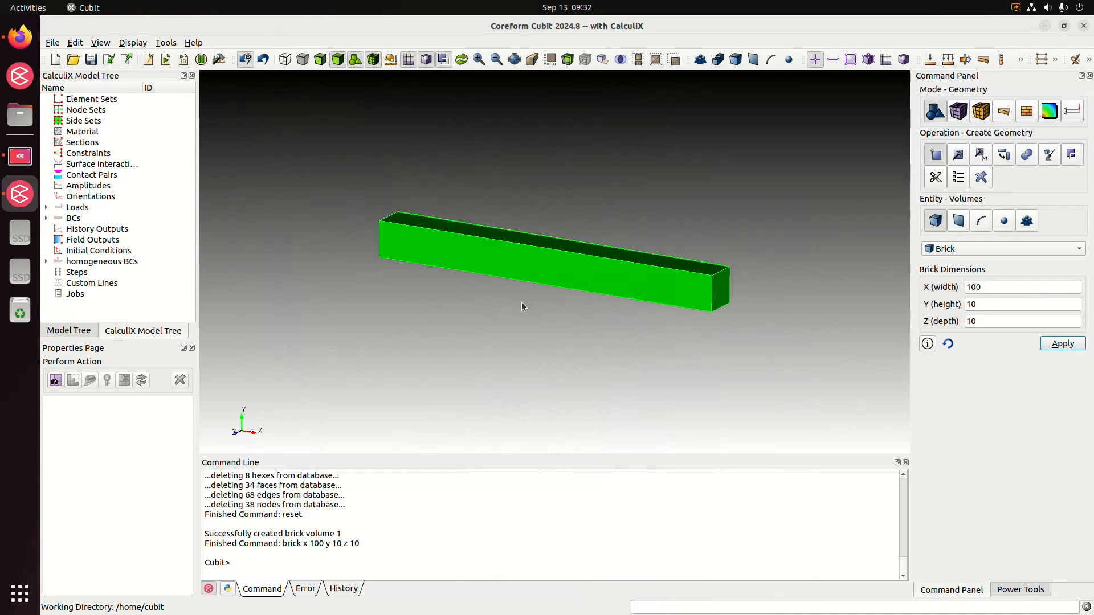
click(95, 100)
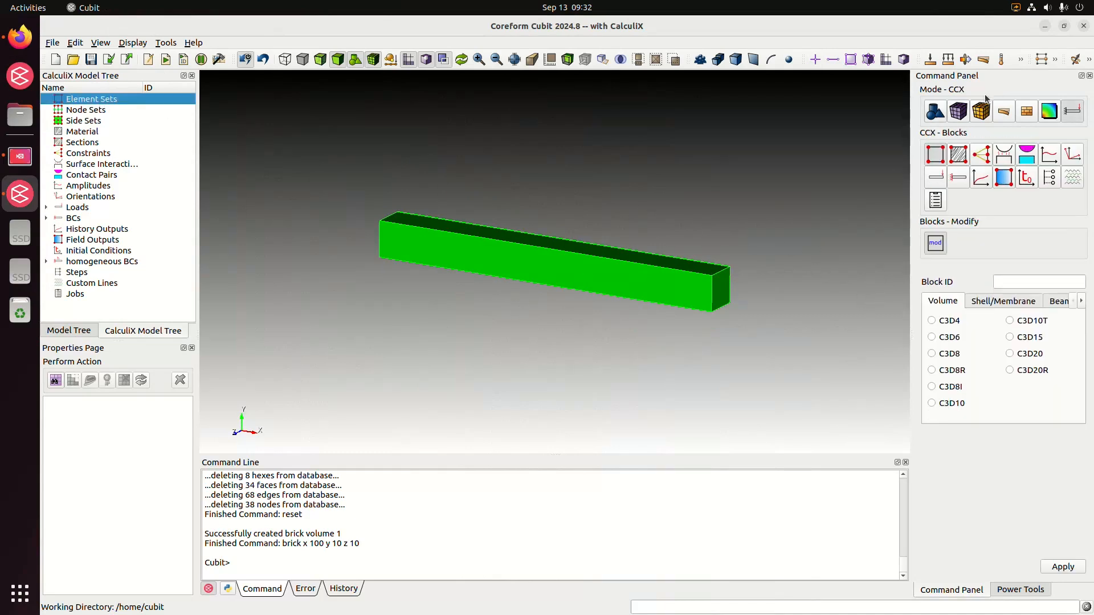
click(978, 115)
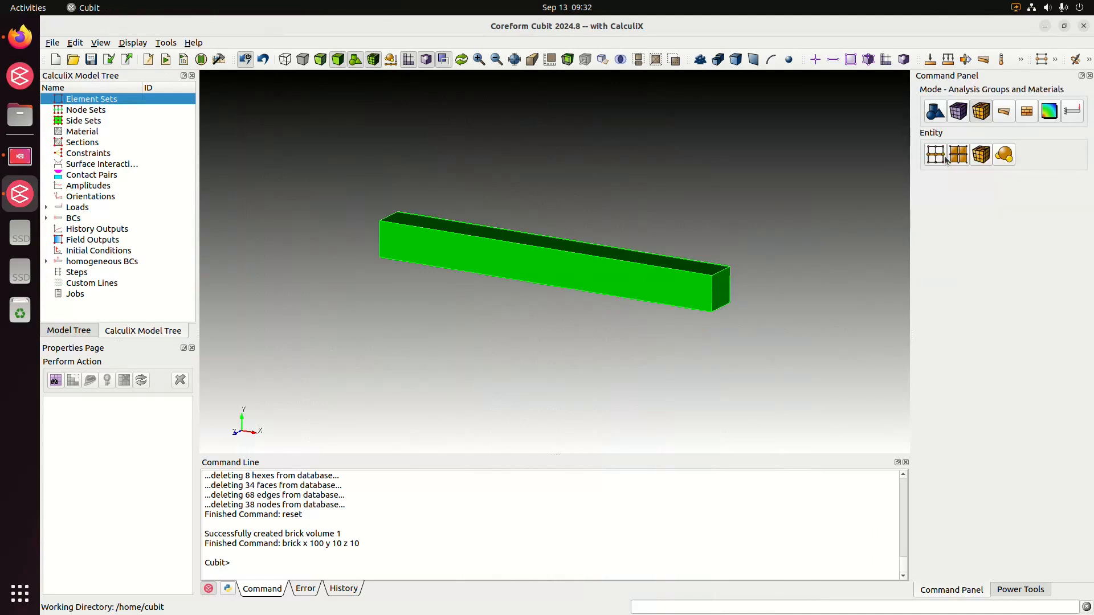
click(981, 157)
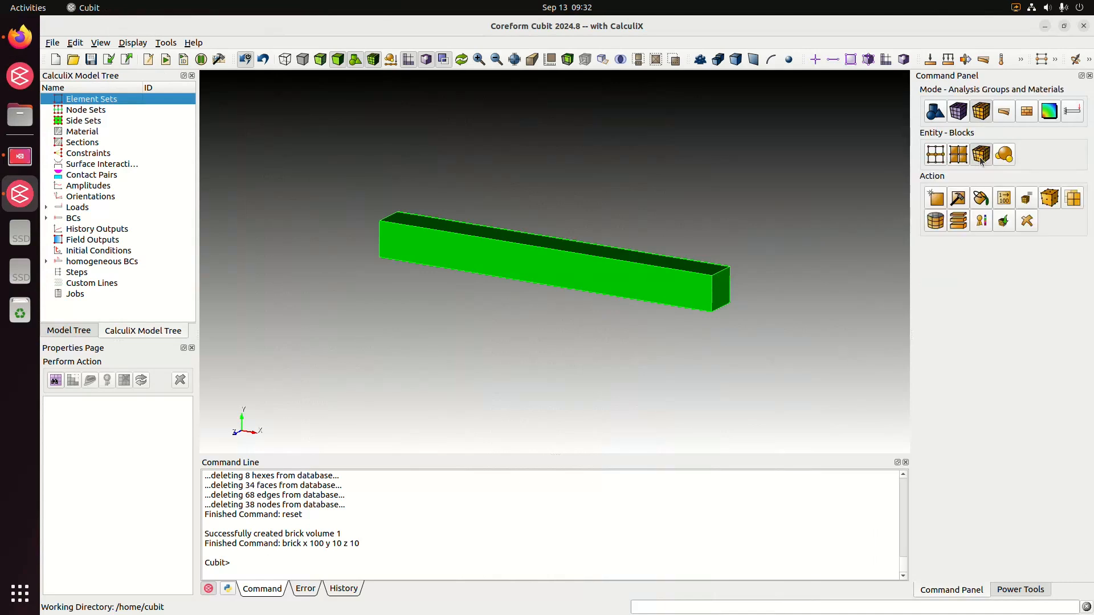
click(946, 197)
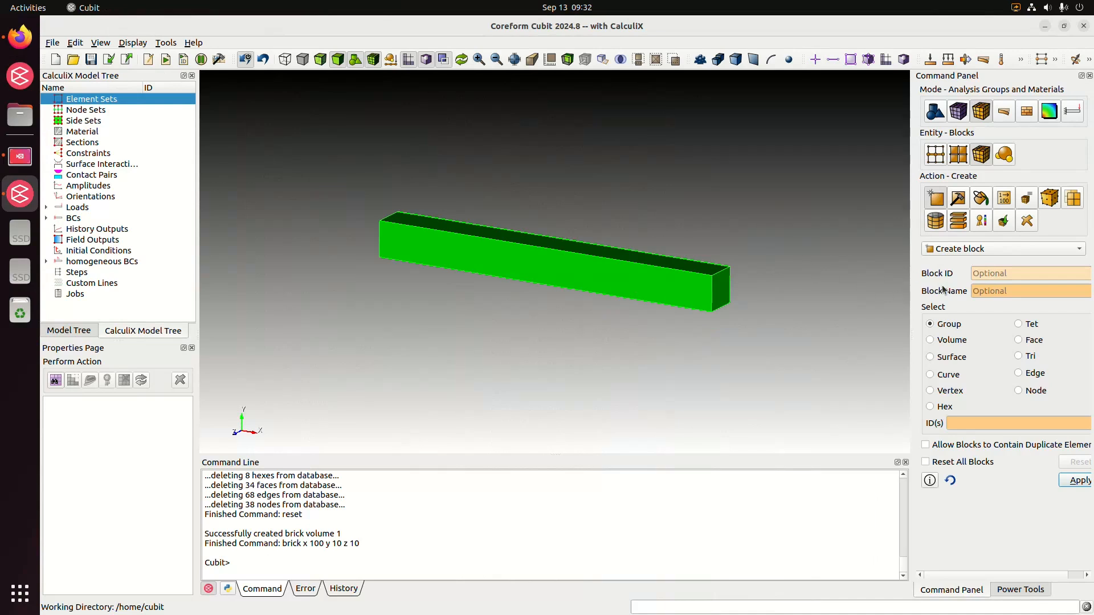
click(929, 339)
click(968, 423)
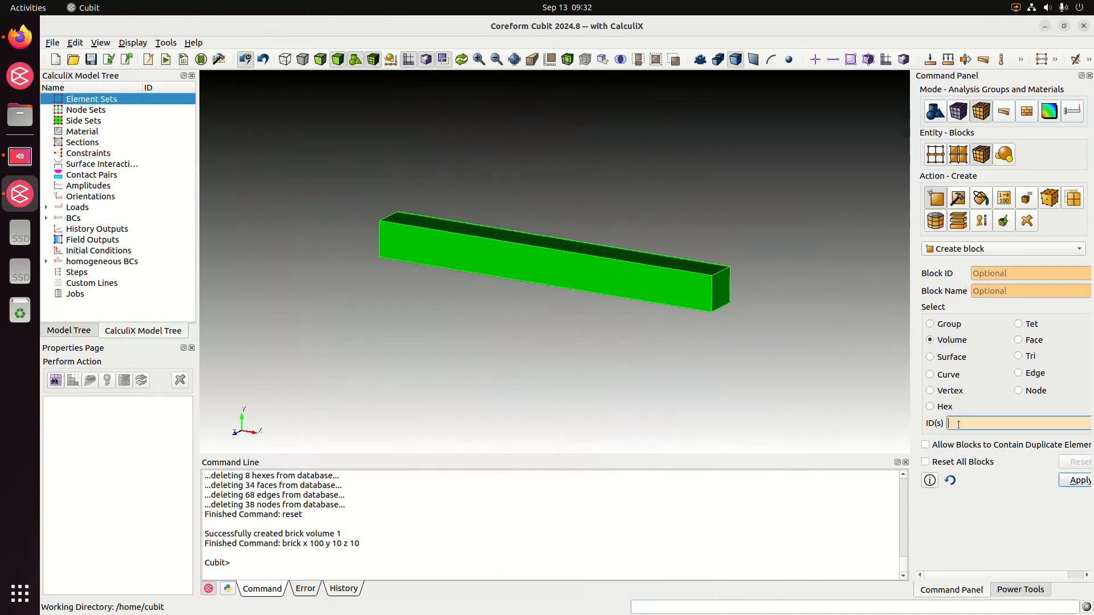
click(661, 279)
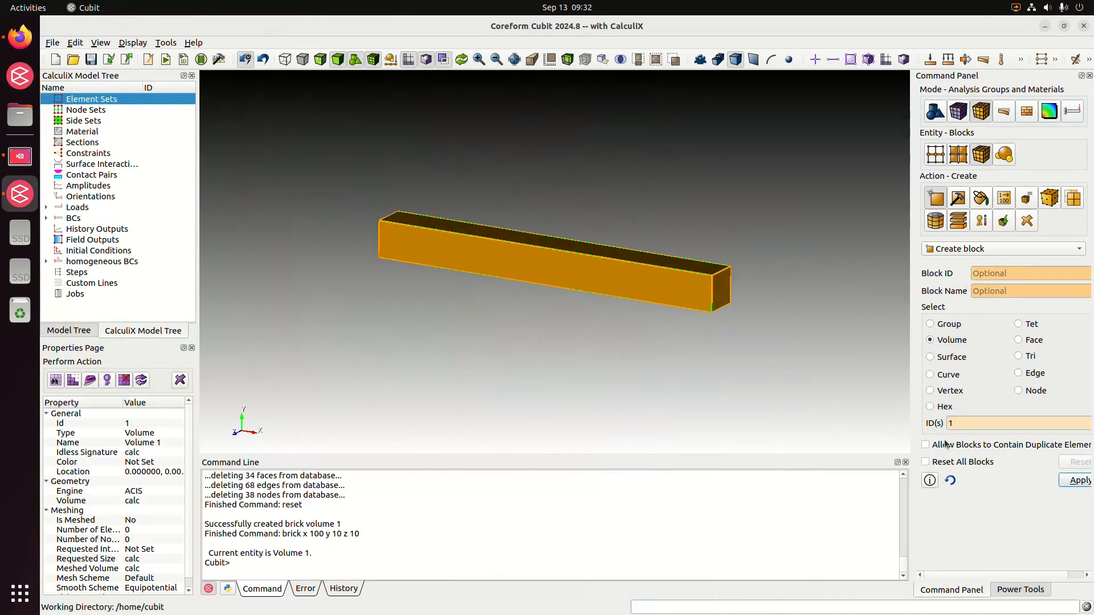
click(1078, 482)
drag(542, 277, 527, 292)
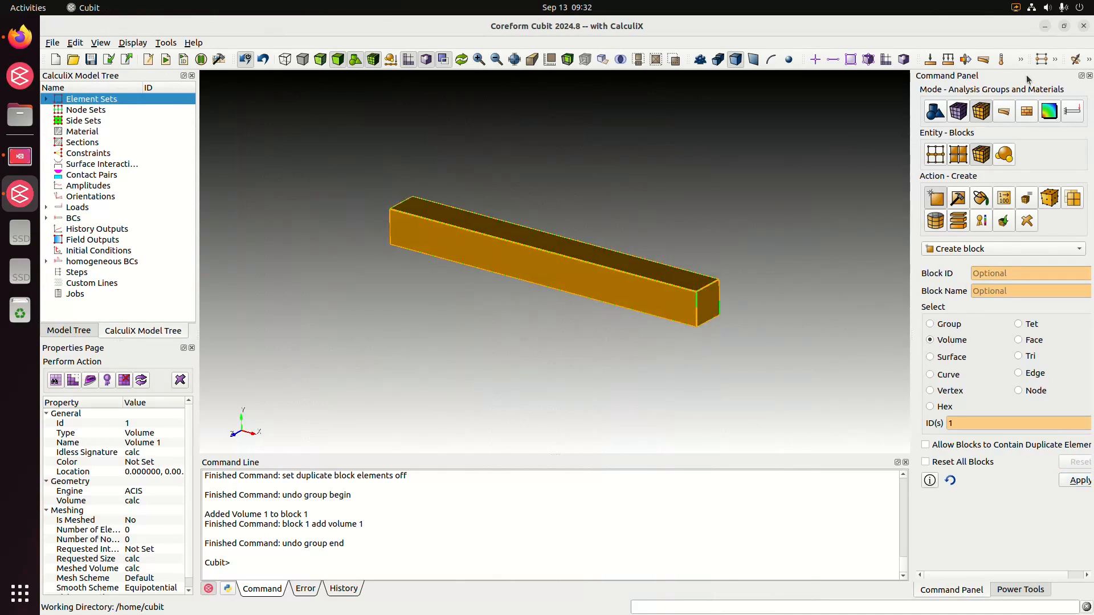
Split Power Tools off from the Command Panel into its own area and clear the volume selection.
drag(1027, 74, 947, 417)
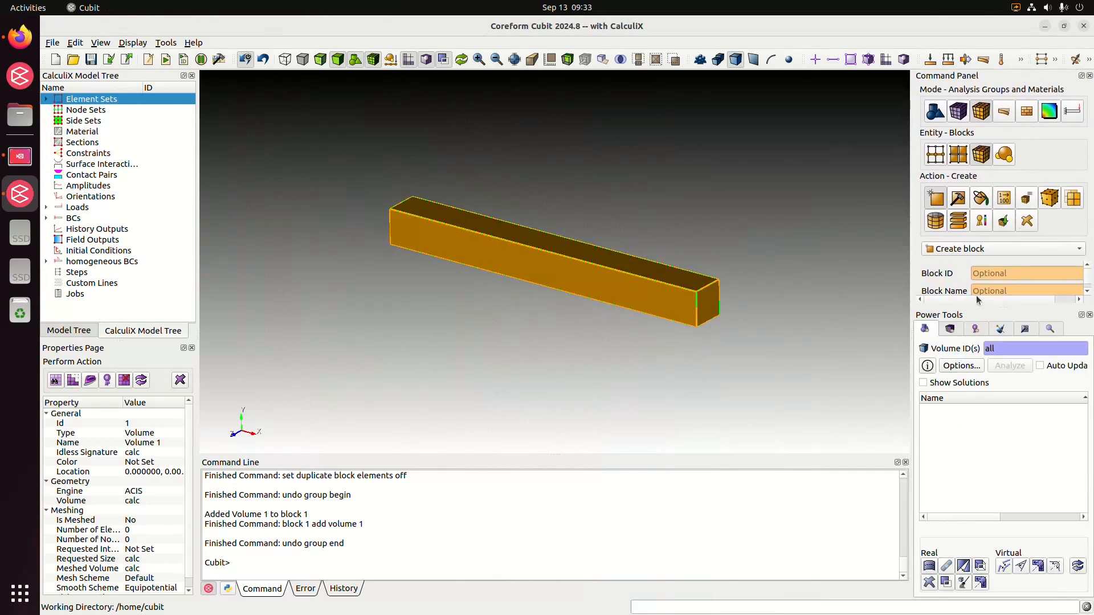
click(530, 324)
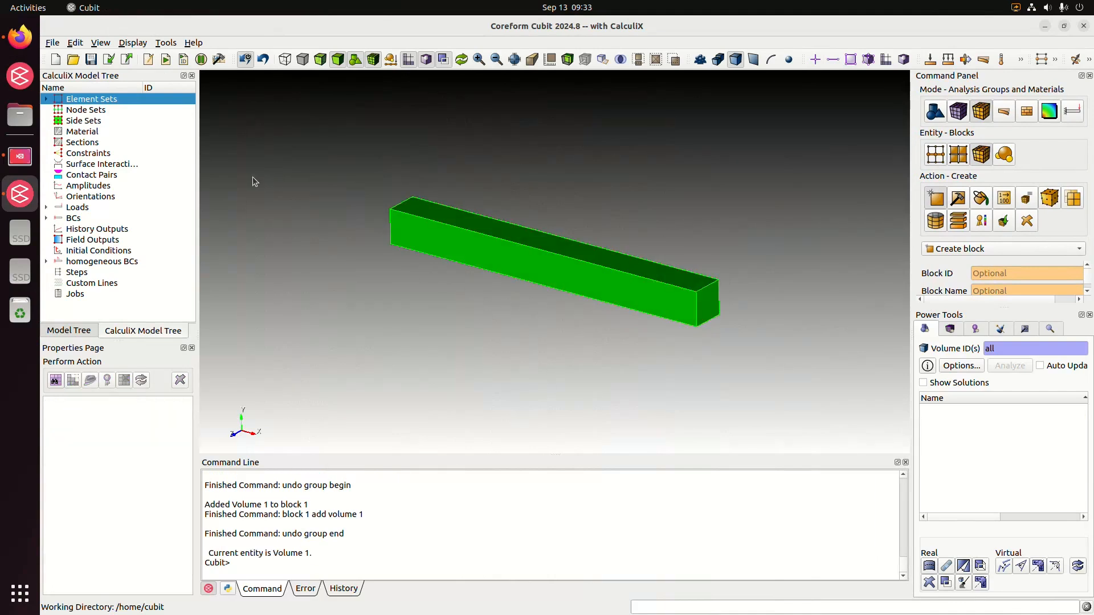
middle_drag(507, 297, 616, 286)
Close Power Tools and create a nodeset named x0 from surface 4, the beam's end face on the negative X side.
click(121, 114)
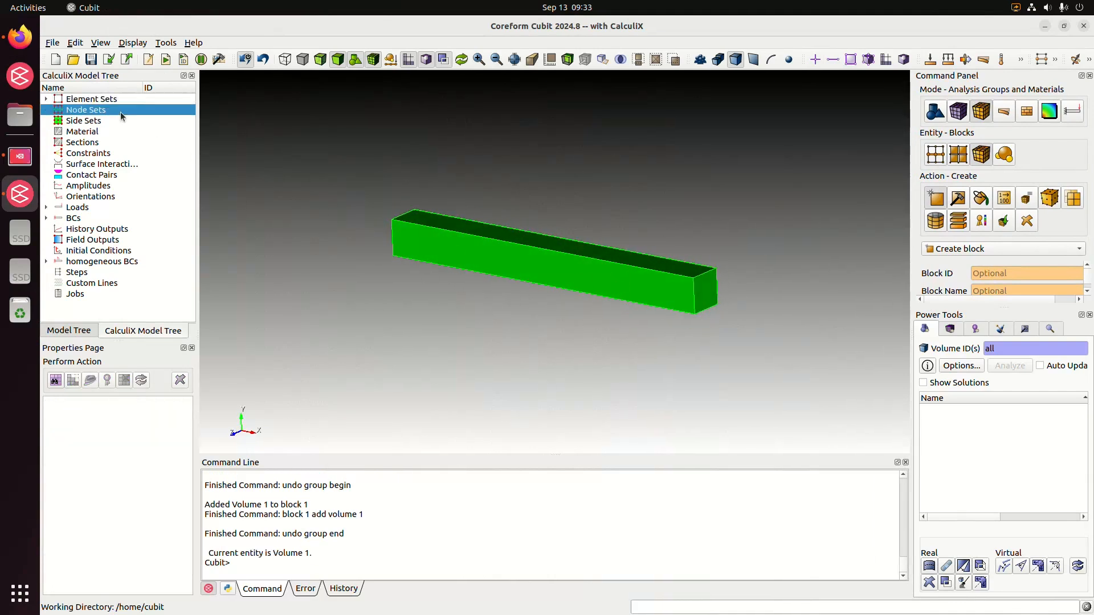
middle_drag(455, 248, 466, 330)
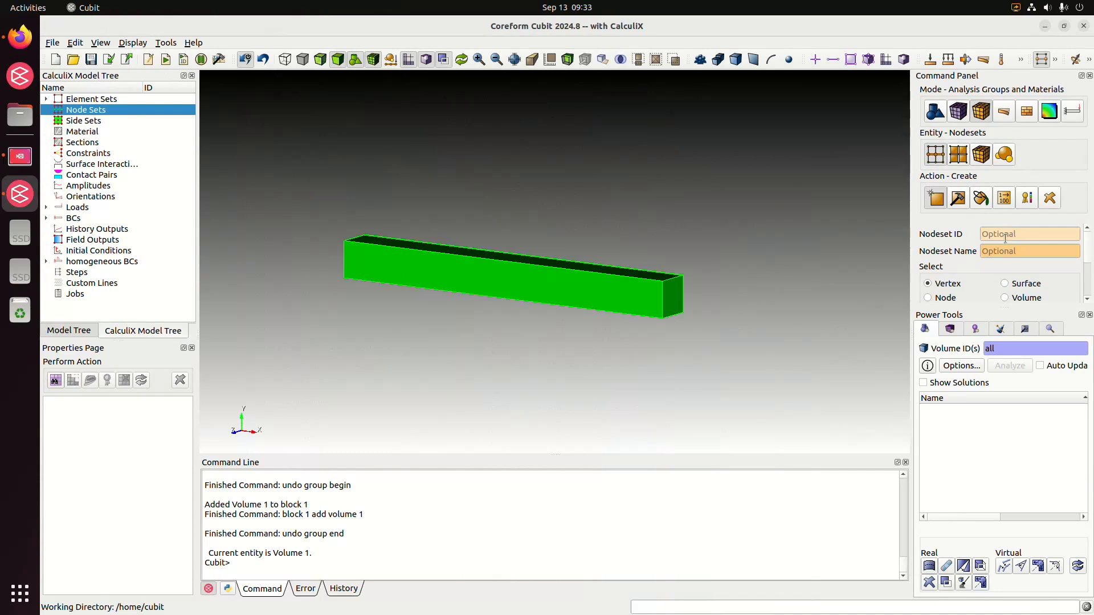
click(996, 251)
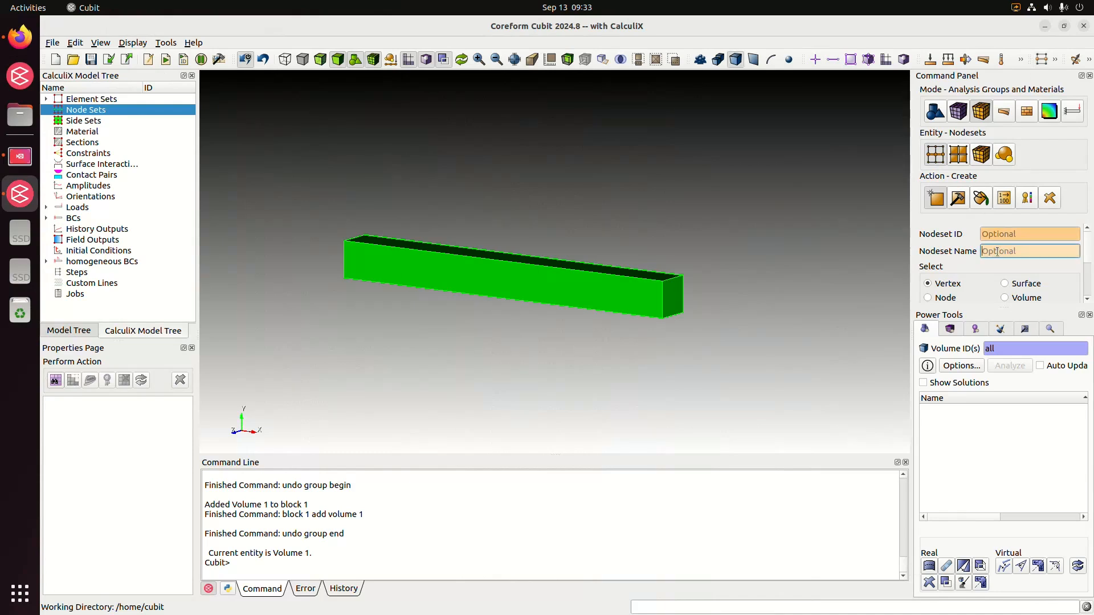
text(x0)
click(1089, 315)
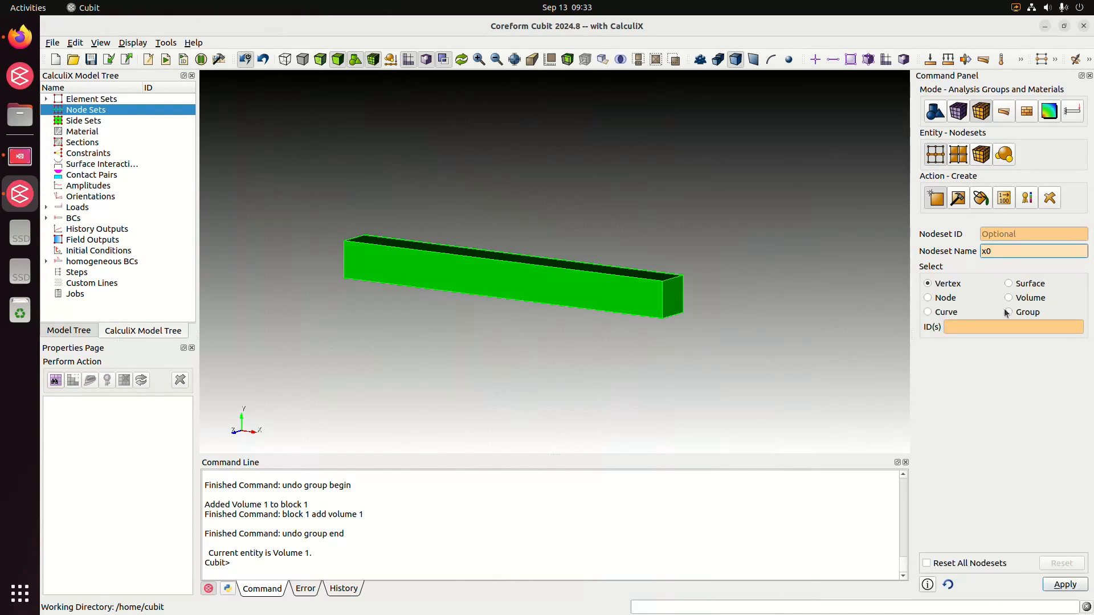
click(1012, 284)
drag(481, 274, 366, 298)
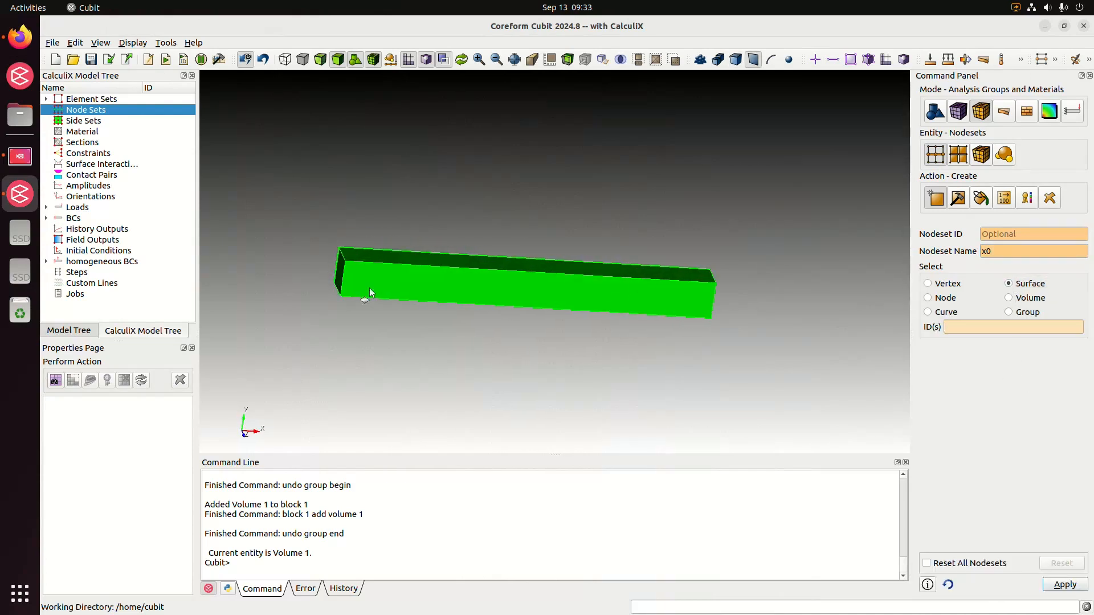
click(340, 273)
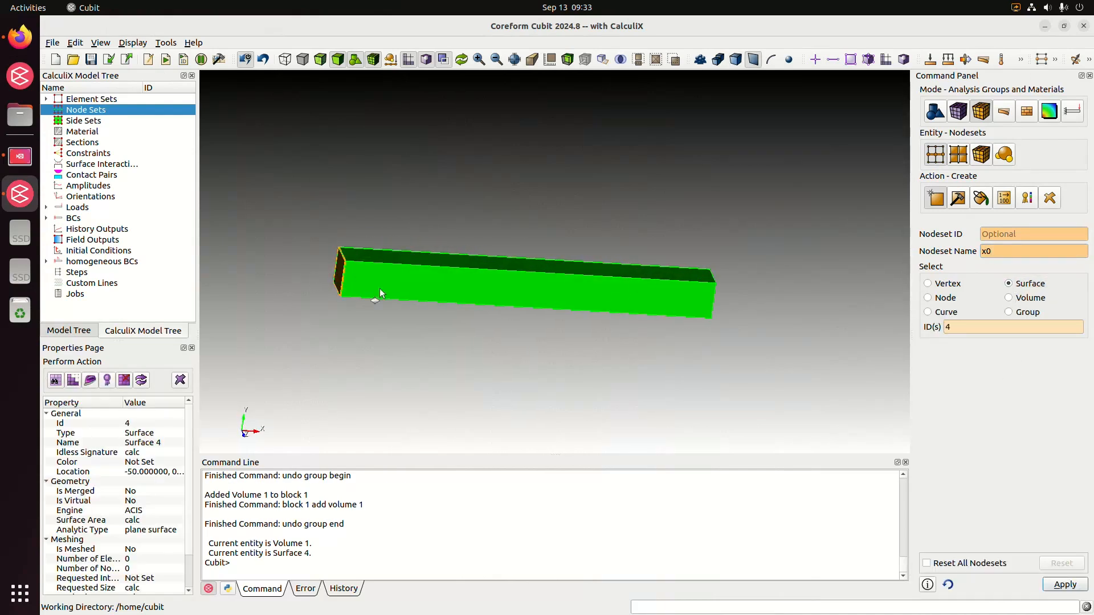
click(1051, 585)
Create a second nodeset named xl from surface 6, the beam's end face on the positive X side.
drag(638, 364, 811, 318)
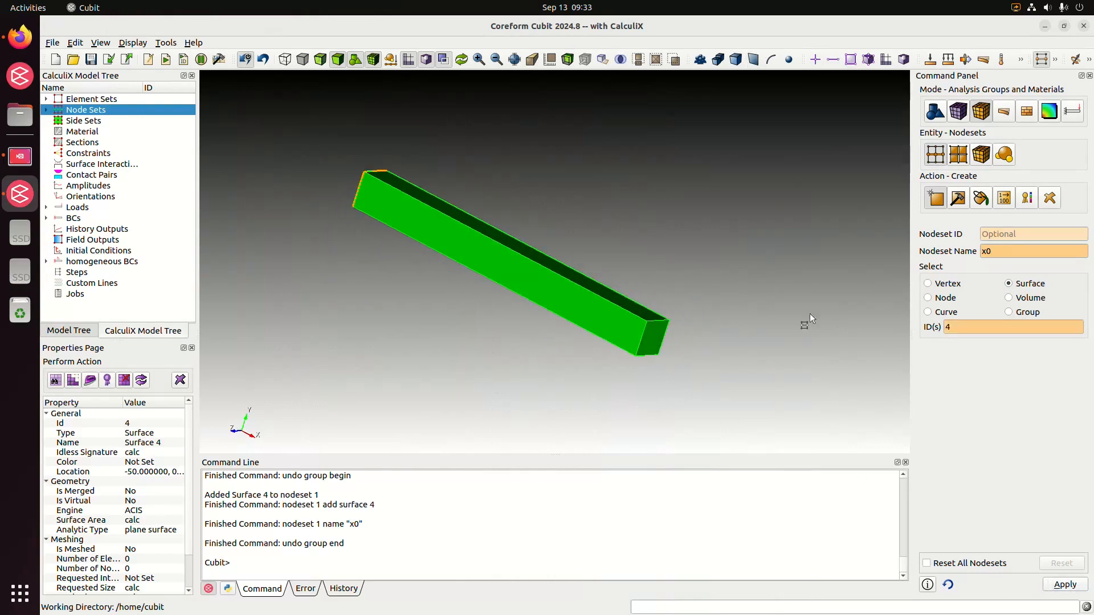
click(1017, 249)
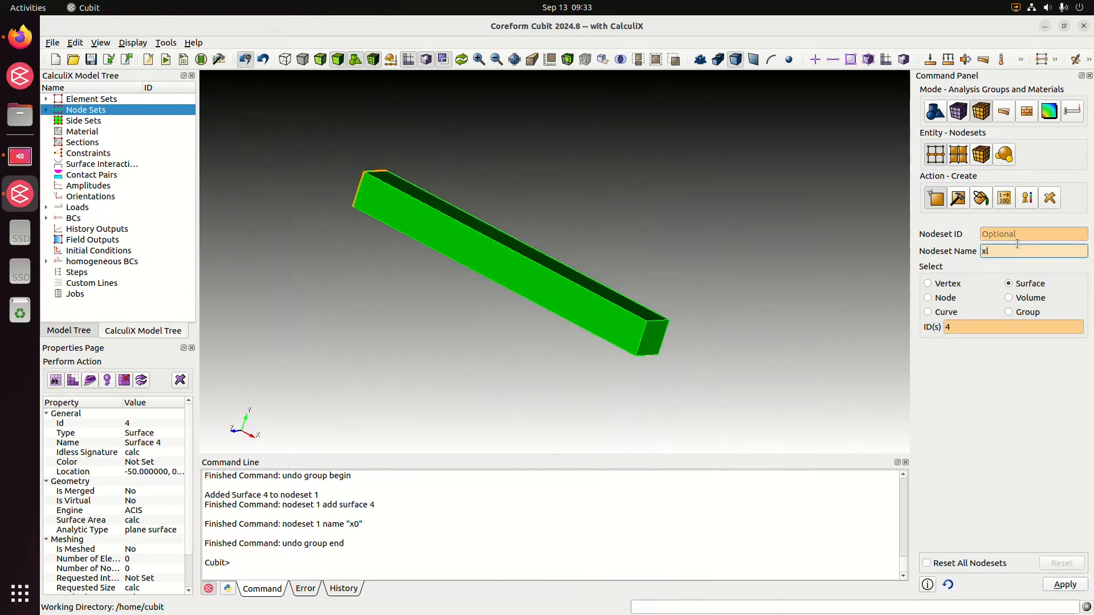
drag(737, 277, 737, 249)
click(1005, 329)
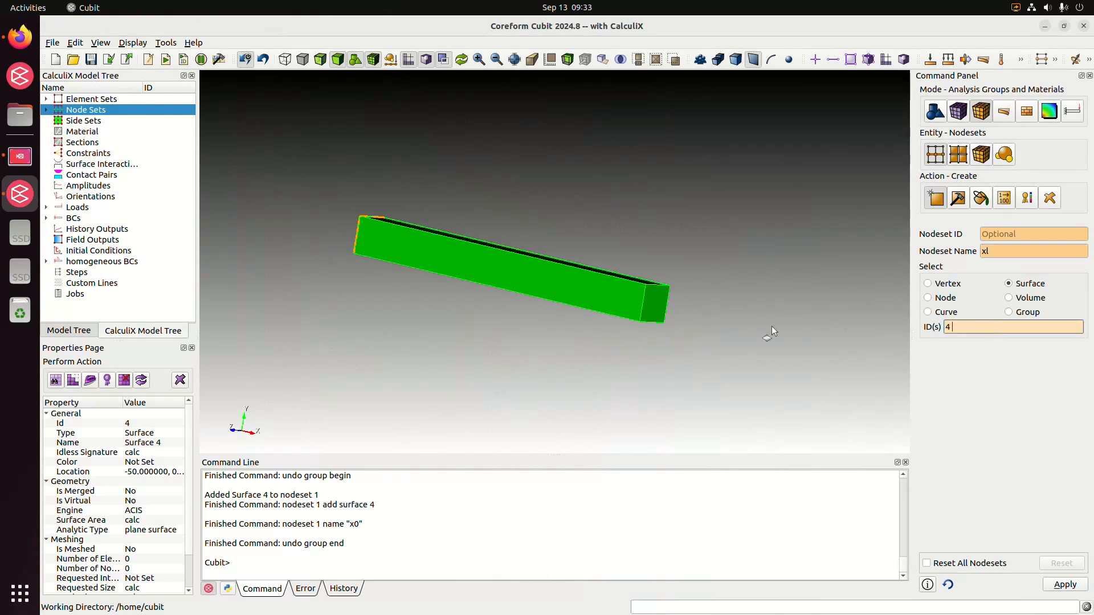
click(668, 311)
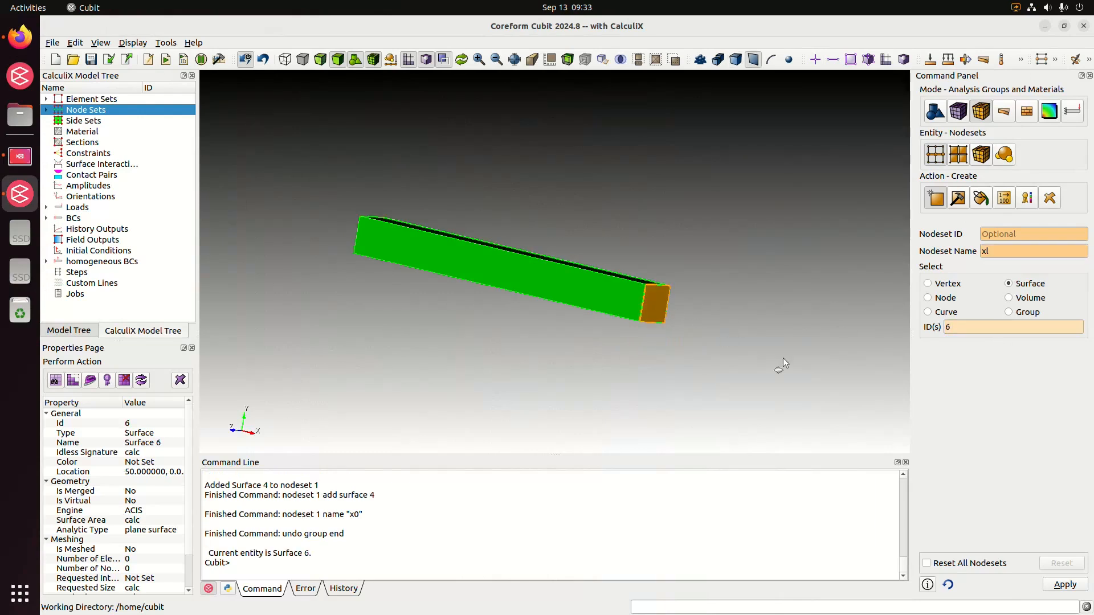
click(1070, 585)
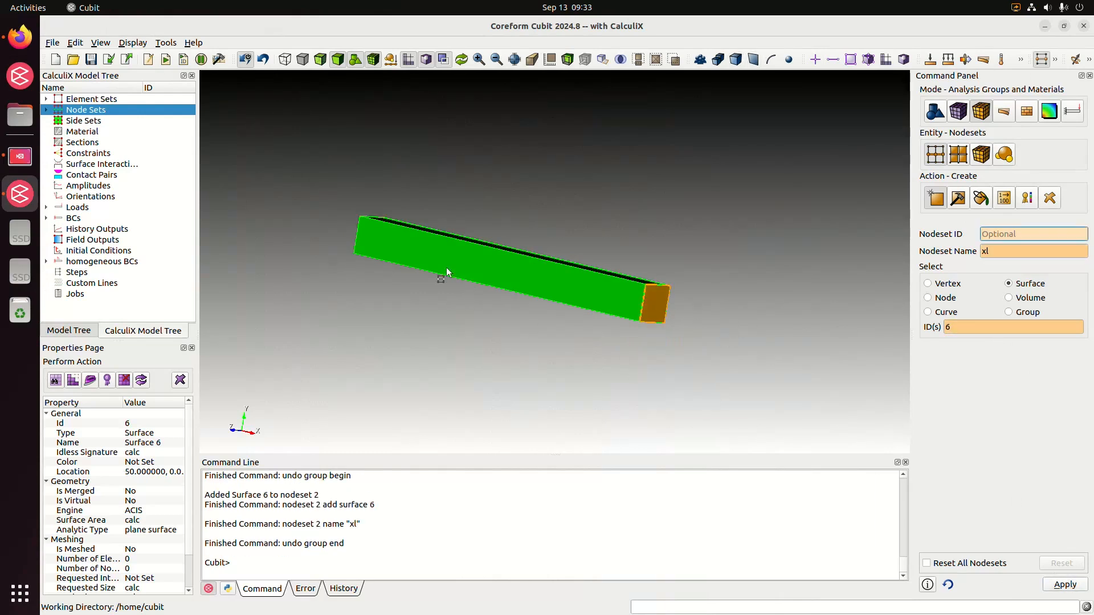
Expand Node Sets and Element Sets in the CalculiX model tree and enlarge the tree area to show all entries.
drag(382, 246, 422, 280)
click(46, 110)
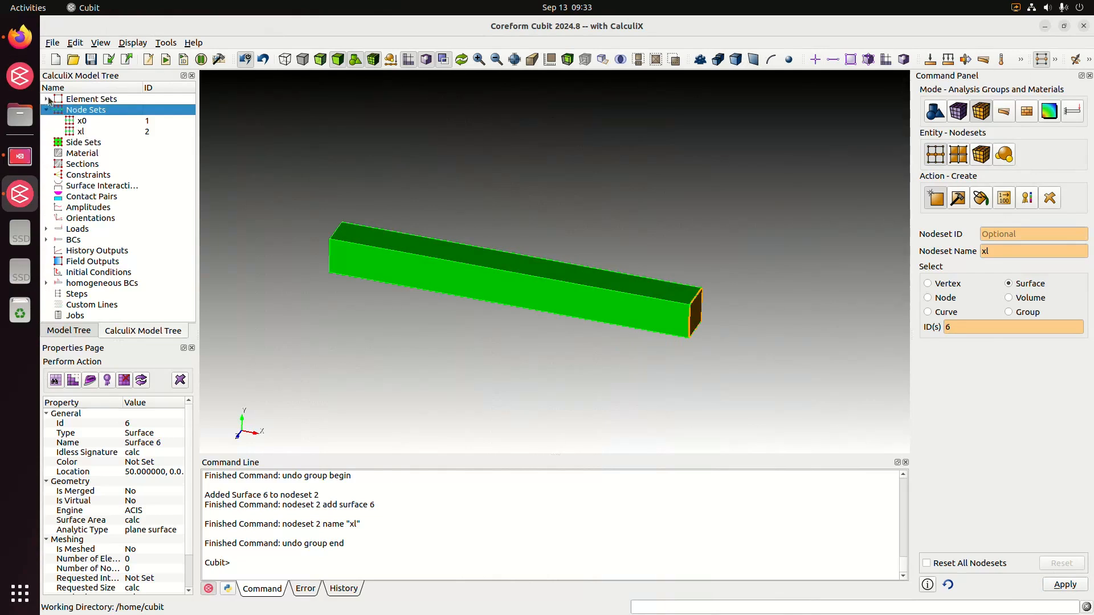
click(47, 99)
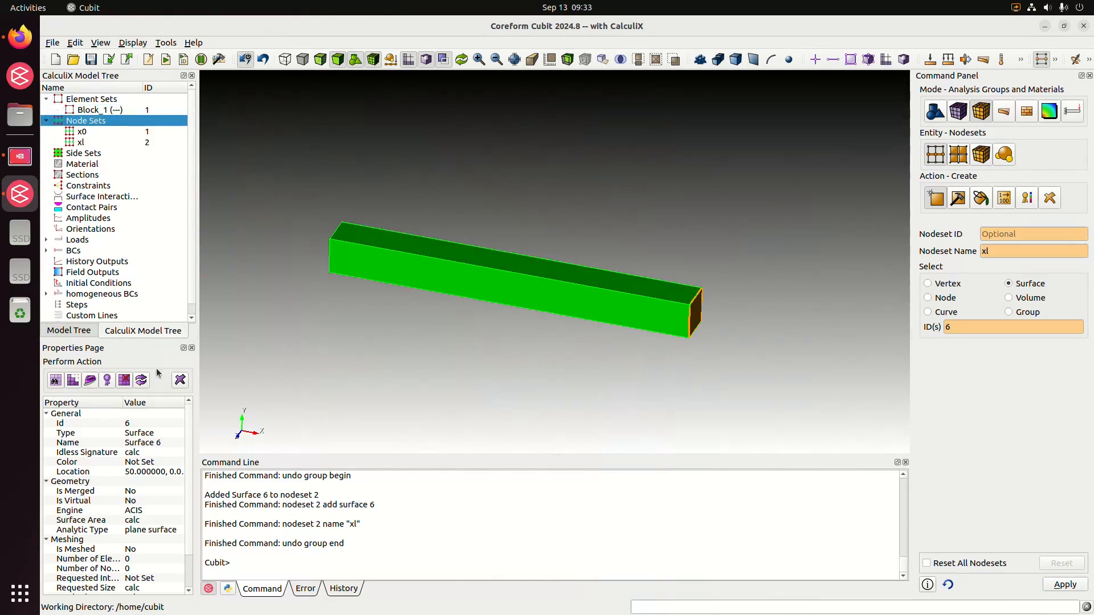
drag(118, 339, 117, 387)
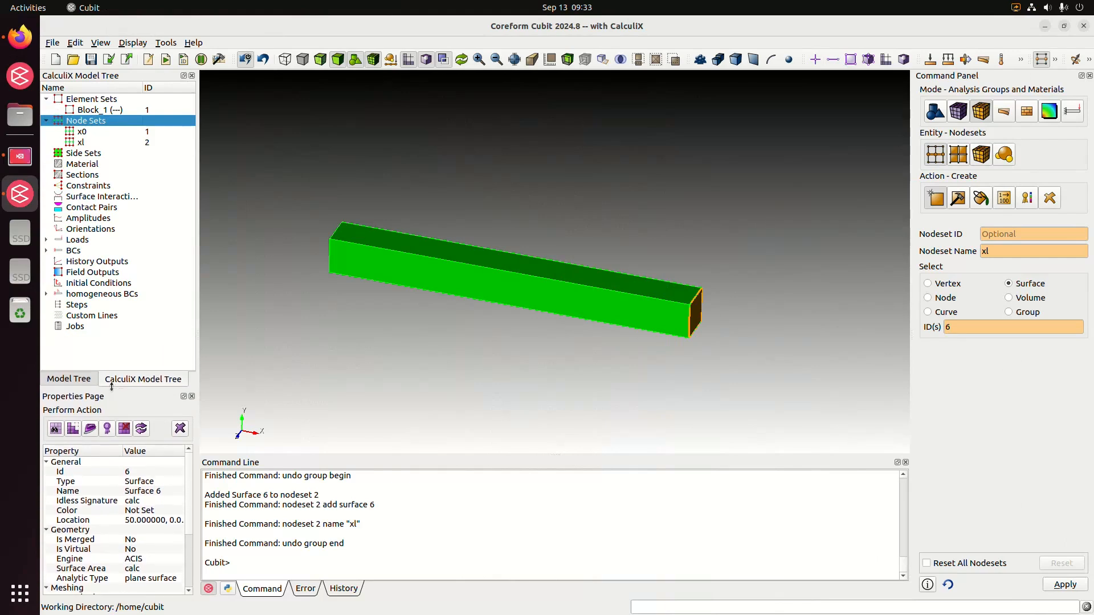
click(508, 356)
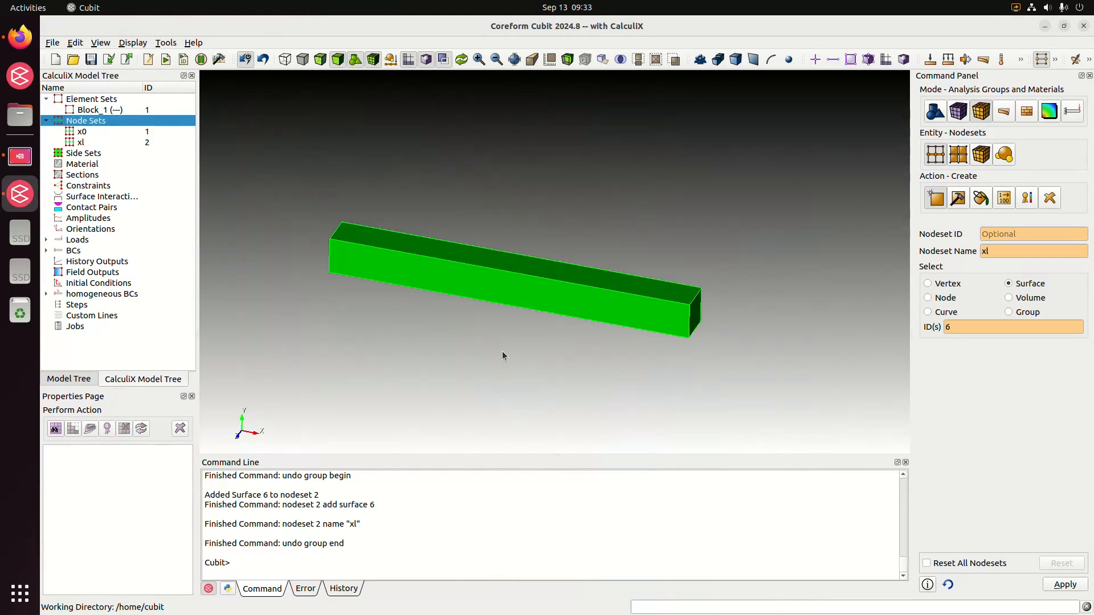
Open the CalculiX material management and create a new material named steel.
double_click(109, 164)
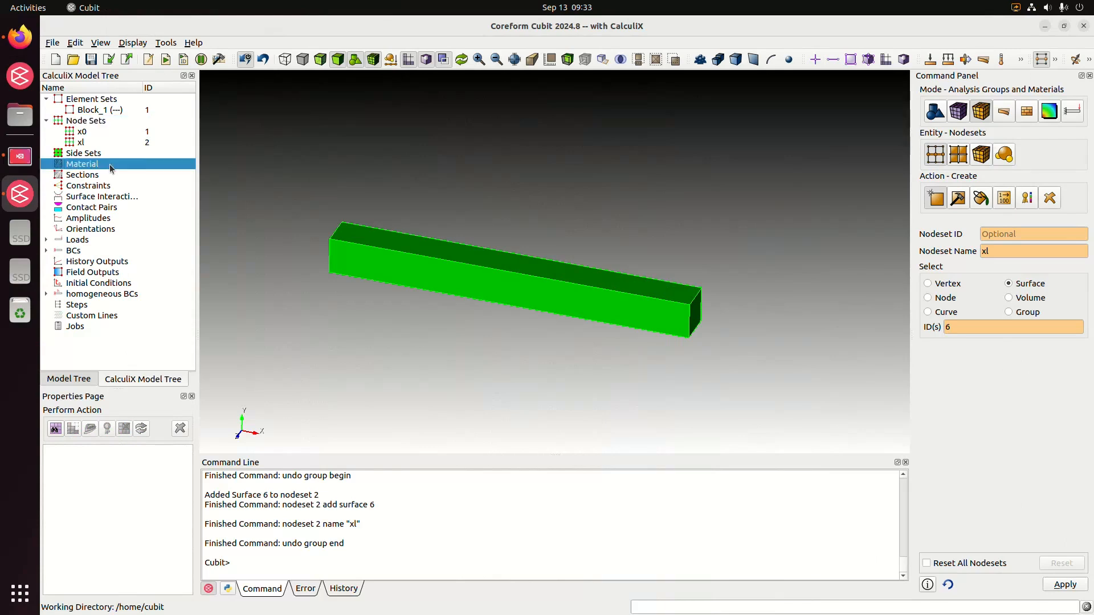
drag(296, 56, 535, 160)
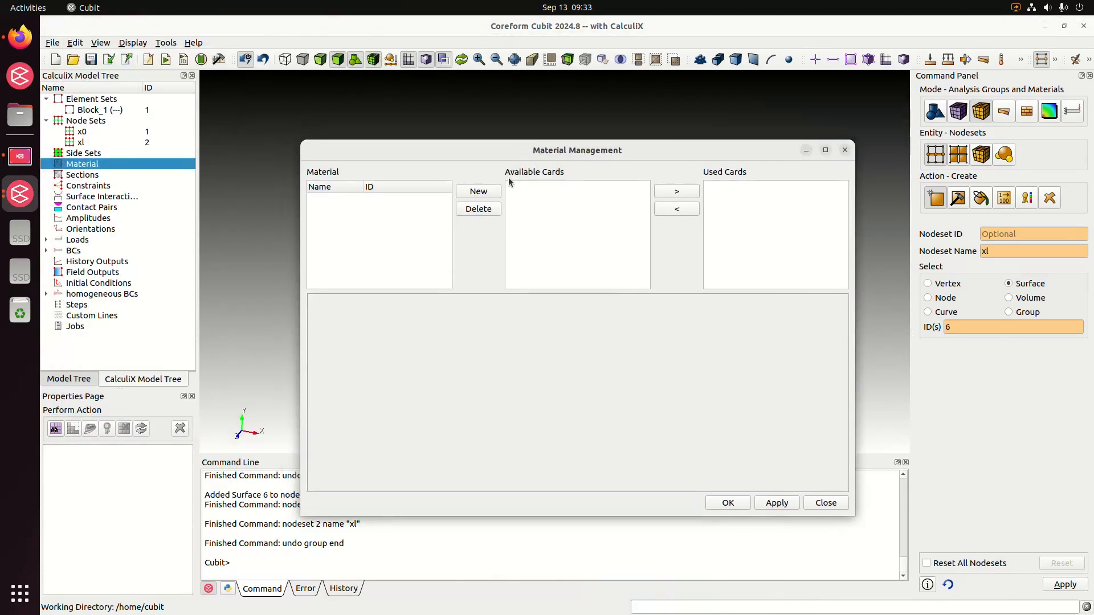
click(494, 192)
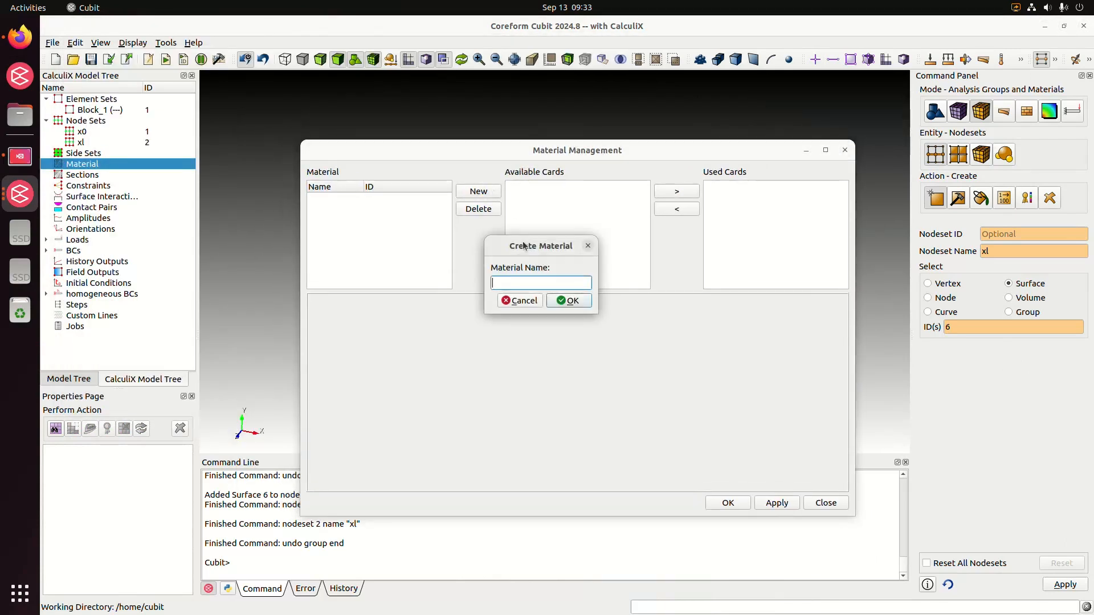
text(steel)
key(Return)
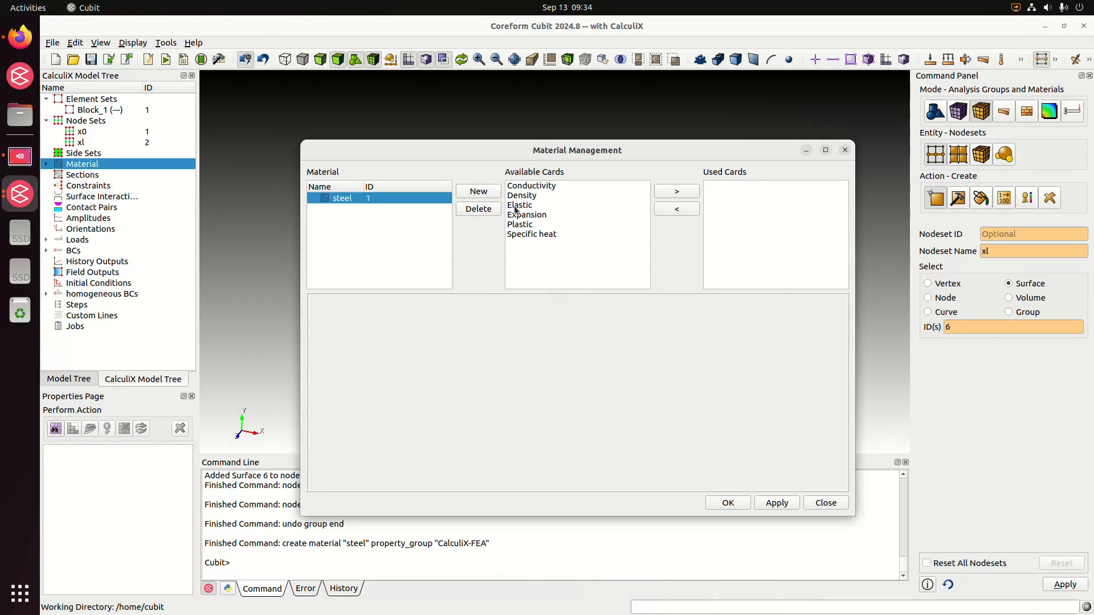
Give steel an isotropic Elastic card with Young's modulus 2.1e5 and Poisson's ratio 0.3, then apply it and expand Material in the model tree.
double_click(516, 206)
click(719, 187)
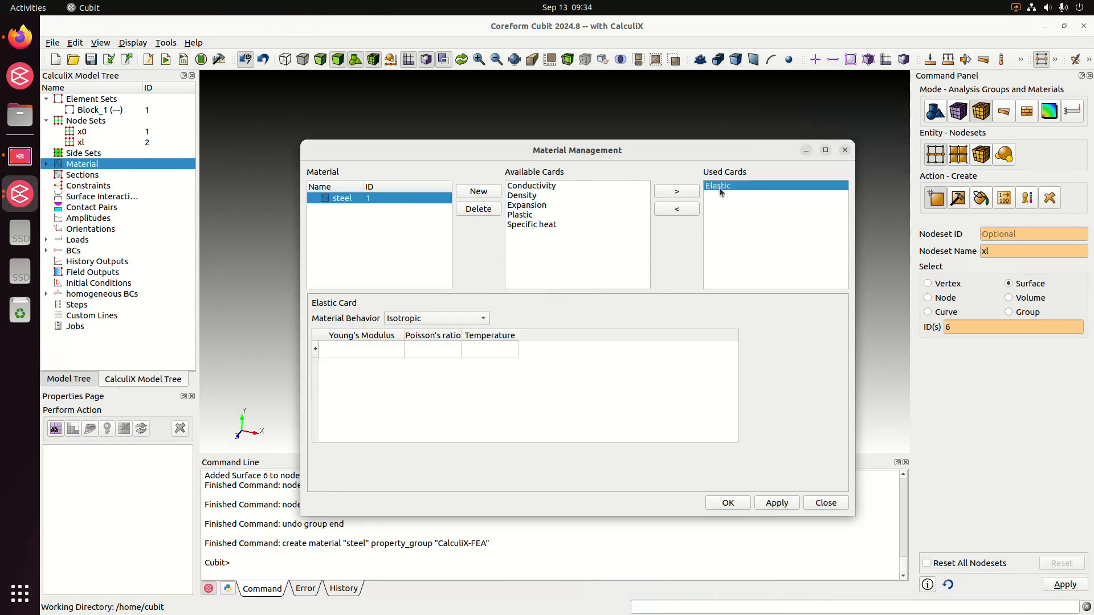
double_click(363, 351)
text(2.1e5)
key(Tab)
text(0)
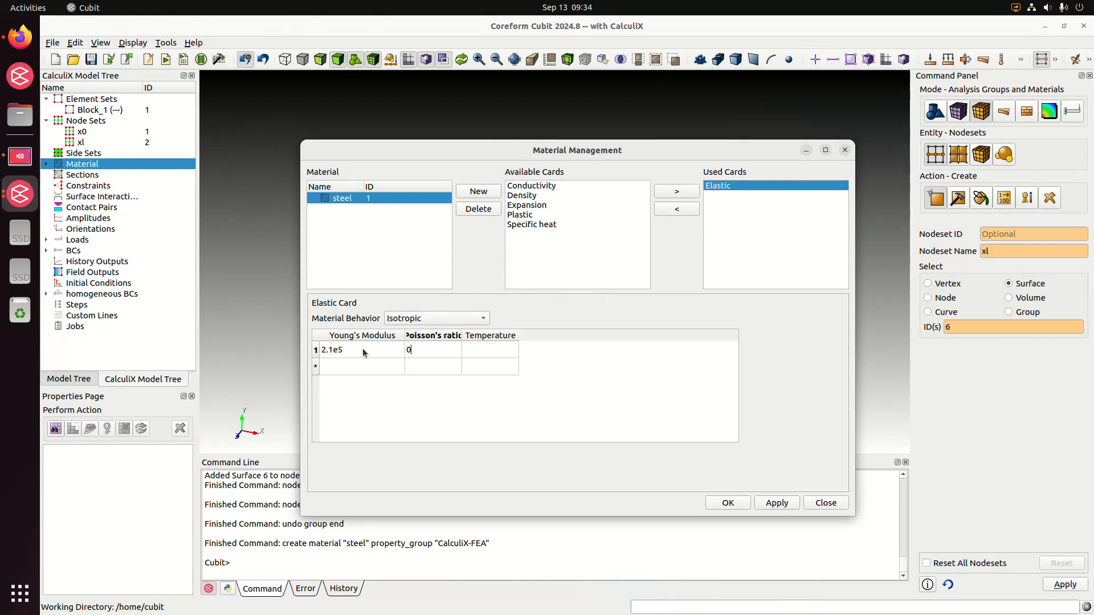
text(.3)
key(Return)
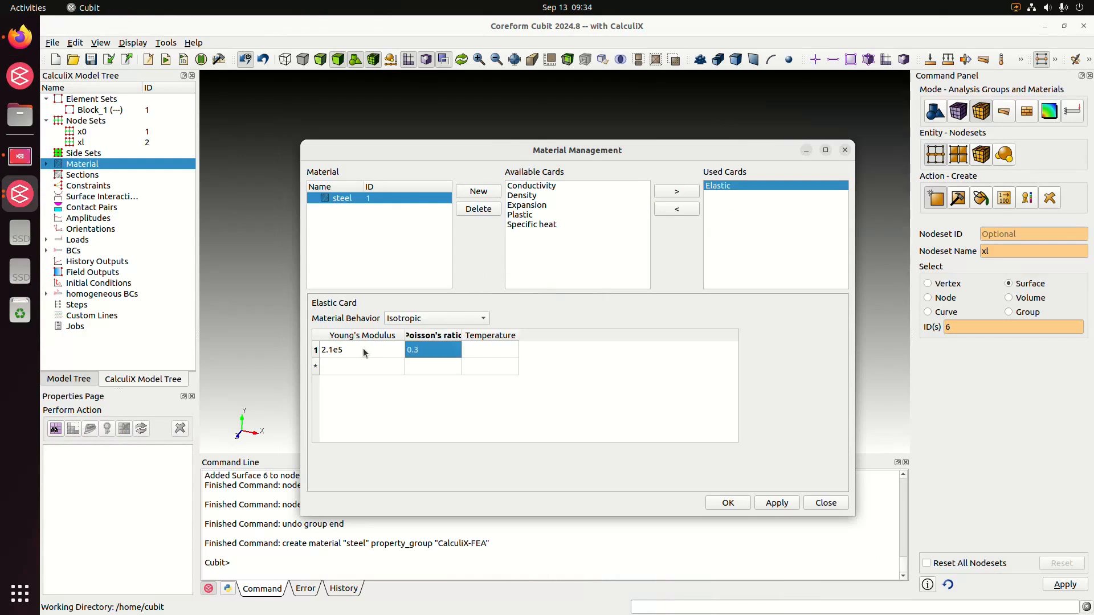
click(767, 505)
click(729, 503)
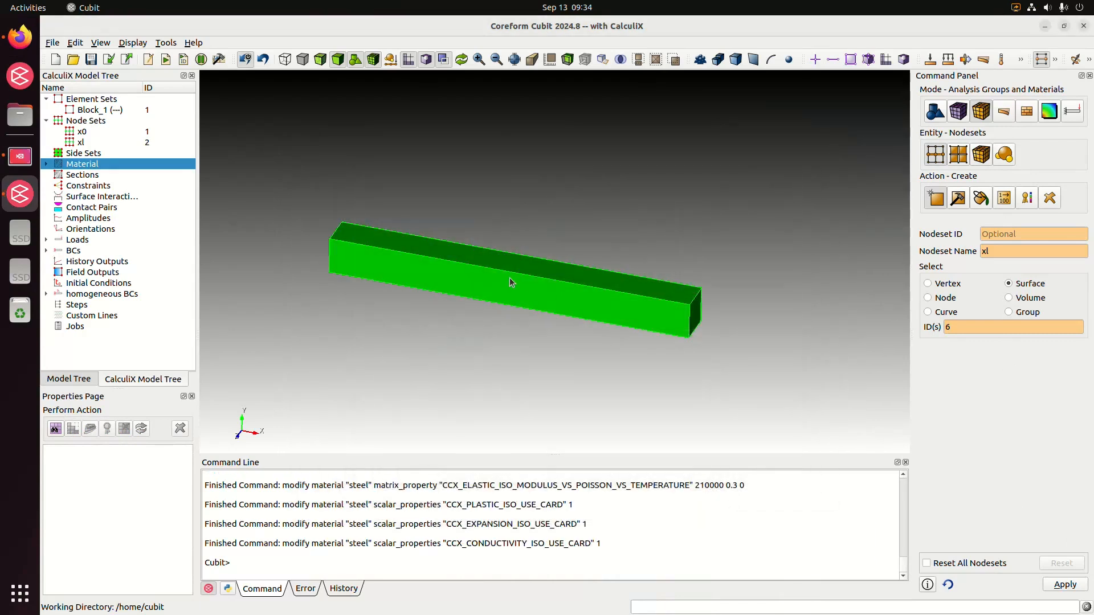
click(46, 164)
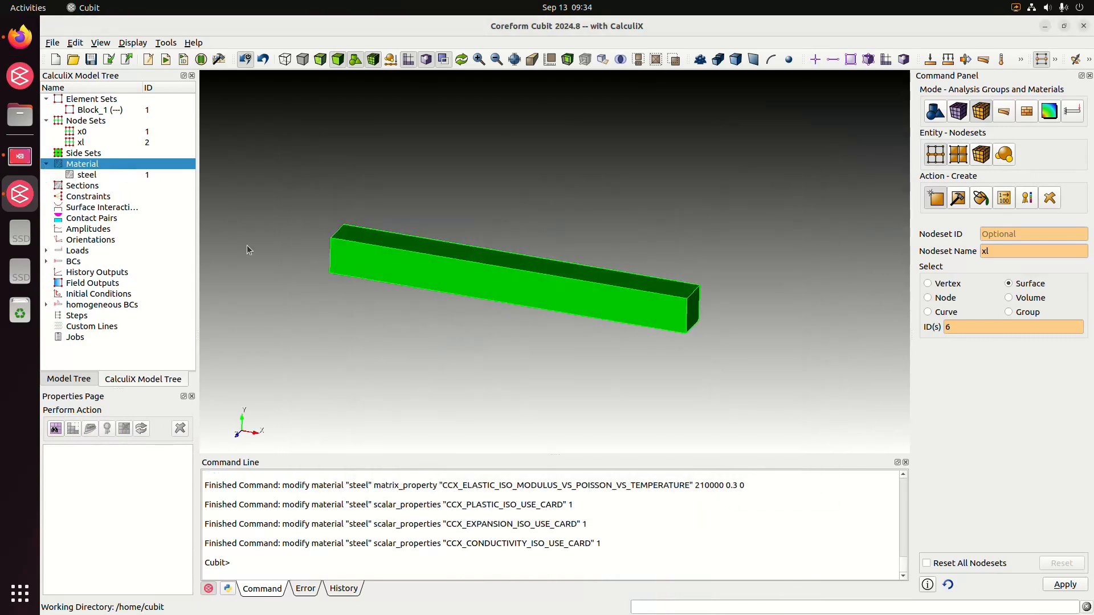
Create a CalculiX solid section that assigns material 1 to all blocks.
click(102, 186)
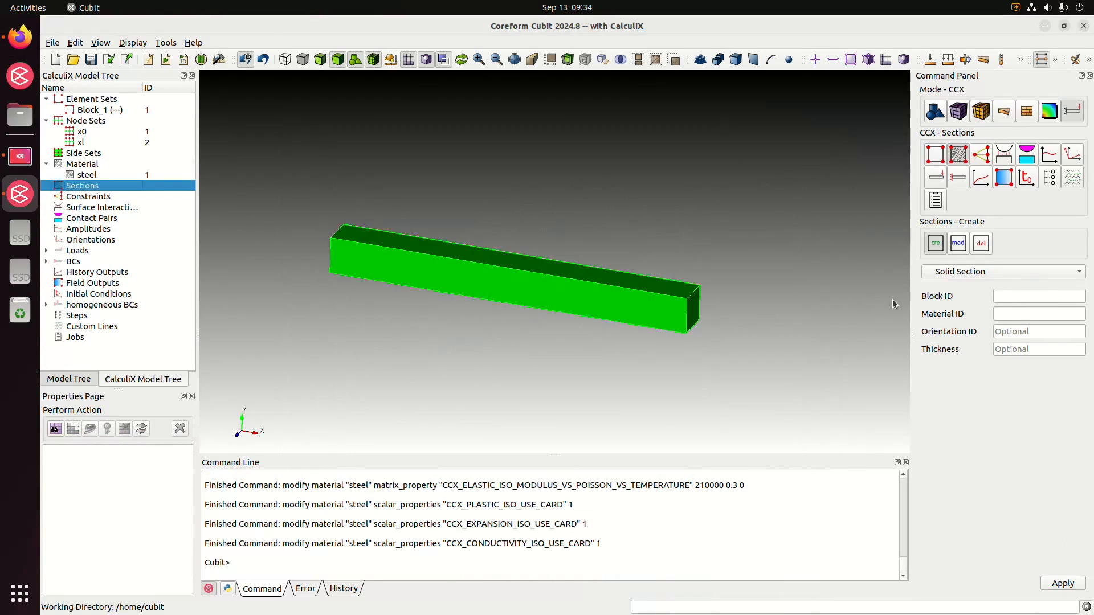
click(1015, 295)
text(1)
click(1009, 316)
text(1)
click(1019, 295)
key(BackSpace)
text(all)
click(1063, 584)
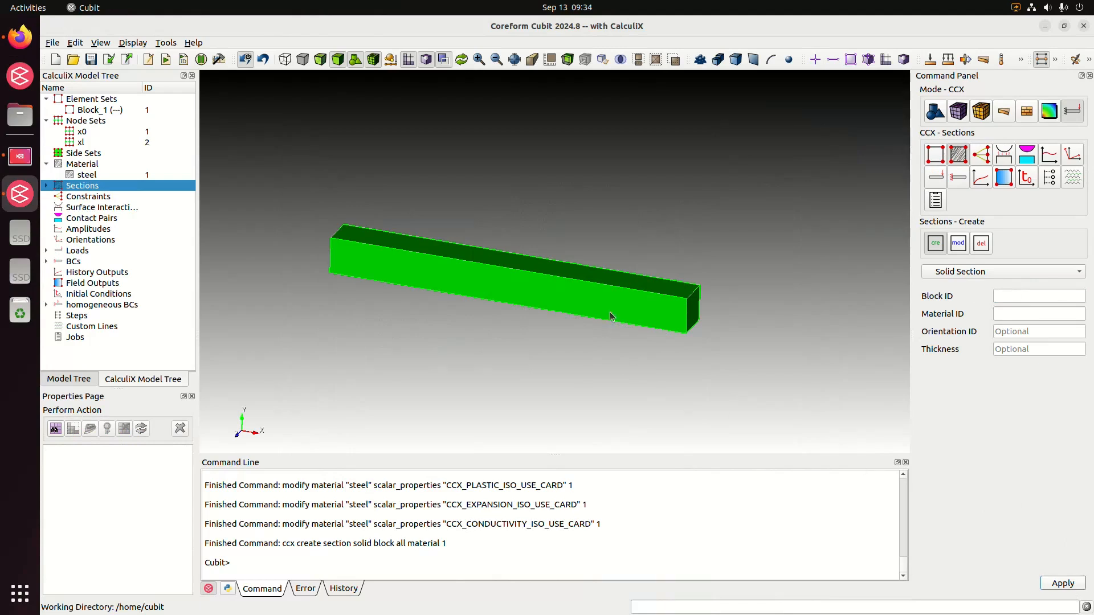
Expand Sections in the CalculiX model tree and select the new solid section.
drag(612, 316, 567, 316)
click(46, 185)
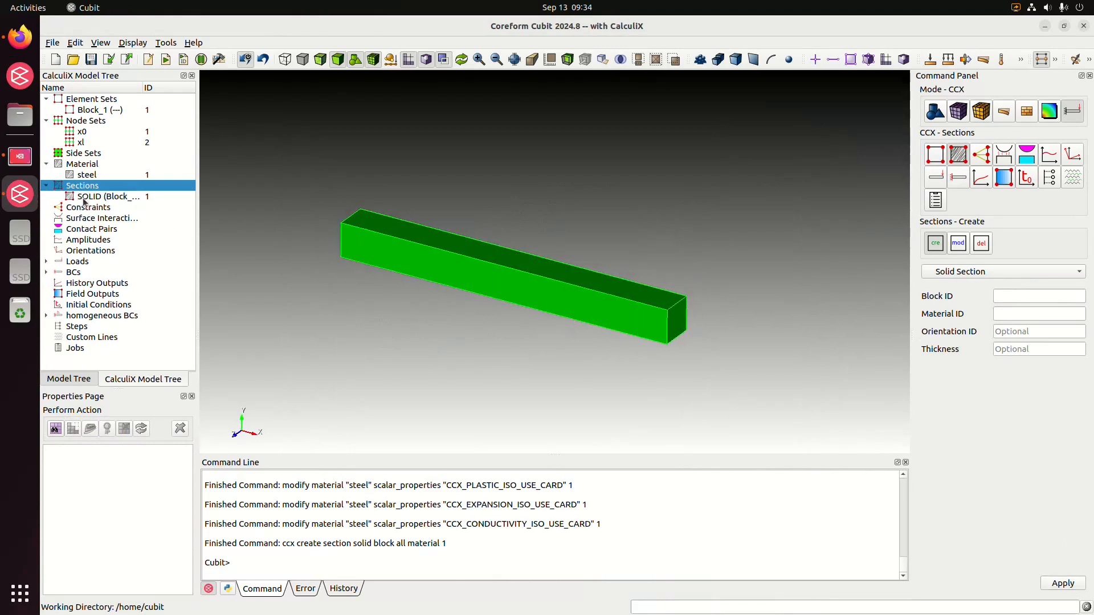
click(91, 198)
click(460, 327)
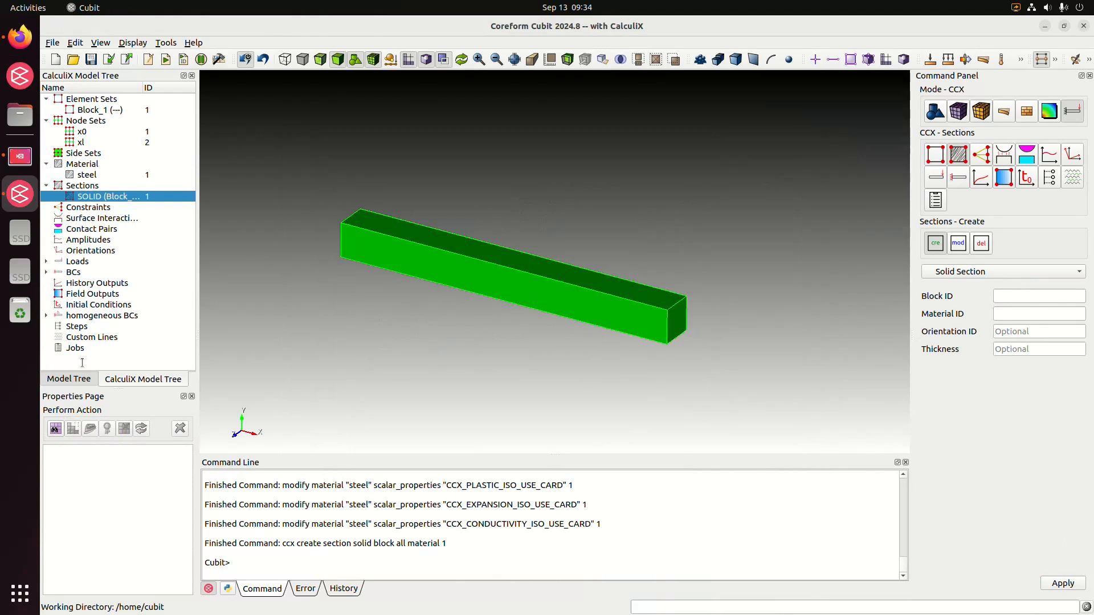
drag(567, 341, 610, 326)
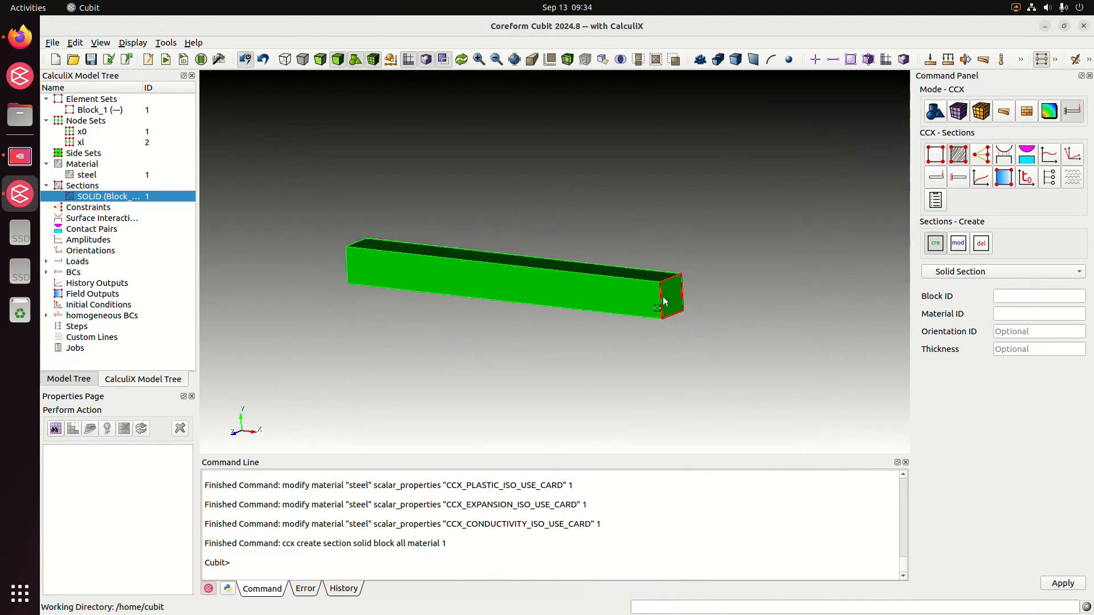
drag(762, 306, 736, 292)
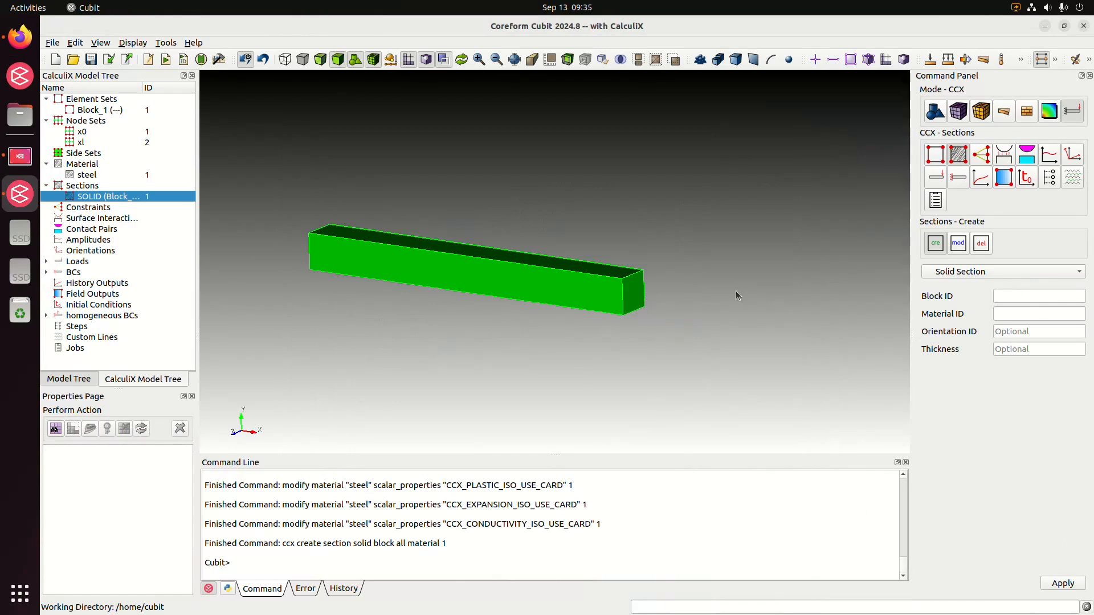
drag(555, 327, 563, 351)
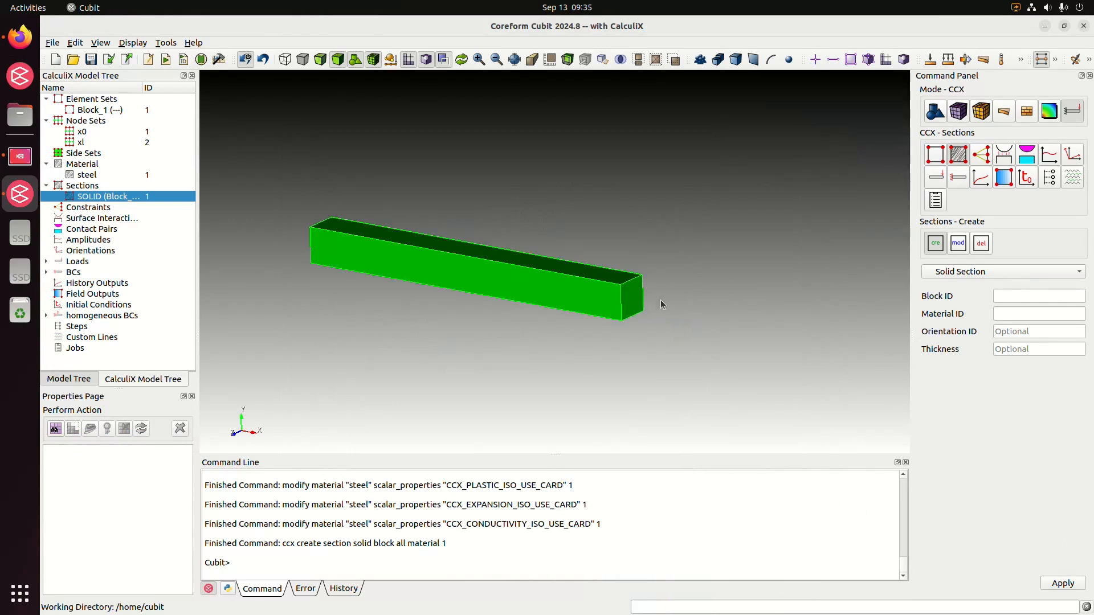
Open vertex creation in Geometry mode and choose the Location method.
click(941, 115)
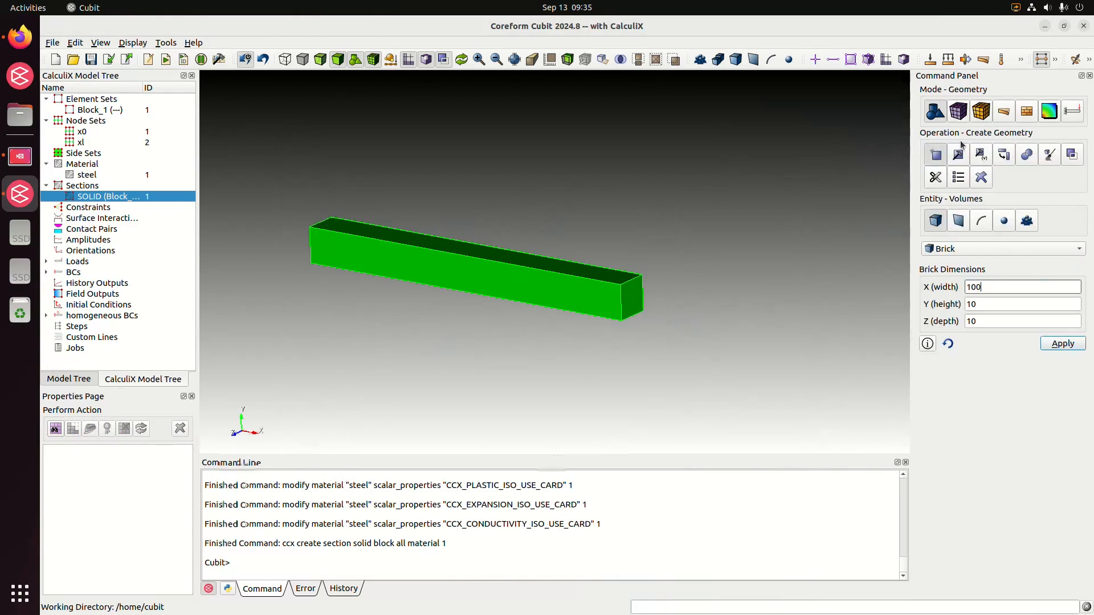
click(1003, 220)
click(971, 252)
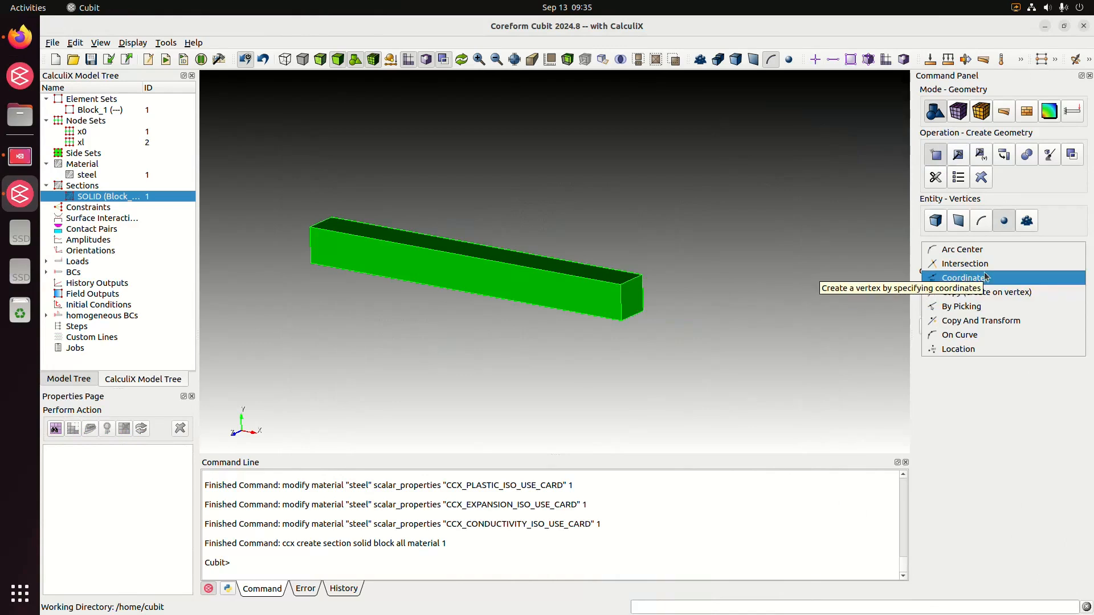
click(975, 349)
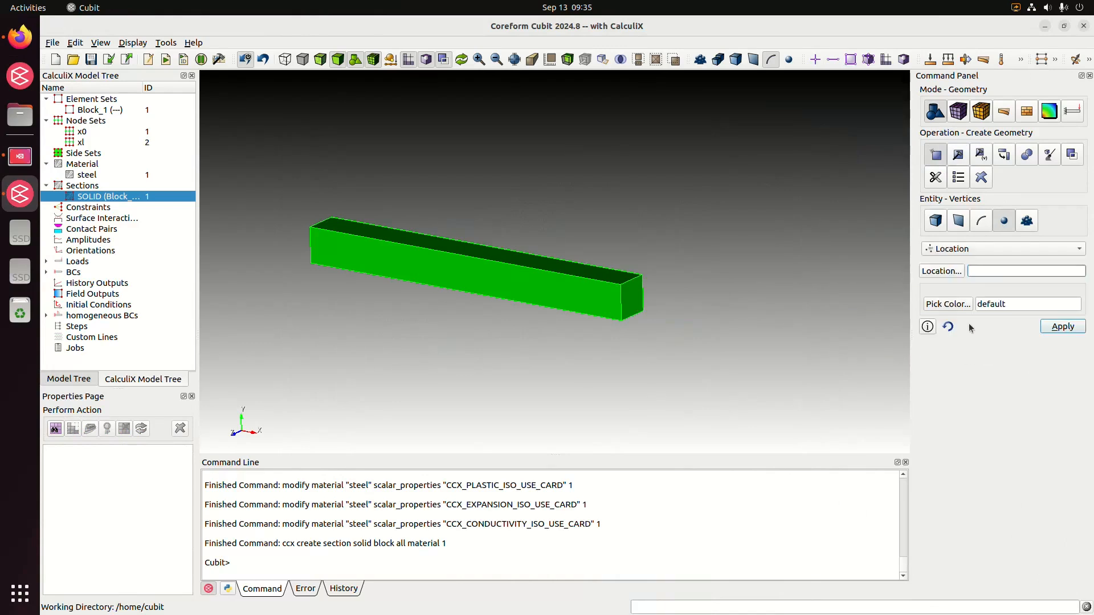
middle_drag(616, 235, 604, 245)
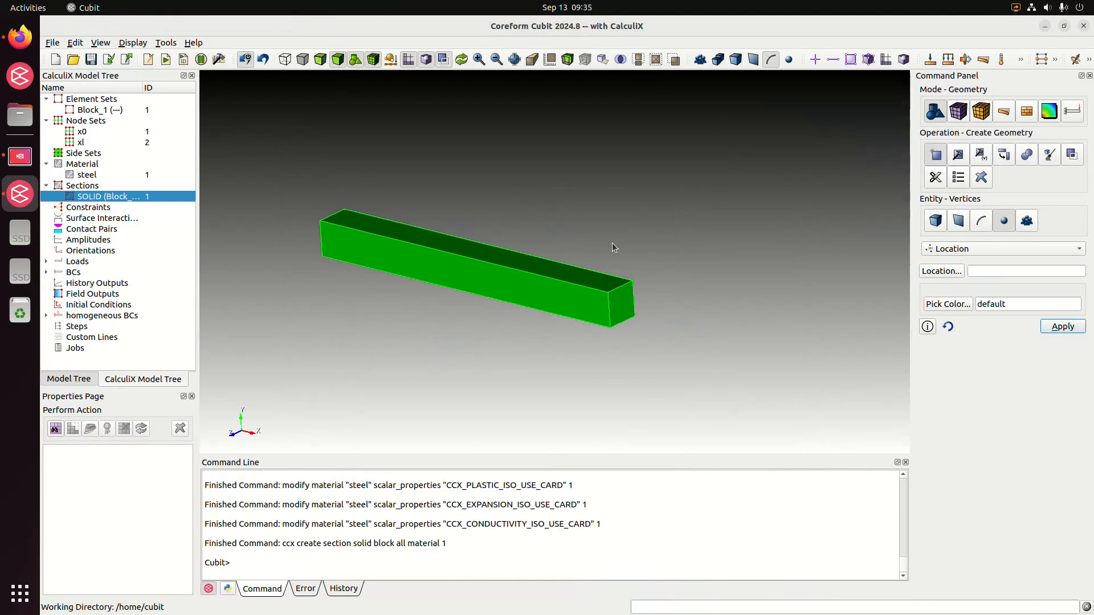
click(973, 249)
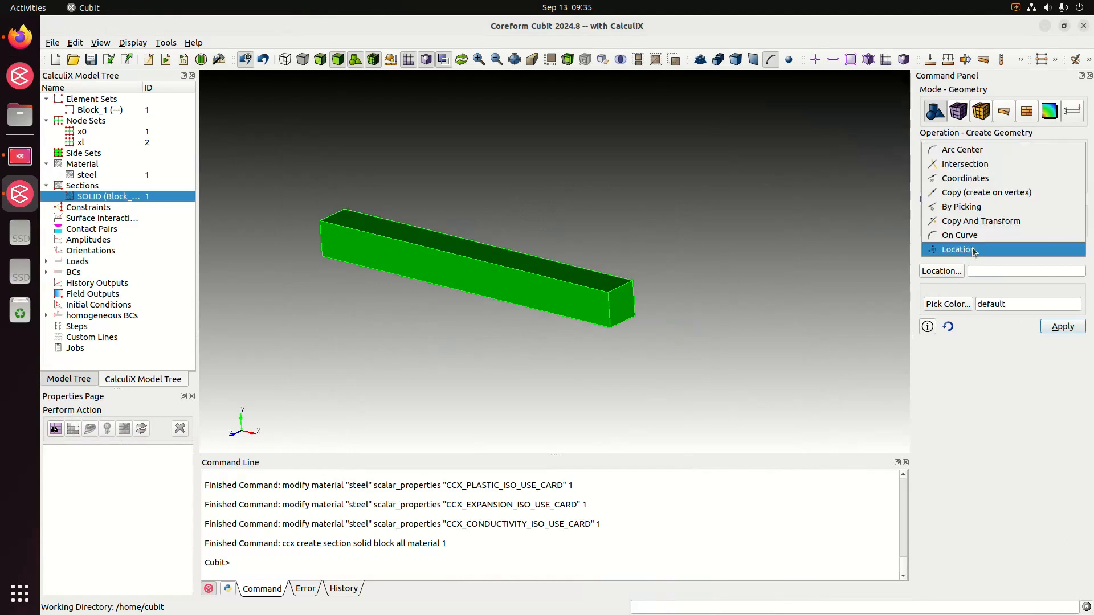
click(970, 206)
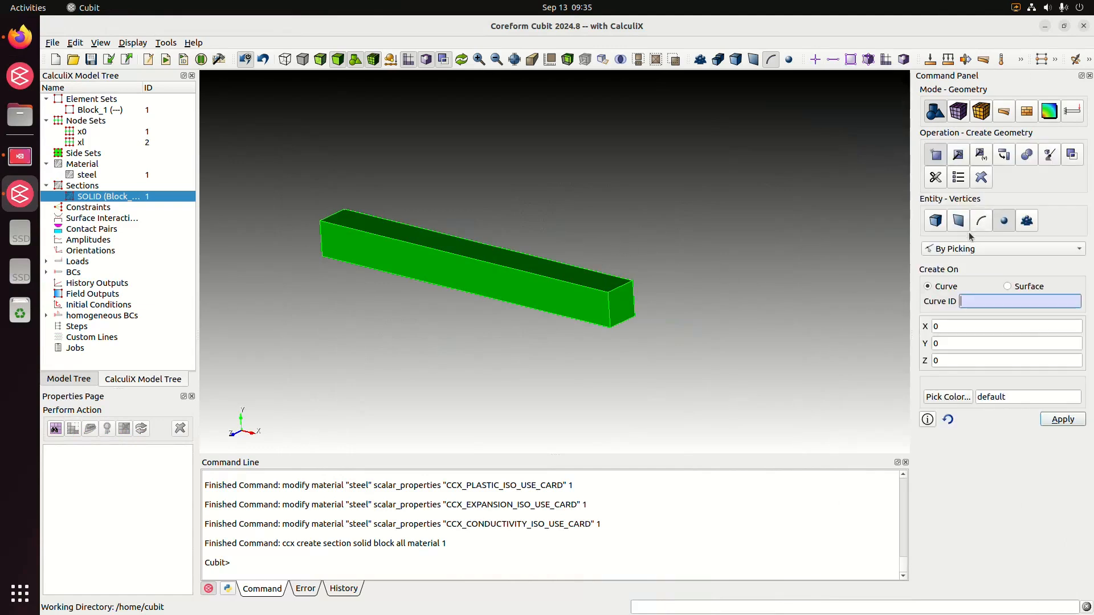
click(931, 226)
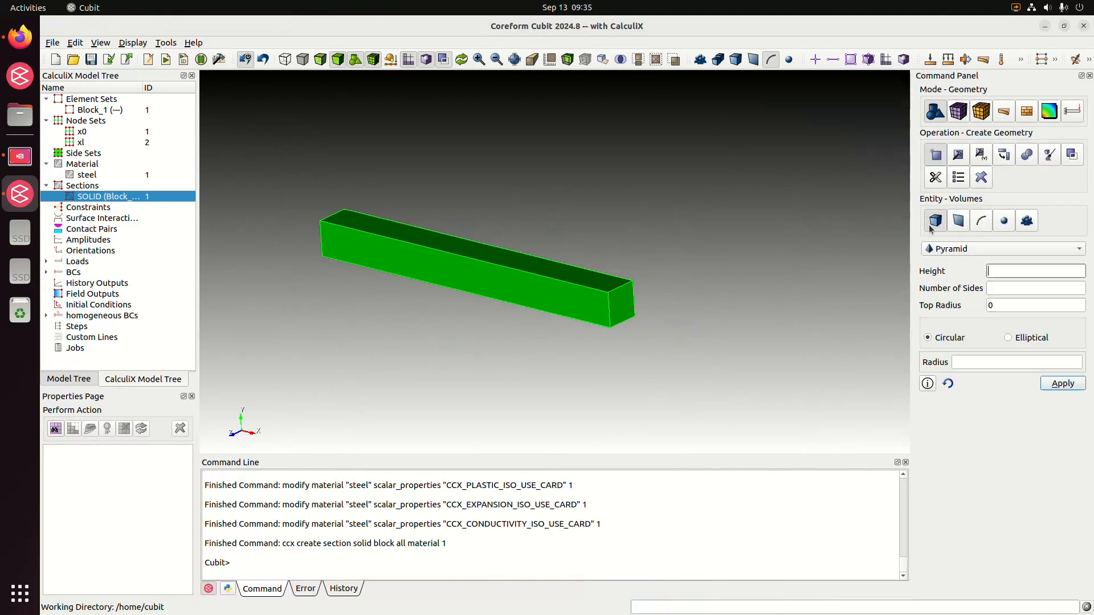
click(1004, 222)
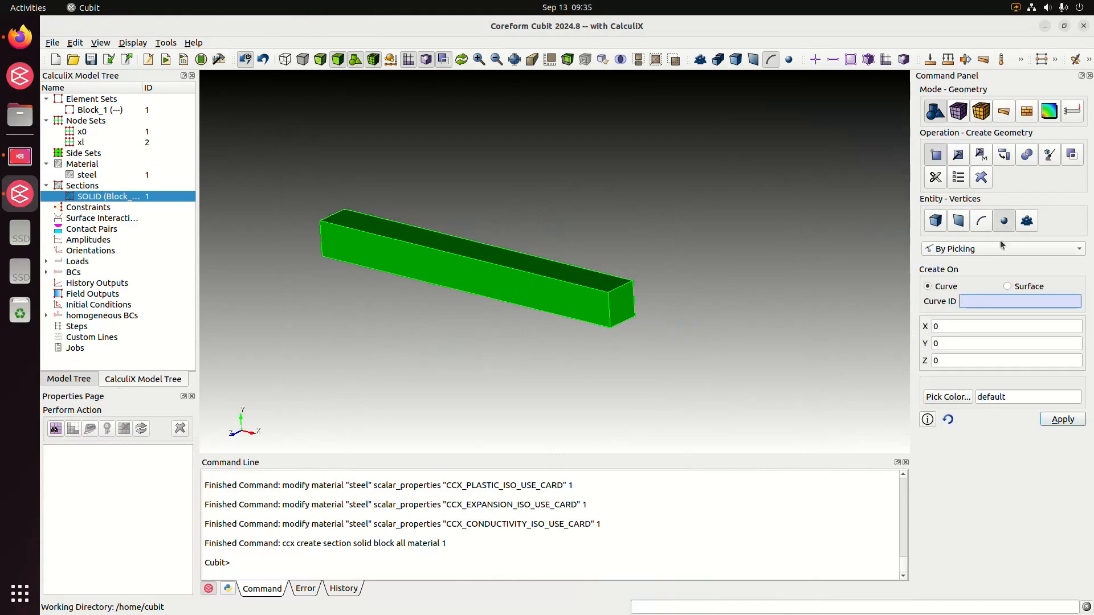
click(634, 290)
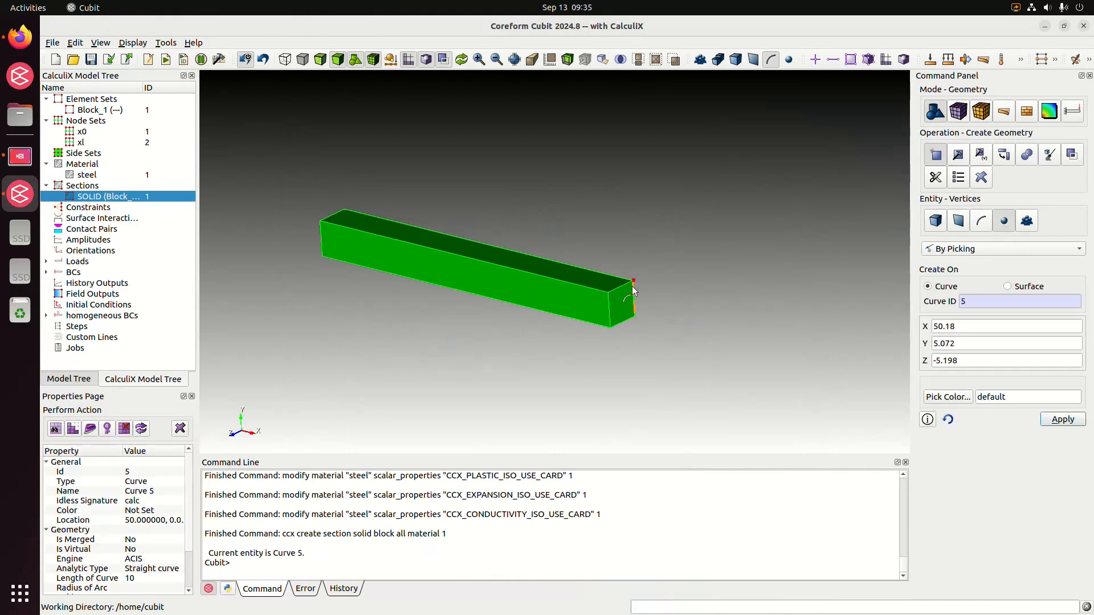
click(636, 313)
click(615, 323)
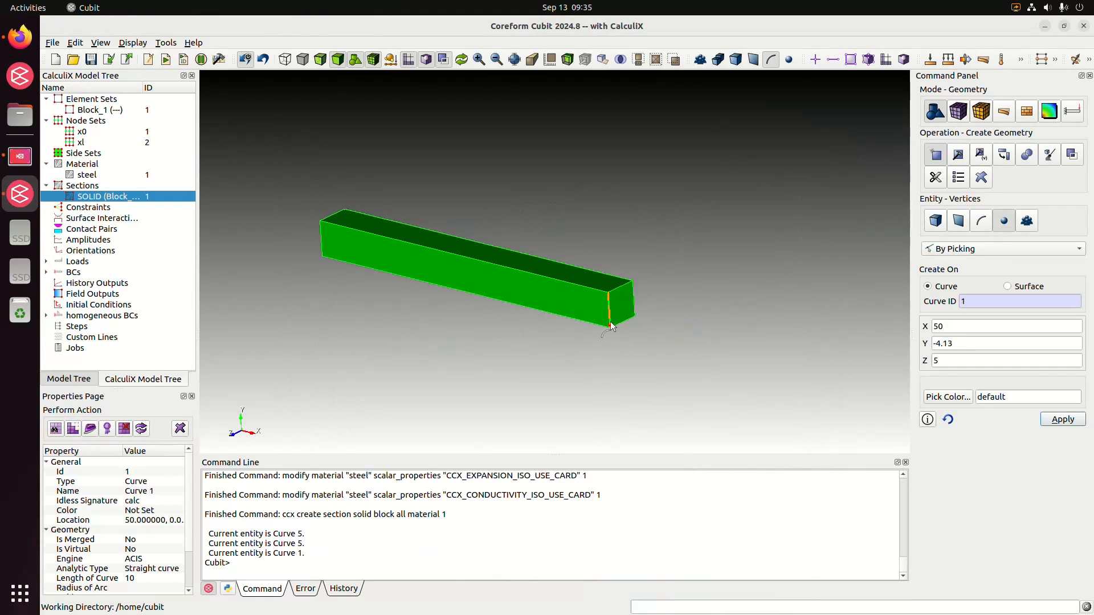
click(603, 294)
middle_drag(692, 294, 667, 295)
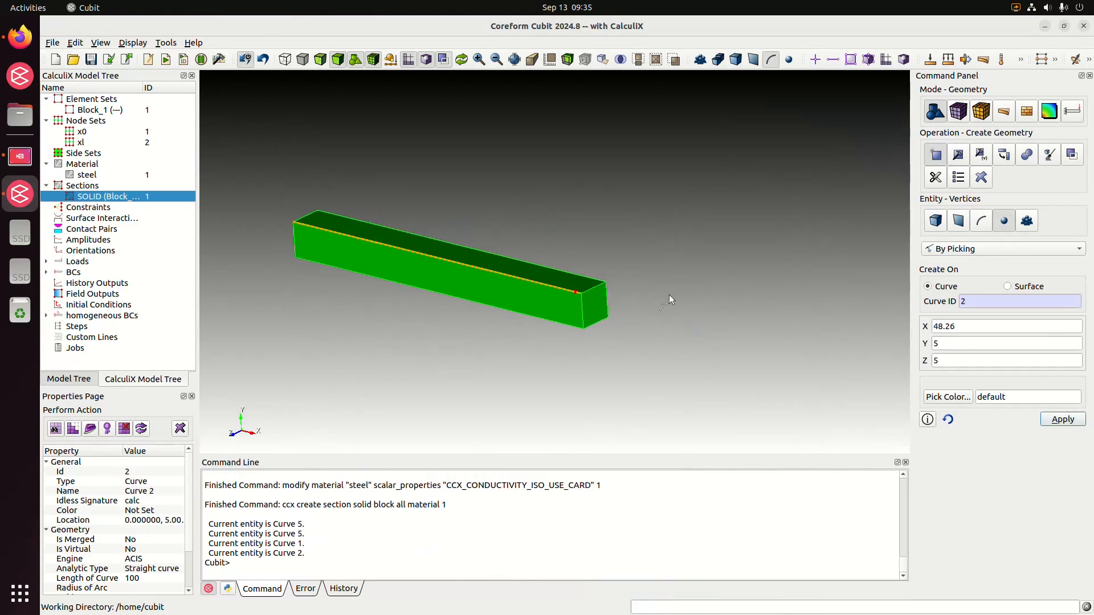
Using the Location method for vertex creation, define the position as the center of surface 6, the beam's positive X end face.
click(974, 249)
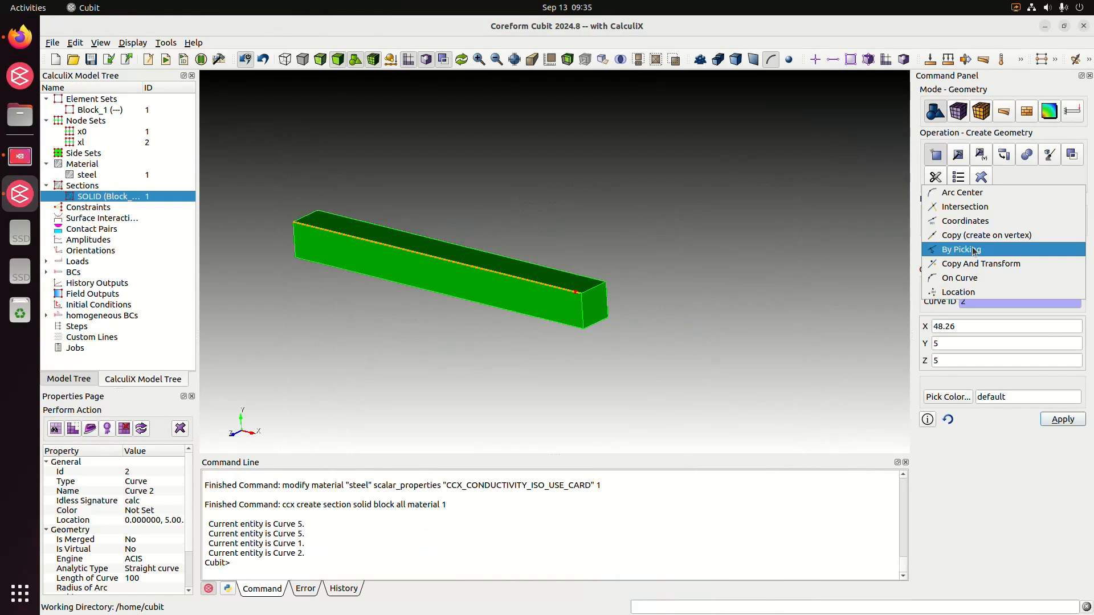
click(958, 292)
click(935, 271)
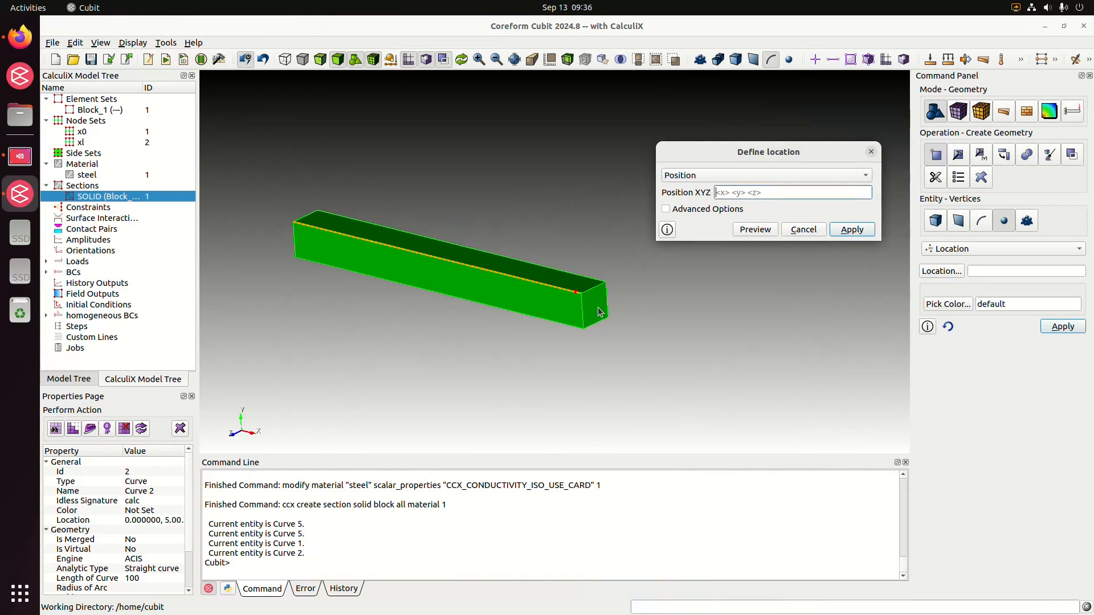
click(788, 178)
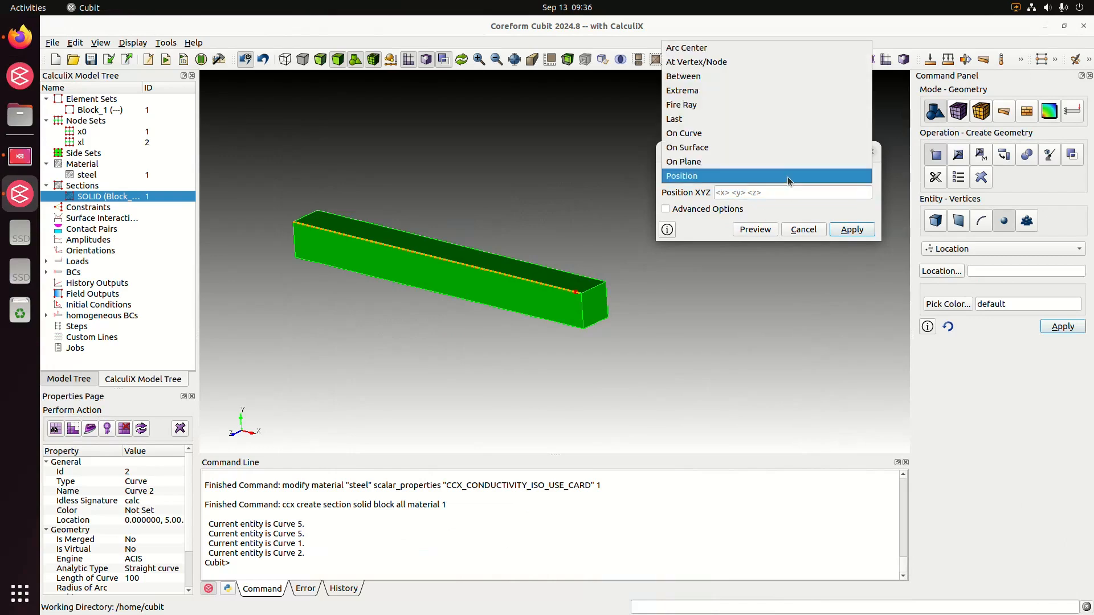
click(748, 147)
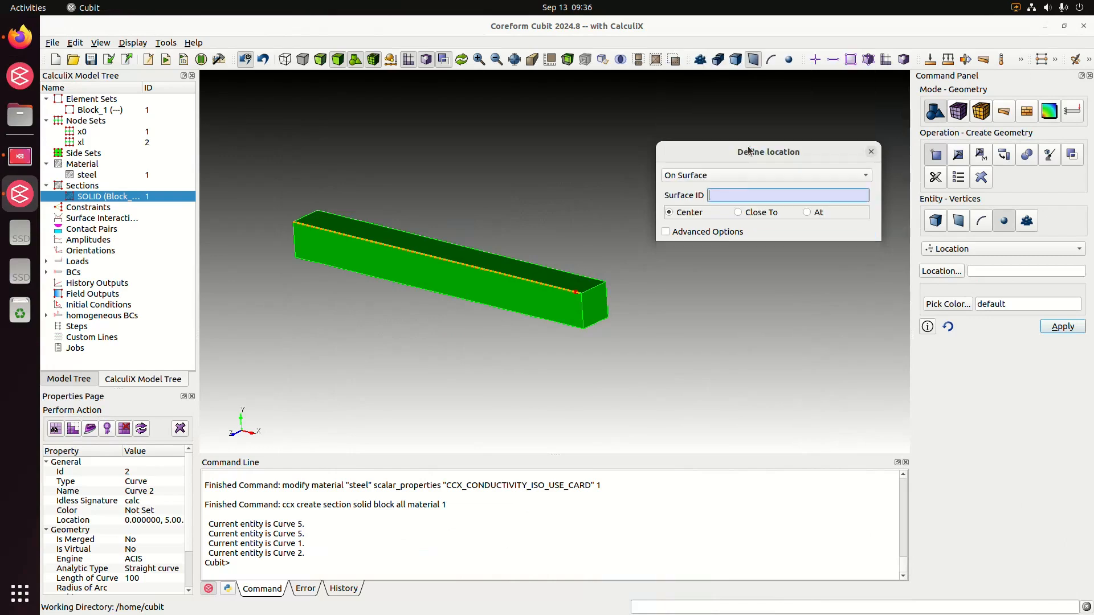
click(592, 311)
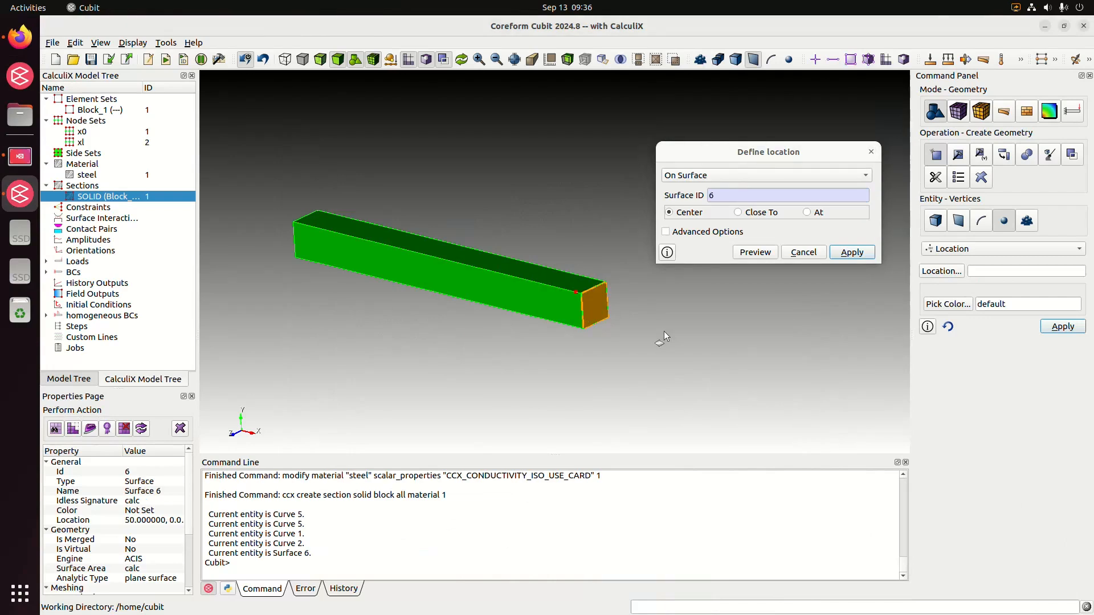
click(768, 252)
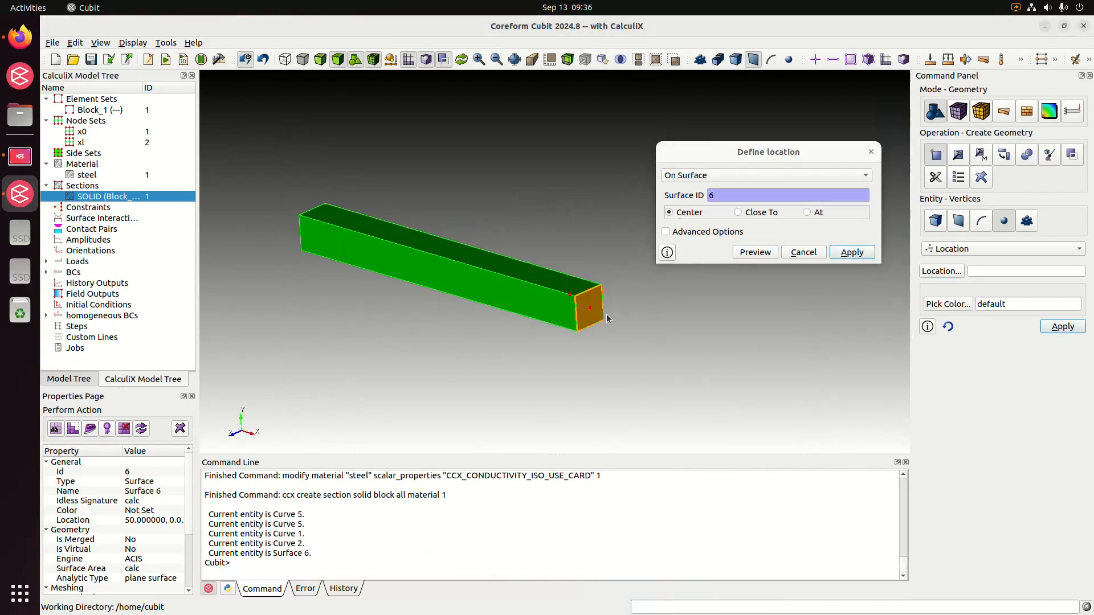
click(841, 256)
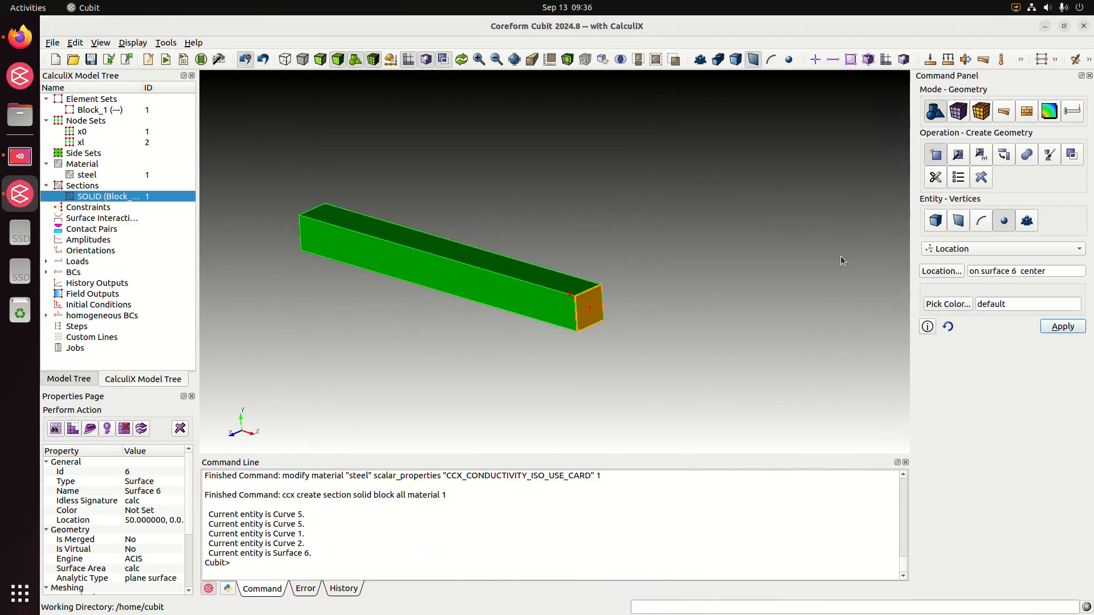
Create two coincident vertices at the center of surface 6.
click(1064, 330)
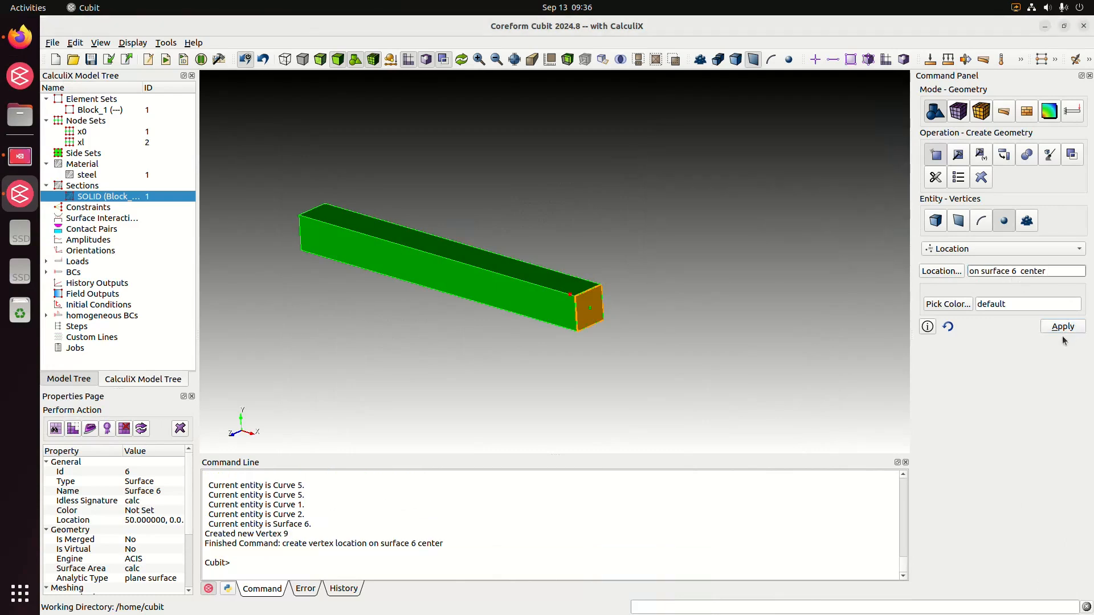
click(1064, 329)
middle_drag(695, 351, 650, 349)
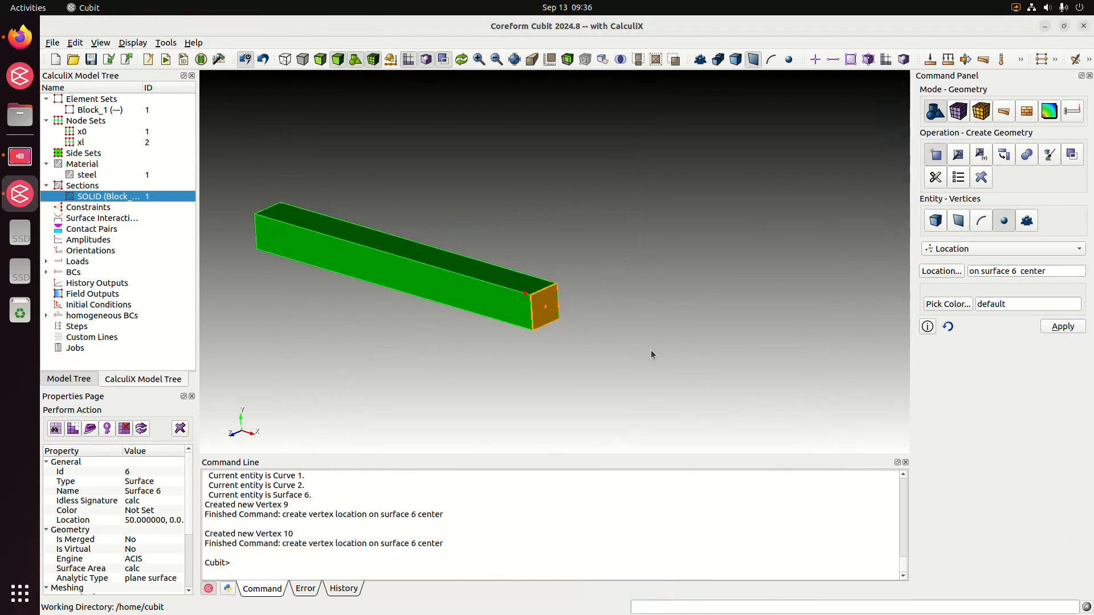
click(650, 350)
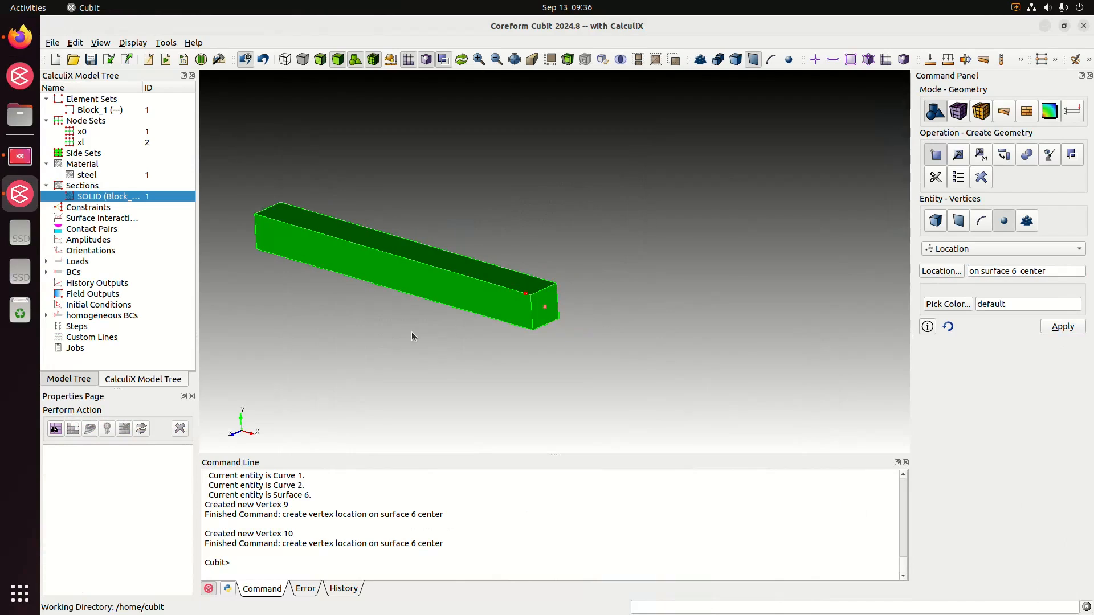
Set up a CalculiX Rigid Body constraint based on a nodeset and enter ID 2, the nodeset xl.
click(90, 209)
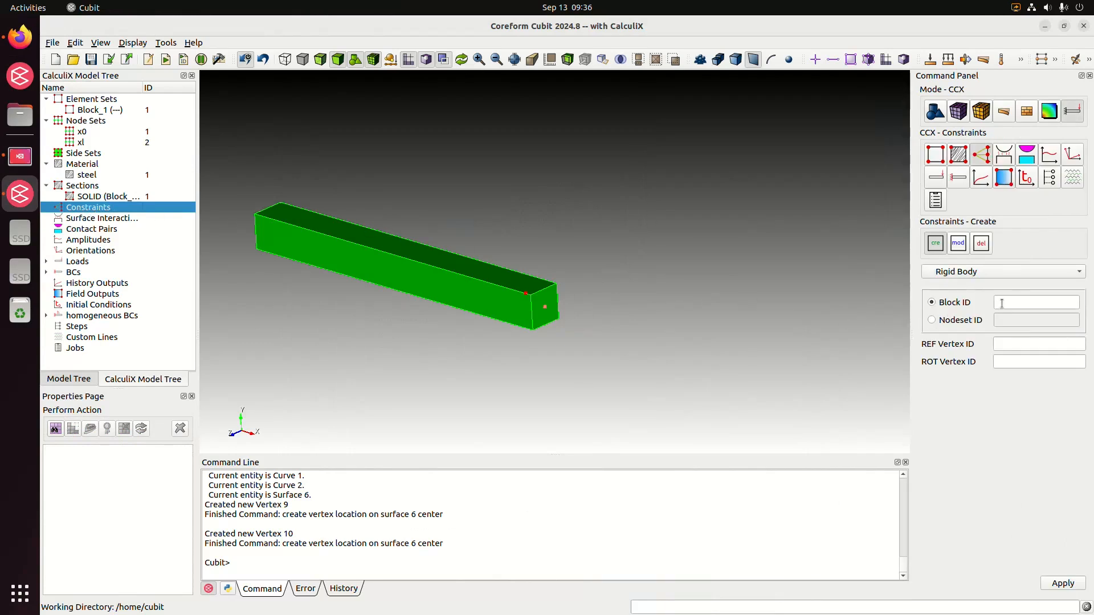
middle_drag(786, 314, 746, 275)
click(932, 320)
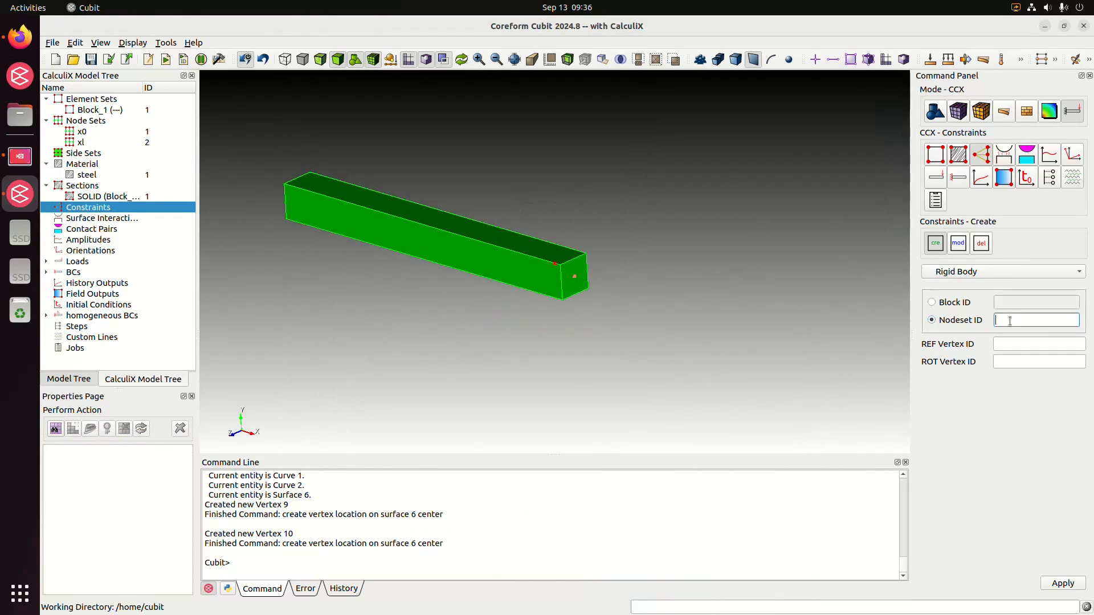
click(82, 143)
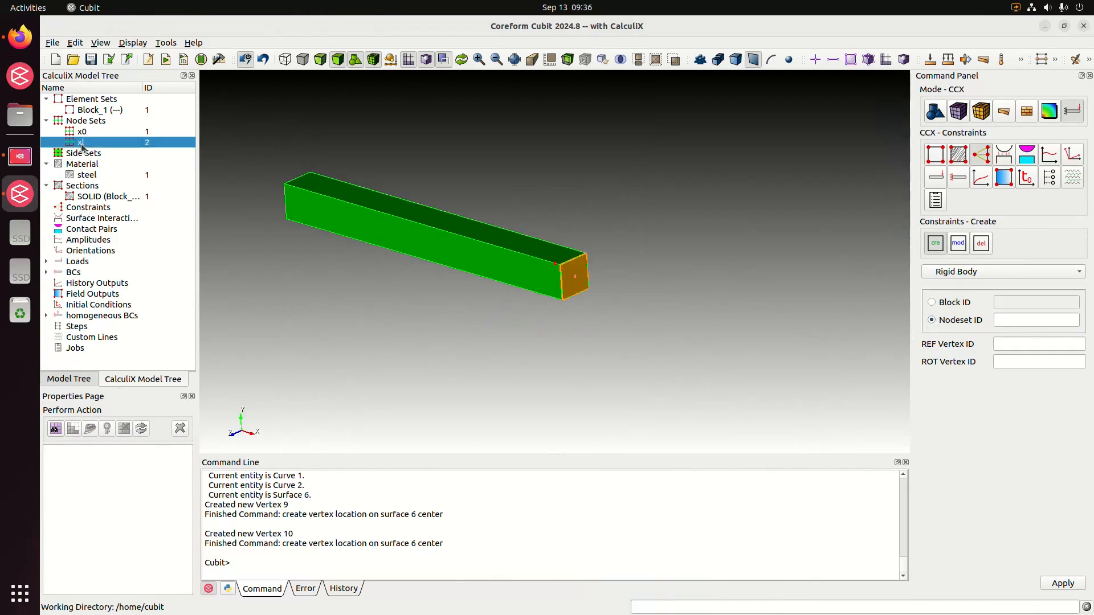
click(1037, 323)
text(2)
Look up the free vertices, then create the rigid body constraint with reference vertex 9 and rotation vertex 10.
click(1019, 344)
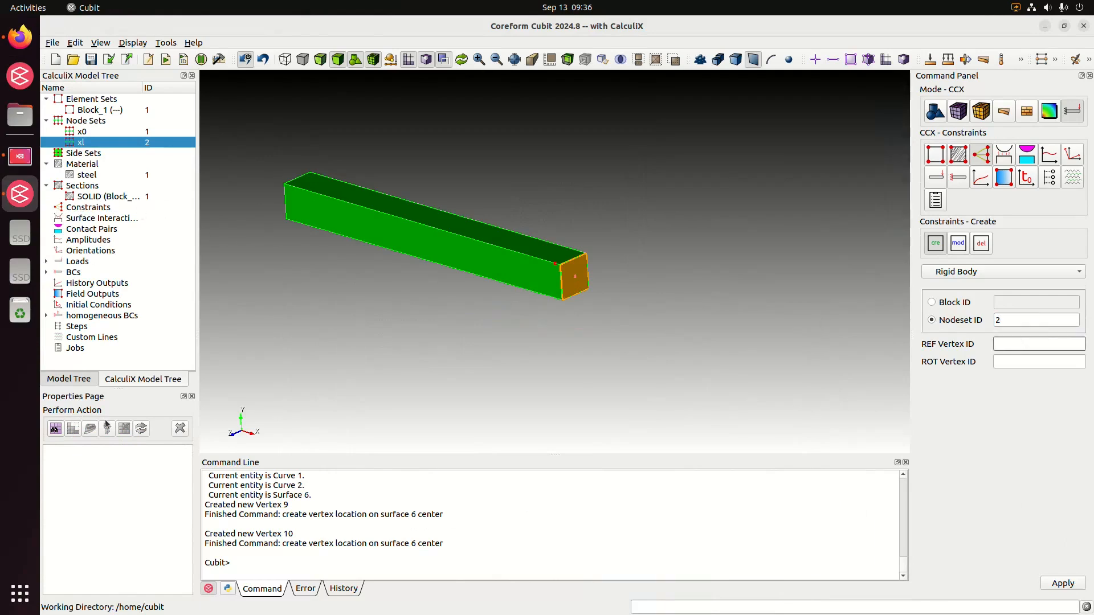
click(81, 379)
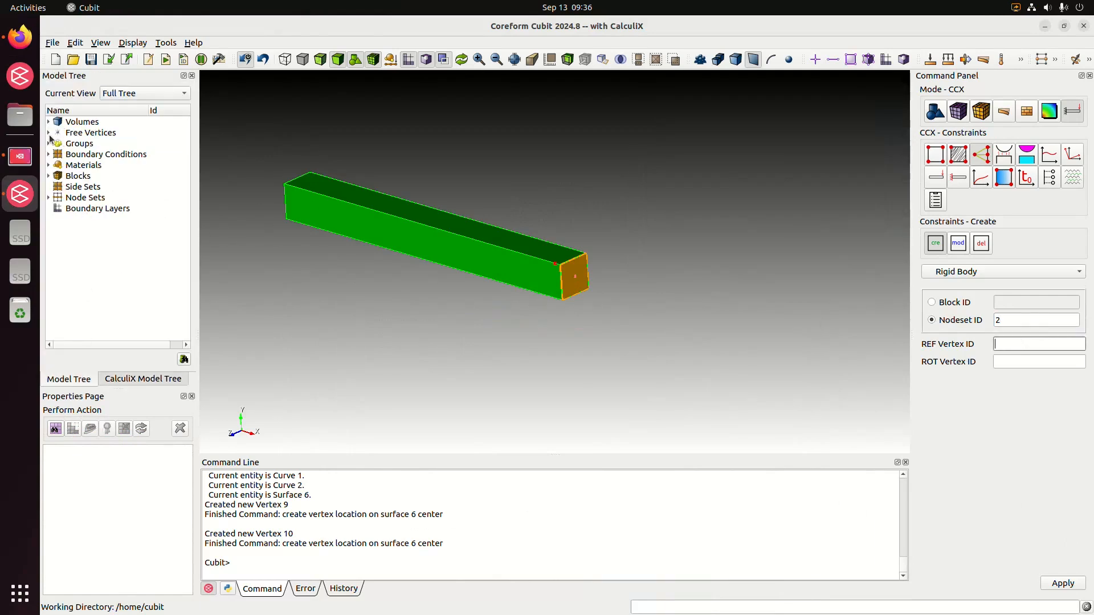
click(49, 133)
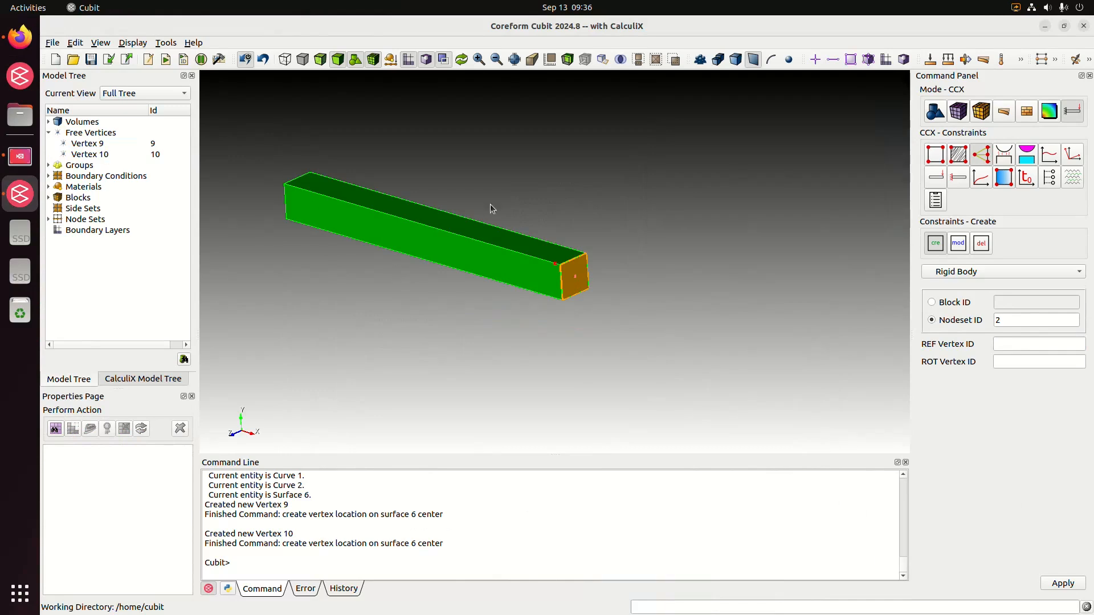
click(1015, 343)
text(9)
click(1025, 363)
text(10)
click(1061, 583)
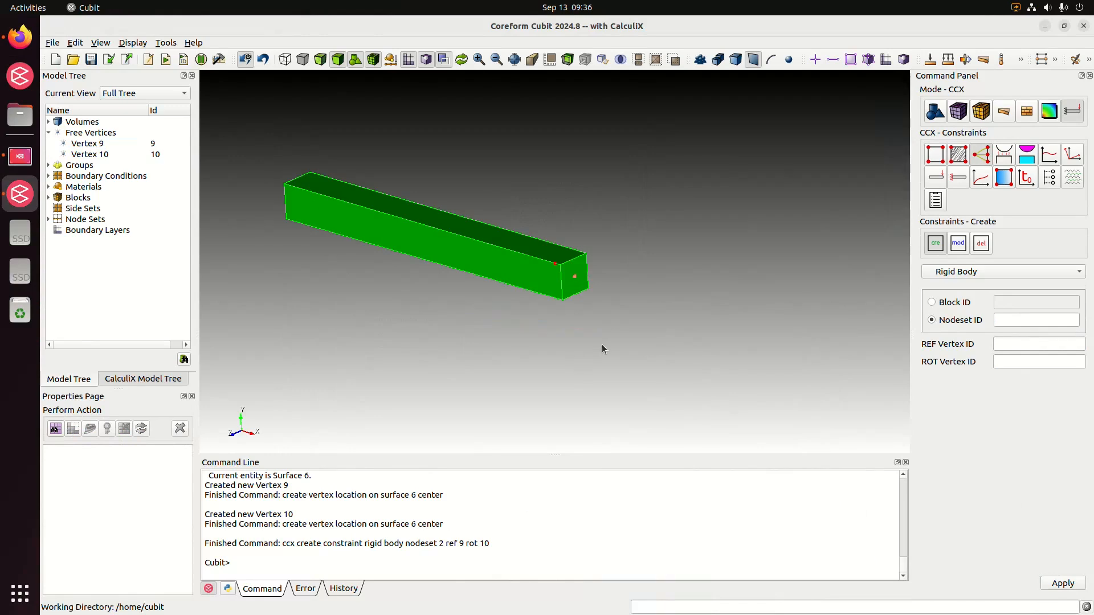
Highlight the new rigid body constraint from the CalculiX model tree to inspect its faces and vertices, then clear the highlight.
click(137, 379)
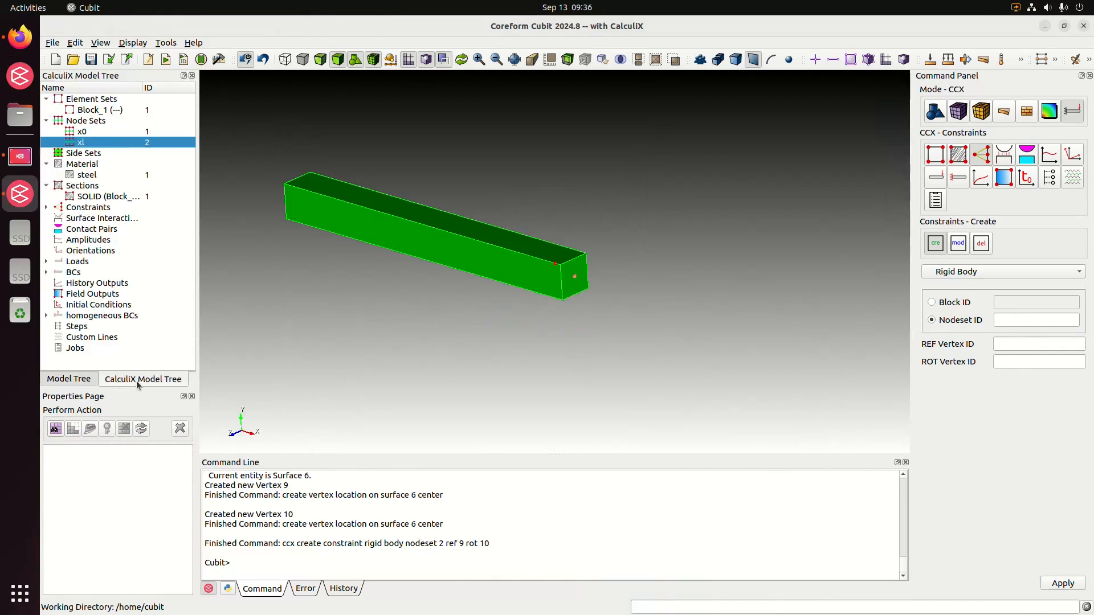
click(47, 208)
click(82, 220)
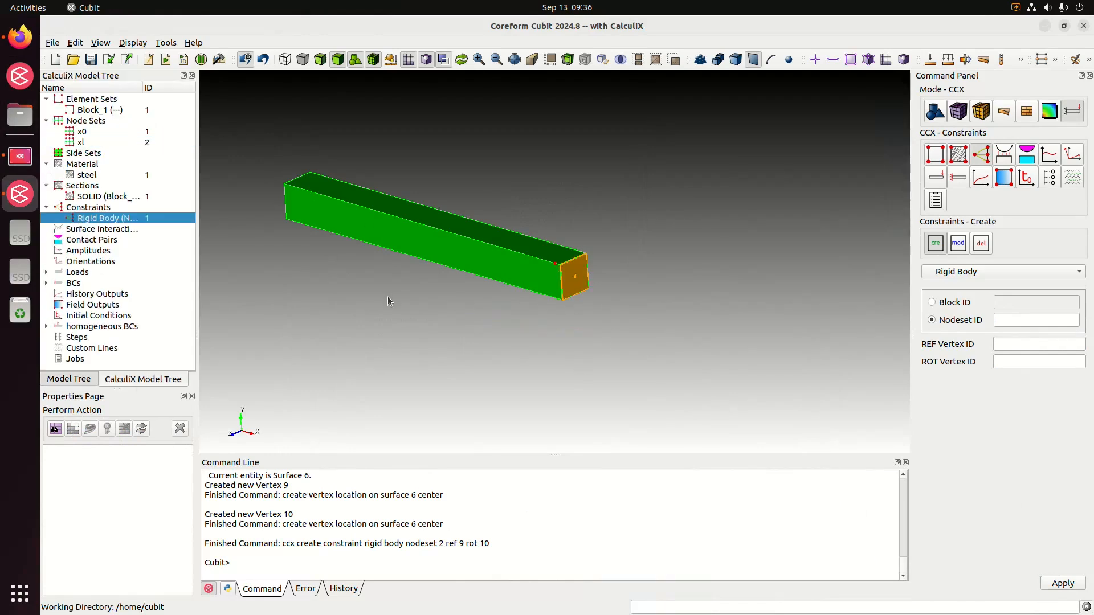
right_click(492, 342)
click(502, 345)
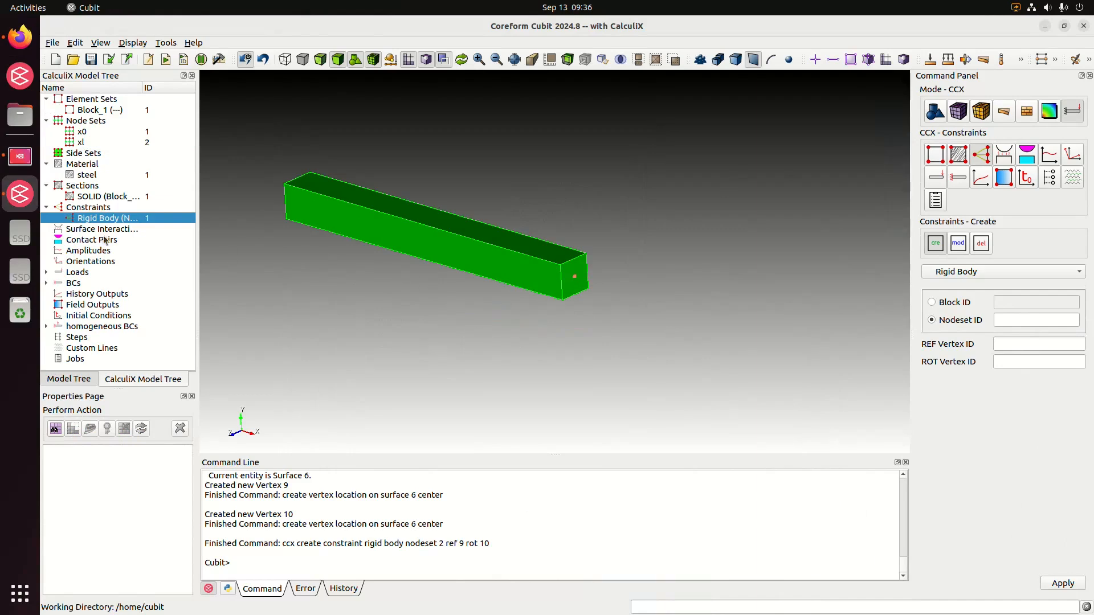
key(alt+Tab)
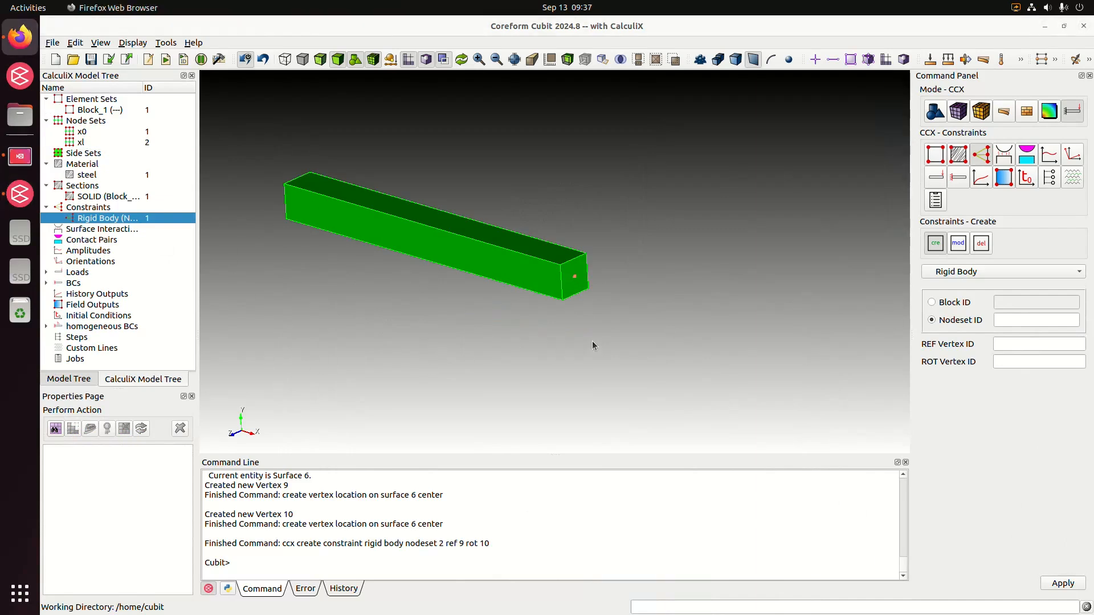
middle_drag(564, 310, 603, 317)
drag(438, 282, 454, 257)
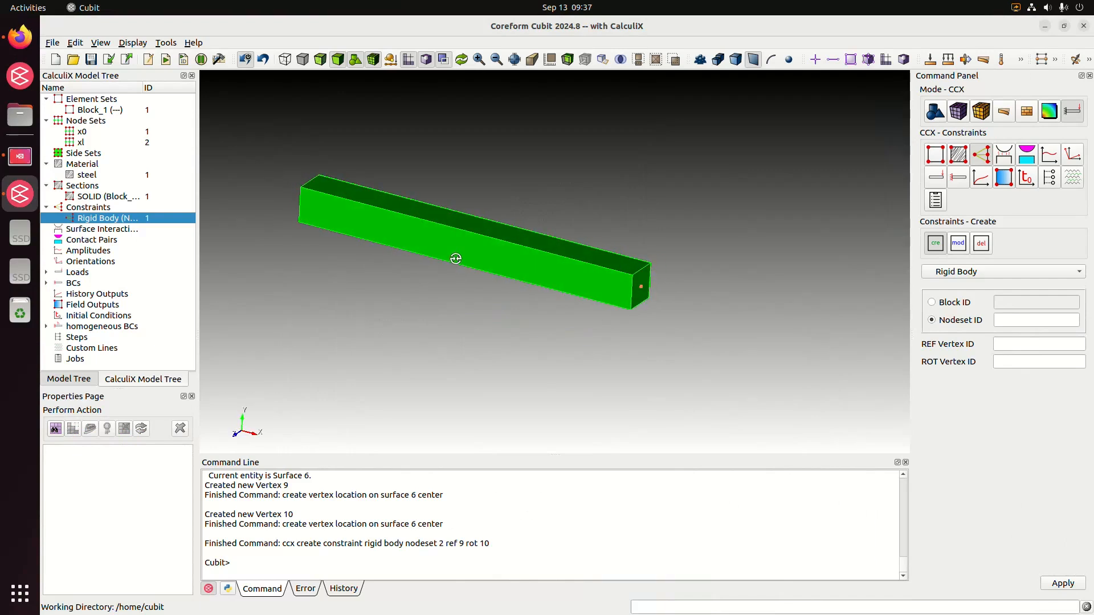
middle_drag(536, 328, 568, 323)
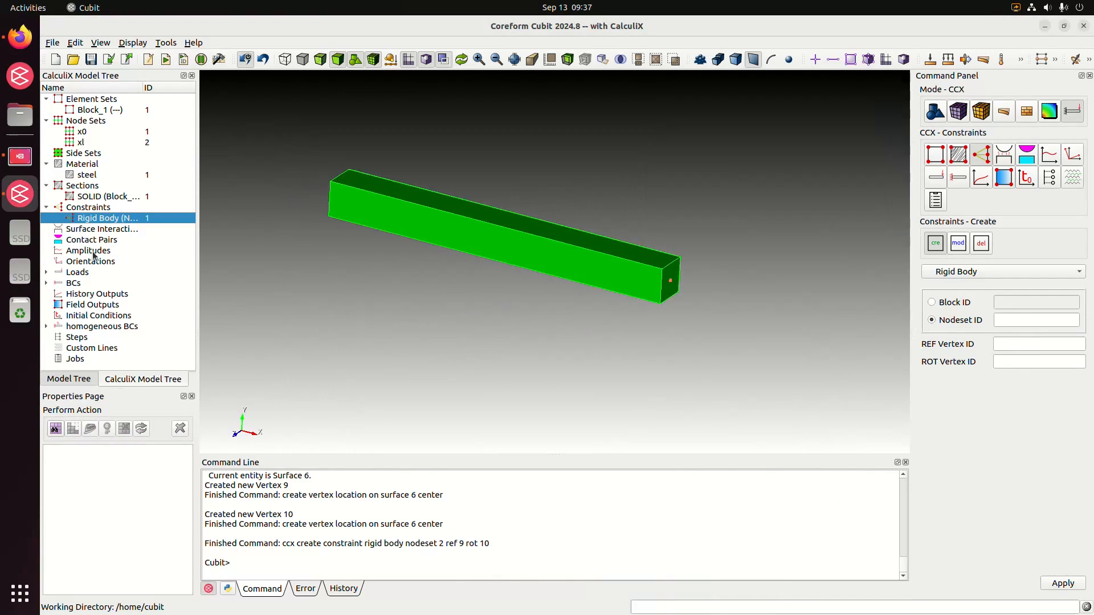
Create a CalculiX field output of type Node named node_output.
click(93, 304)
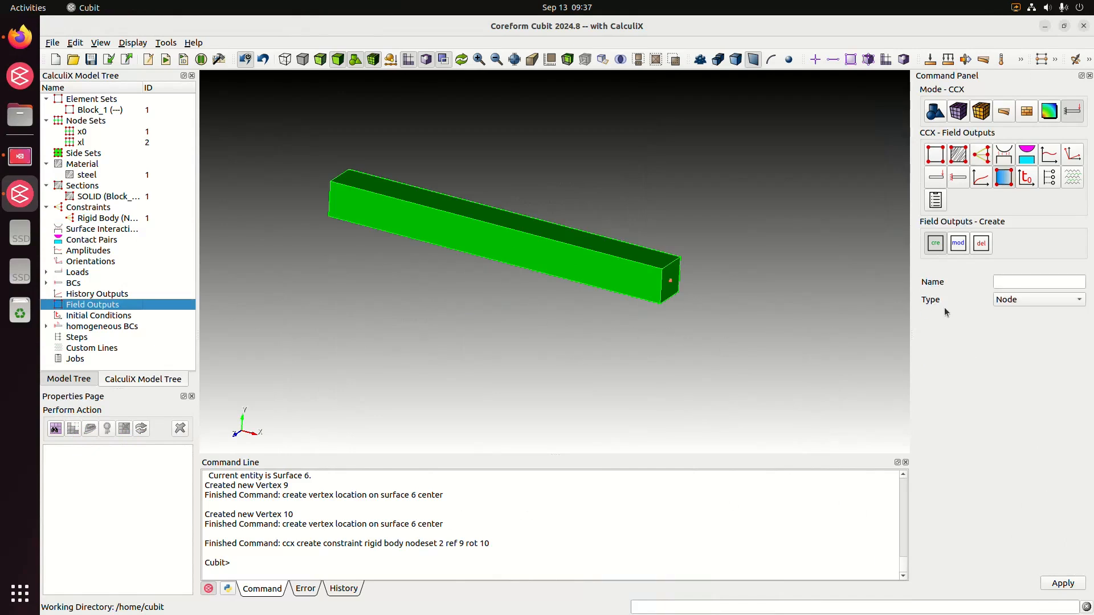
middle_drag(748, 263, 761, 296)
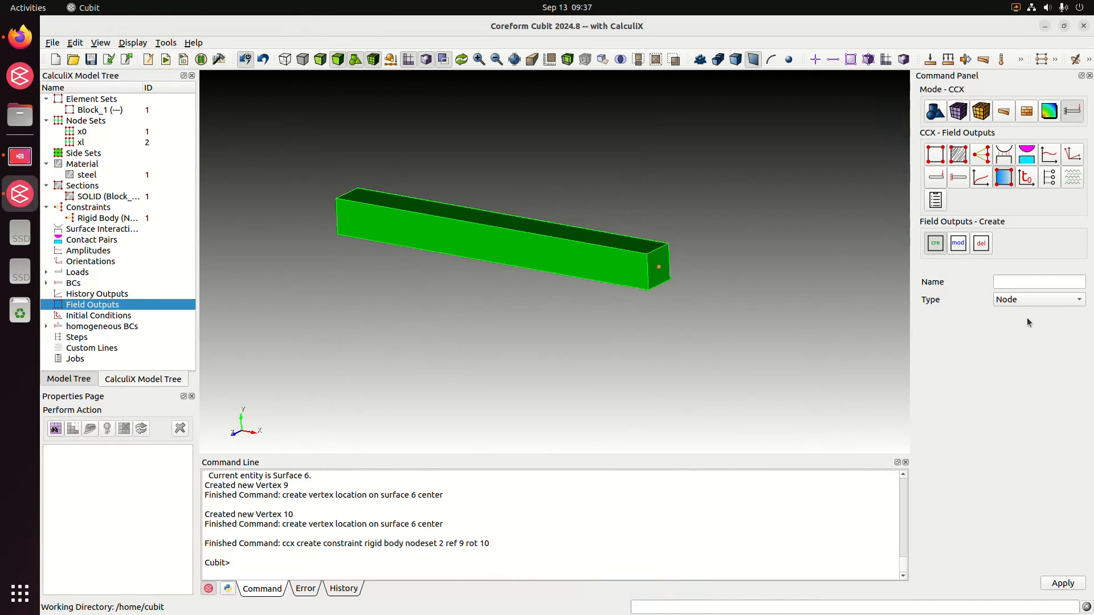
click(1025, 281)
text(node_out)
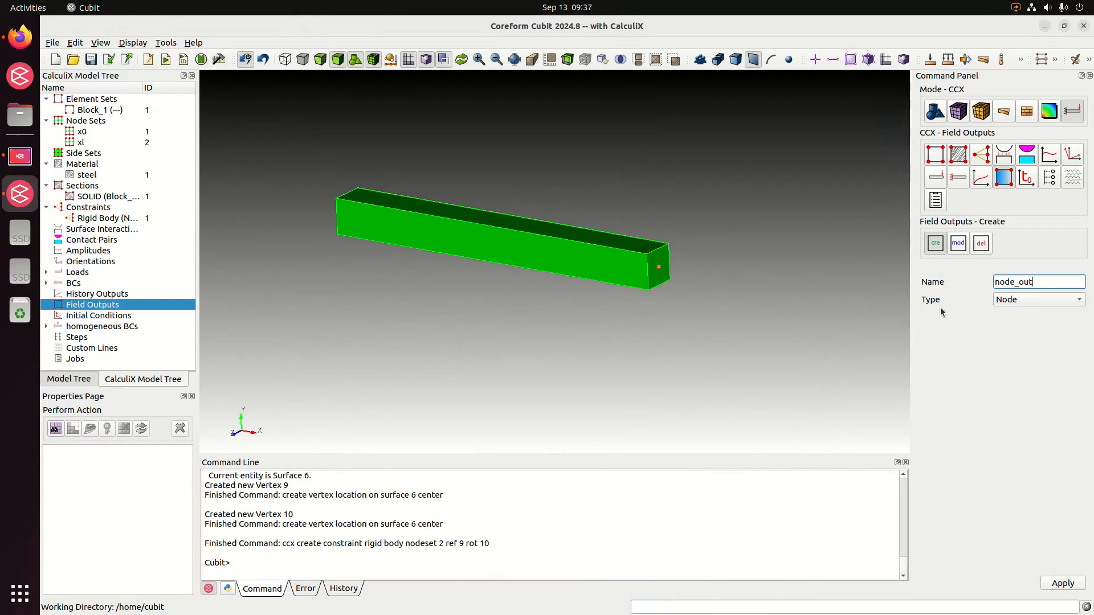
text(put)
click(1062, 582)
Create a CalculiX field output of type Element named element_output.
click(1036, 300)
click(1023, 310)
click(1018, 282)
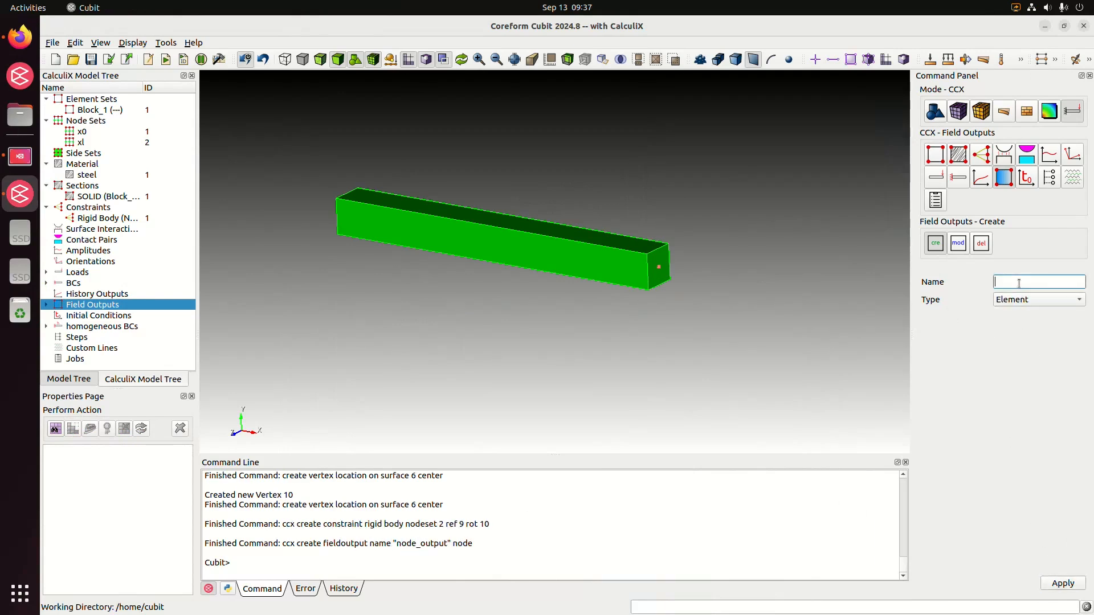
text(element_output)
click(1062, 583)
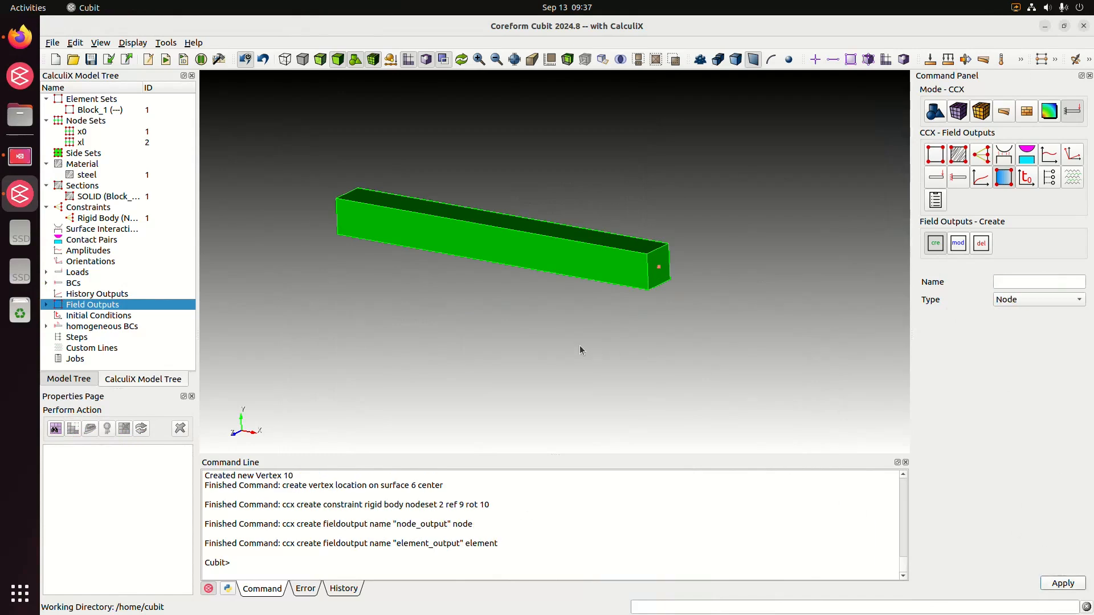
Modify node field output ID 1 to request only reaction forces RF and displacements U, and apply the change.
click(959, 244)
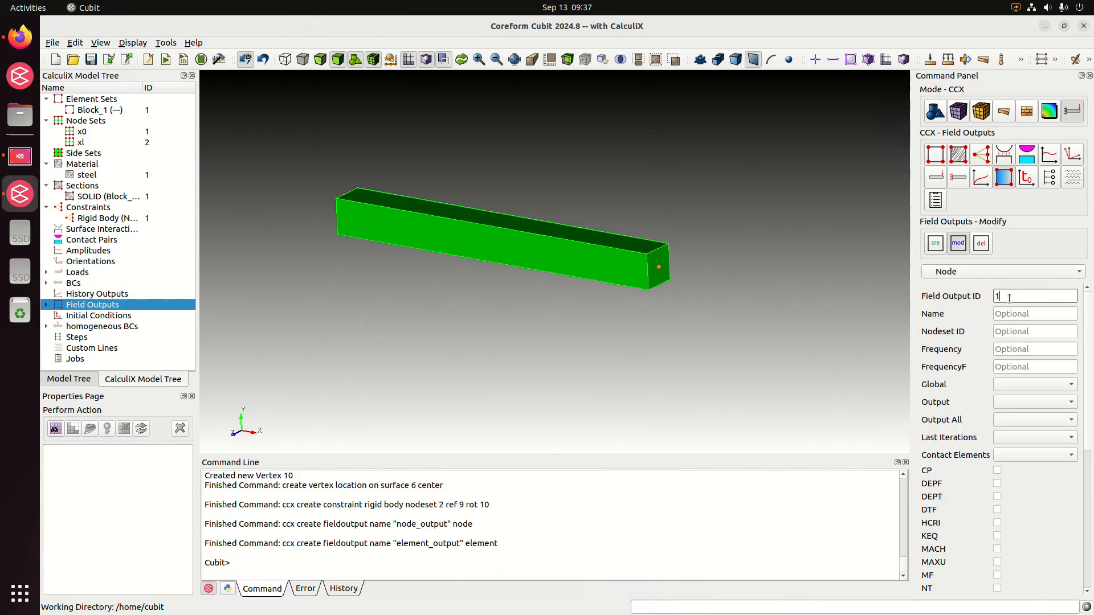
scroll(966, 350, down, 1)
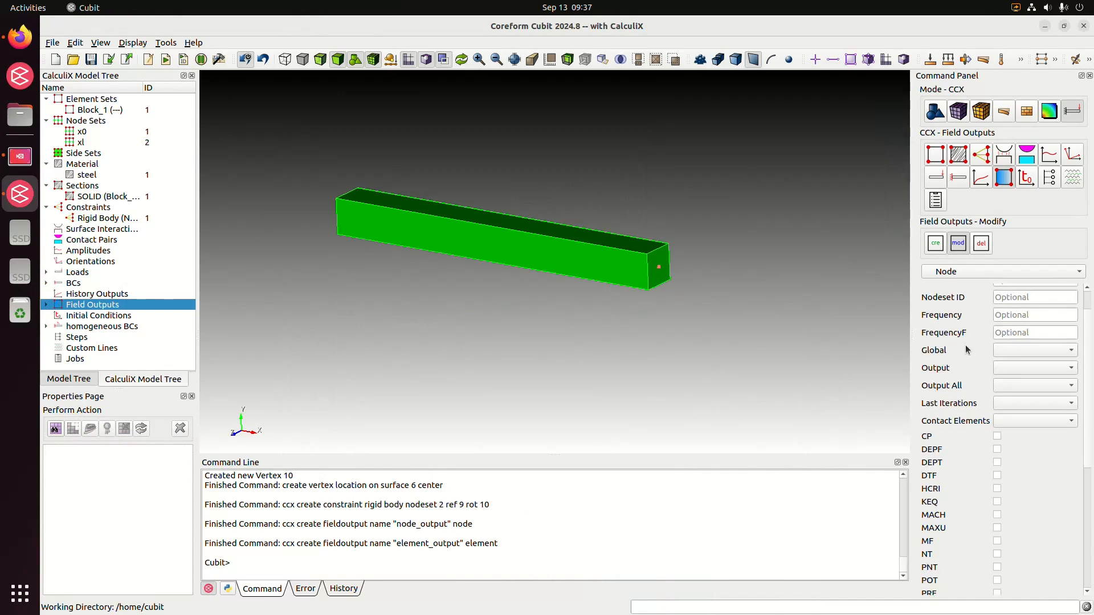
scroll(966, 350, down, 2)
scroll(966, 349, up, 2)
scroll(961, 401, down, 2)
scroll(961, 401, down, 10)
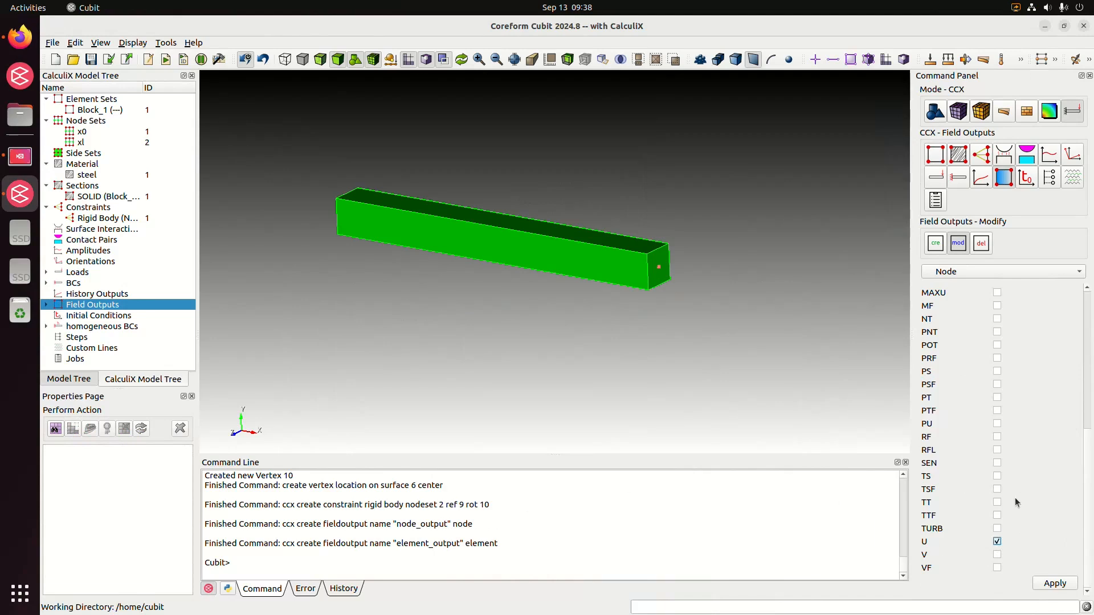
click(997, 437)
scroll(1028, 459, up, 2)
scroll(1027, 459, down, 5)
click(1053, 584)
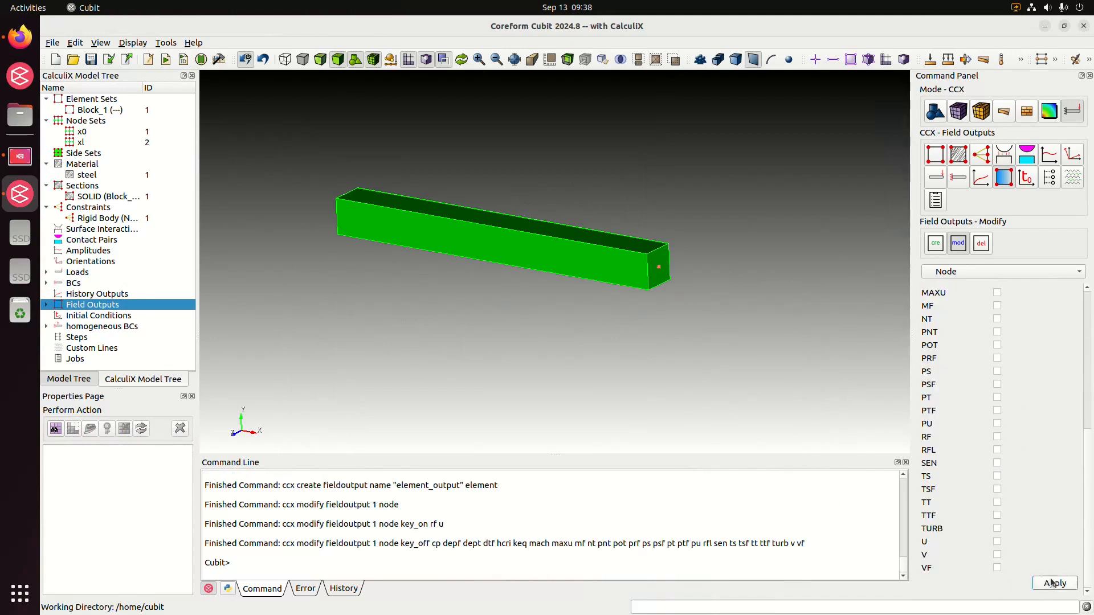
Modify element field output ID 2 to request only strains E and stresses S, and apply the change.
scroll(1056, 476, up, 4)
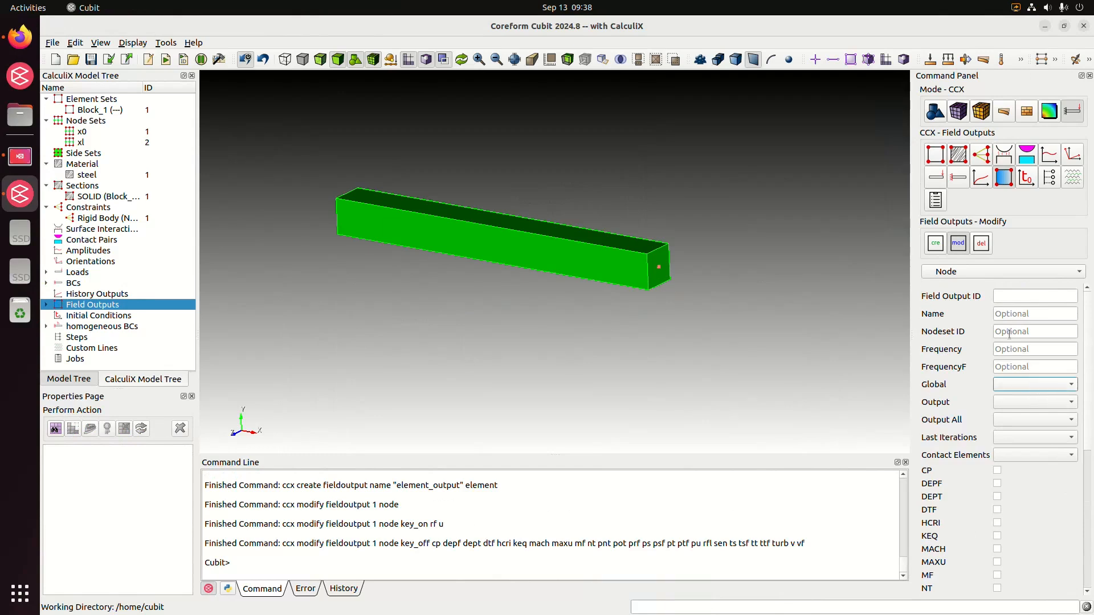
click(995, 274)
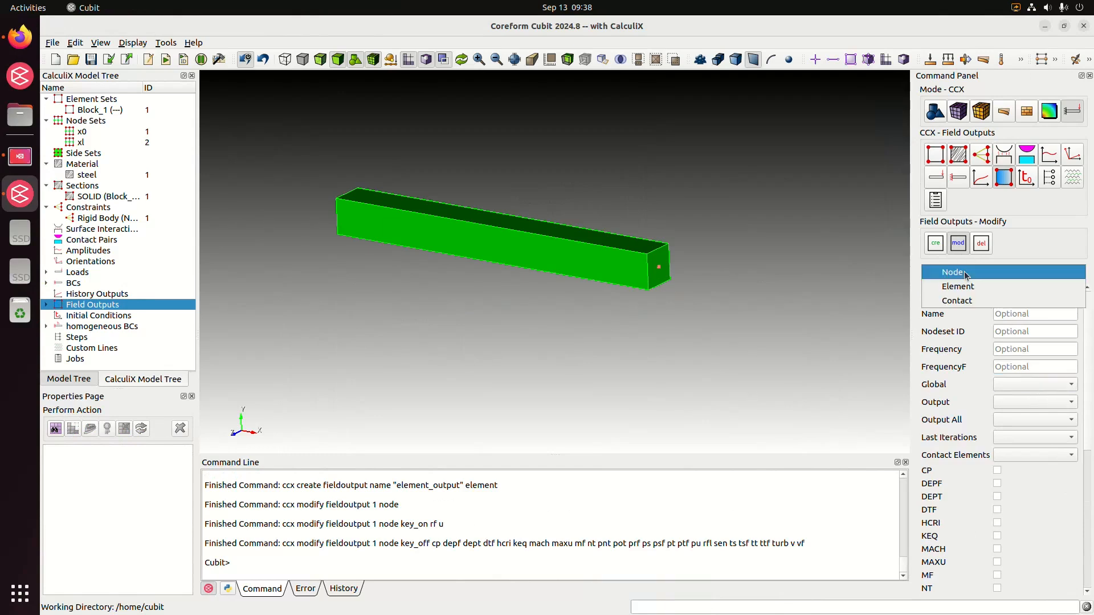
click(971, 286)
click(1026, 298)
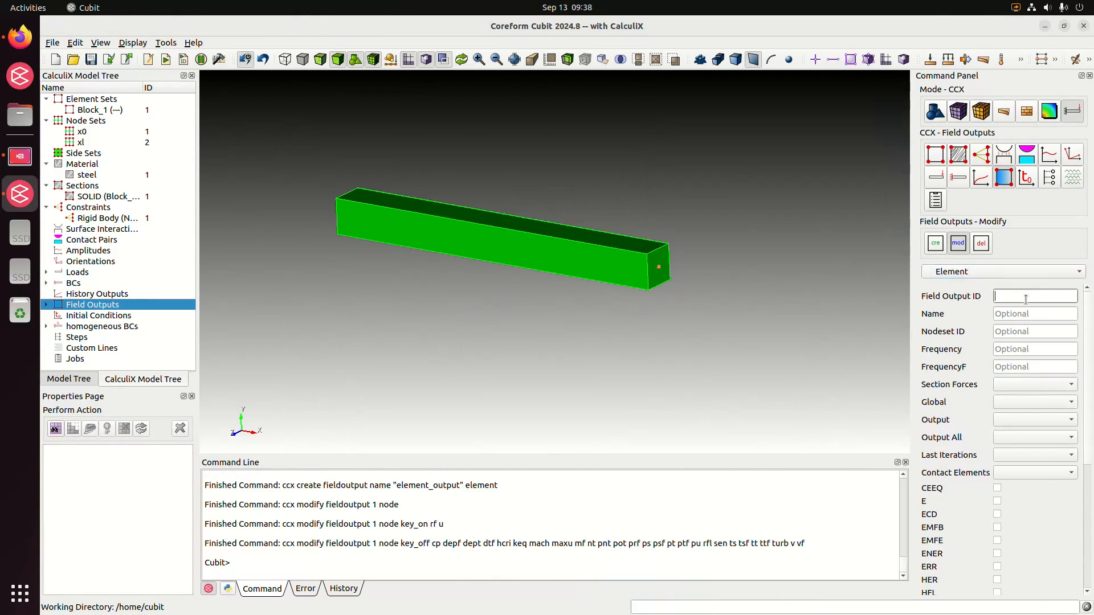
text(2)
middle_drag(701, 361, 684, 281)
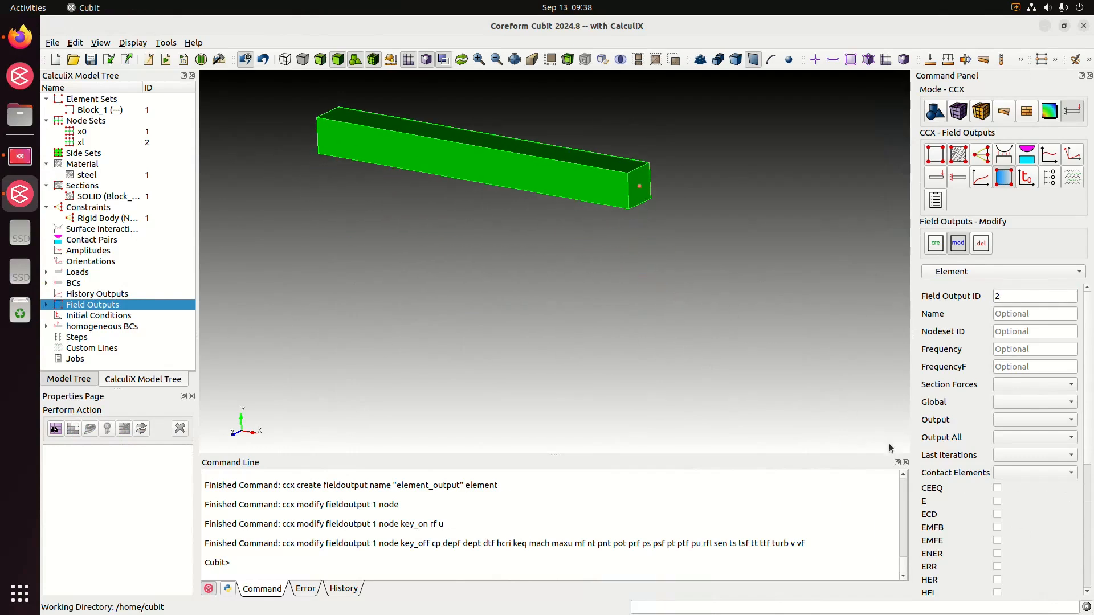
scroll(967, 490, down, 4)
scroll(966, 485, down, 2)
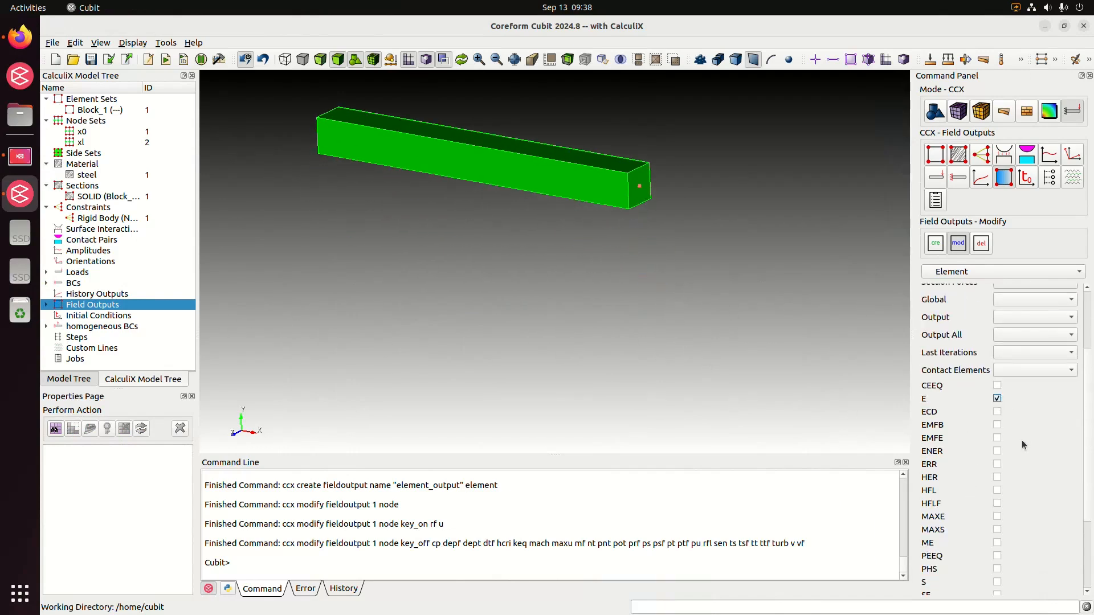
scroll(1021, 444, down, 4)
click(996, 513)
scroll(1039, 498, down, 2)
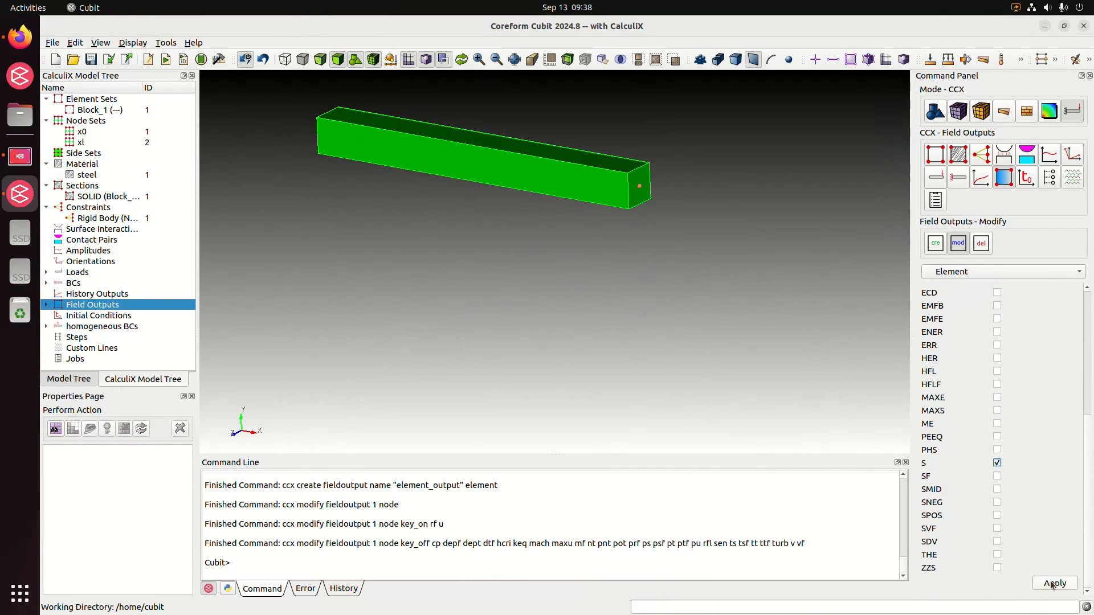
click(1053, 583)
Create a CalculiX history output of type Node named node_output.
middle_drag(553, 296, 569, 374)
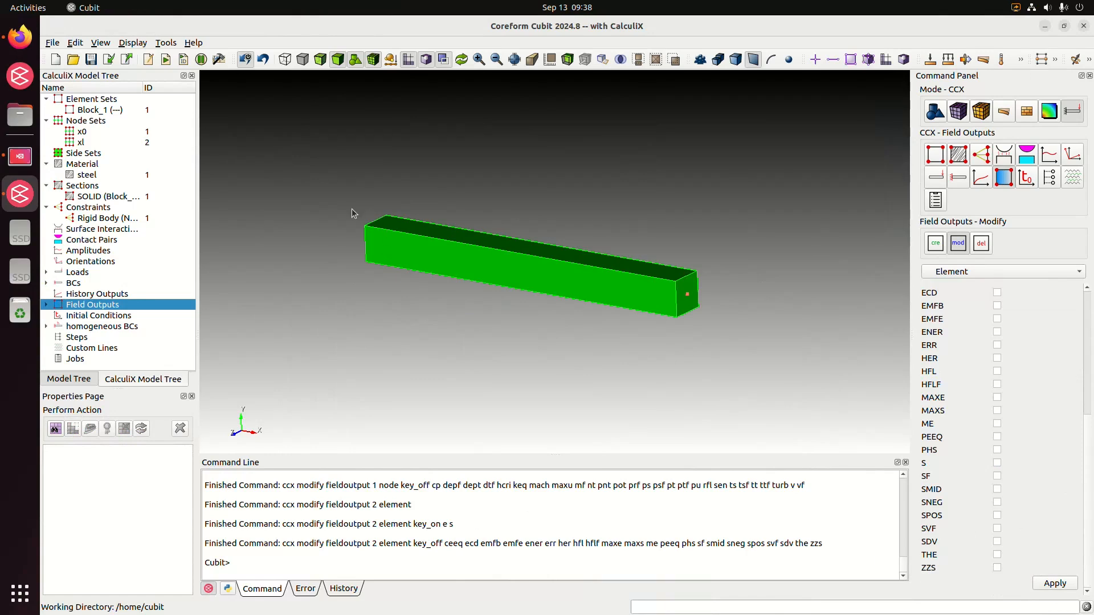
middle_drag(351, 209, 376, 217)
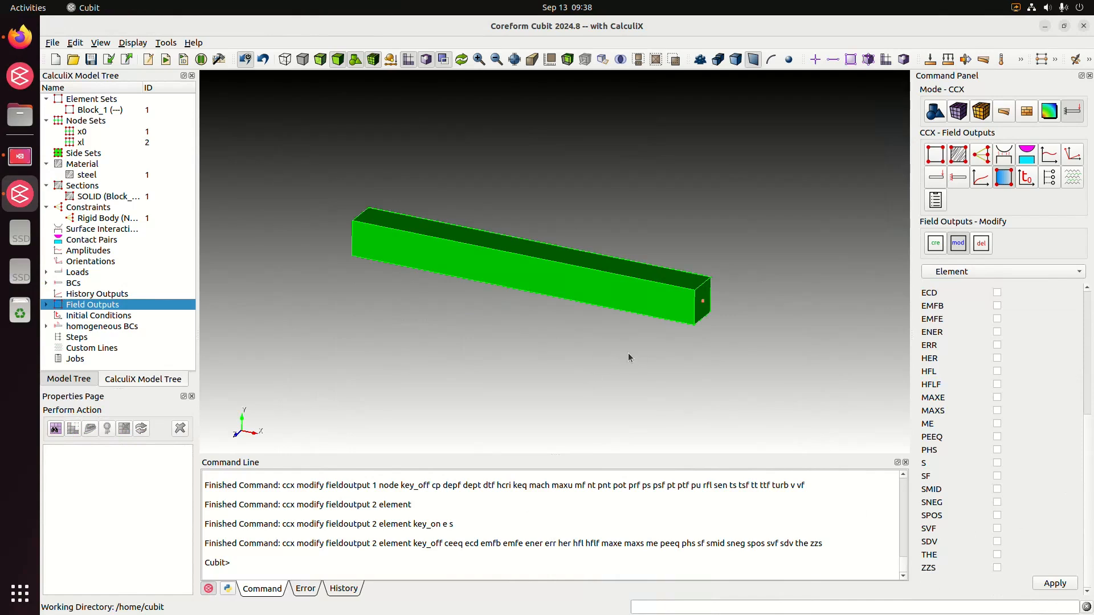
click(107, 295)
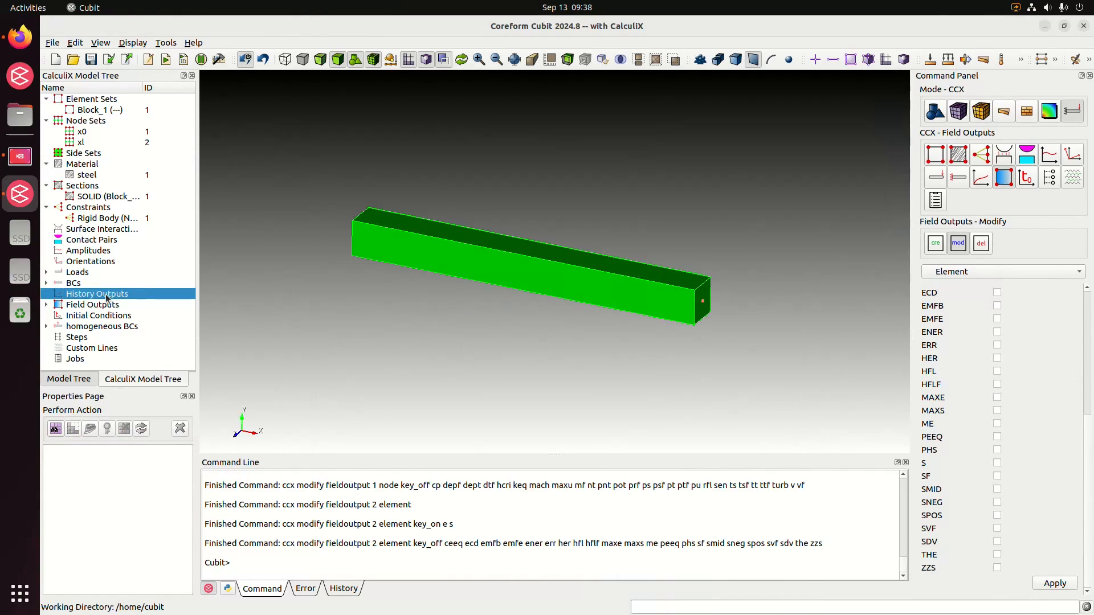
click(1004, 279)
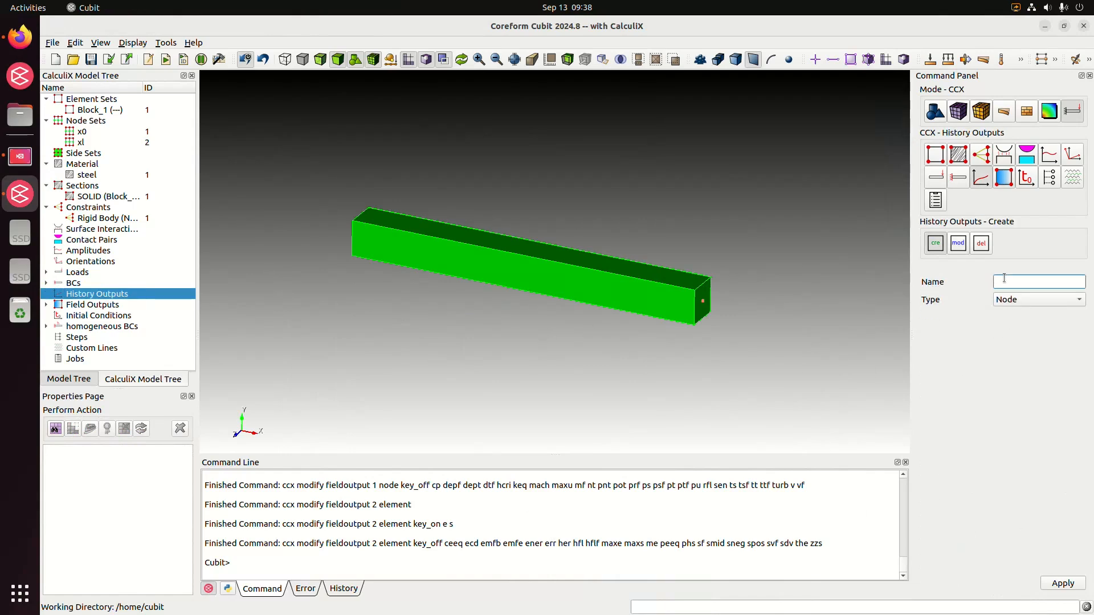
text(node_output)
click(1069, 585)
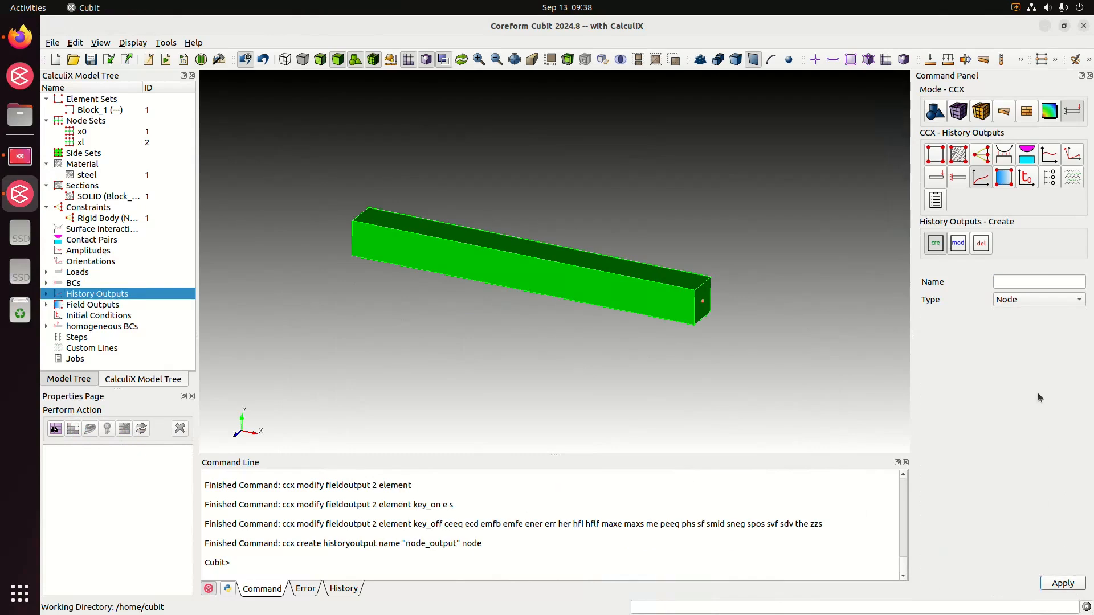
Create a CalculiX history output of type Element named element_output.
click(1021, 299)
click(1016, 312)
click(1014, 286)
text(element:_)
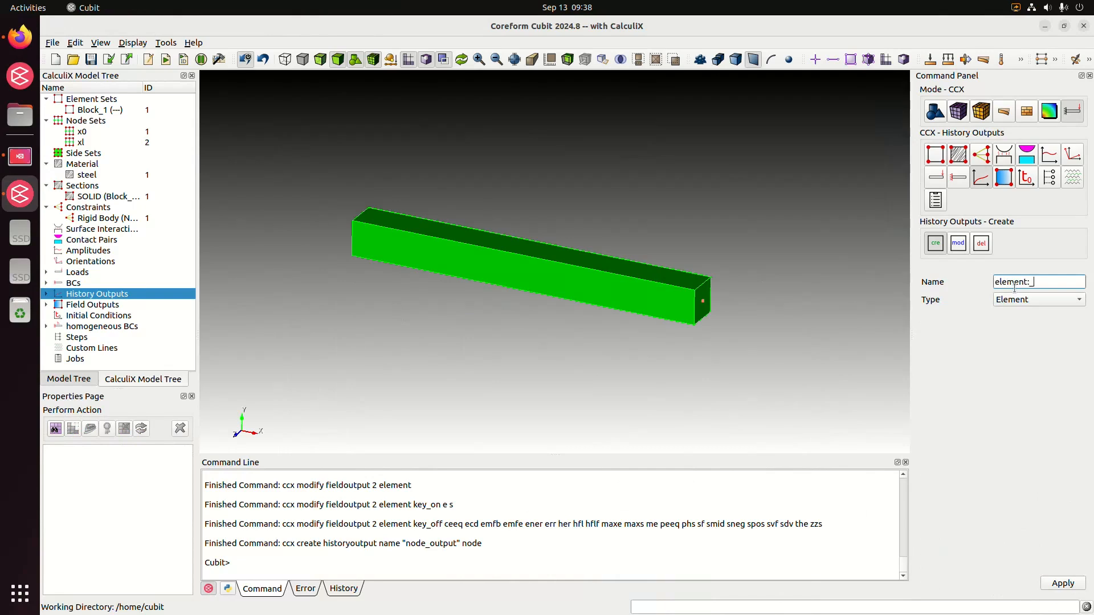
key(BackSpace)
key(BackSpace)
text(_output)
click(1063, 583)
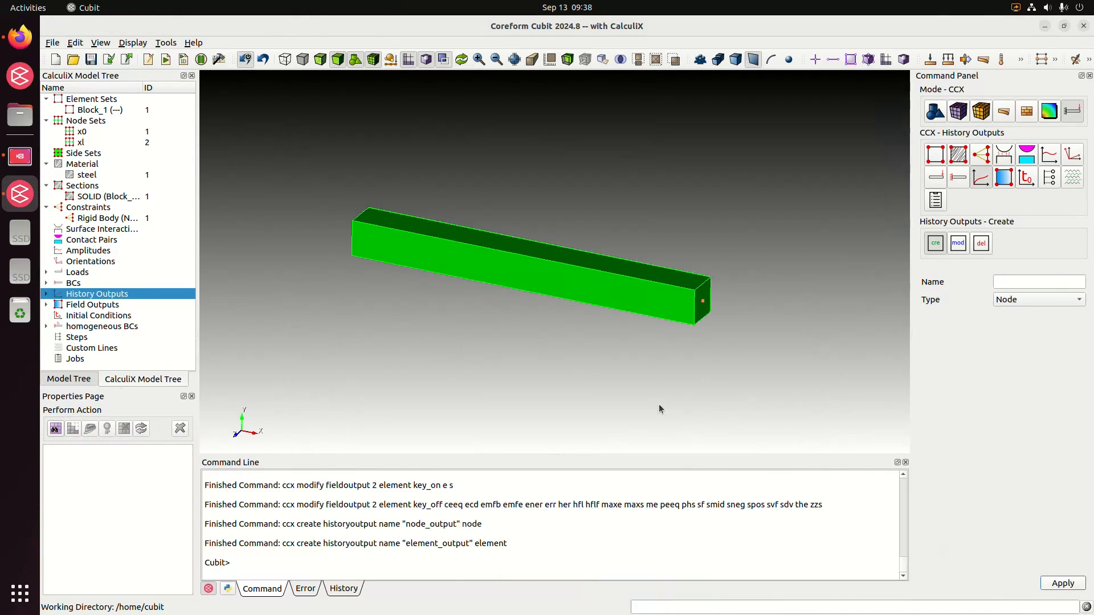
Set up a modification of node history output ID 1 and assign it nodeset ID 3.
click(958, 243)
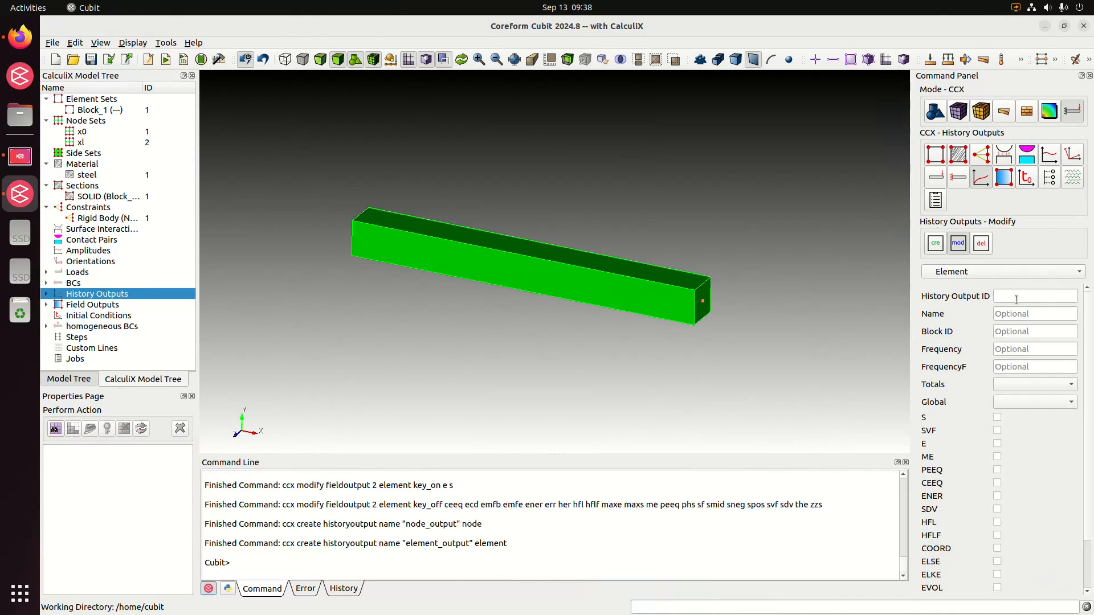
click(1003, 272)
click(1009, 259)
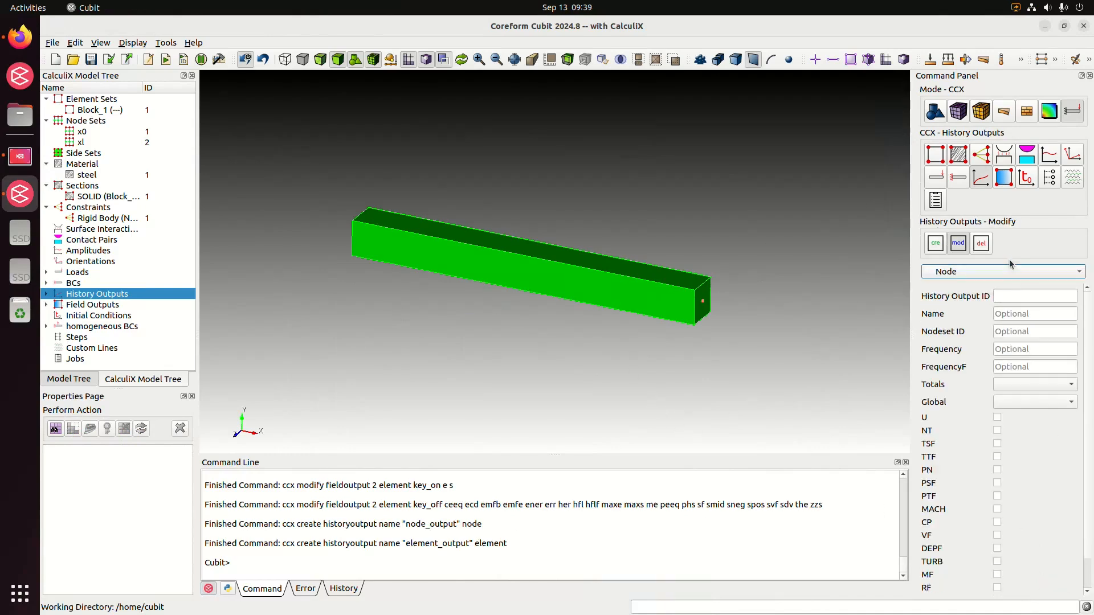
click(1013, 296)
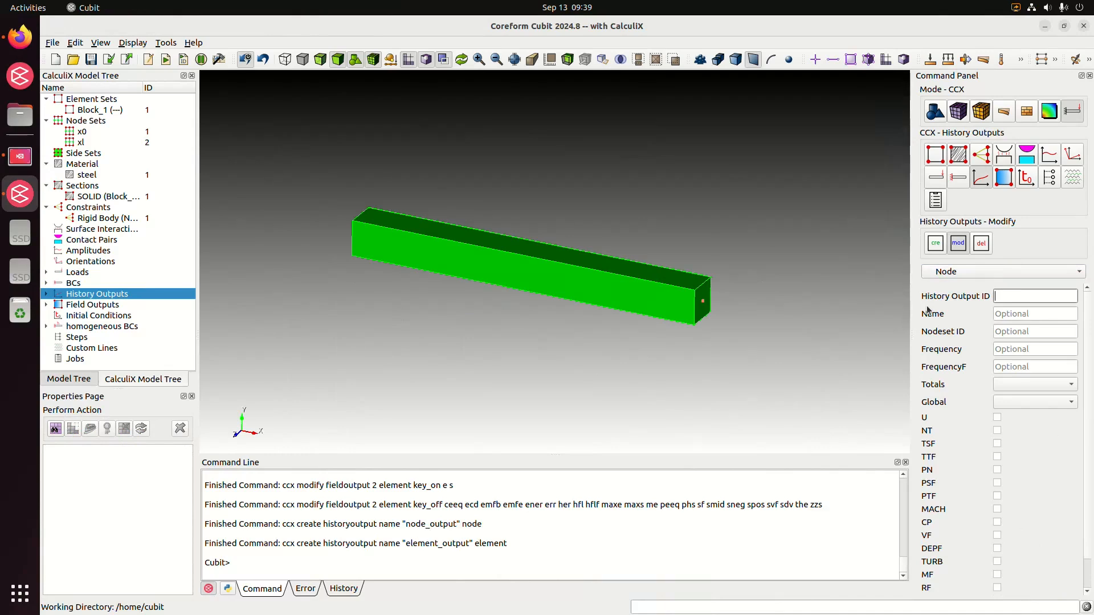
text(1)
click(1034, 332)
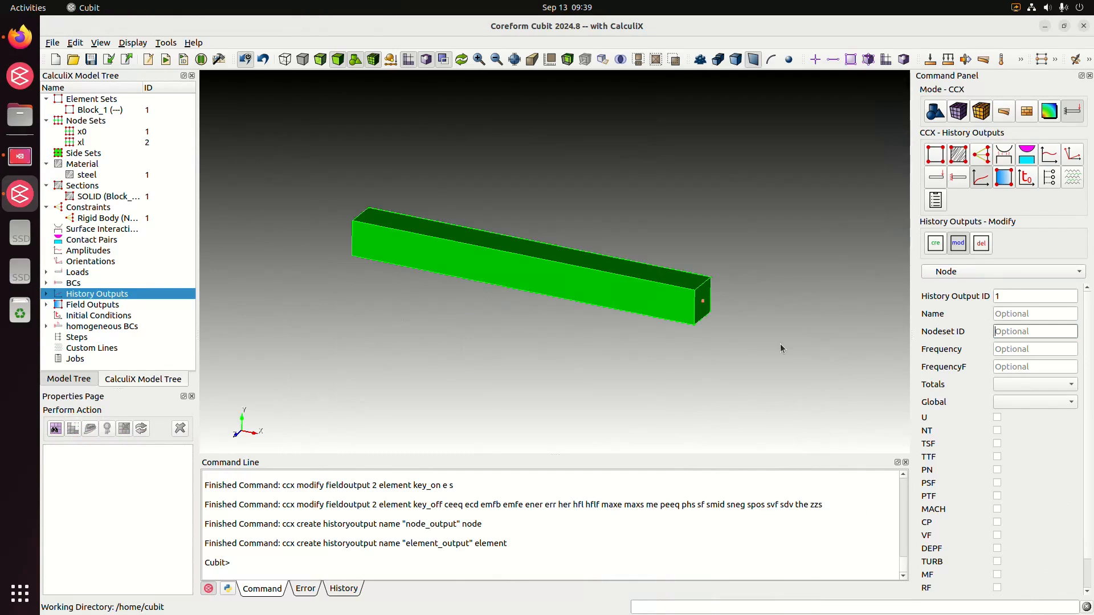
text(1)
key(BackSpace)
text(3)
Look through the load and boundary condition categories in the CalculiX model tree.
middle_drag(346, 278, 358, 302)
click(47, 282)
click(45, 272)
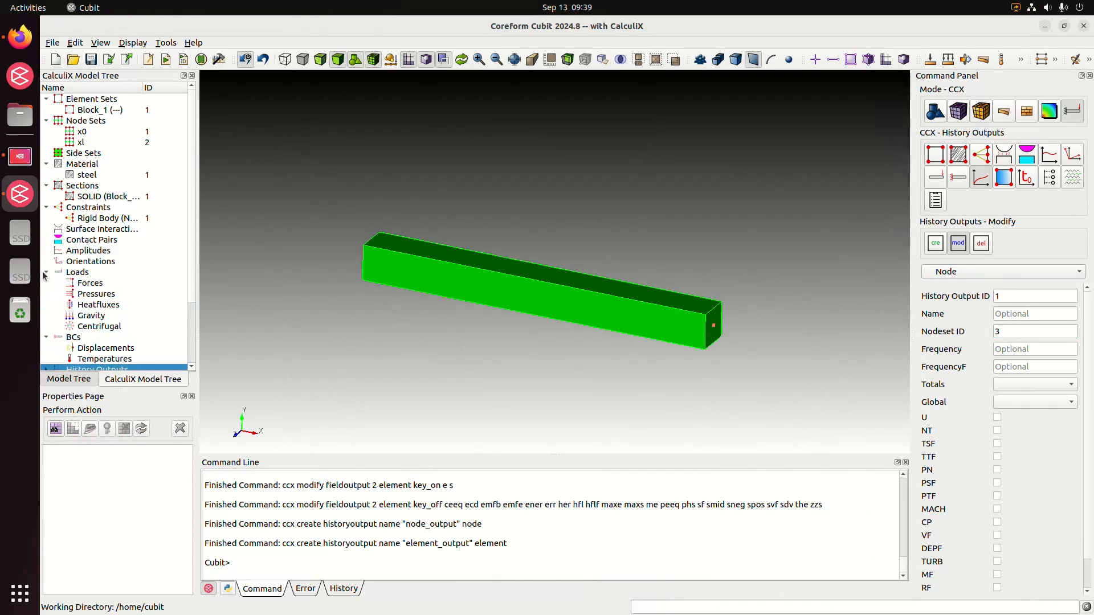
drag(192, 292, 189, 323)
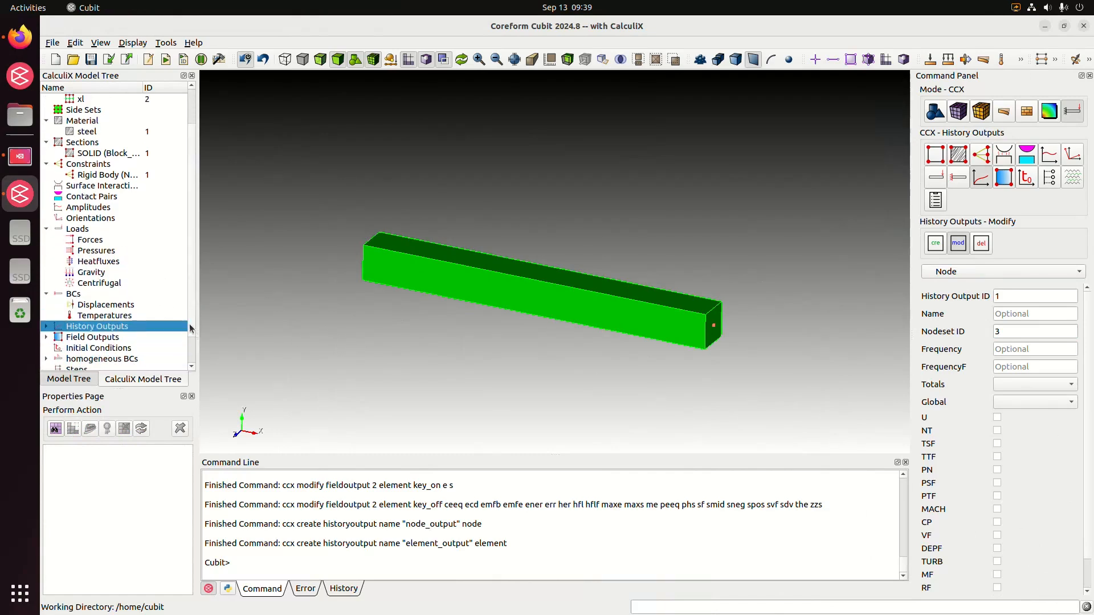
middle_drag(522, 364, 510, 347)
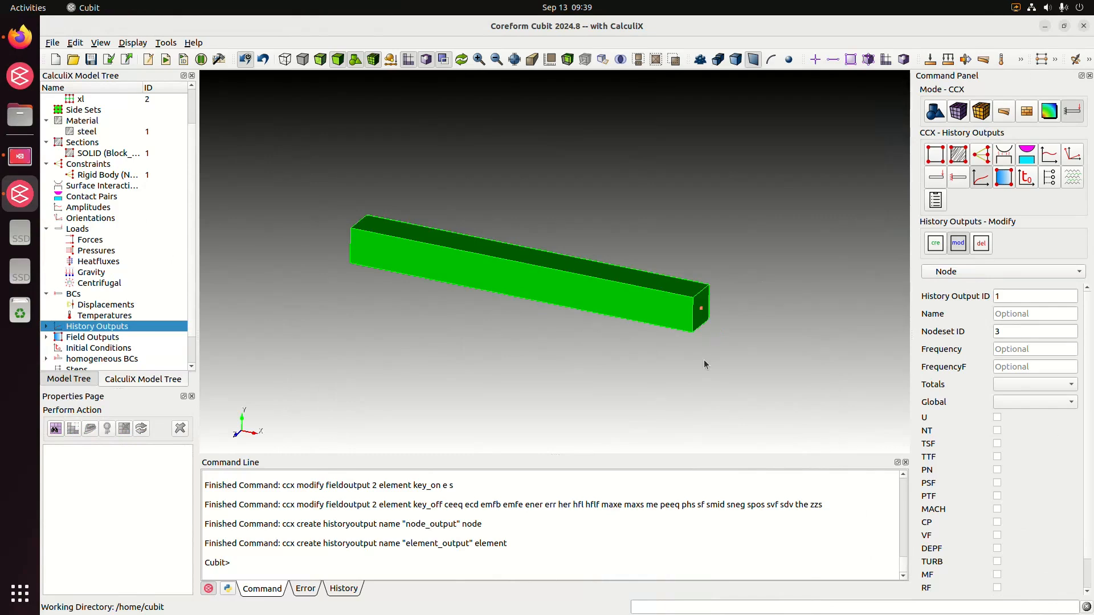
Set up a new force of 10000 acting on vertex 9.
click(95, 240)
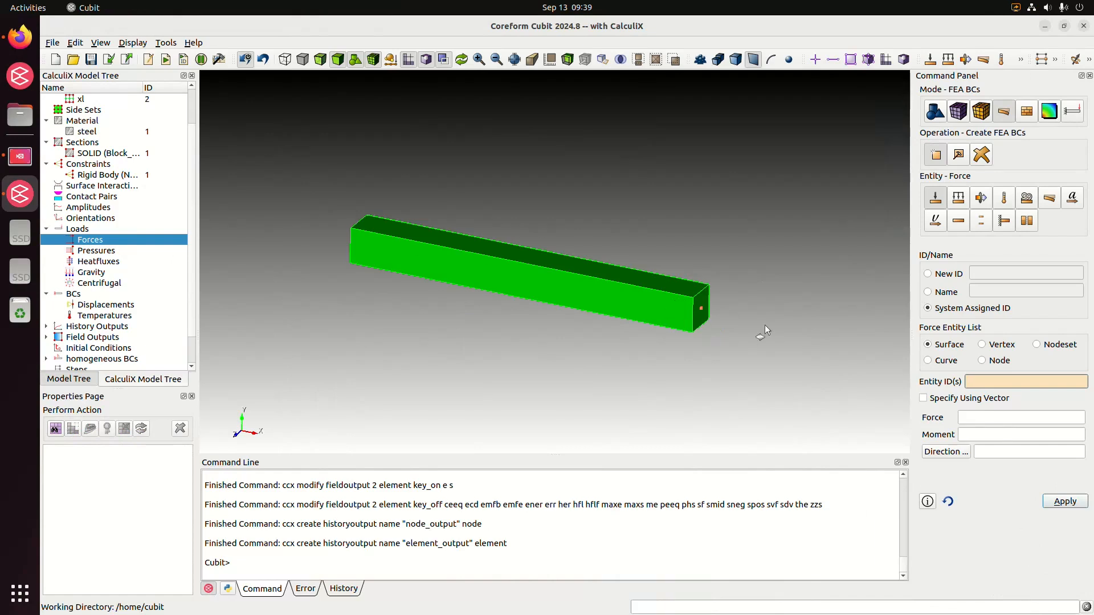
click(1001, 344)
click(1008, 379)
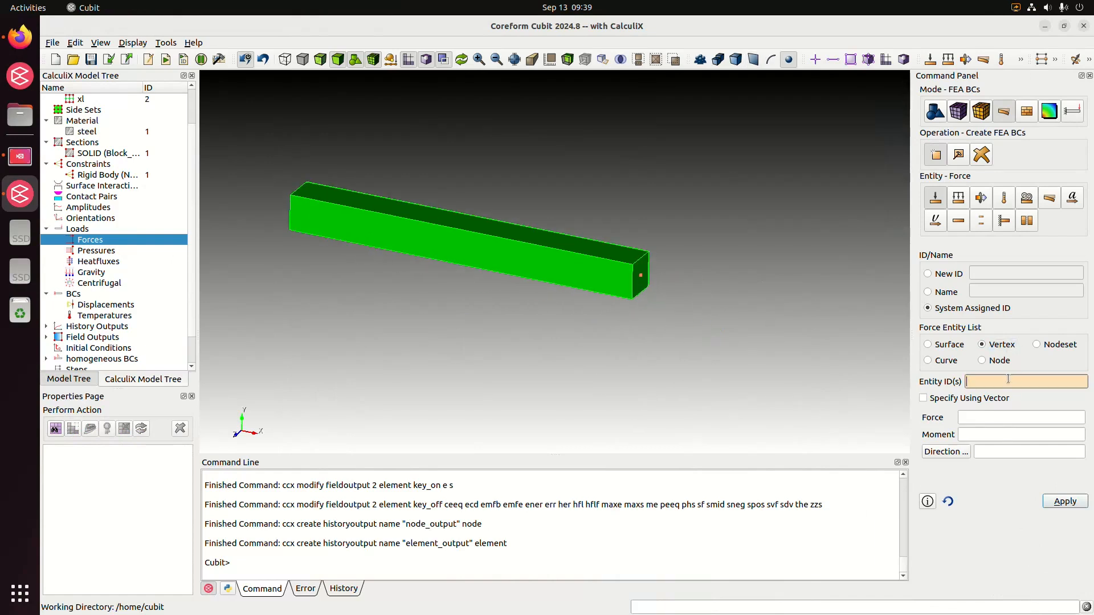
text(9)
click(975, 421)
text(10000)
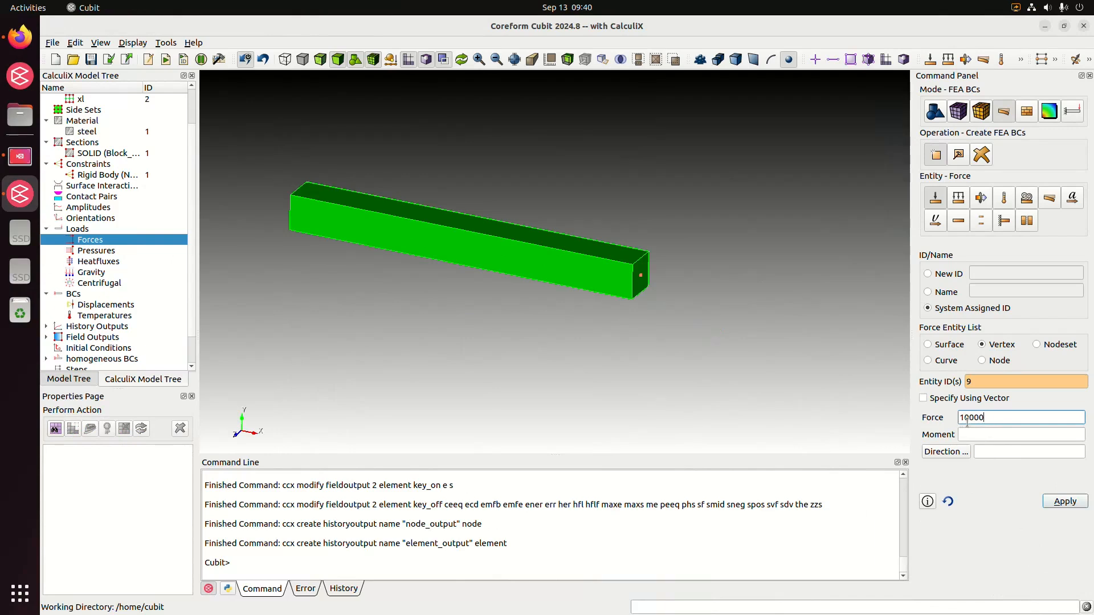
Define the force direction as vector 0 -1 0 and create the force.
click(957, 452)
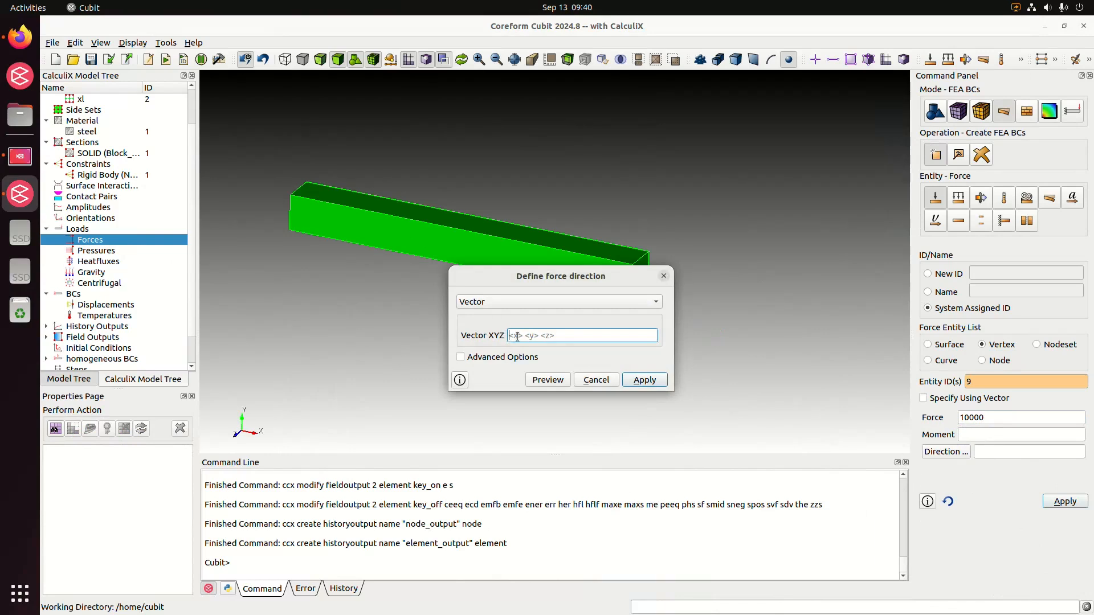
text(0 -1 0)
drag(598, 279, 350, 229)
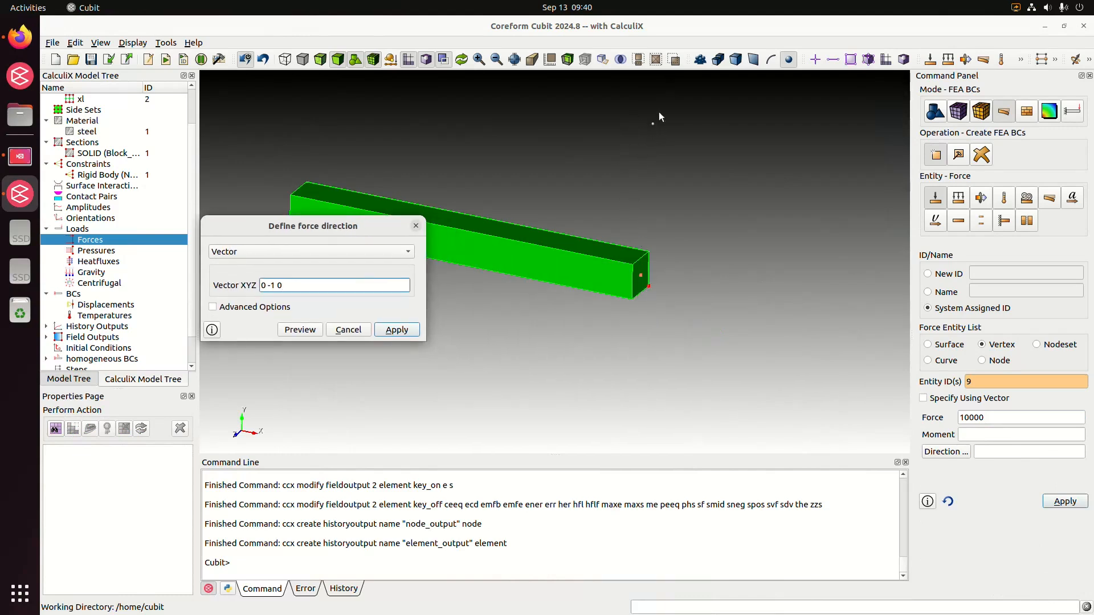
click(397, 330)
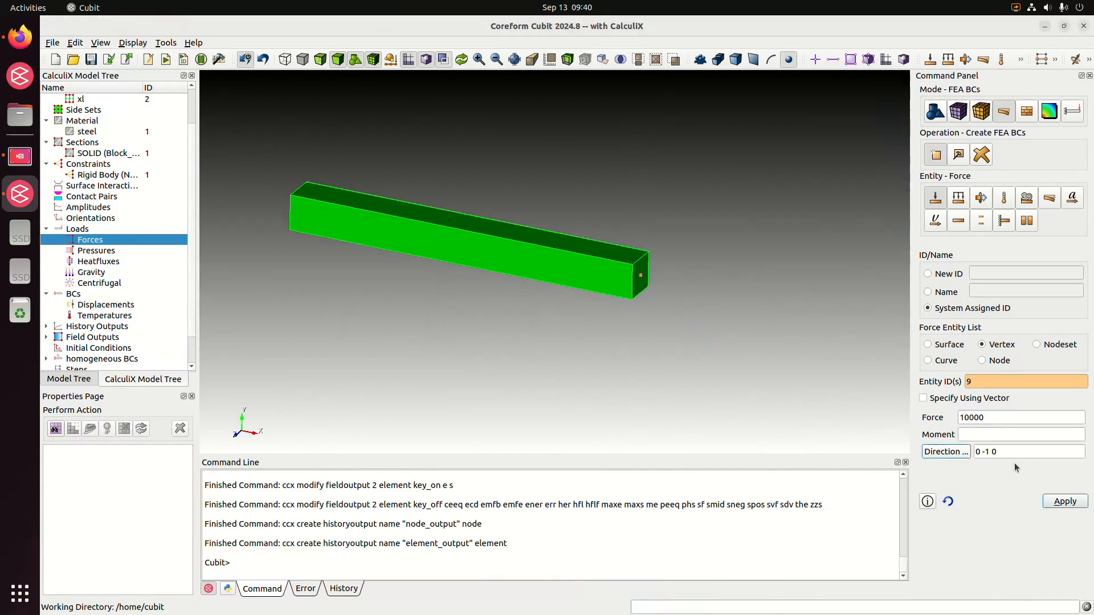
click(1073, 508)
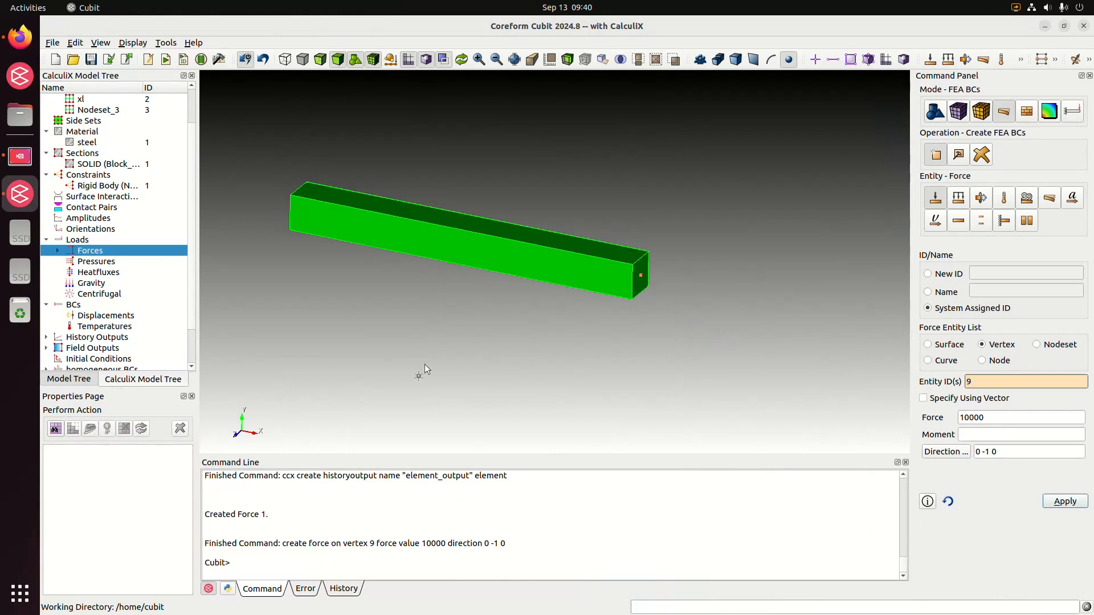
Examine the new force and Nodeset_3 in the CalculiX model tree and inspect both ends of the beam.
click(59, 252)
click(129, 263)
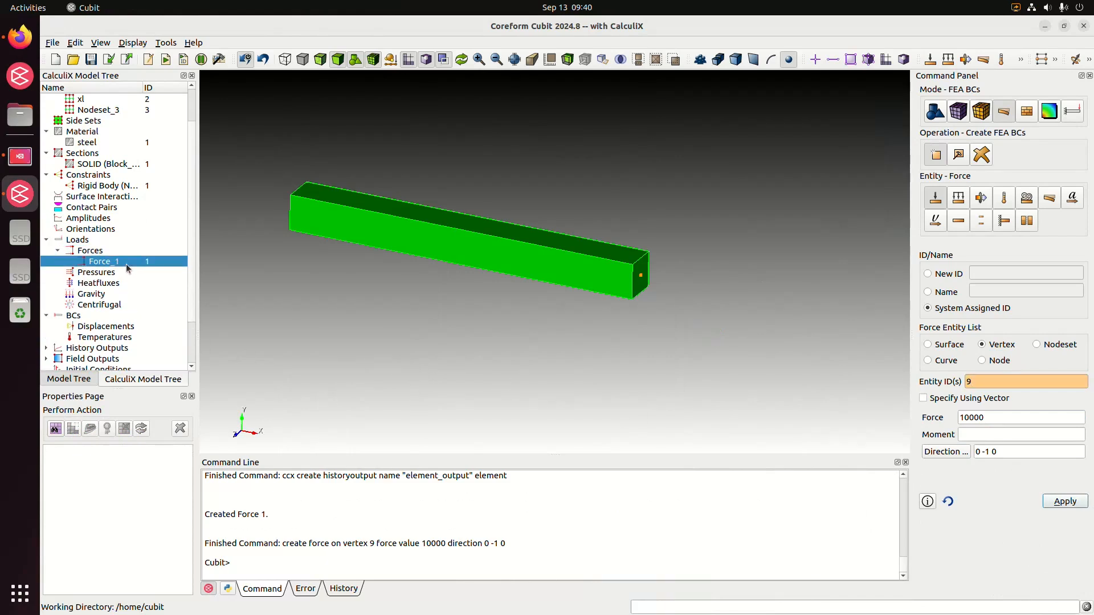
scroll(191, 289, up, 1)
scroll(191, 289, up, 1)
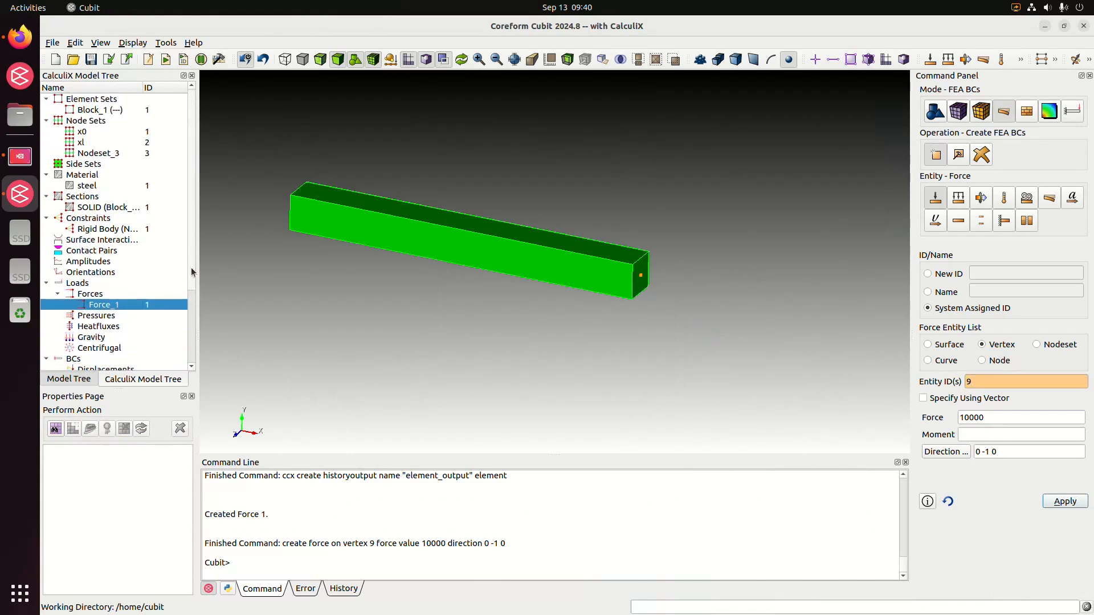
click(93, 155)
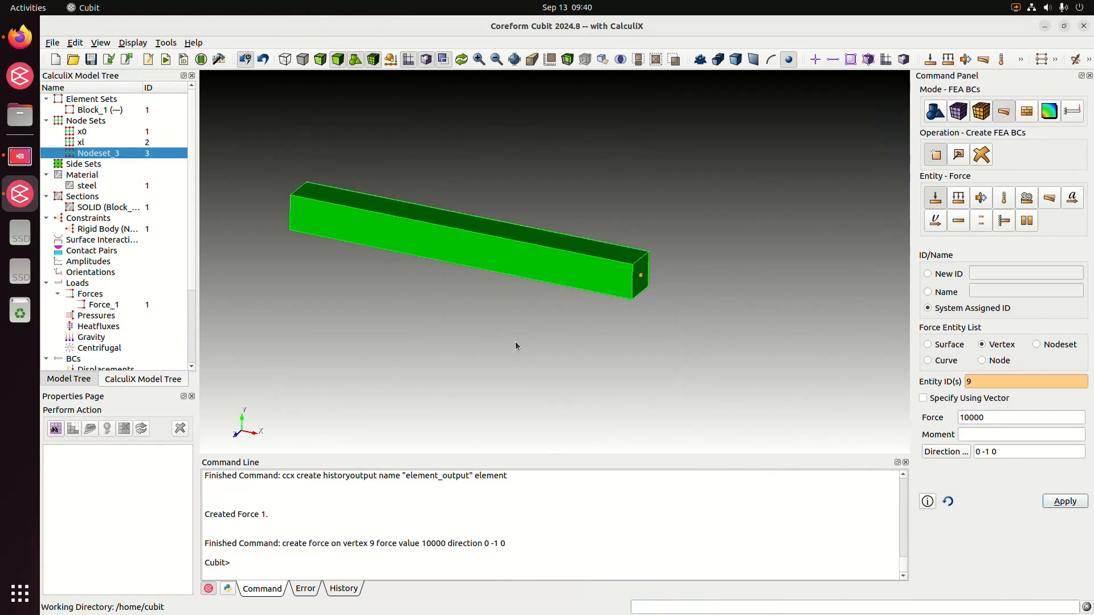
middle_drag(515, 340, 552, 340)
drag(402, 249, 724, 275)
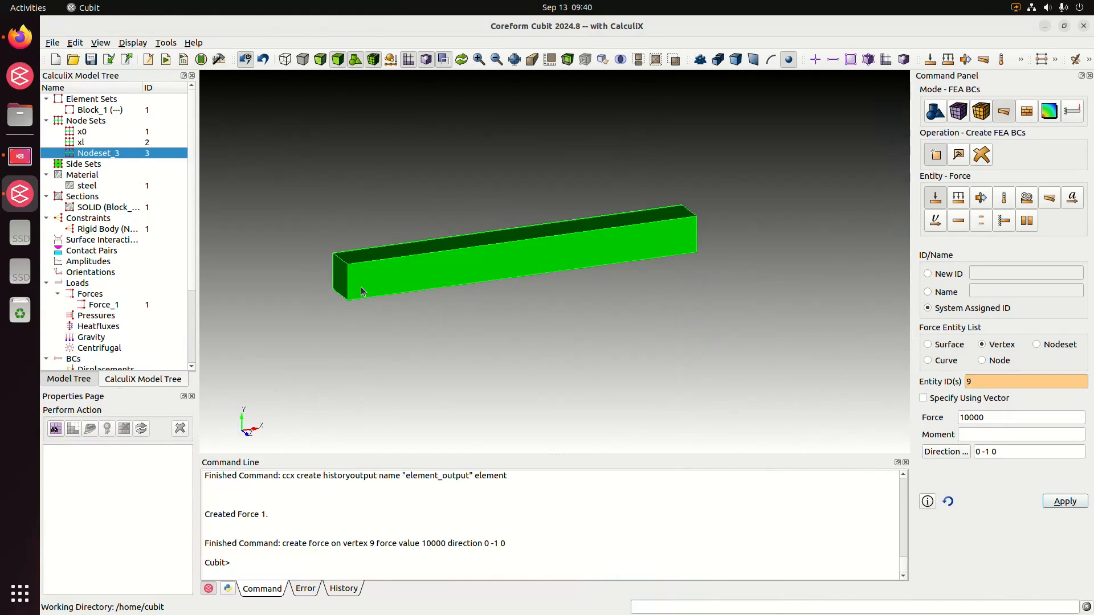
middle_drag(568, 322, 585, 326)
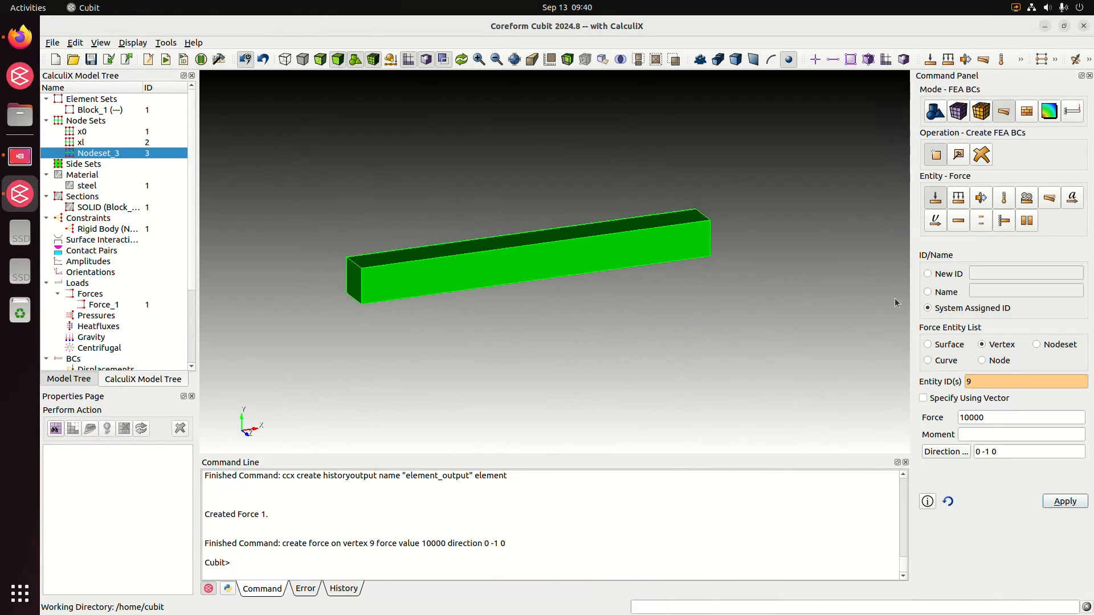
click(56, 294)
click(46, 283)
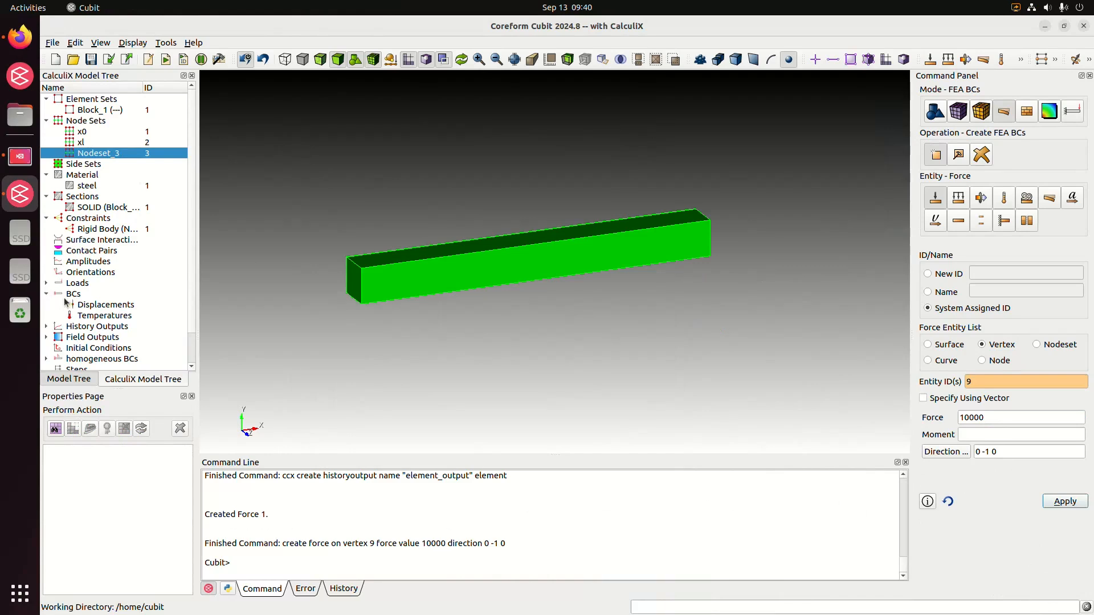
Create a displacement boundary condition on nodeset 1 (x0) with all degrees of freedom set to 0.
click(107, 305)
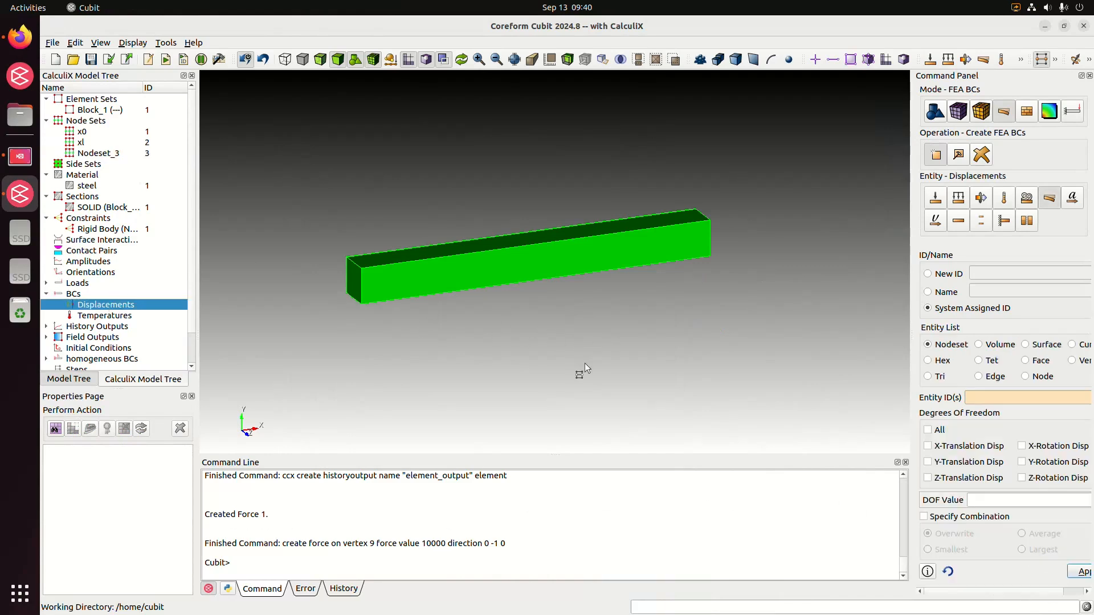
middle_drag(584, 364, 552, 353)
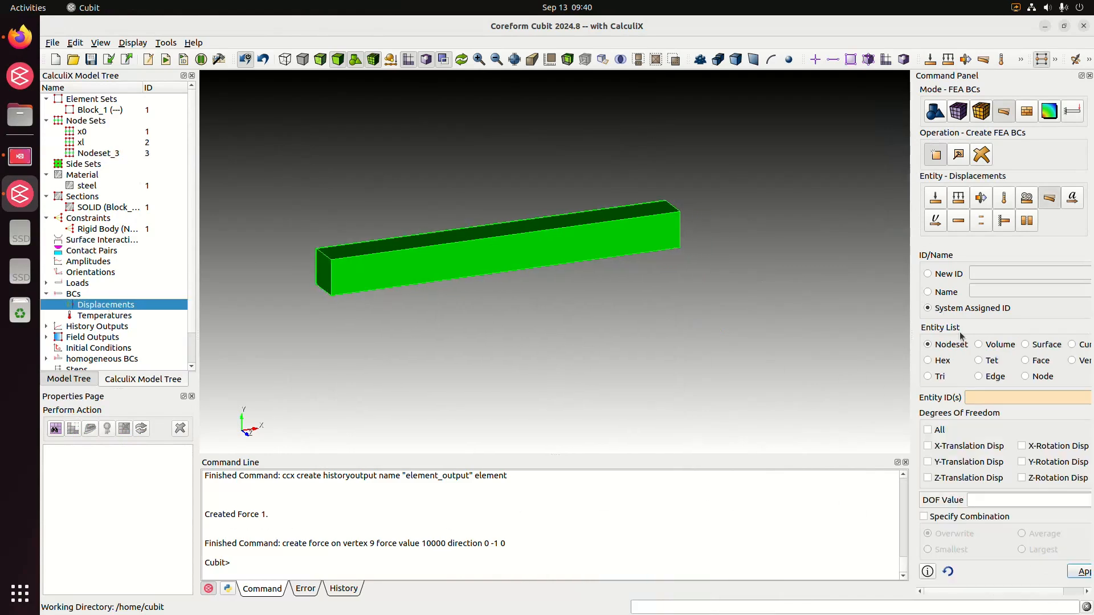
click(96, 134)
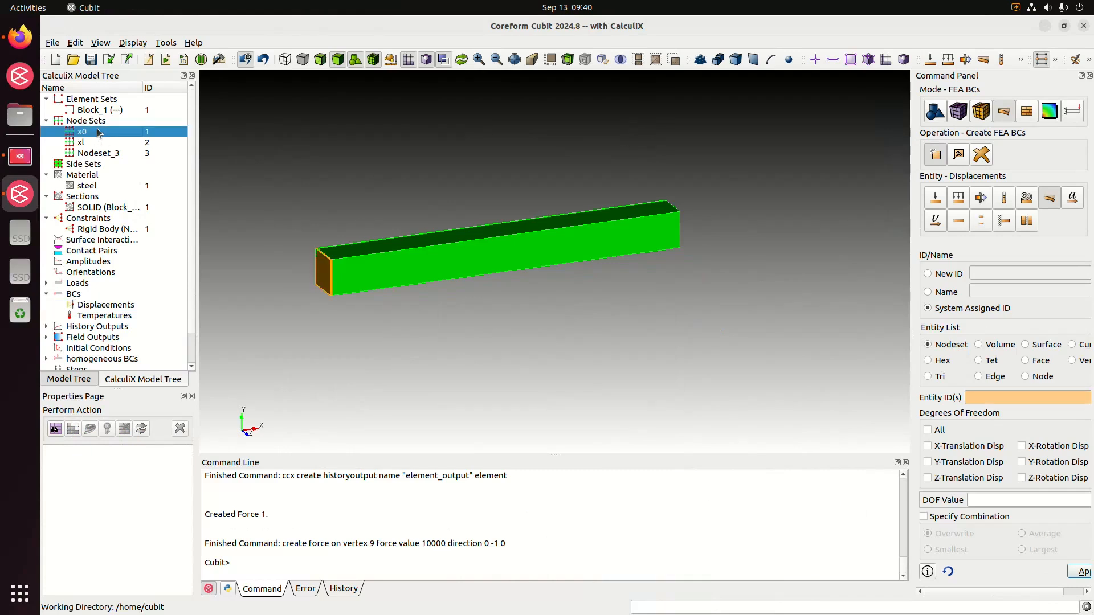
click(995, 397)
text(1)
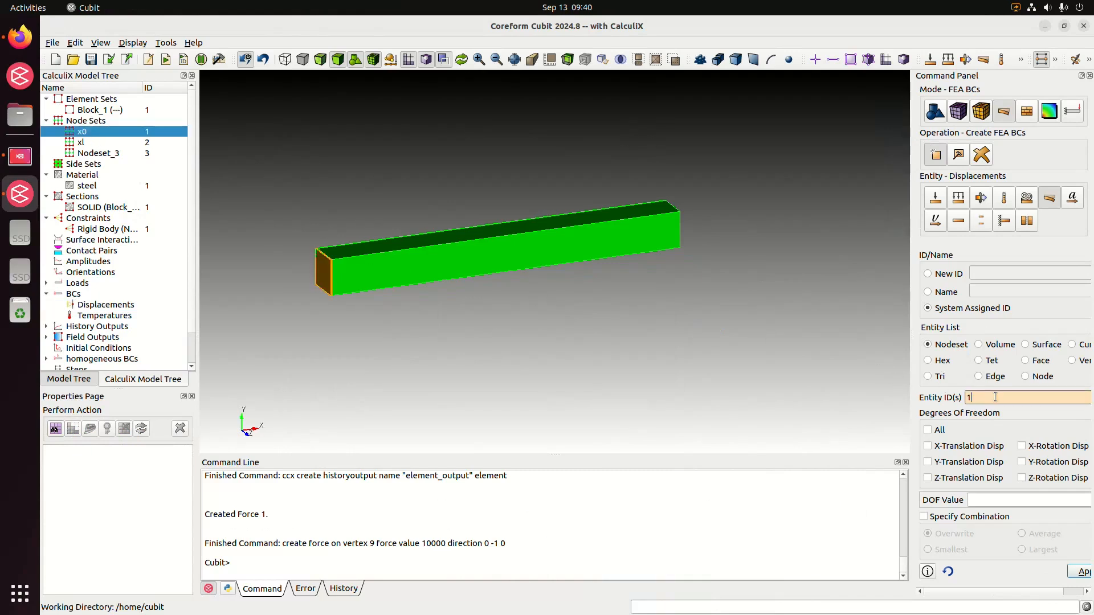
click(980, 501)
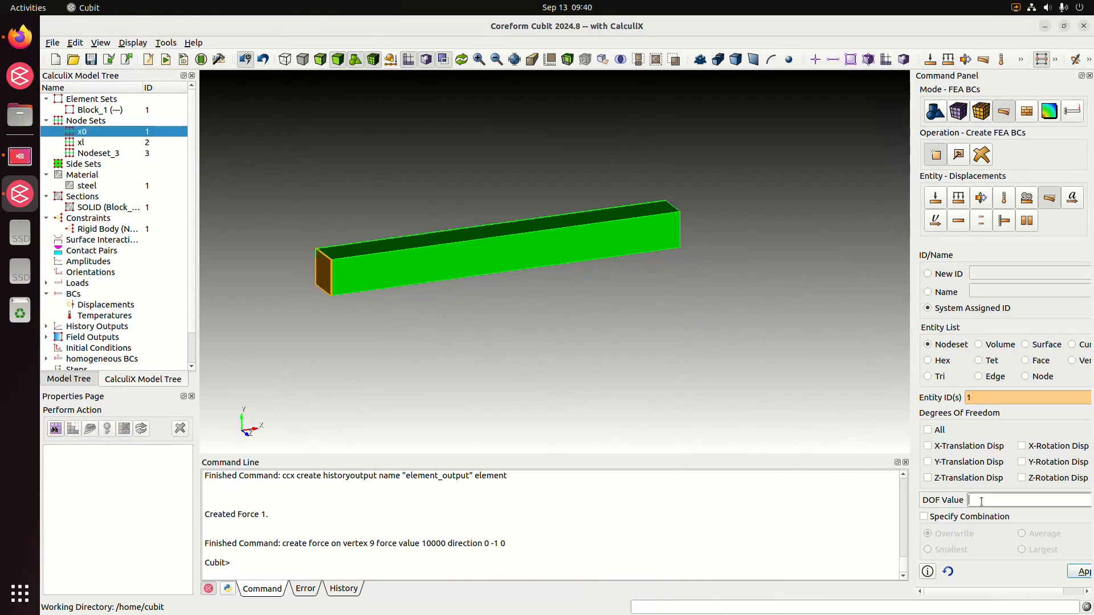
text(0)
click(927, 429)
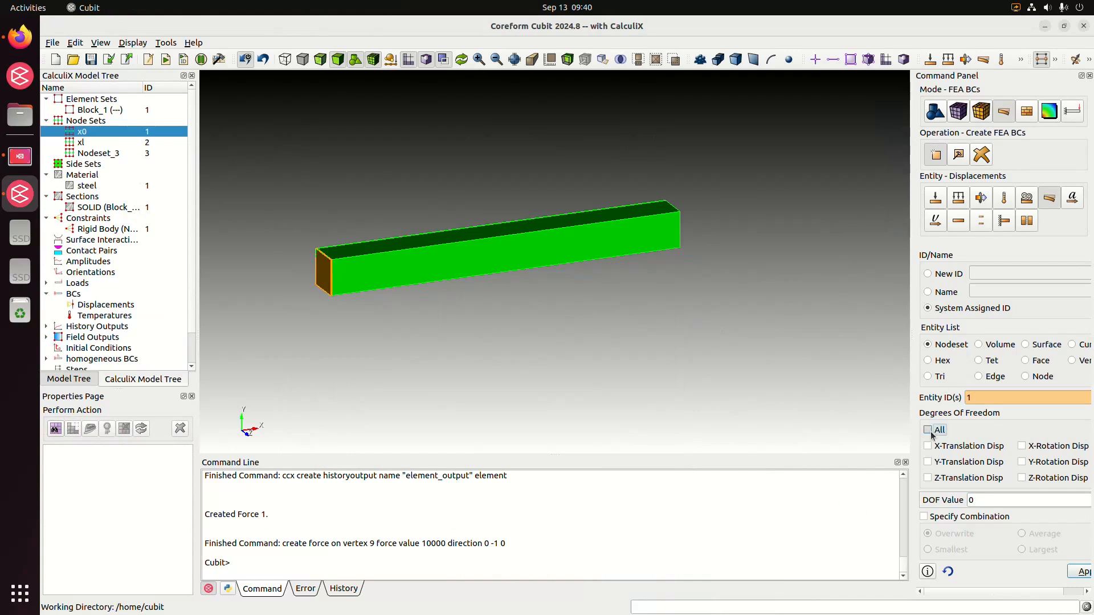
click(1076, 573)
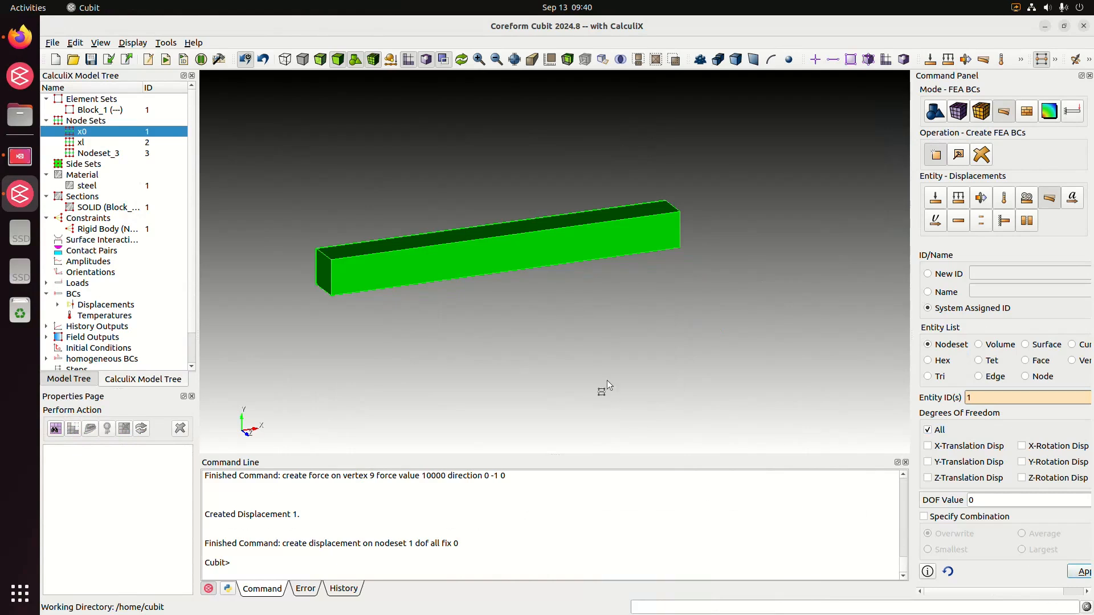
Examine the new displacement boundary condition in the CalculiX model tree and look over the beam.
middle_drag(682, 286, 581, 286)
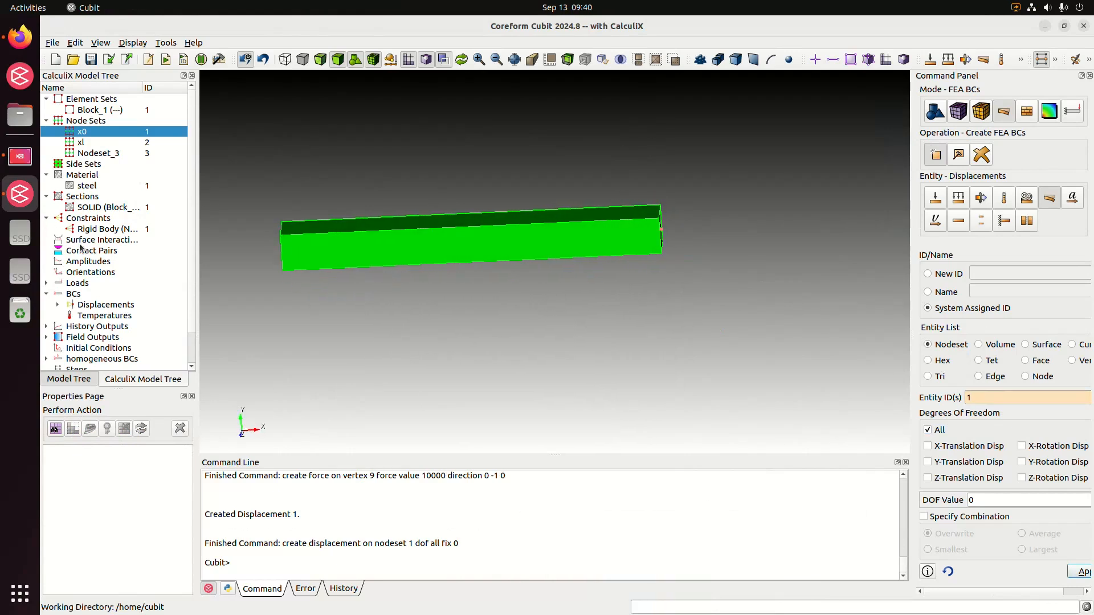
click(58, 304)
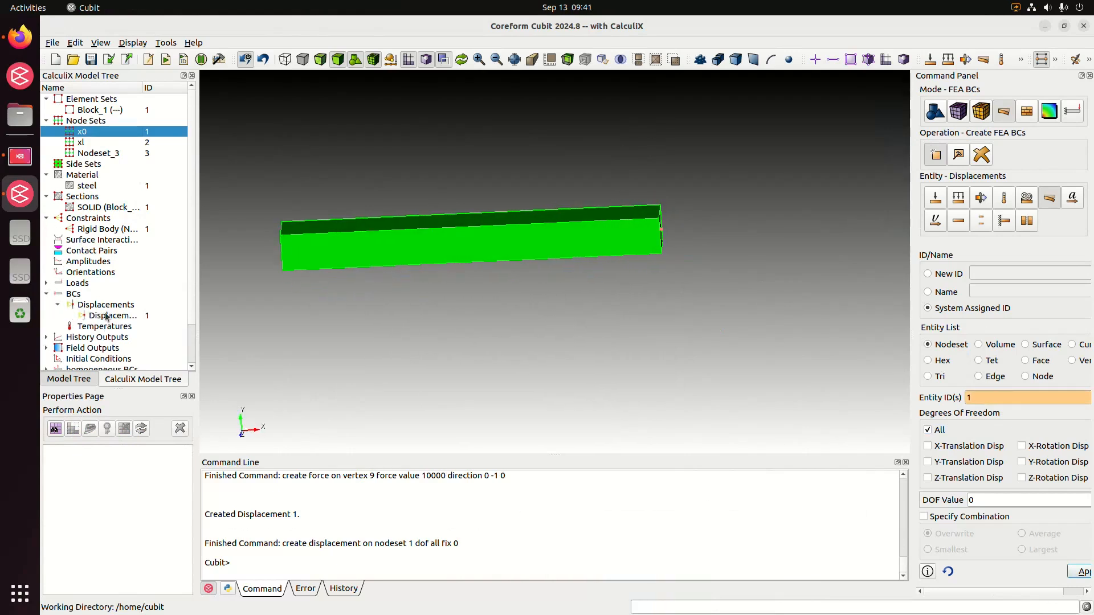
click(111, 315)
middle_drag(547, 307, 480, 339)
click(480, 342)
middle_drag(650, 197, 644, 242)
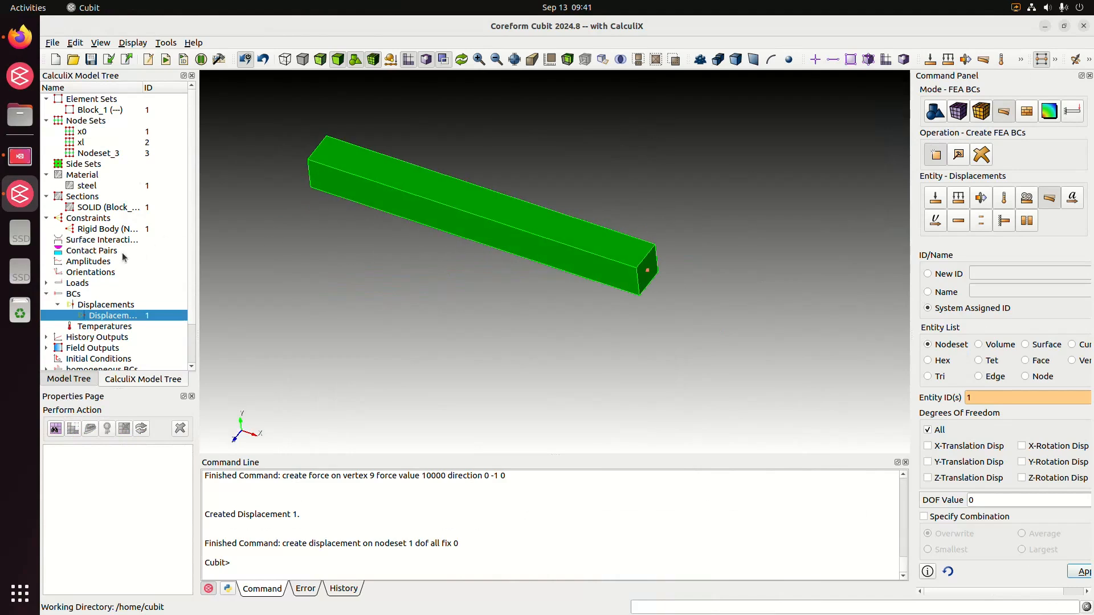
click(47, 294)
Enable the U and RF results for the node_output history output and apply the modification.
scroll(135, 296, down, 2)
click(46, 294)
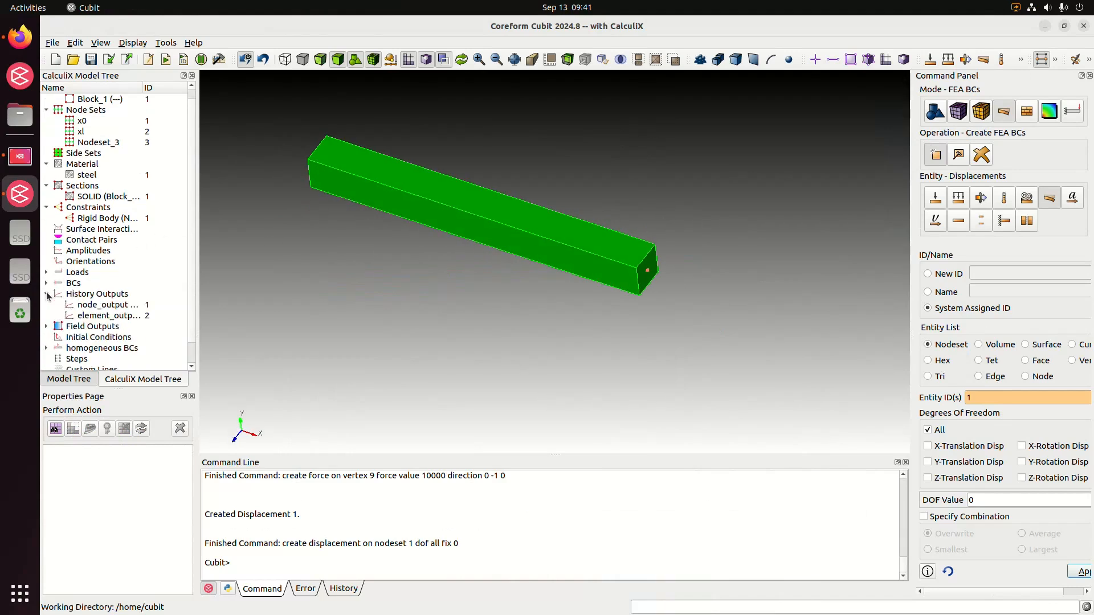
click(112, 309)
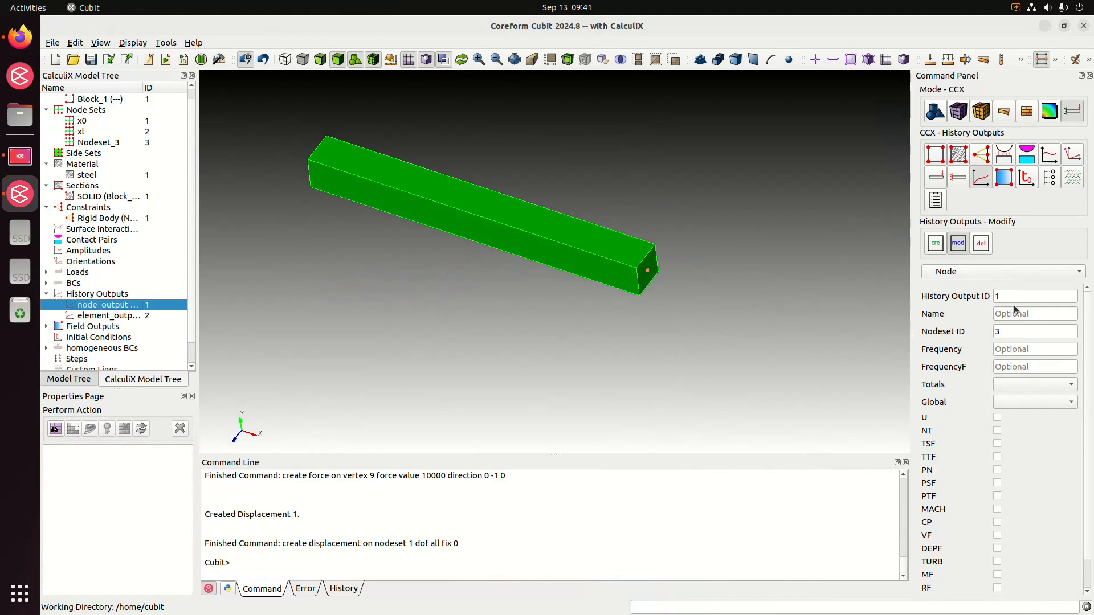
middle_drag(449, 277, 748, 363)
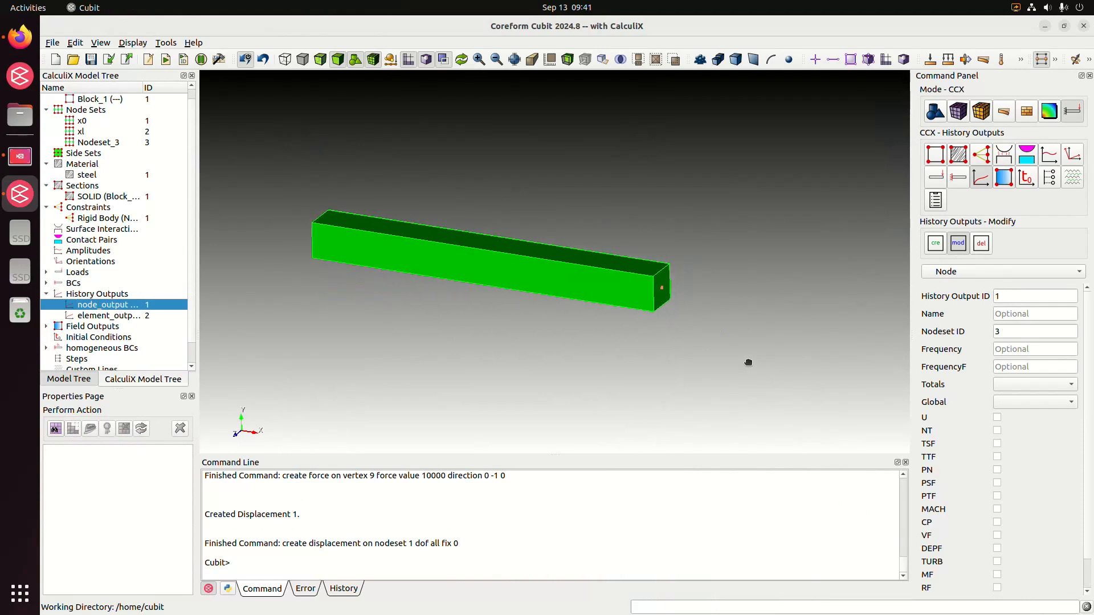
scroll(702, 383, down, 1)
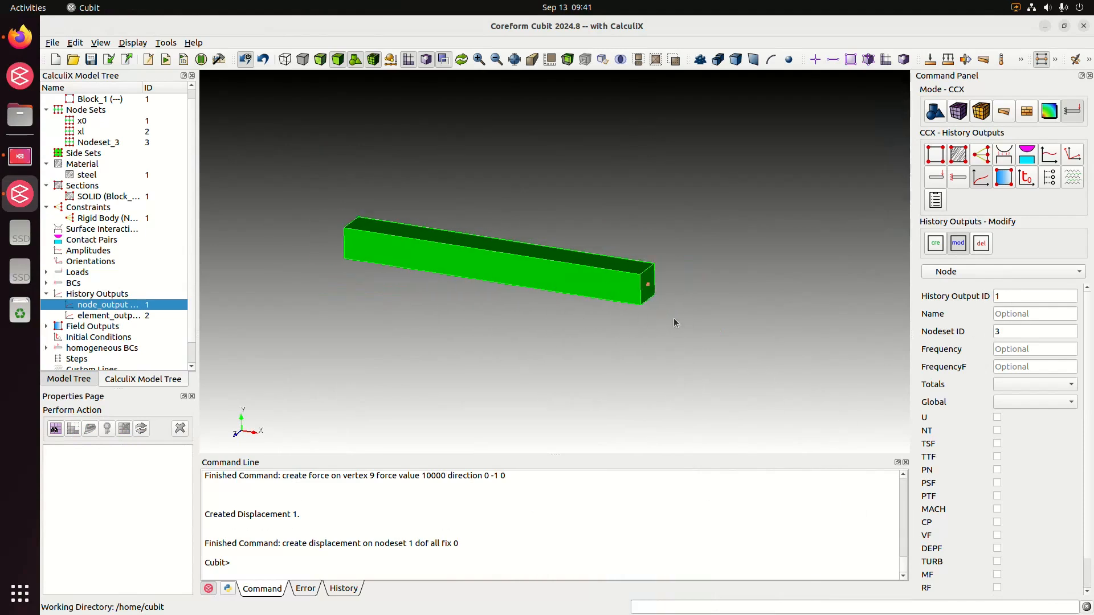
click(995, 417)
scroll(1041, 456, down, 1)
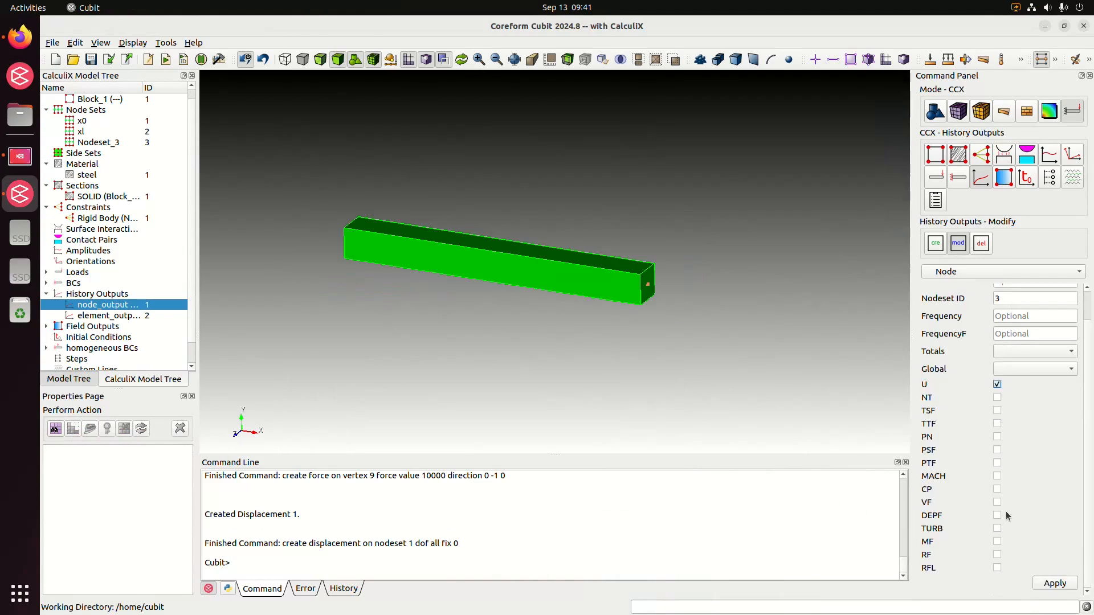
click(997, 554)
click(1054, 583)
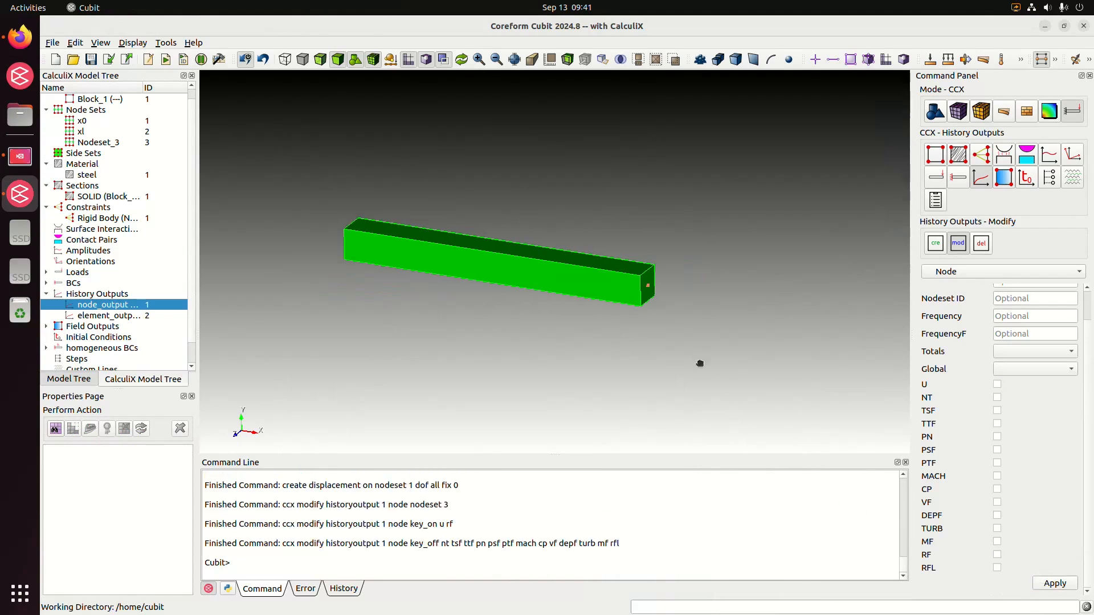
Set up a modification of element history output ID 2 and assign it block ID 1.
middle_drag(699, 364, 705, 386)
click(985, 272)
click(986, 291)
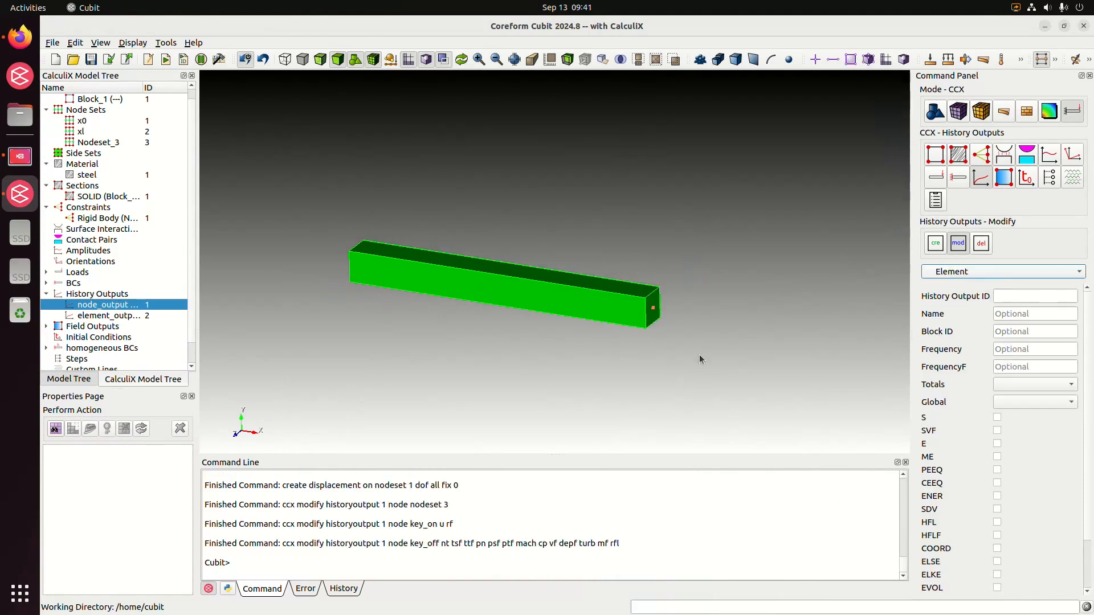
click(1010, 296)
text(2)
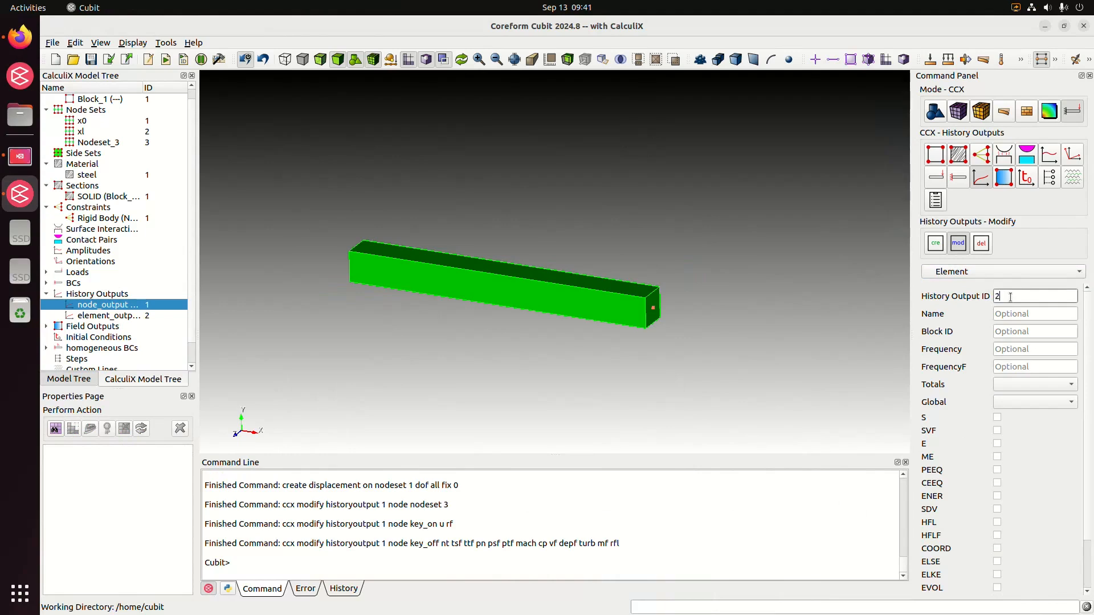
click(1009, 334)
text(1)
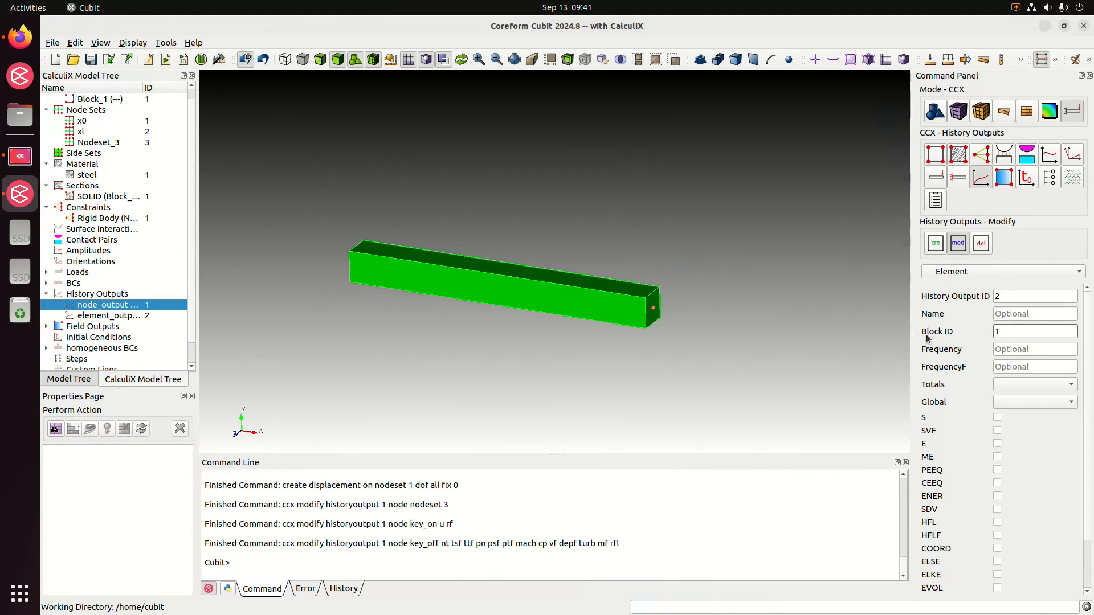
Enable the S and E results for the element history output and apply the modification.
middle_drag(439, 241, 440, 255)
middle_drag(610, 324, 589, 300)
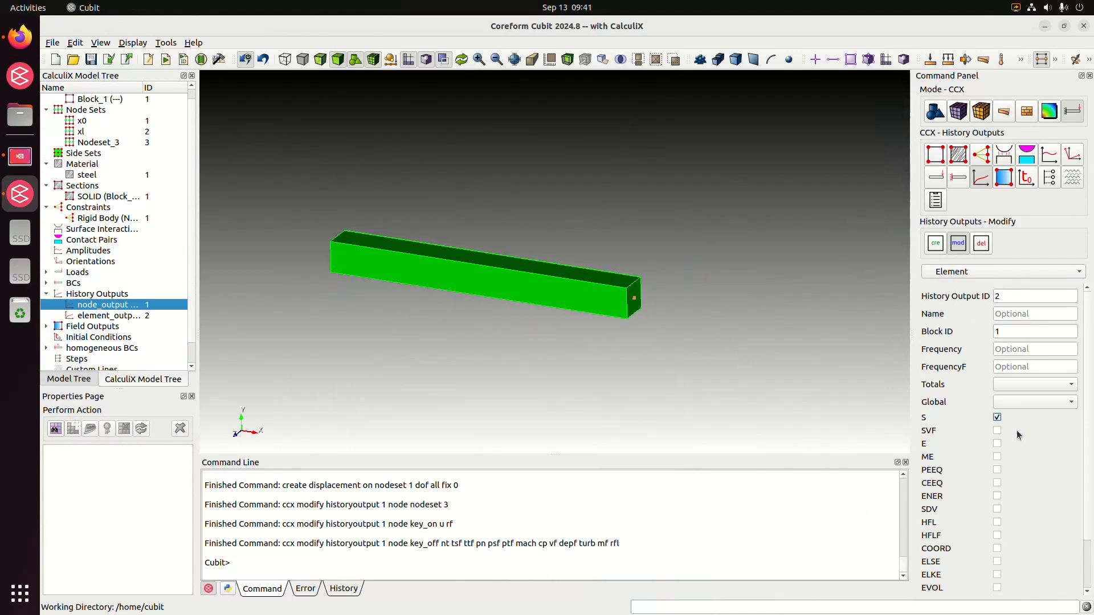
click(998, 446)
scroll(1024, 464, down, 2)
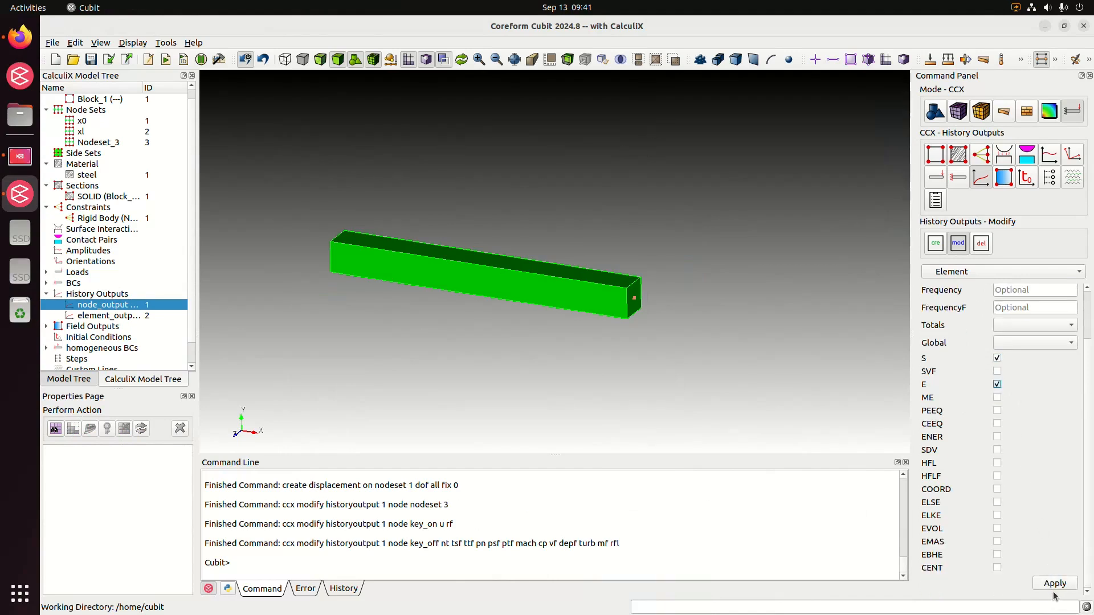
click(1054, 584)
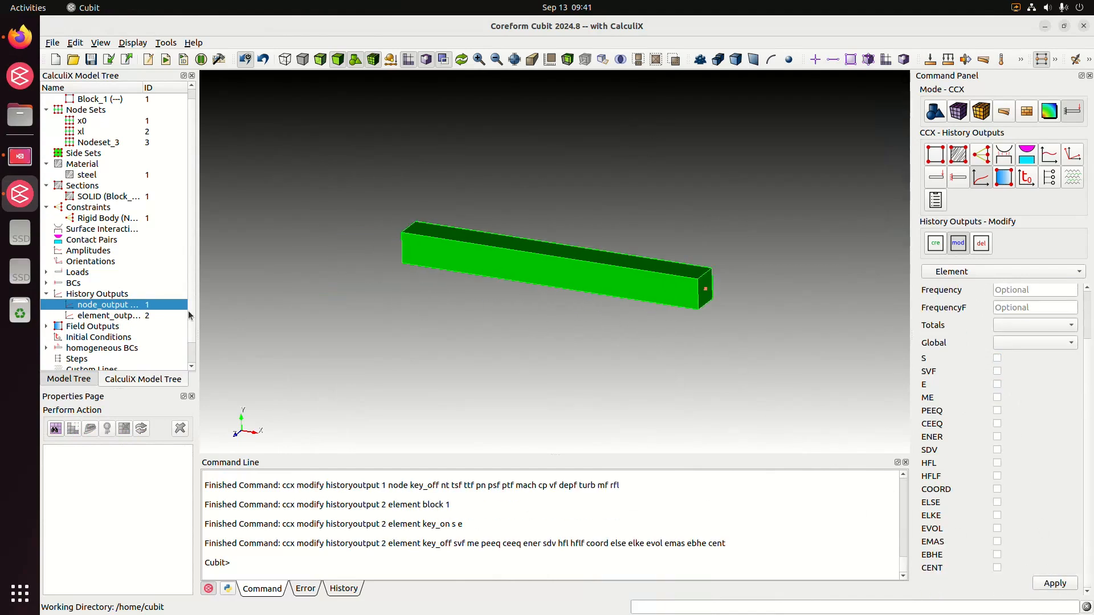
Create a CalculiX step of type Static named "static".
scroll(190, 304, down, 1)
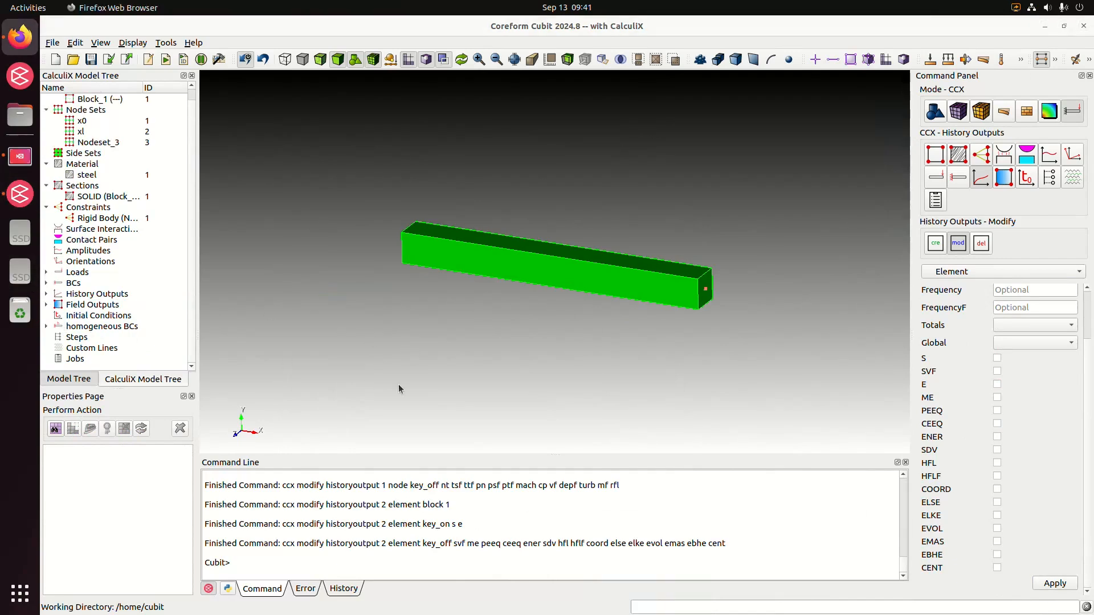
click(81, 339)
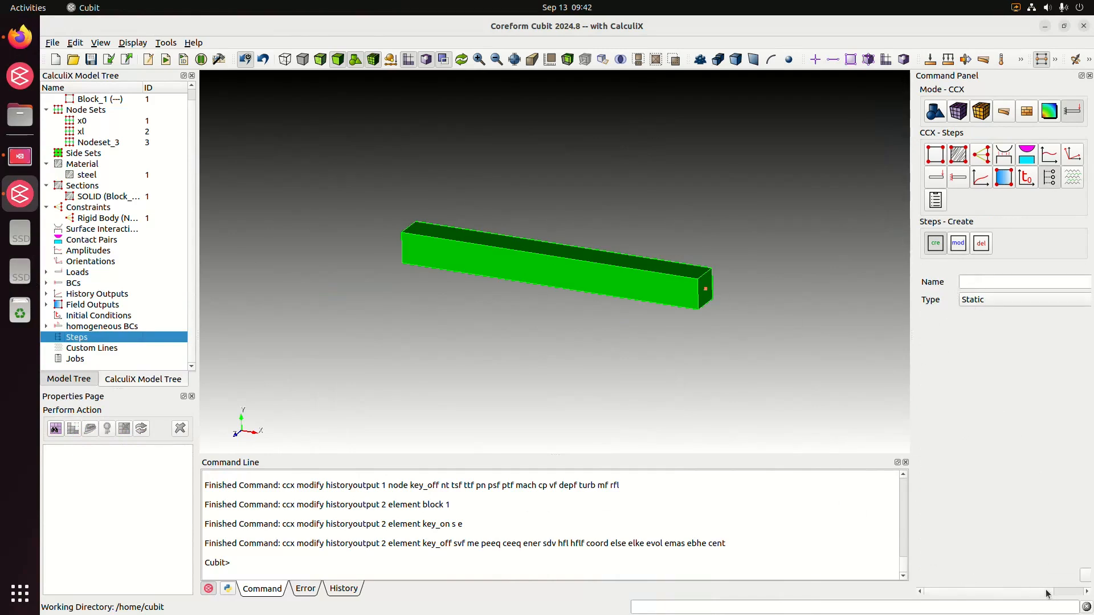
drag(1047, 591, 1078, 591)
drag(909, 404, 845, 405)
click(951, 285)
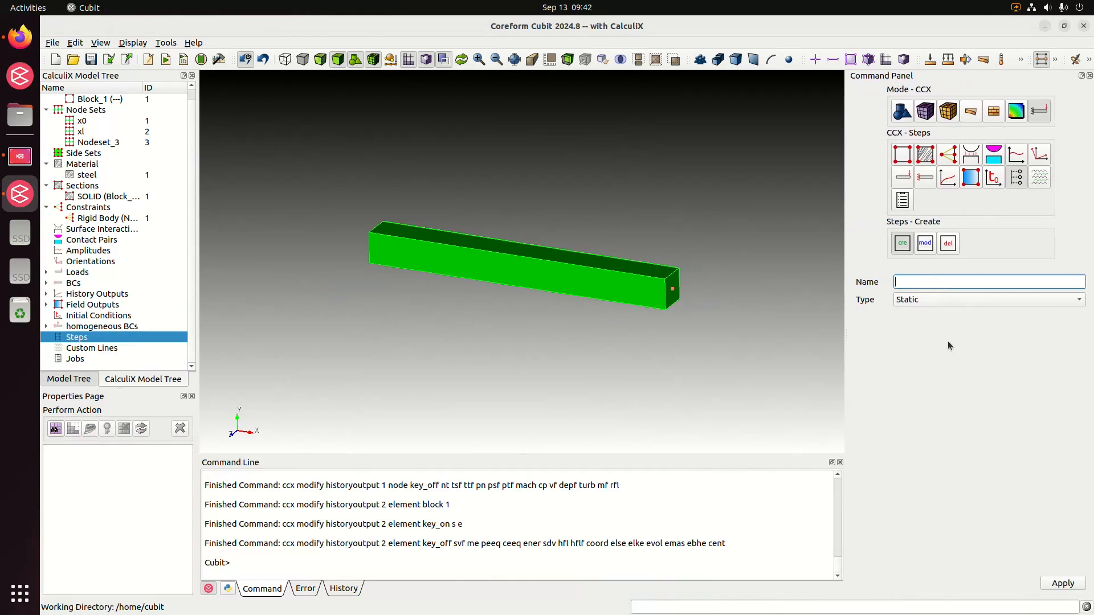
text(static)
click(1060, 582)
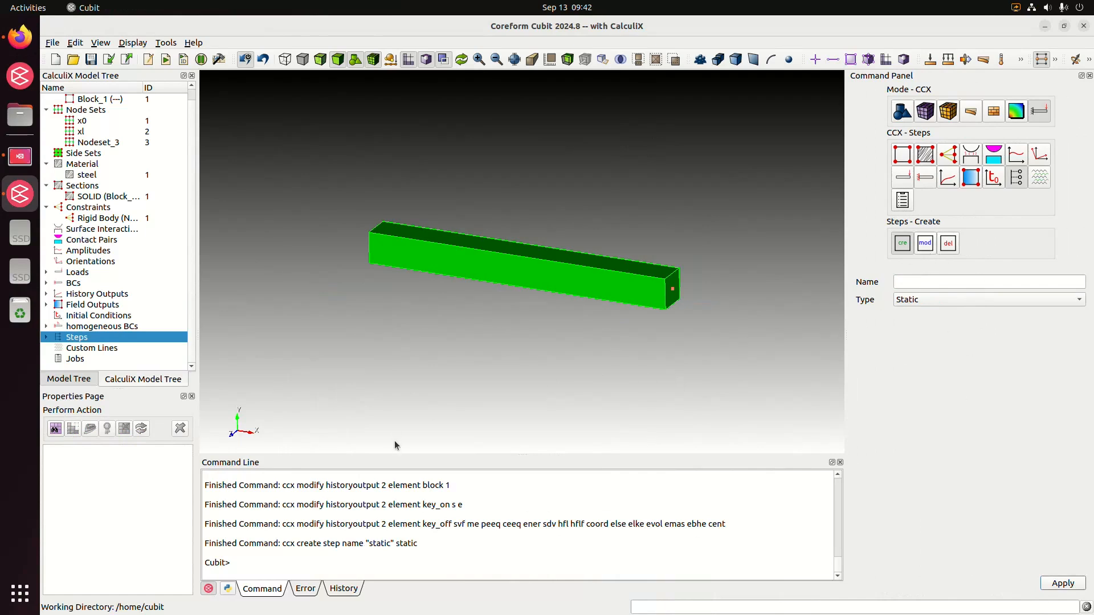
Modify the parameters of step ID 1 to set Nonlinear Geometry to YES and apply the change.
click(931, 244)
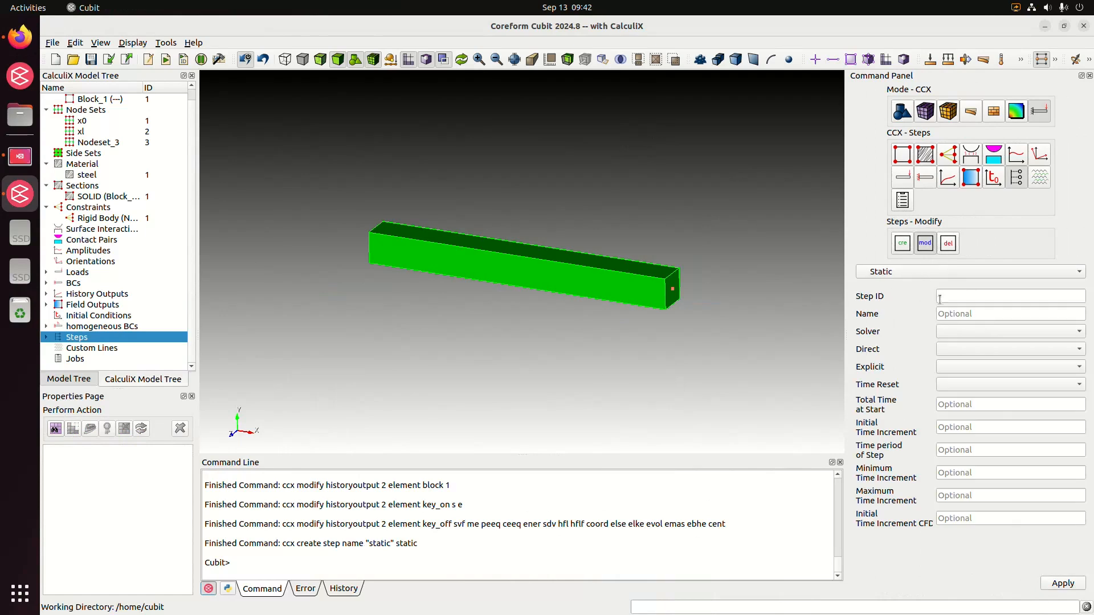
click(963, 291)
text(1)
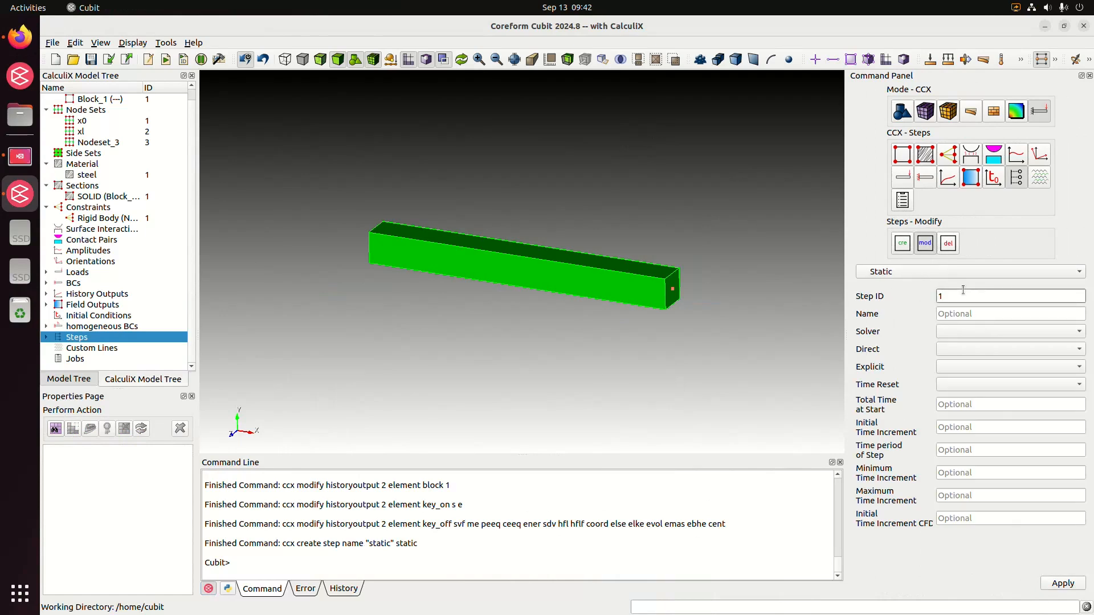
click(976, 272)
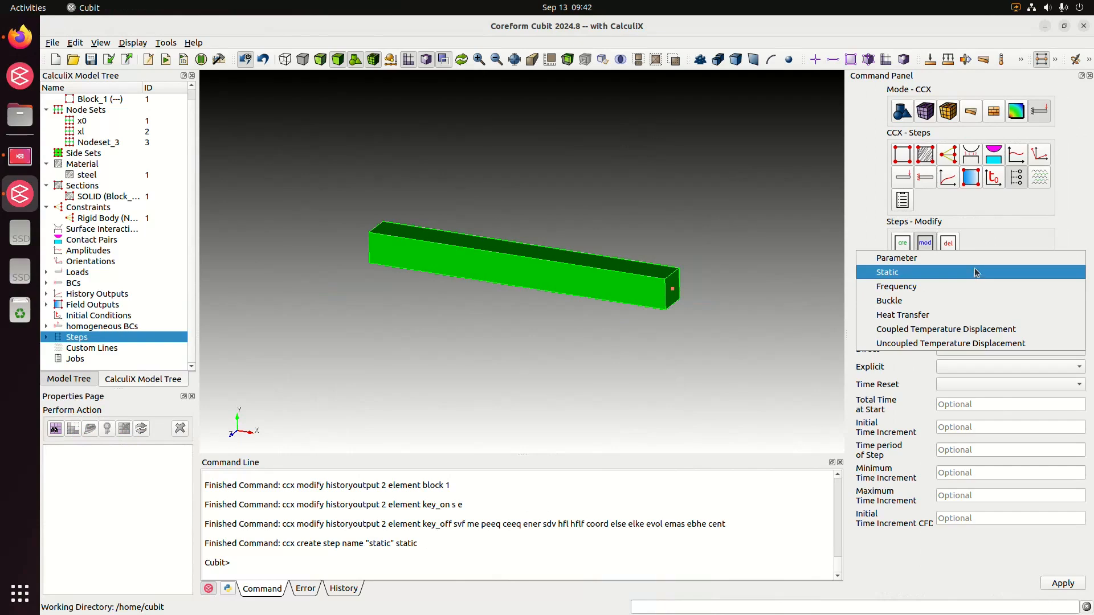
click(974, 257)
click(970, 292)
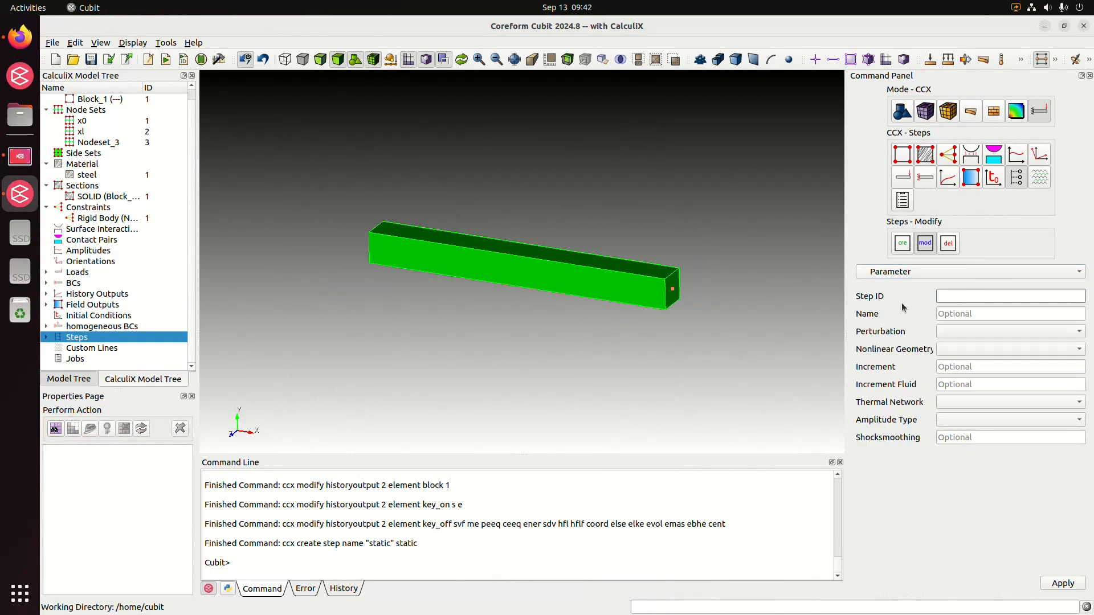
text(1)
click(949, 350)
click(955, 368)
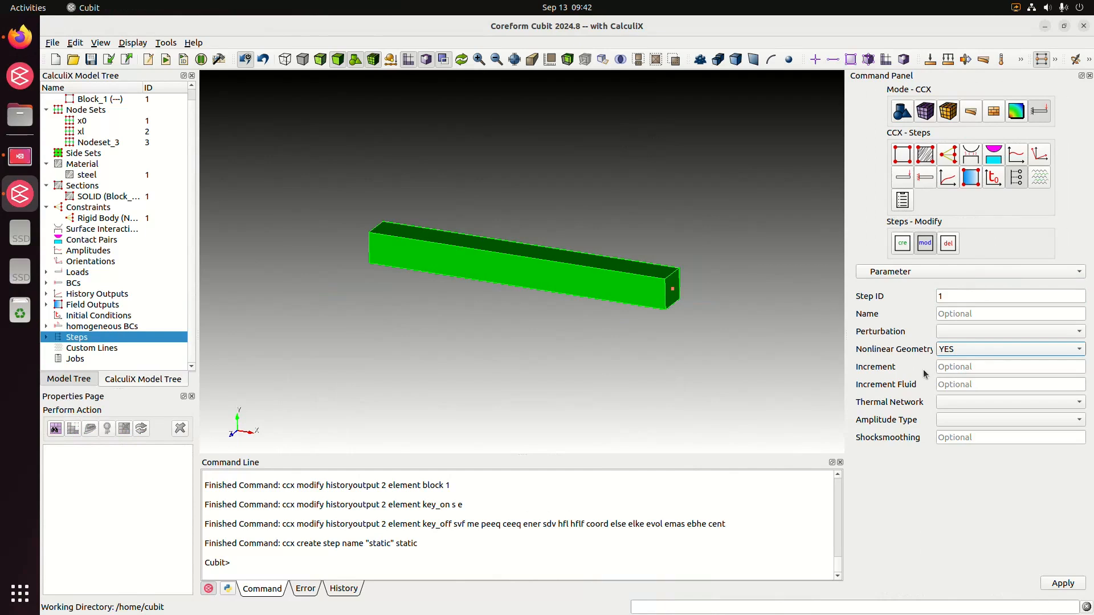
click(1063, 584)
For the static settings of step ID 1, set the total time at start to 0 and the initial time increment to 0.1.
click(931, 274)
click(939, 286)
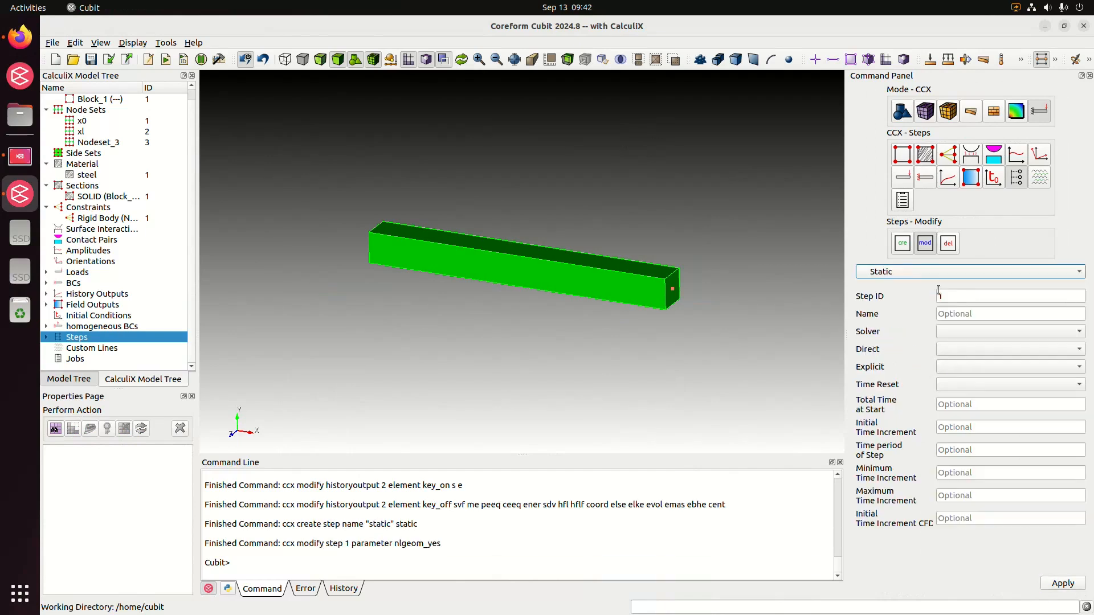
click(968, 299)
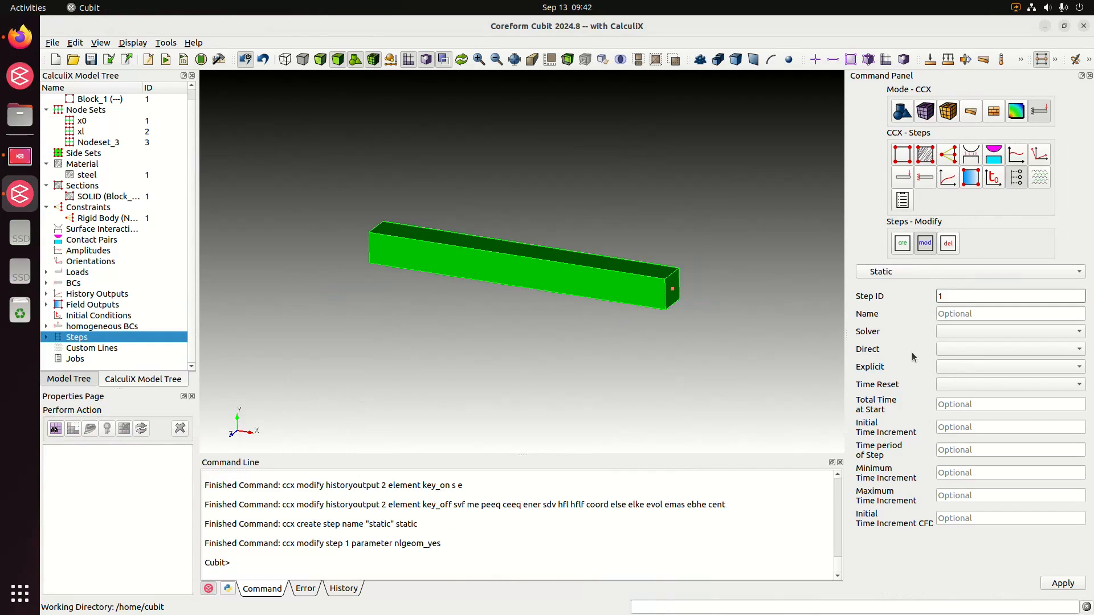
click(968, 405)
text(0)
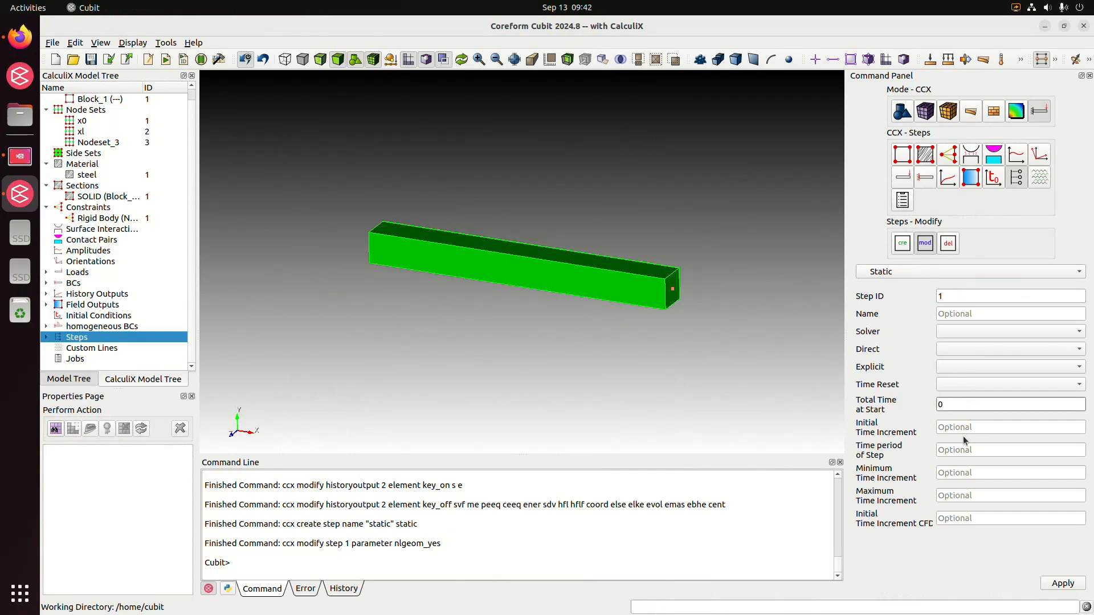
click(963, 431)
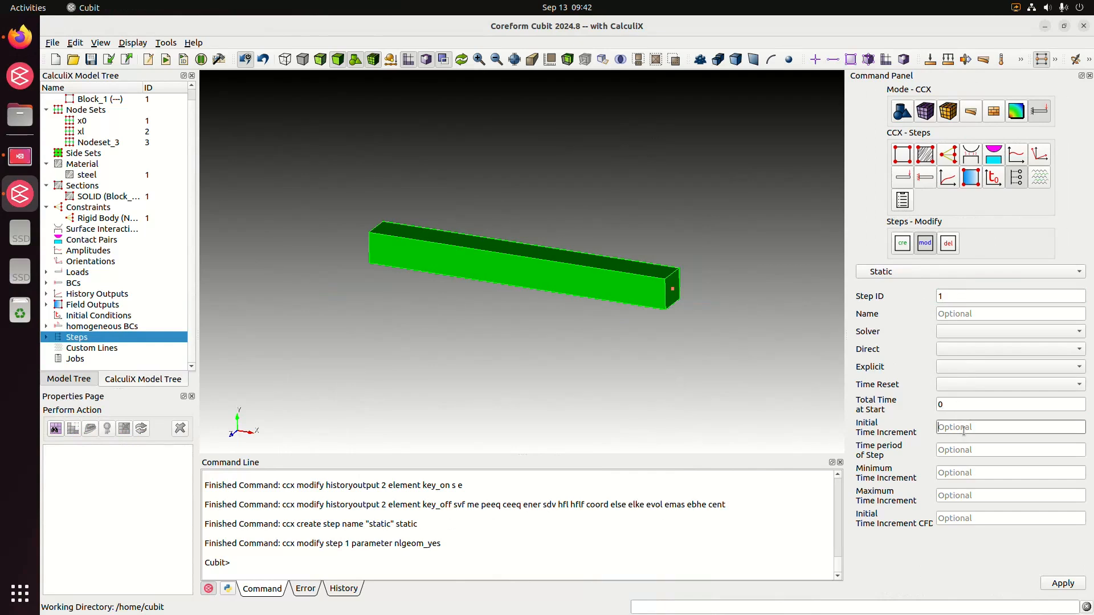
text(0.1)
Set the step's time period to 1, minimum increment to 0.01 and maximum increment to 0.1, and apply the static settings.
click(962, 452)
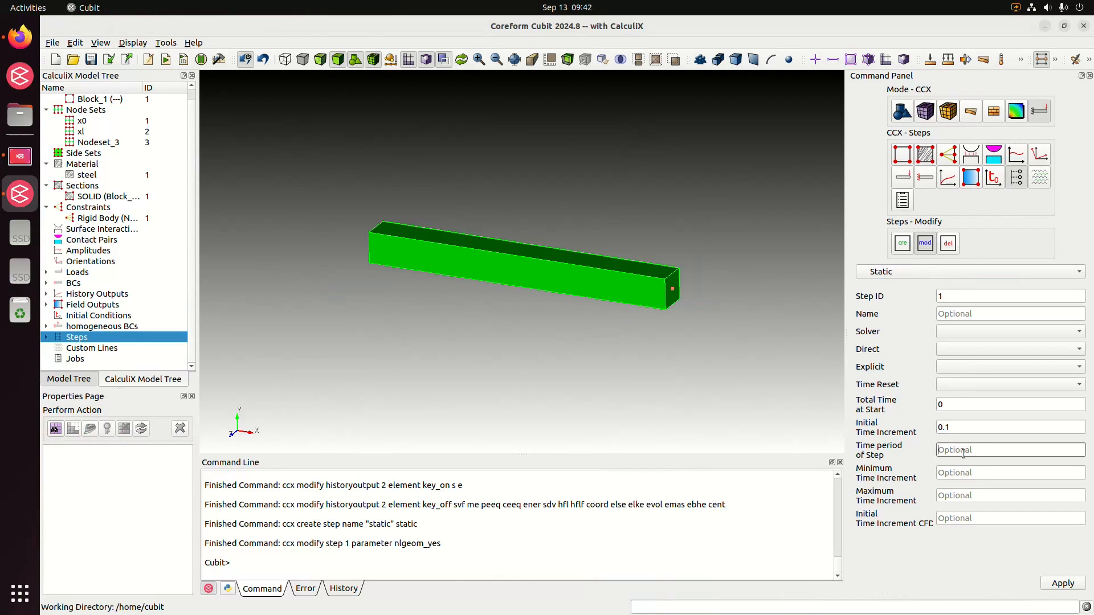
text(1)
click(960, 473)
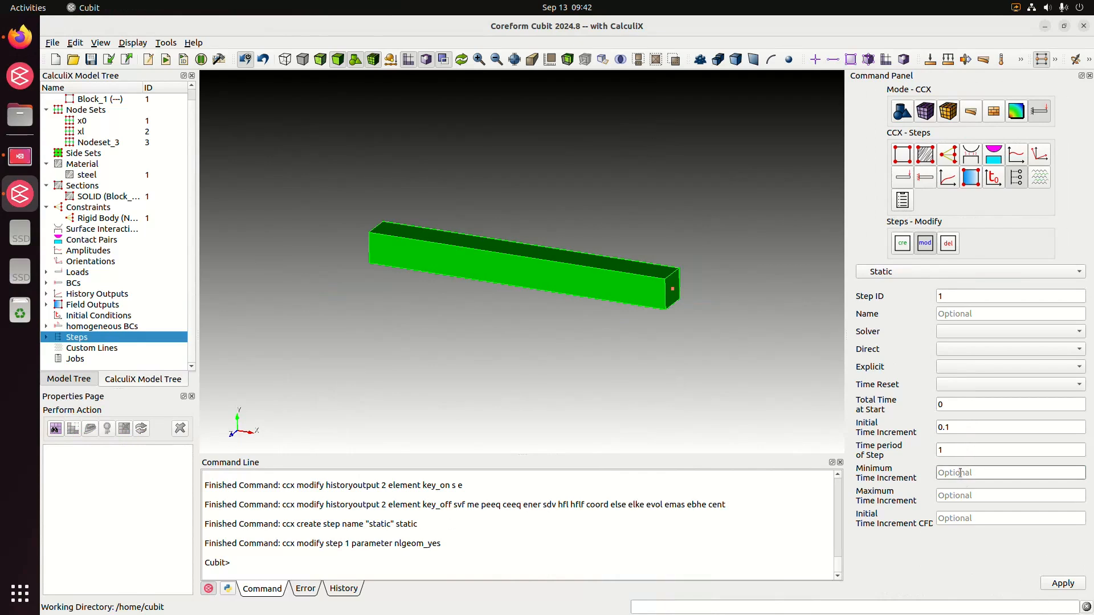
text(0.01)
click(964, 498)
text(0.1)
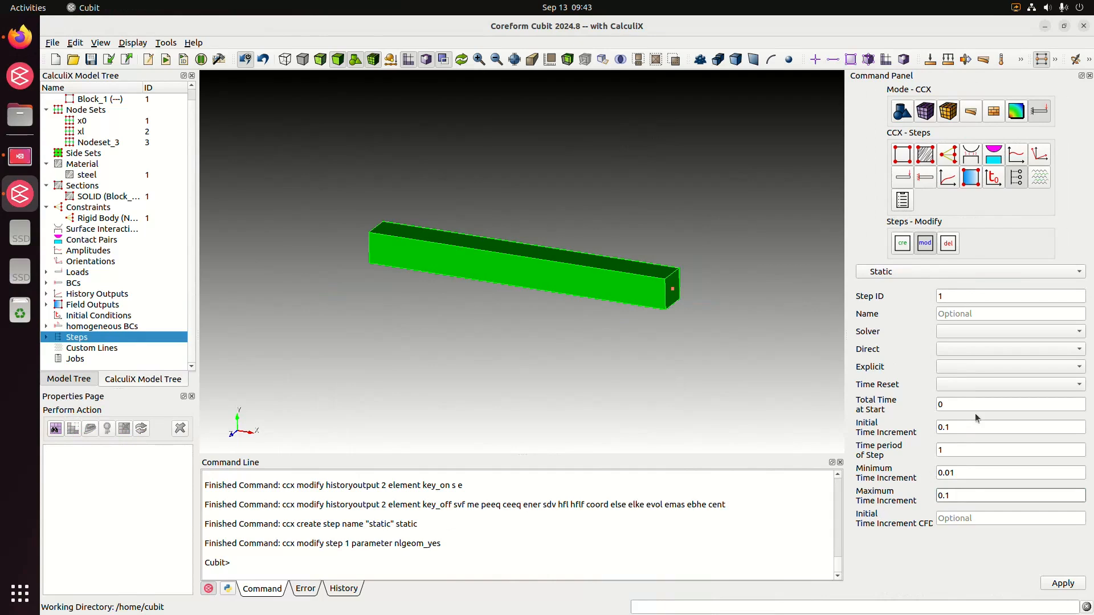
click(1063, 584)
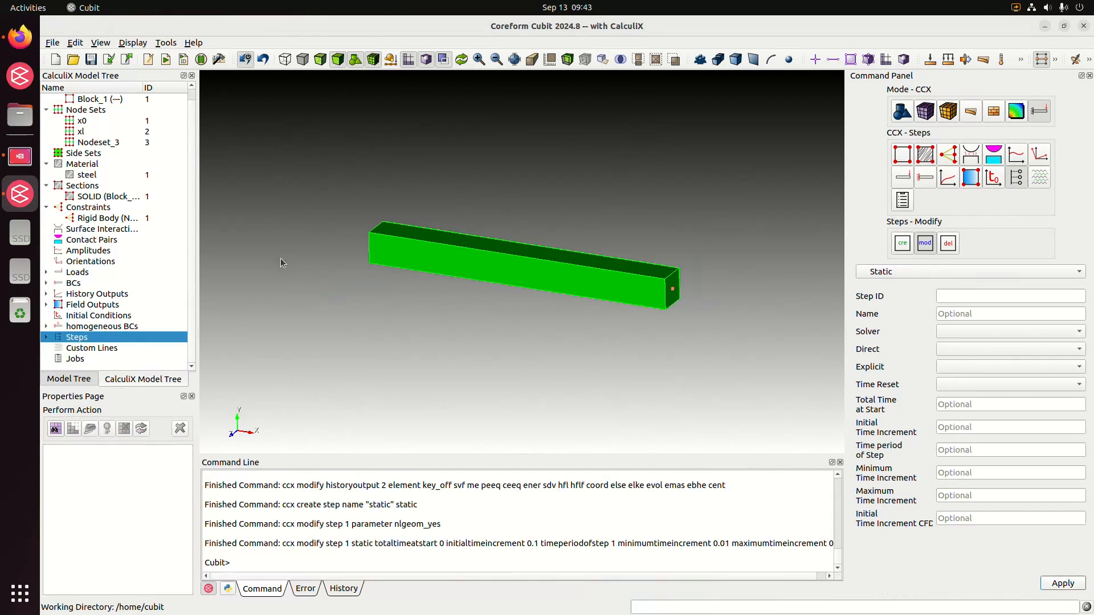
Open Steps Management for the static step and add force 1 and displacement boundary condition 1 to its used items.
double_click(108, 337)
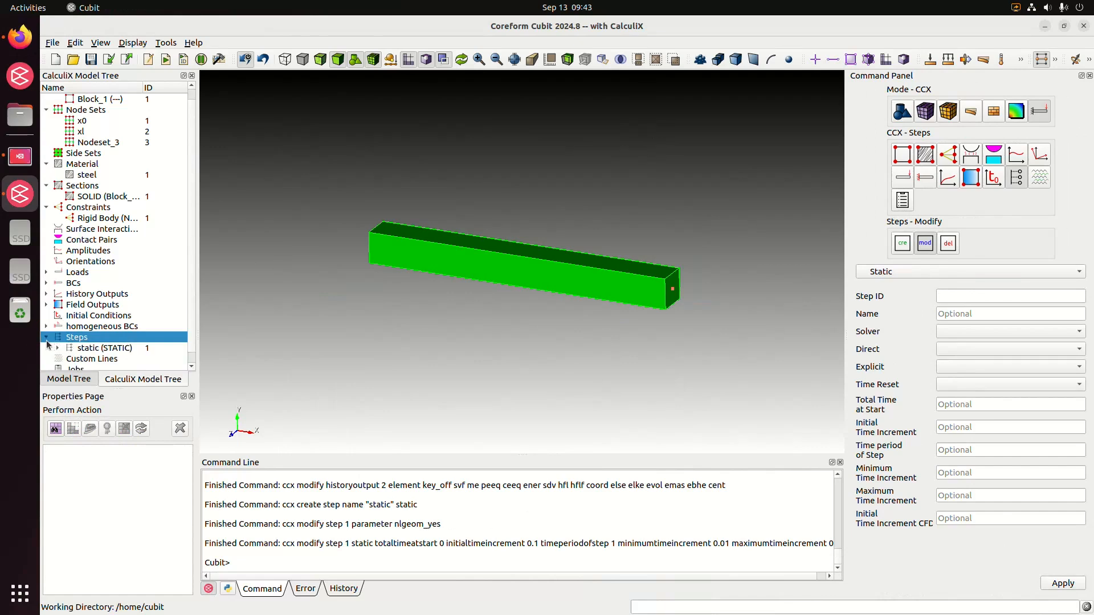
click(82, 350)
click(83, 351)
double_click(100, 359)
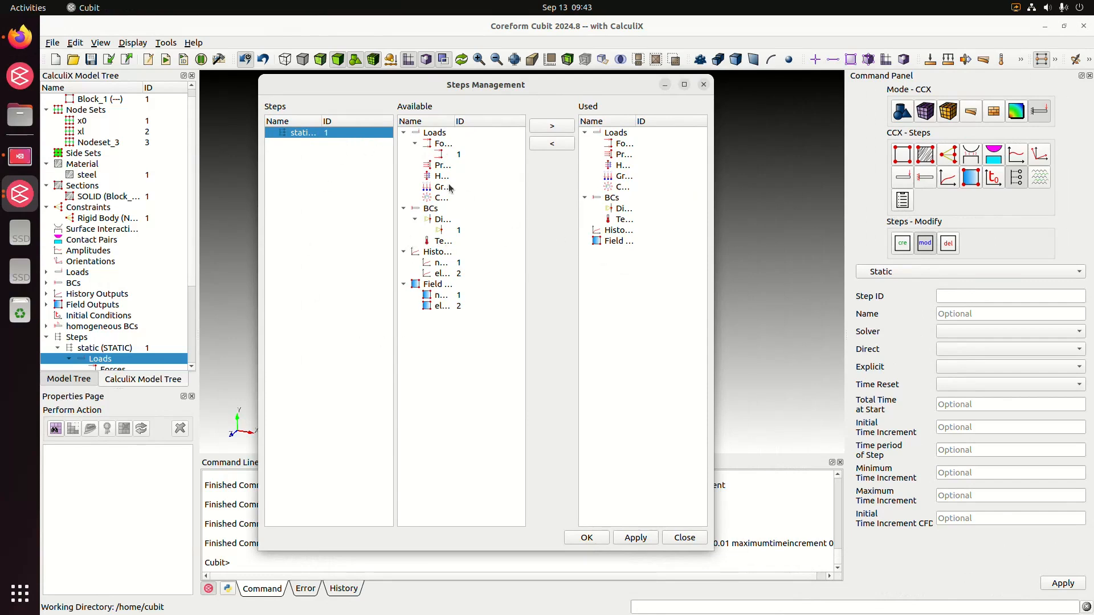
drag(456, 160, 640, 162)
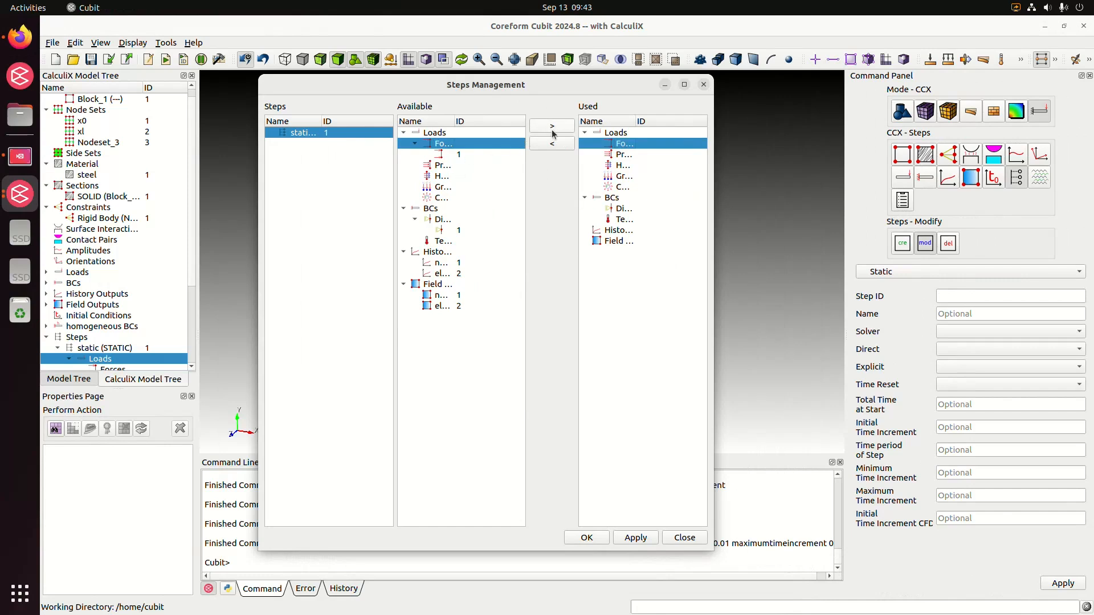
click(476, 156)
click(552, 127)
click(442, 219)
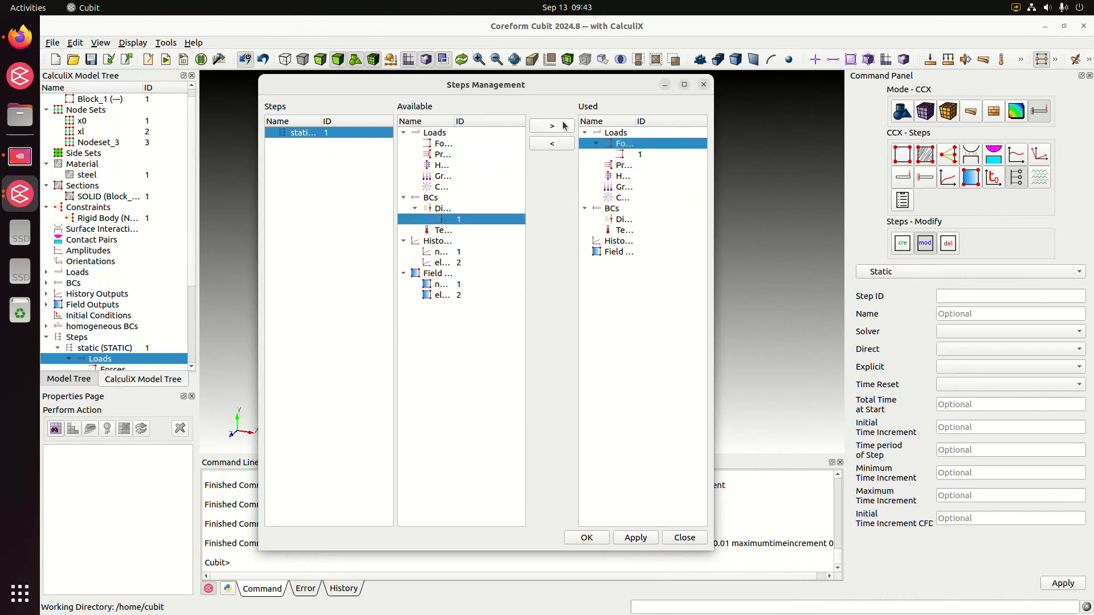
click(564, 127)
Add history outputs 1 and 2 and field outputs 1 and 2 to the static step and accept the assignments.
click(566, 130)
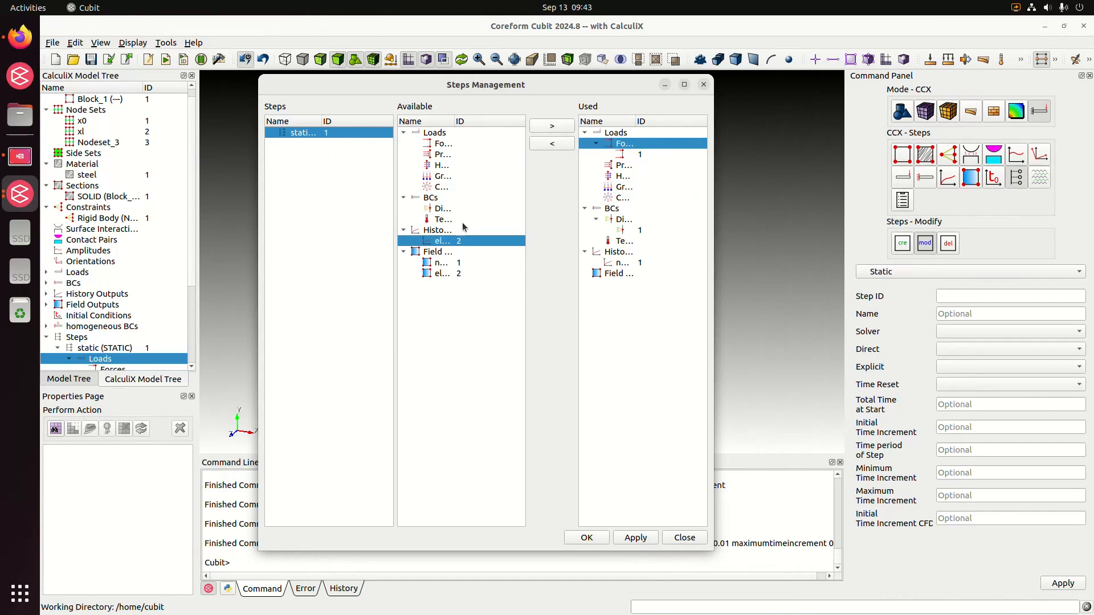
double_click(458, 241)
double_click(457, 251)
double_click(457, 252)
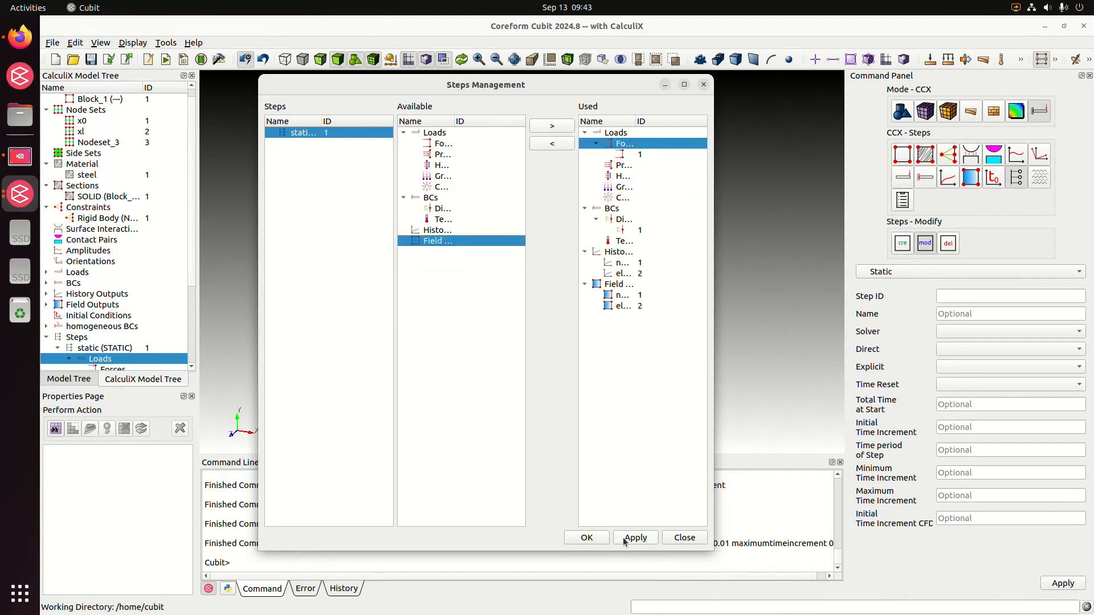
click(587, 538)
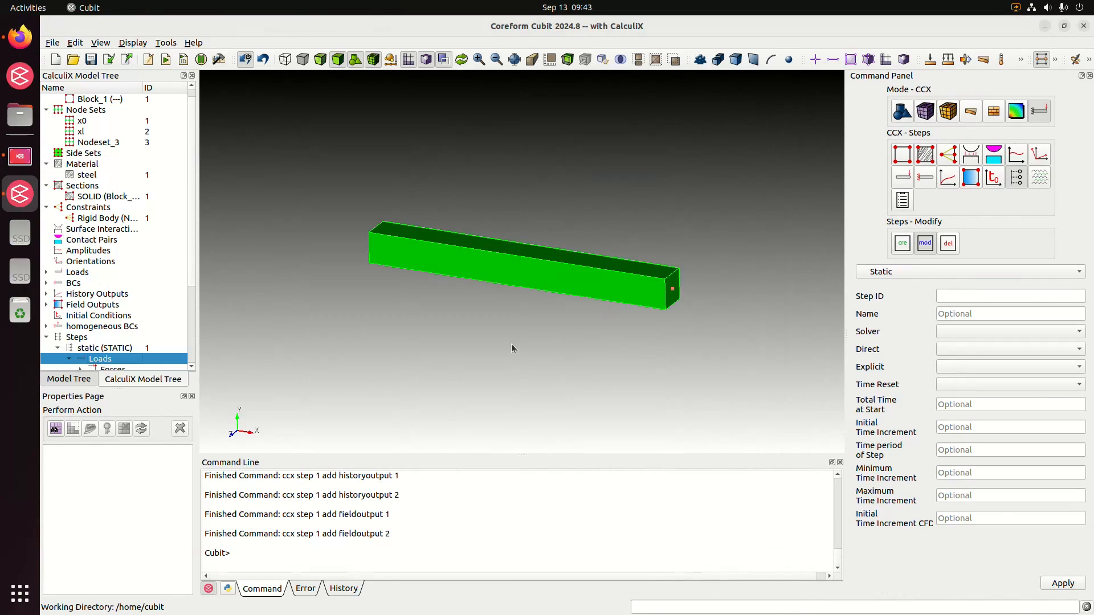
Collapse the Steps branch of the CalculiX model tree and create a job named "first_run".
scroll(194, 273, down, 3)
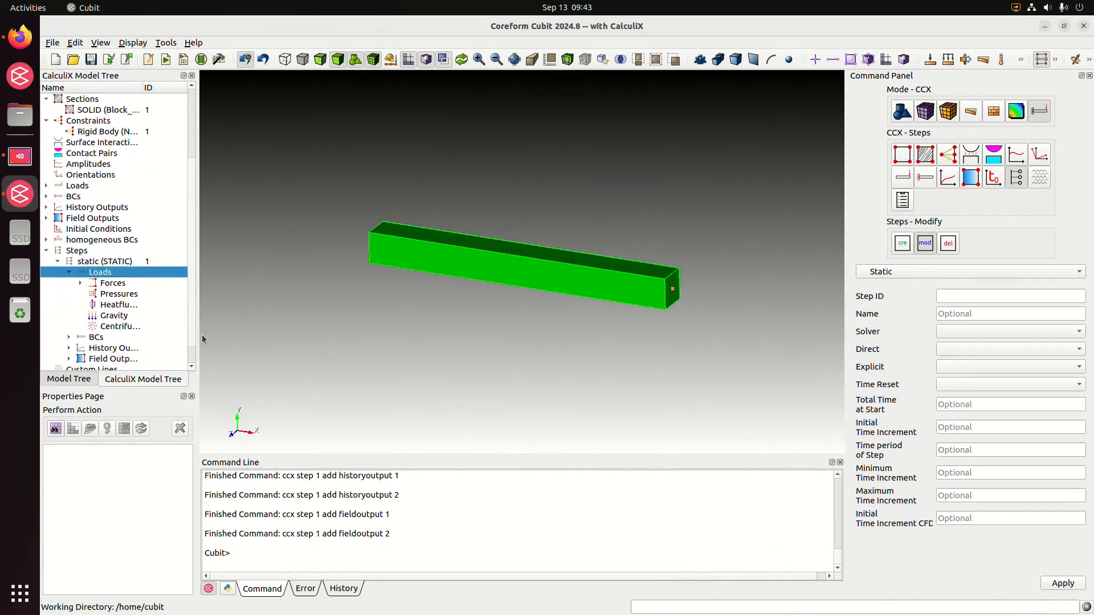
click(56, 255)
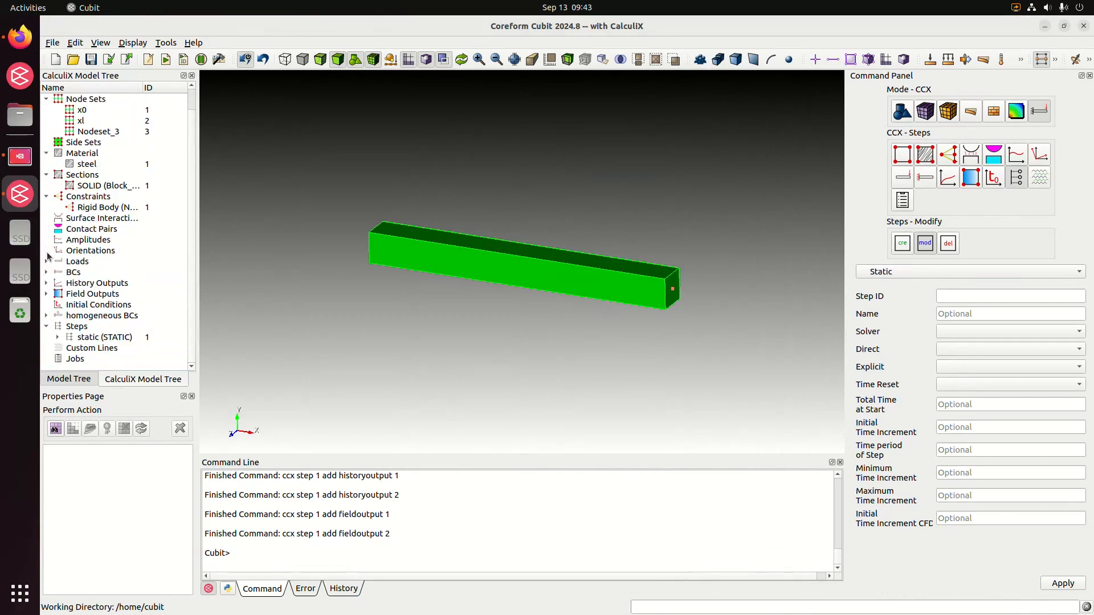
click(47, 326)
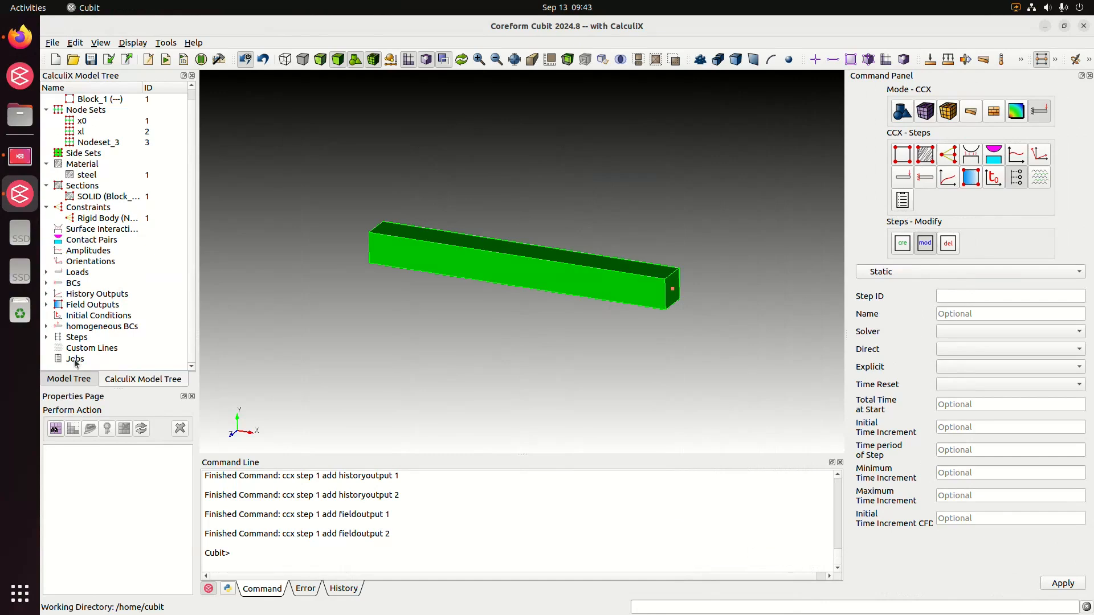
click(75, 359)
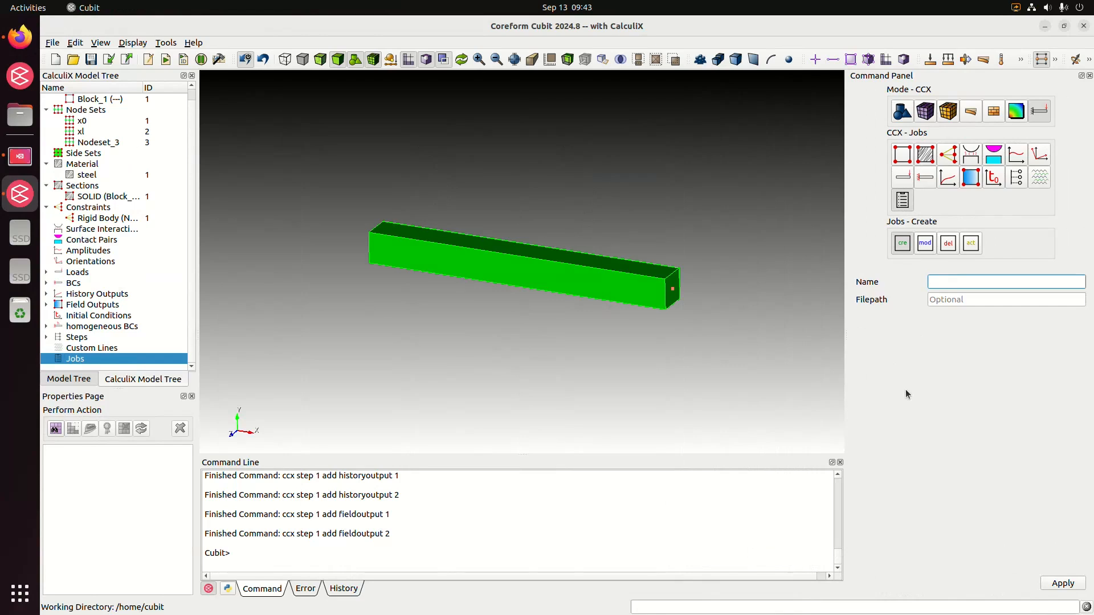
text(first_run)
click(1062, 583)
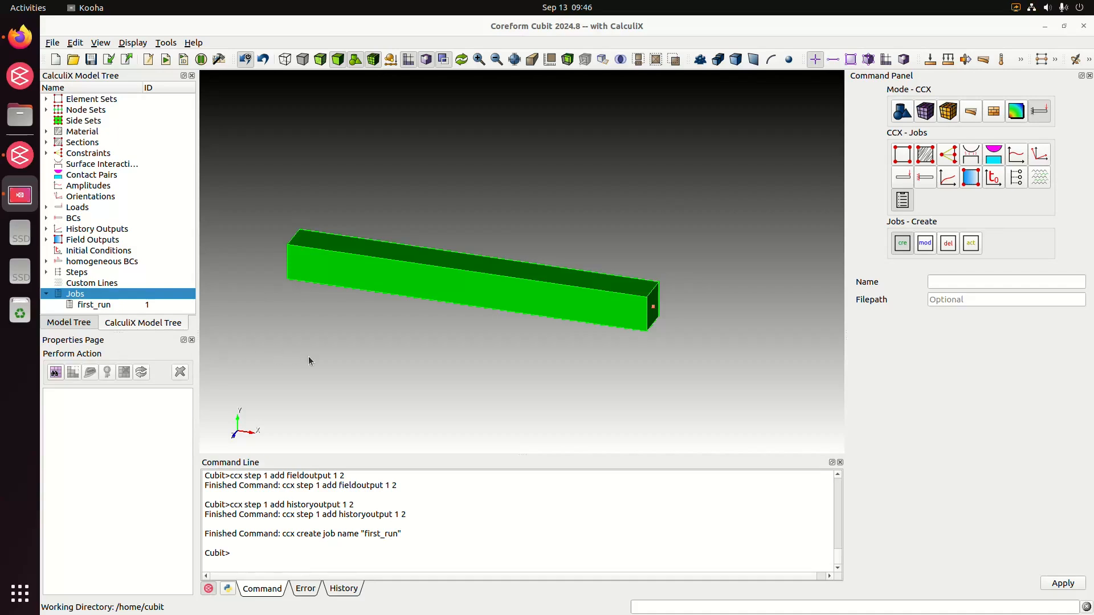
Run the first_run job from its Jobs Monitor and check the error messages.
middle_drag(345, 352, 377, 325)
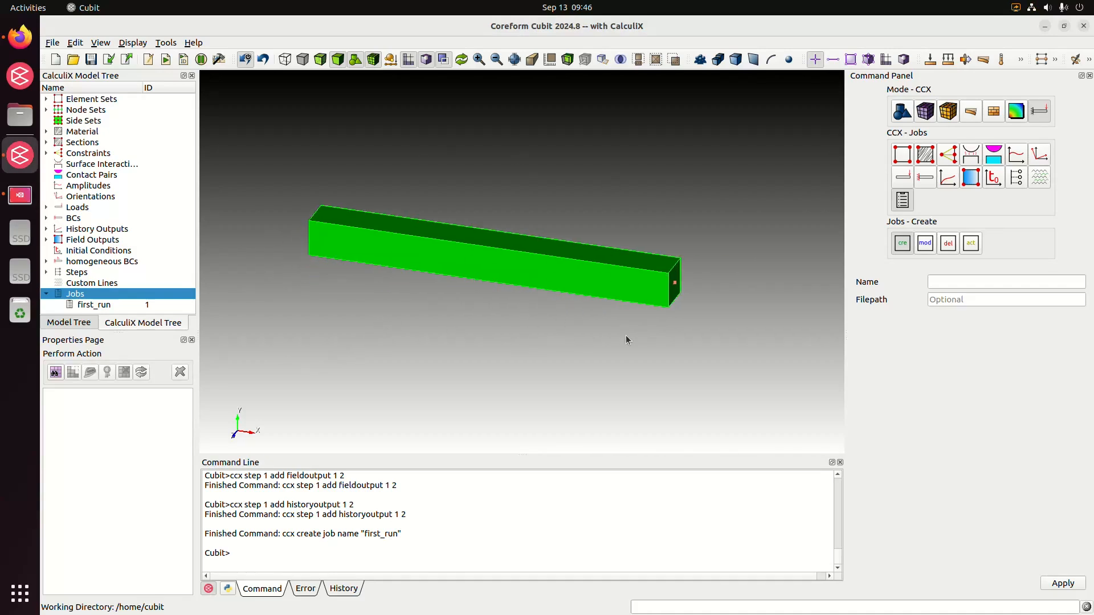
click(140, 306)
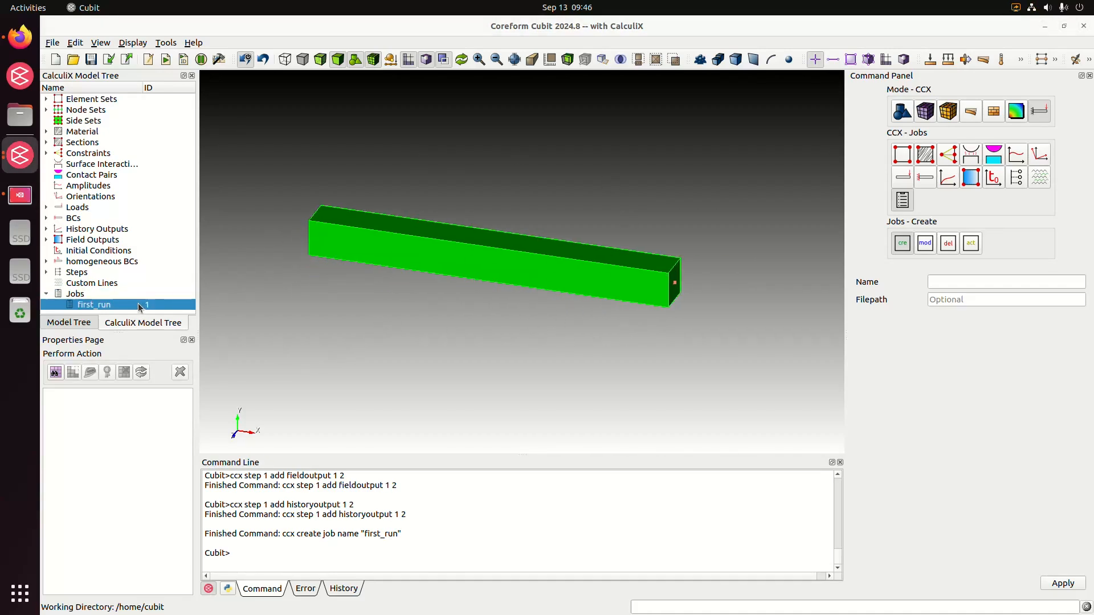
drag(0, 116, 585, 71)
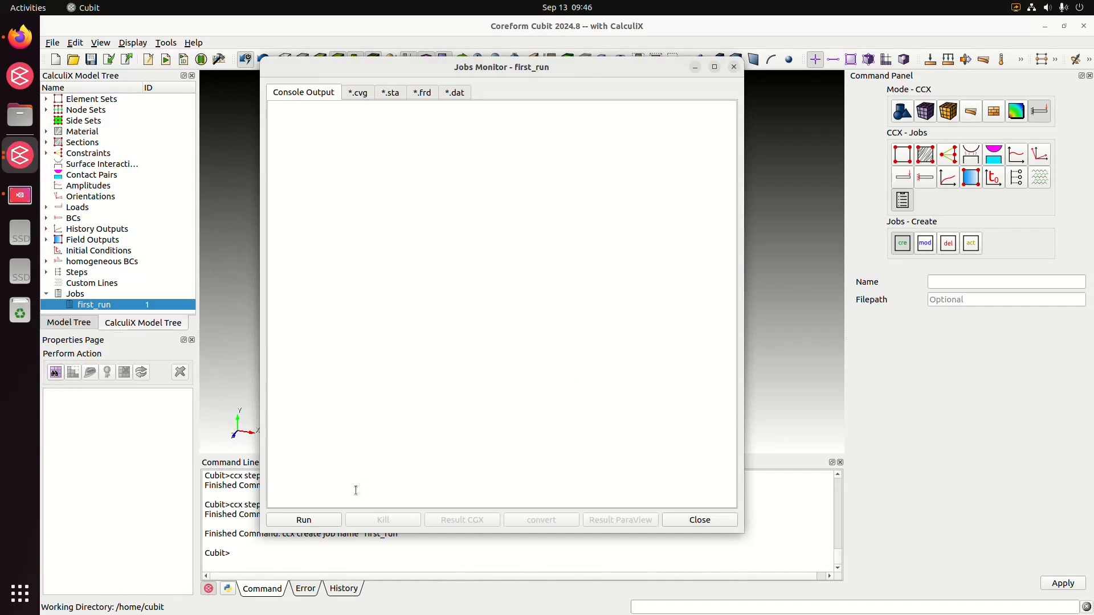
click(322, 523)
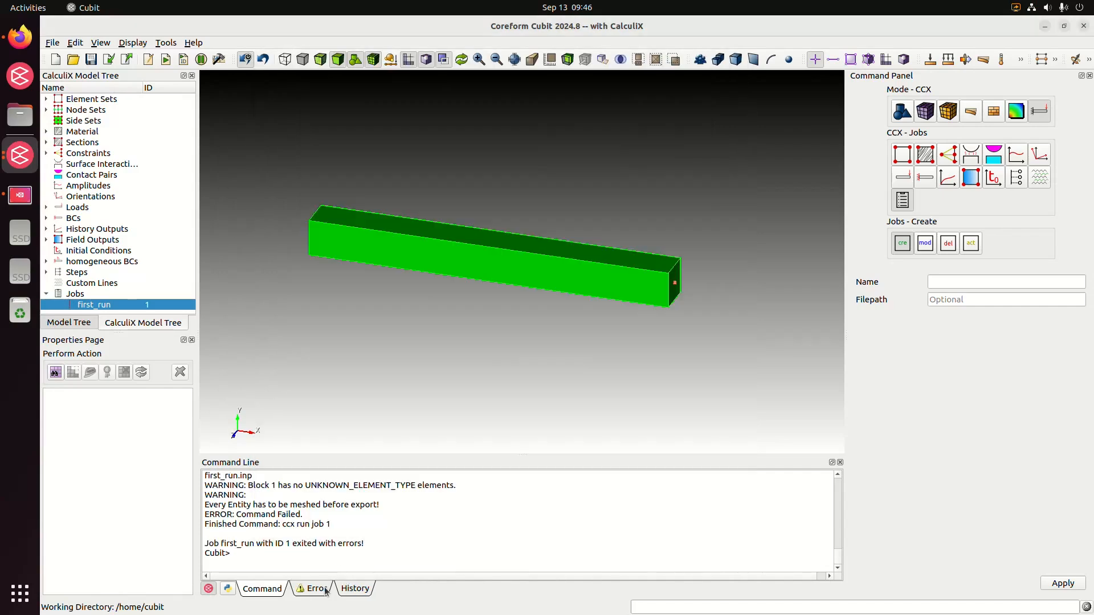
click(313, 588)
click(262, 588)
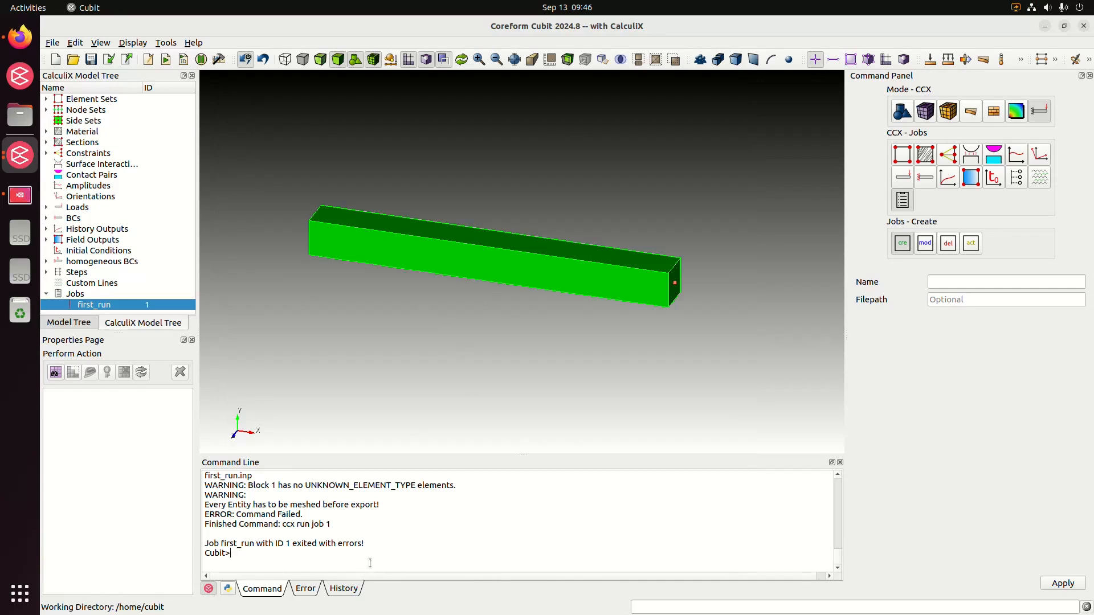
Generate a mesh on the beam volume using the default meshing scheme.
right_click(497, 255)
click(393, 259)
click(736, 59)
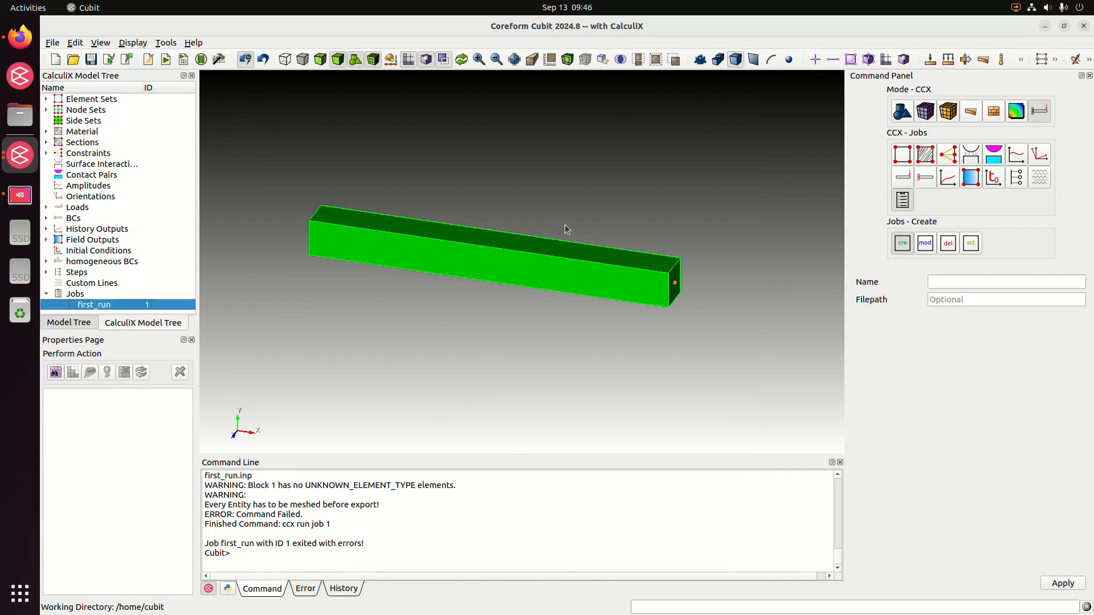
click(475, 274)
right_click(473, 274)
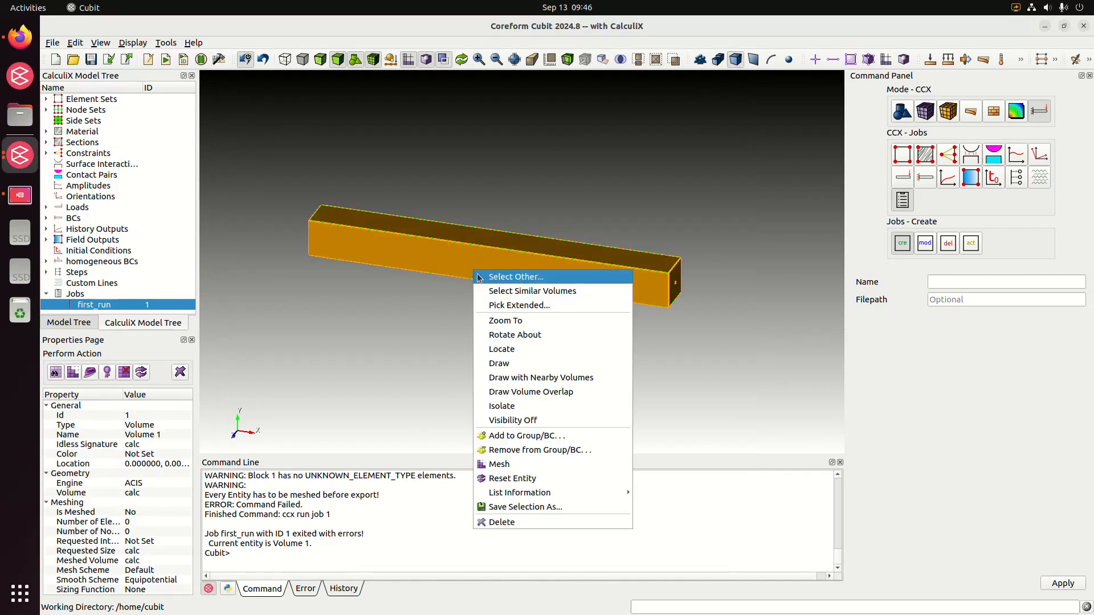
click(557, 467)
Remove the beam's mesh with the command "delete mesh".
click(338, 555)
text(de)
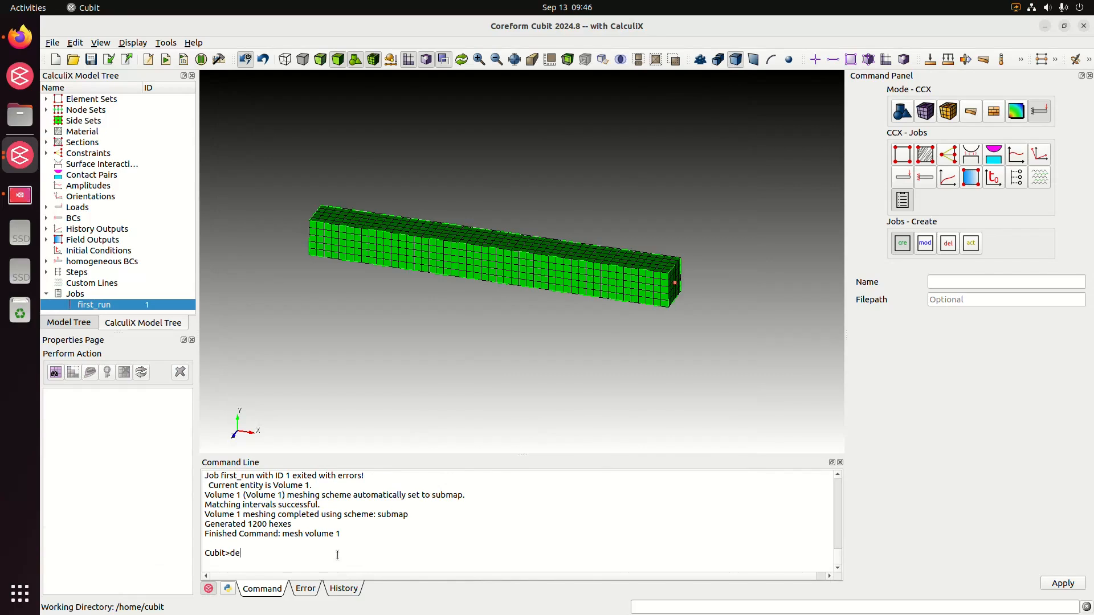
text(lete)
text(h)
key(Return)
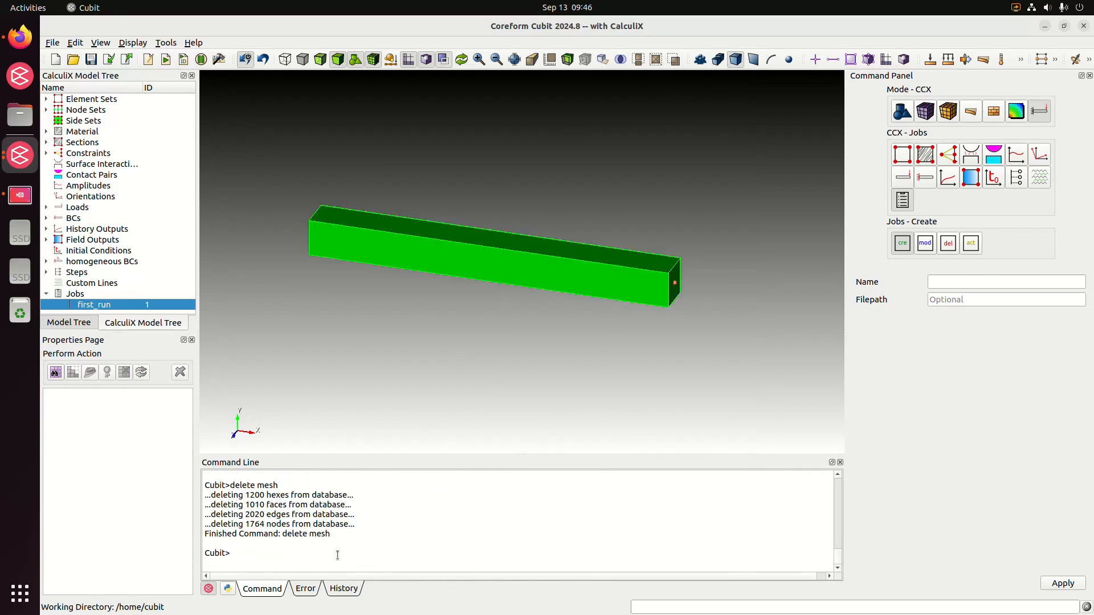
Mesh the beam volume with the command "mesh vol 1".
text(mesh vol 1)
key(BackSpace)
text(all)
key(BackSpace)
key(BackSpace)
key(BackSpace)
text(1)
key(Return)
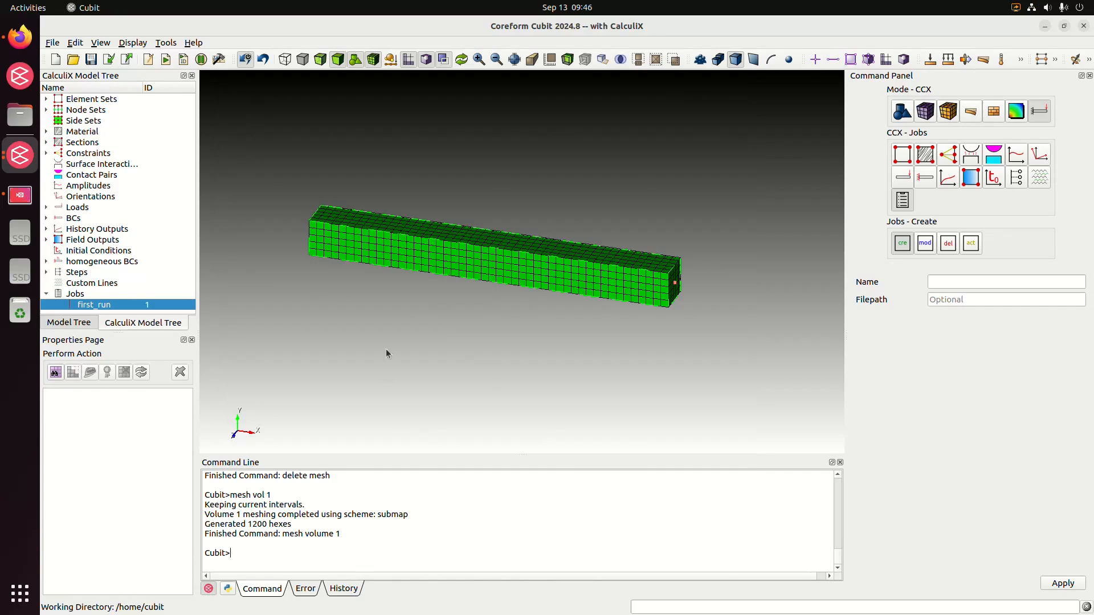
Mesh all vertices, including the free reference points, with the command "mesh vertex all".
drag(732, 306, 687, 296)
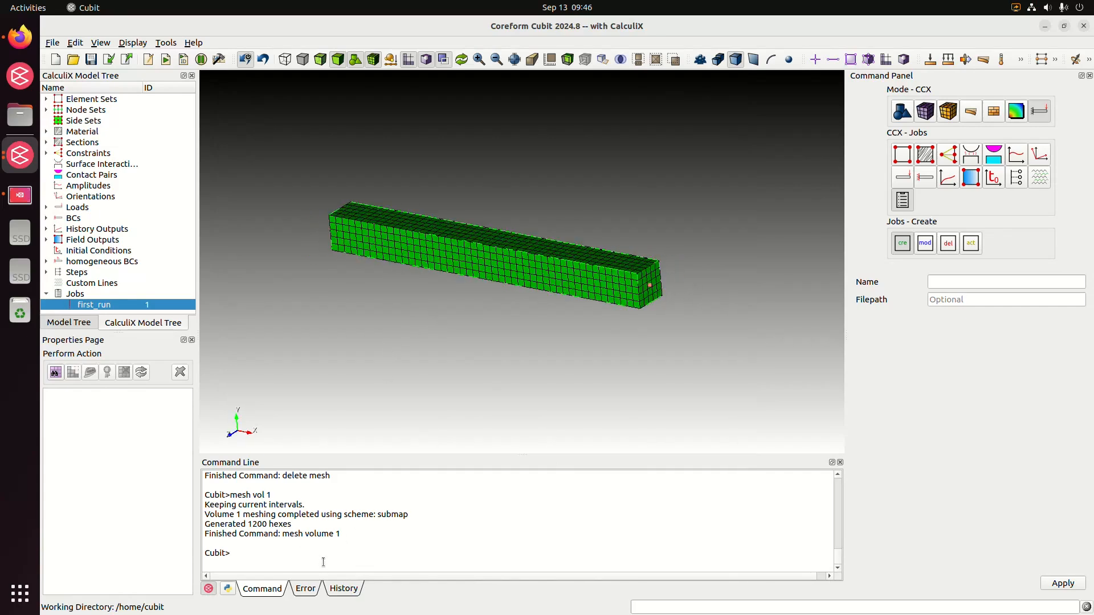
text(mesg)
text( vertex all)
key(Return)
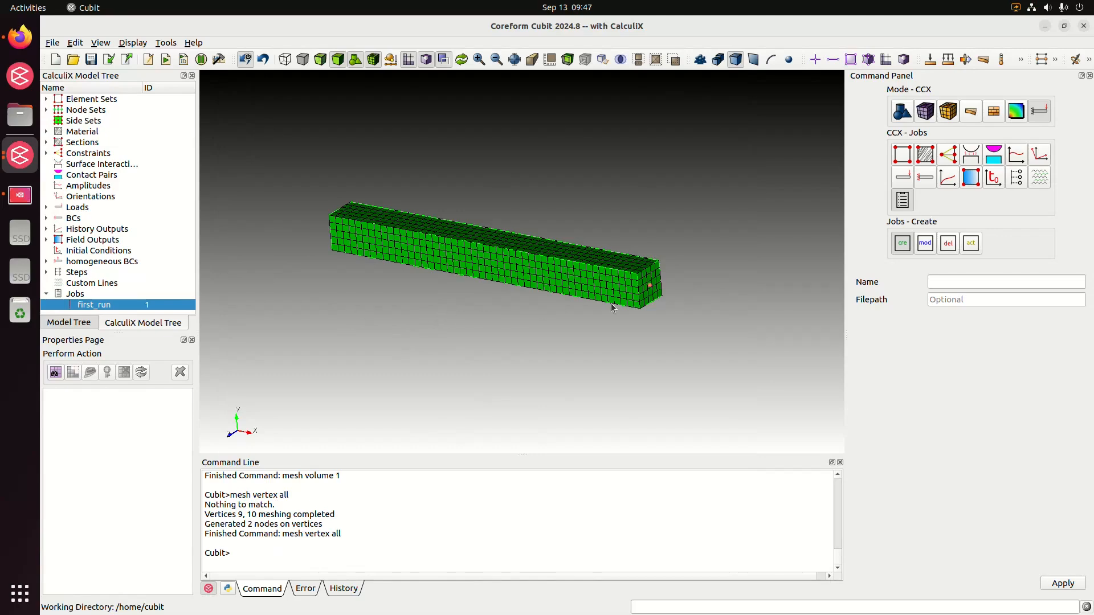
middle_drag(610, 305, 655, 313)
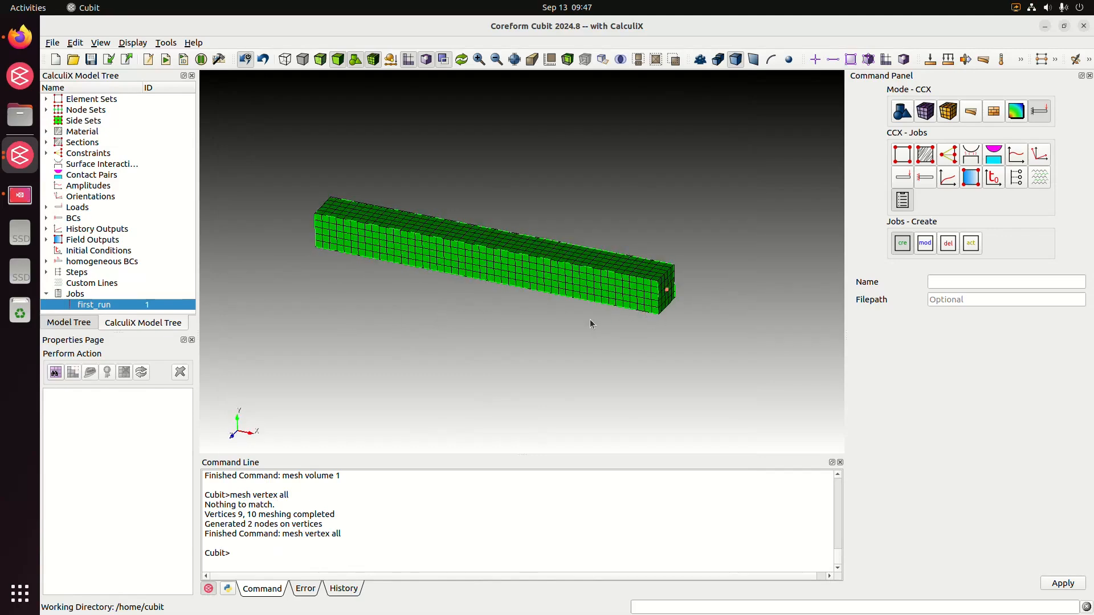
Expand the element sets in the CalculiX model tree and select the beam volume to review its mesh properties.
click(48, 100)
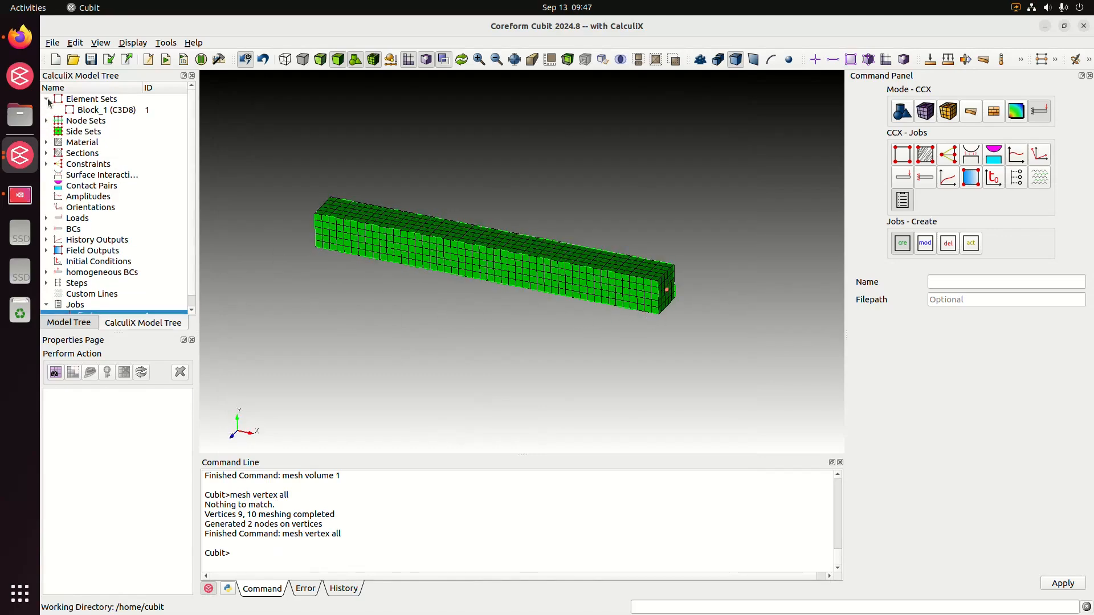
shift+middle_drag(539, 303, 545, 310)
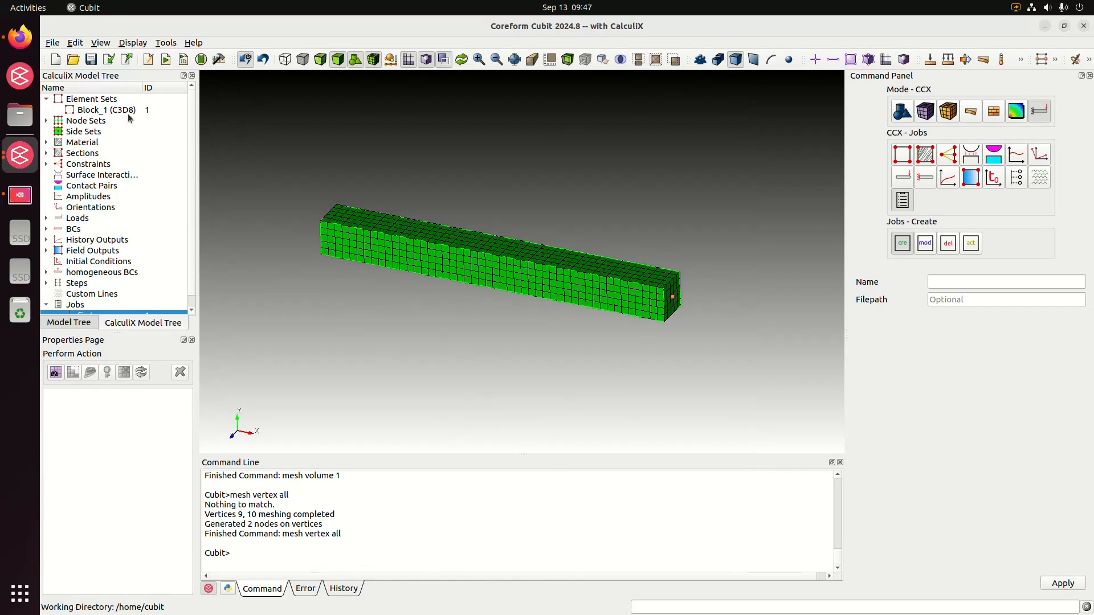
click(439, 254)
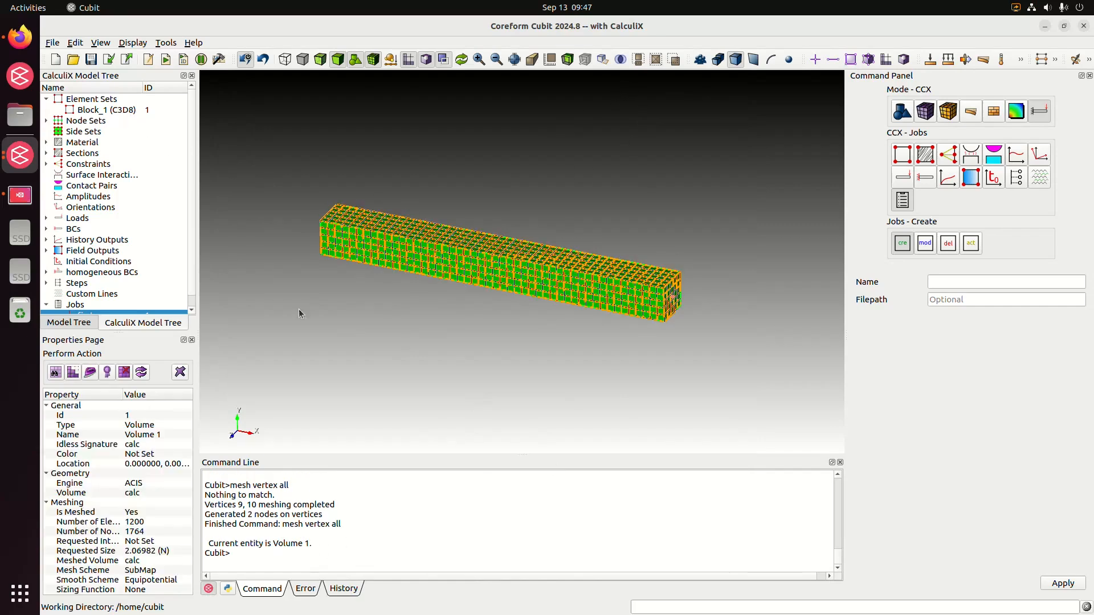
Open the block element type settings in the Analysis Groups and Materials mode and choose volume elements.
click(948, 116)
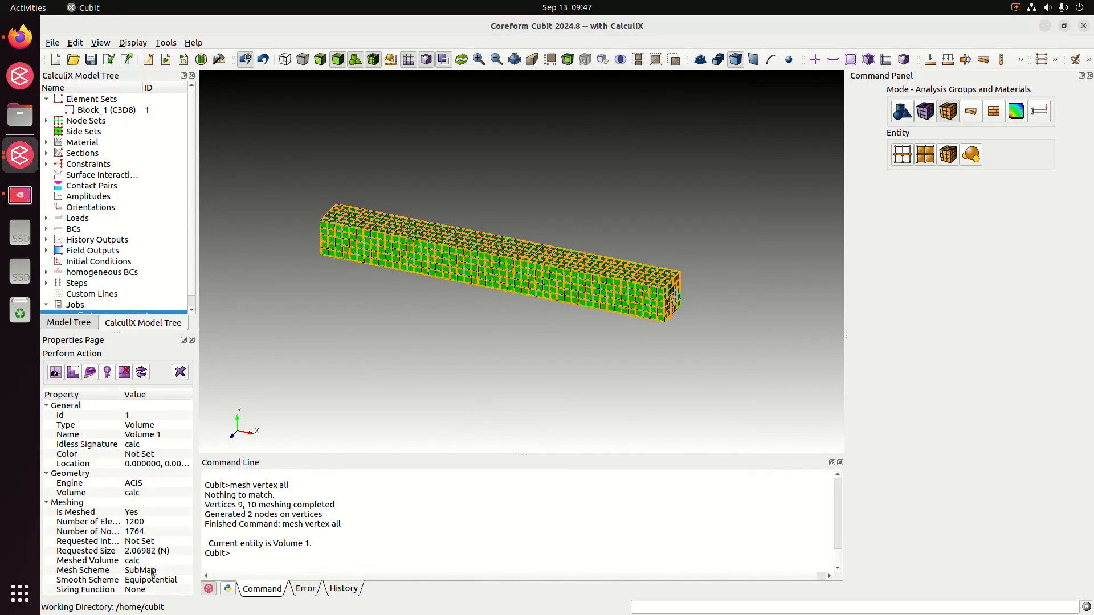
click(655, 118)
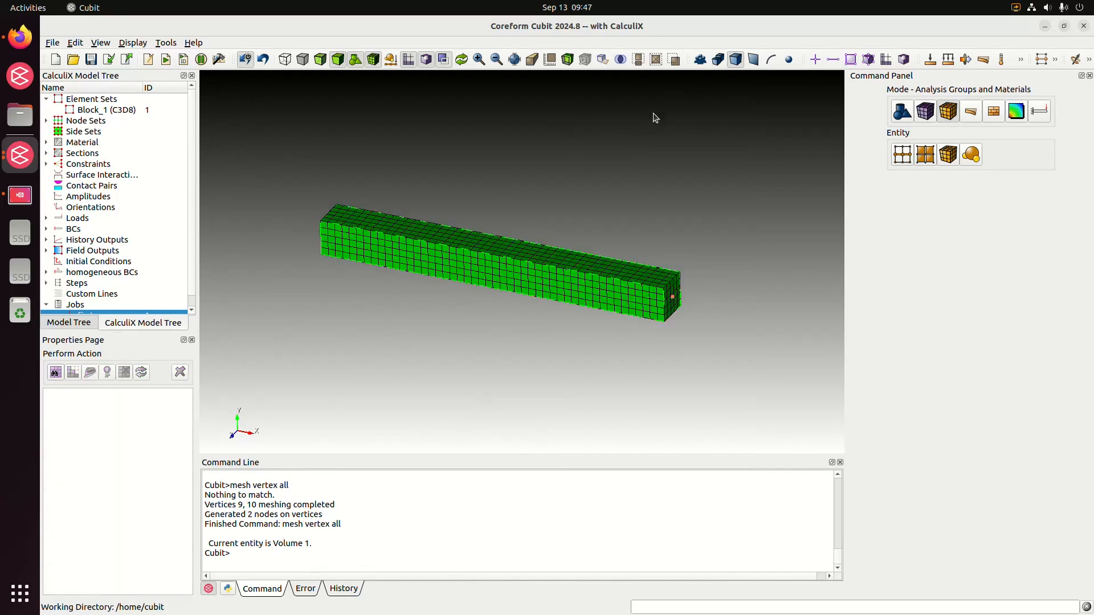
click(521, 255)
middle_drag(447, 379, 446, 363)
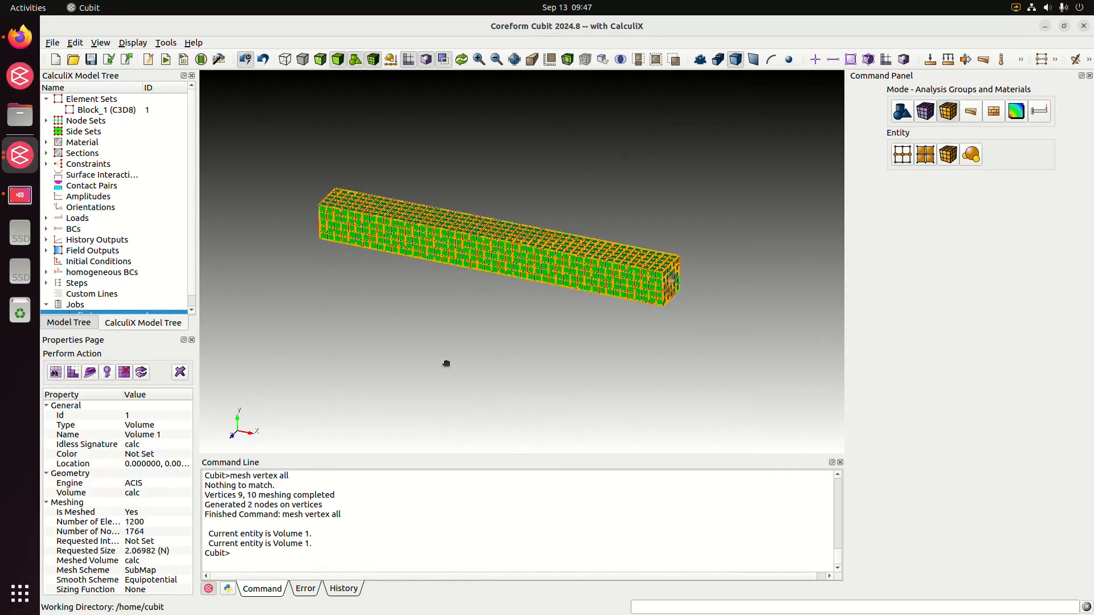
click(948, 155)
click(1016, 198)
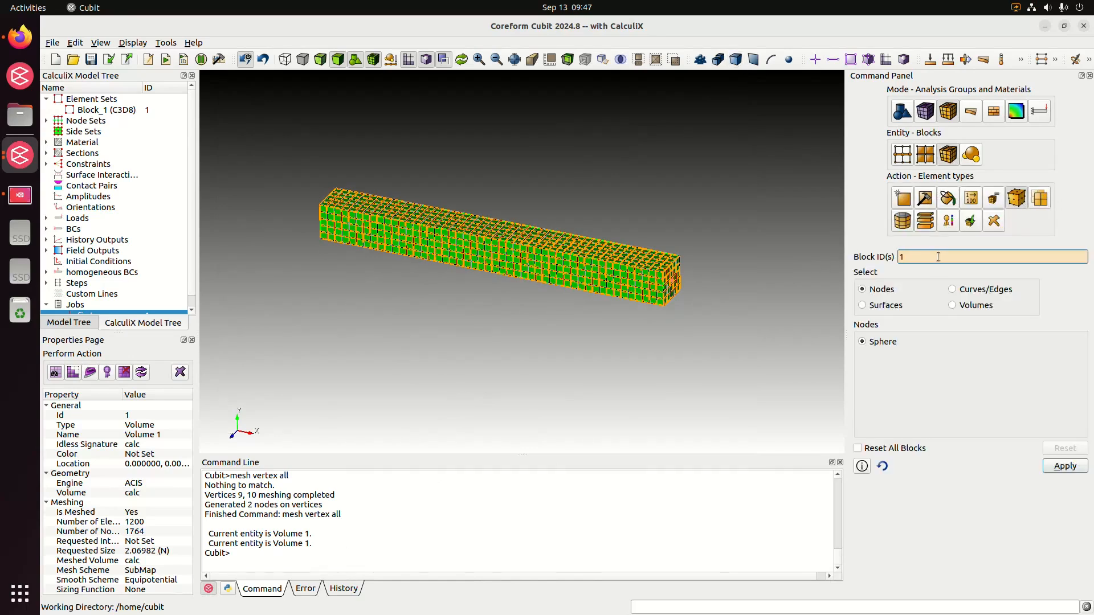
click(586, 326)
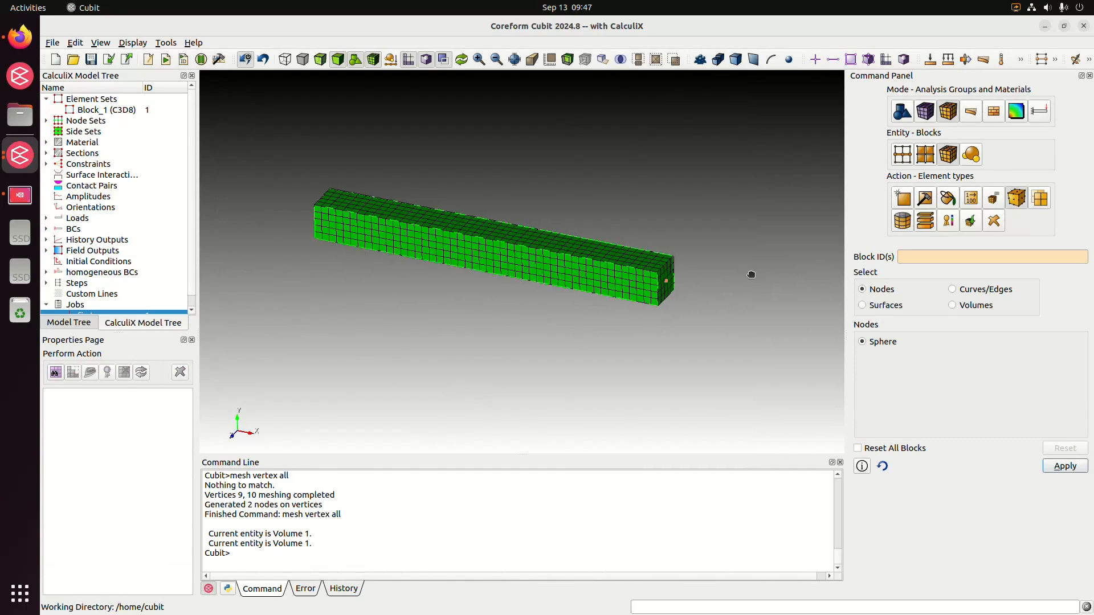
click(951, 306)
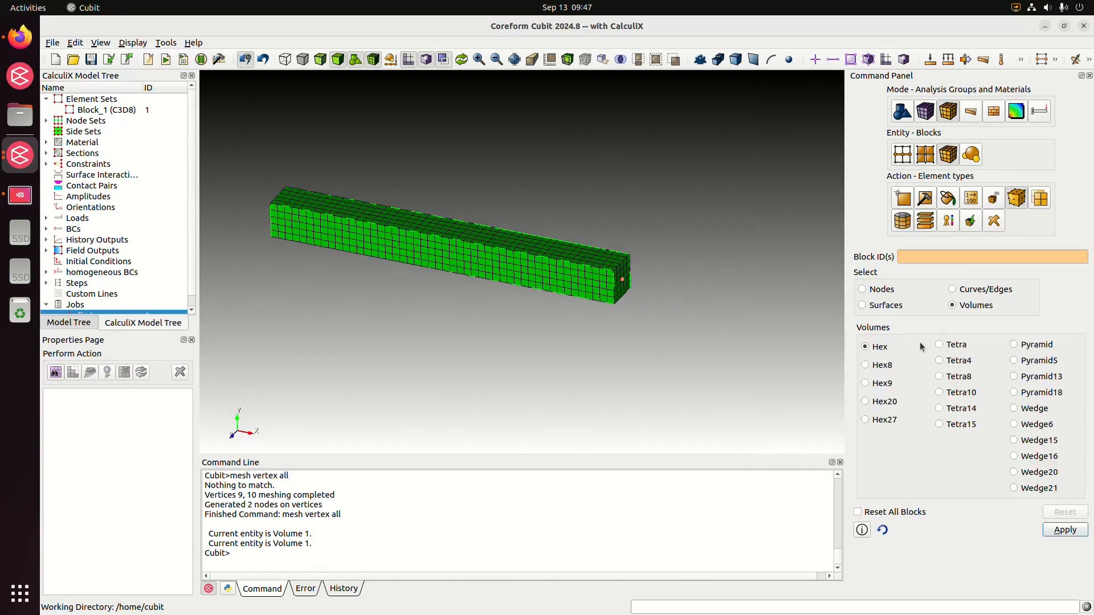
Set the element type of block 1 to Hex20 and check the error log.
click(586, 280)
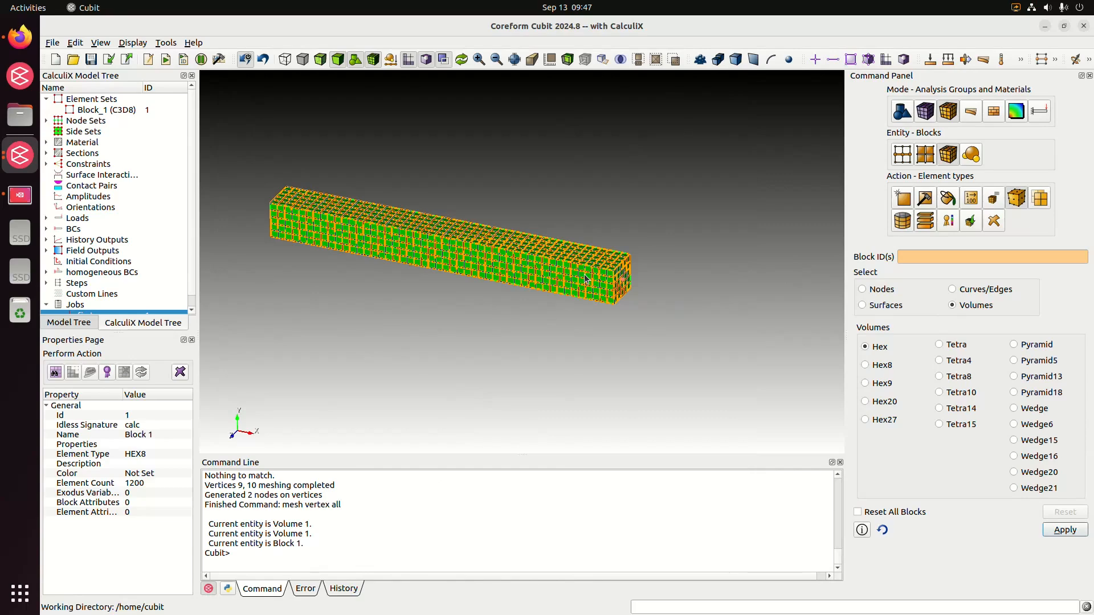
middle_drag(534, 310, 579, 312)
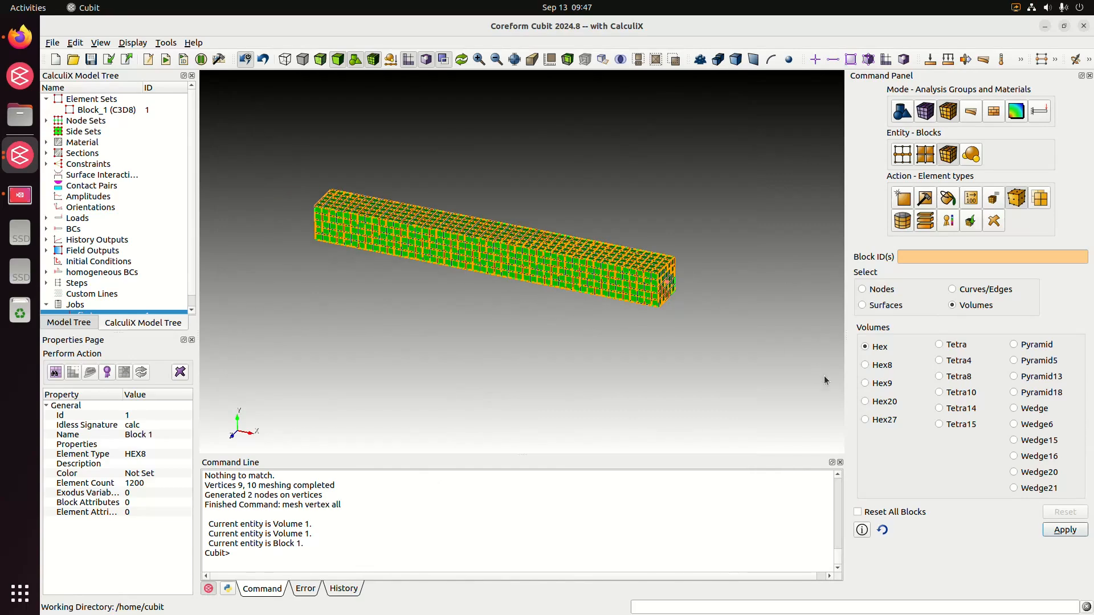
click(865, 404)
click(1076, 533)
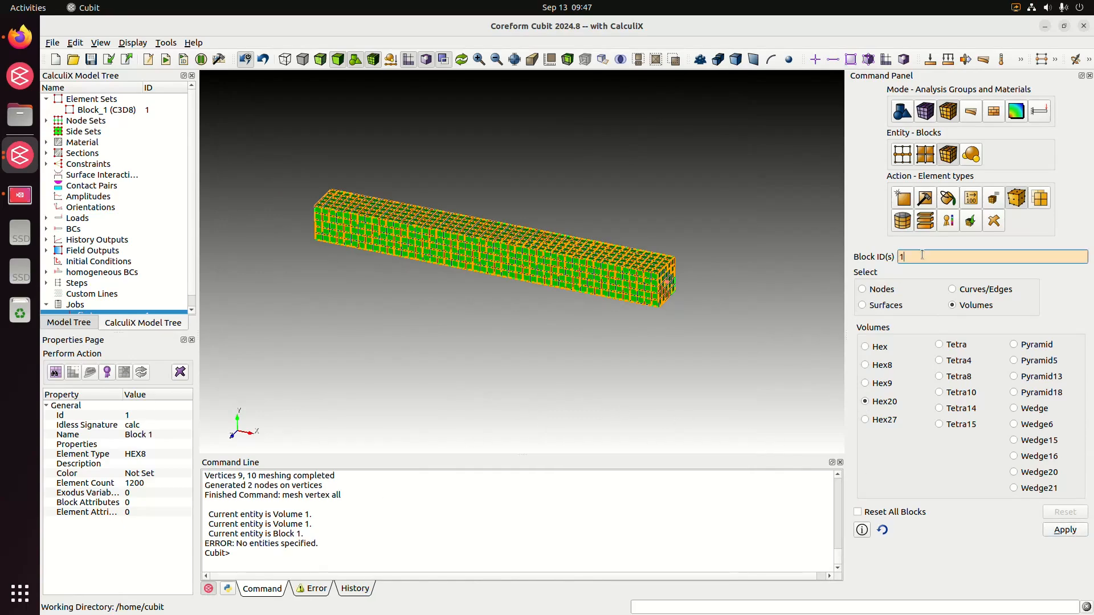
click(1063, 531)
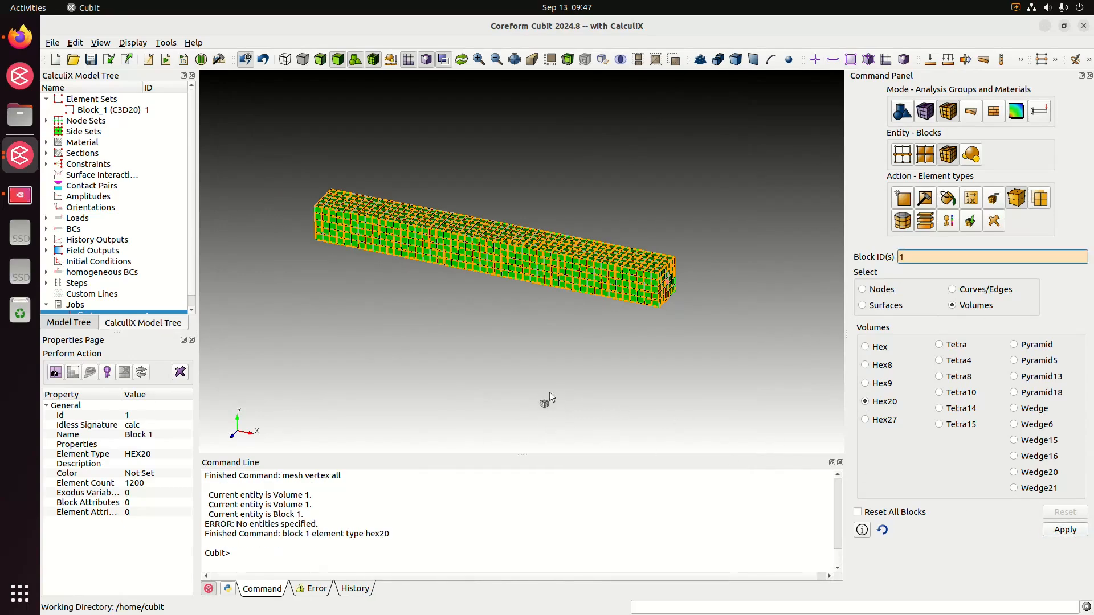
click(561, 364)
middle_drag(596, 303, 569, 304)
click(308, 588)
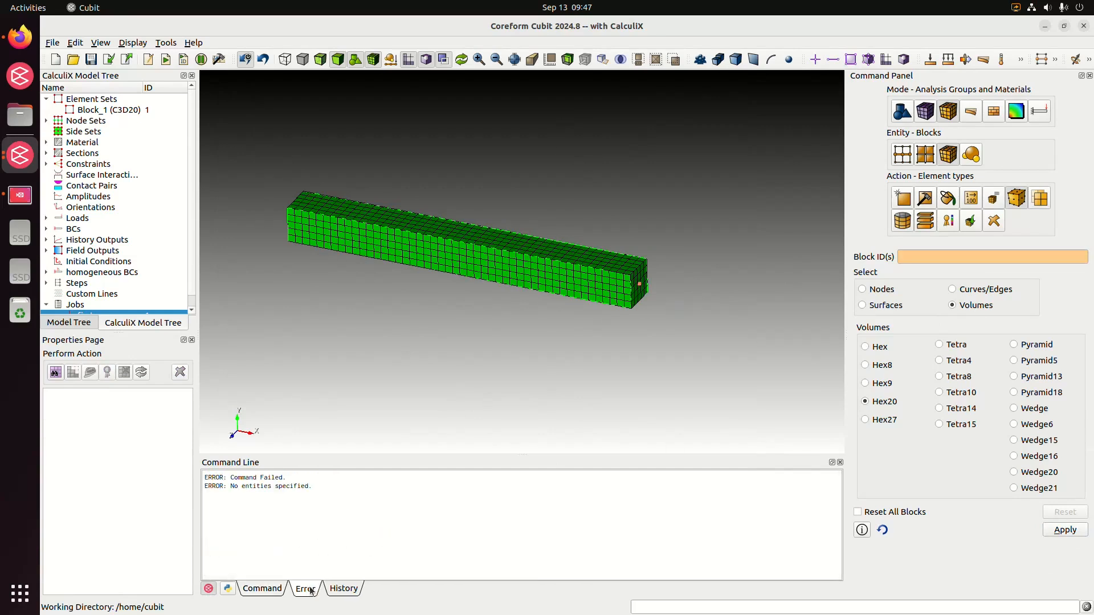
click(279, 589)
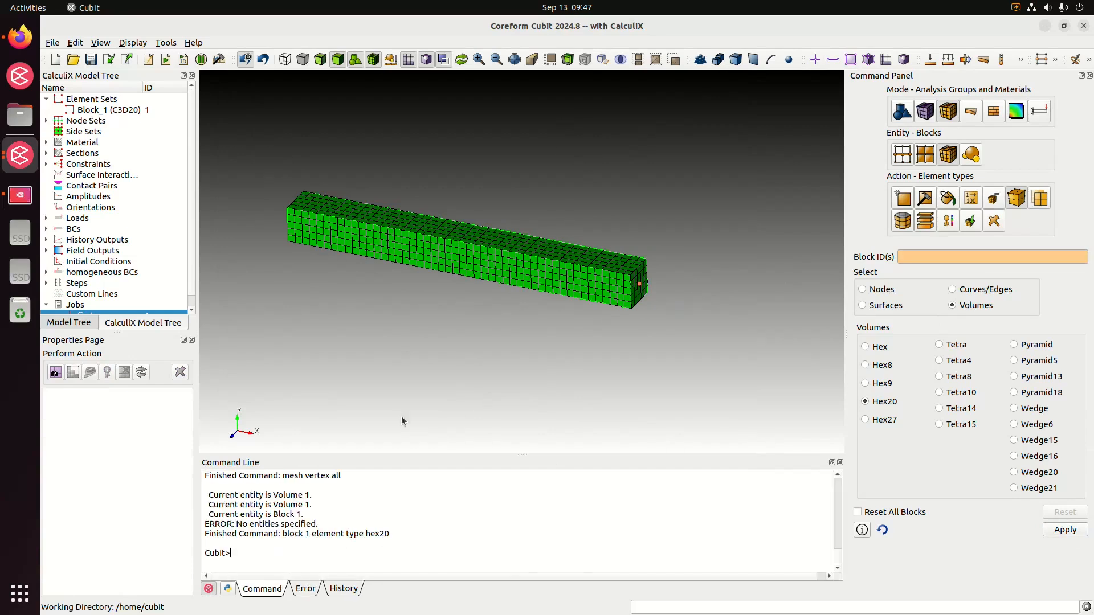
Widen the model tree's name column and set the CalculiX element type of block 1 to C3D20R.
click(125, 111)
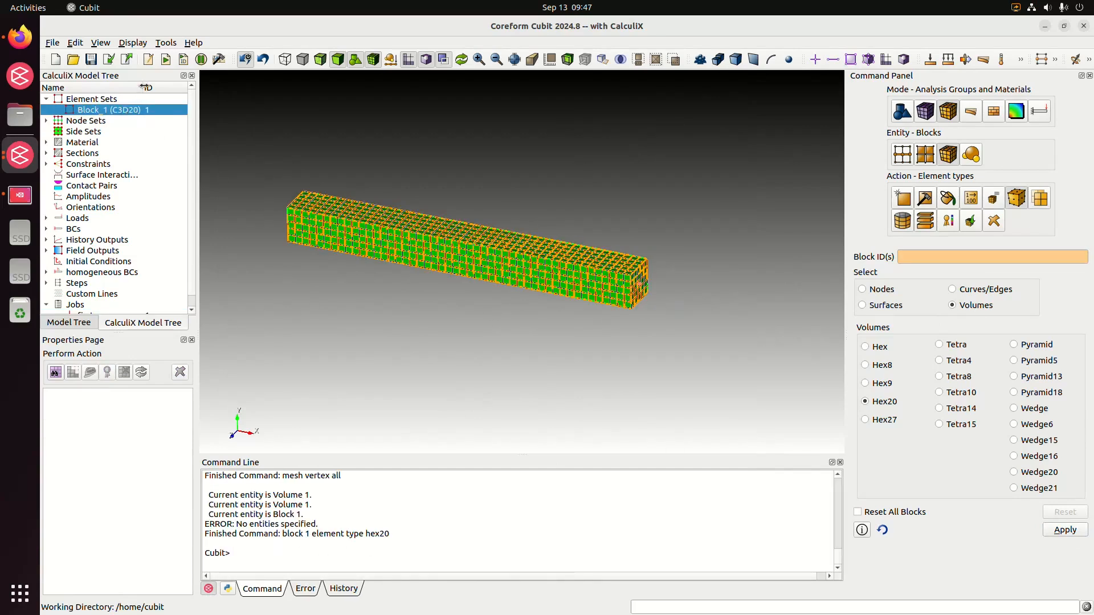
drag(142, 87, 150, 87)
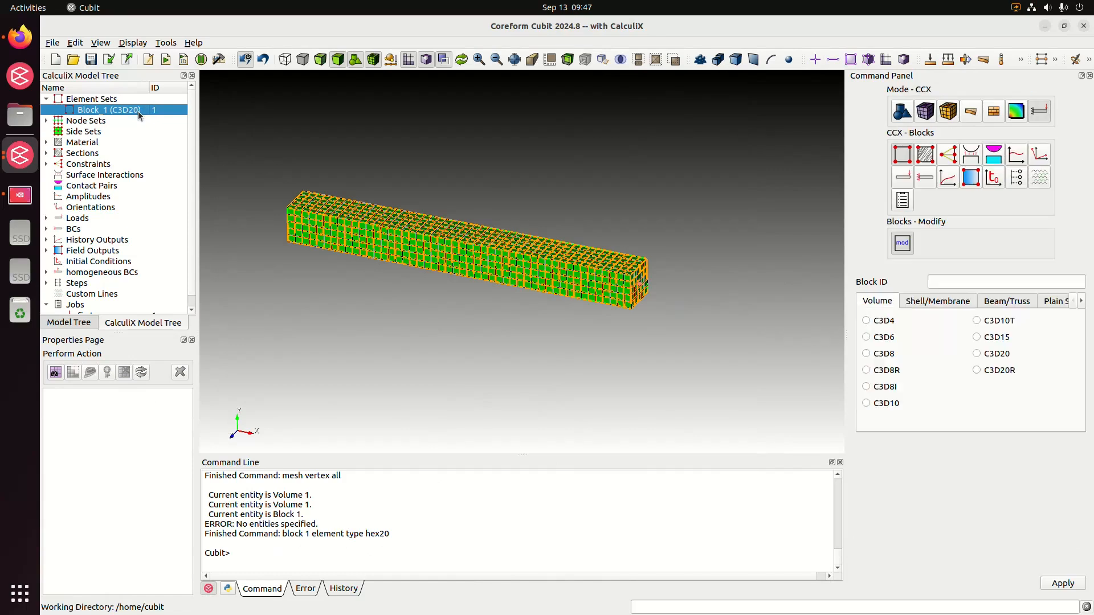
click(949, 281)
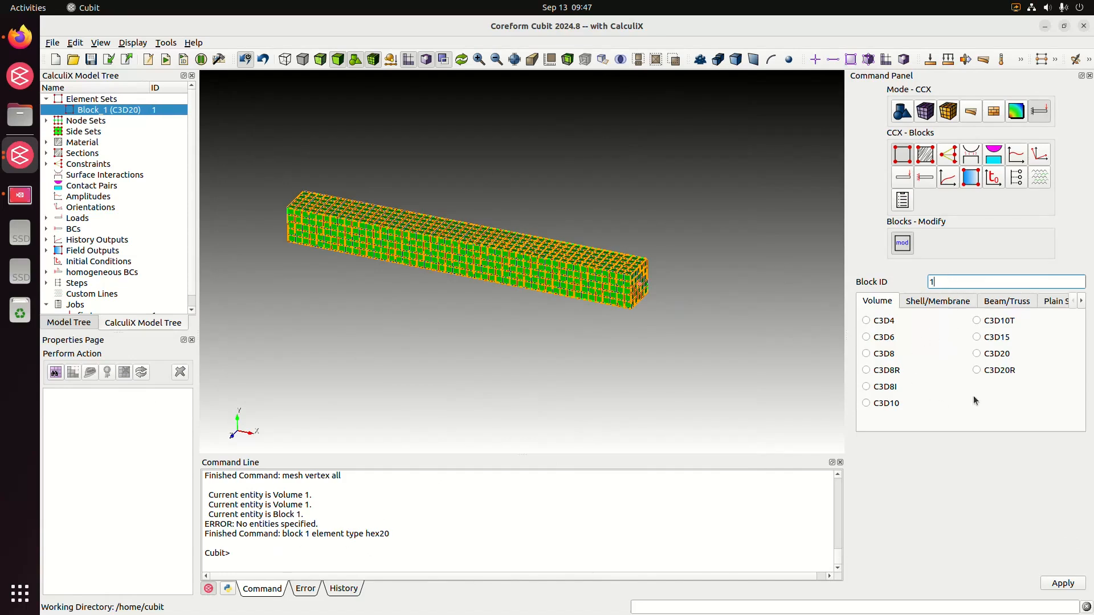
click(978, 370)
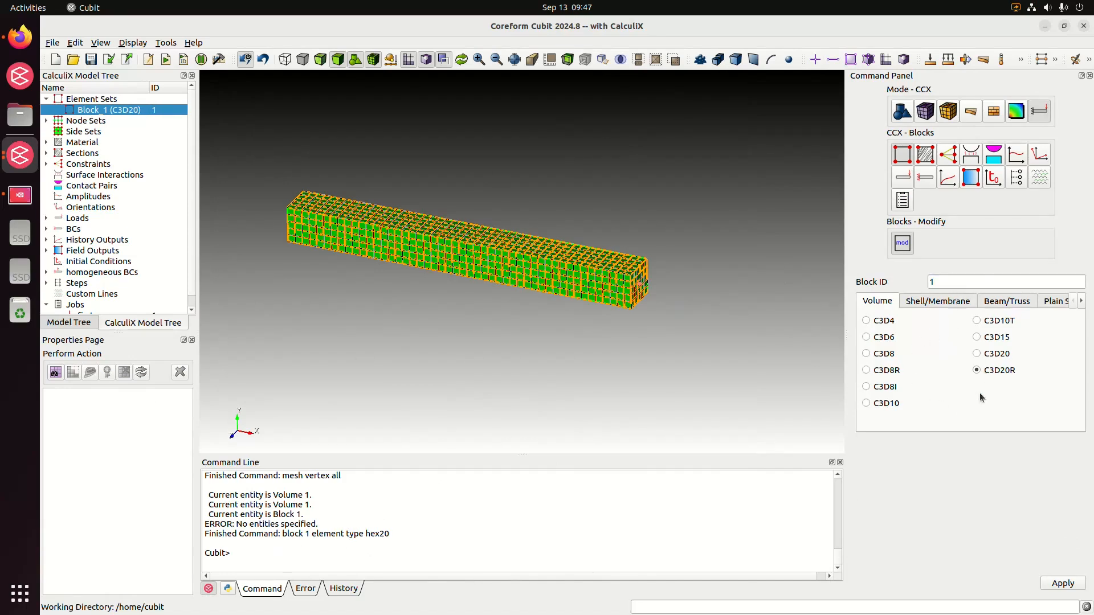
click(1063, 584)
click(599, 398)
middle_drag(461, 317, 453, 317)
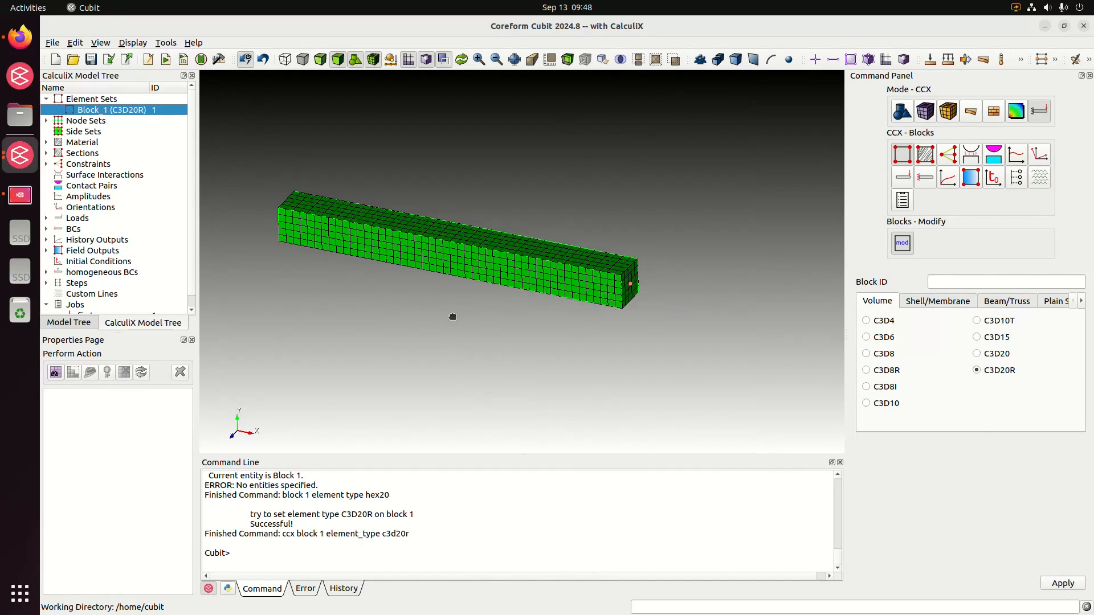
Enlarge the CalculiX model tree and run the first_run job again from its Jobs Monitor.
scroll(191, 291, down, 1)
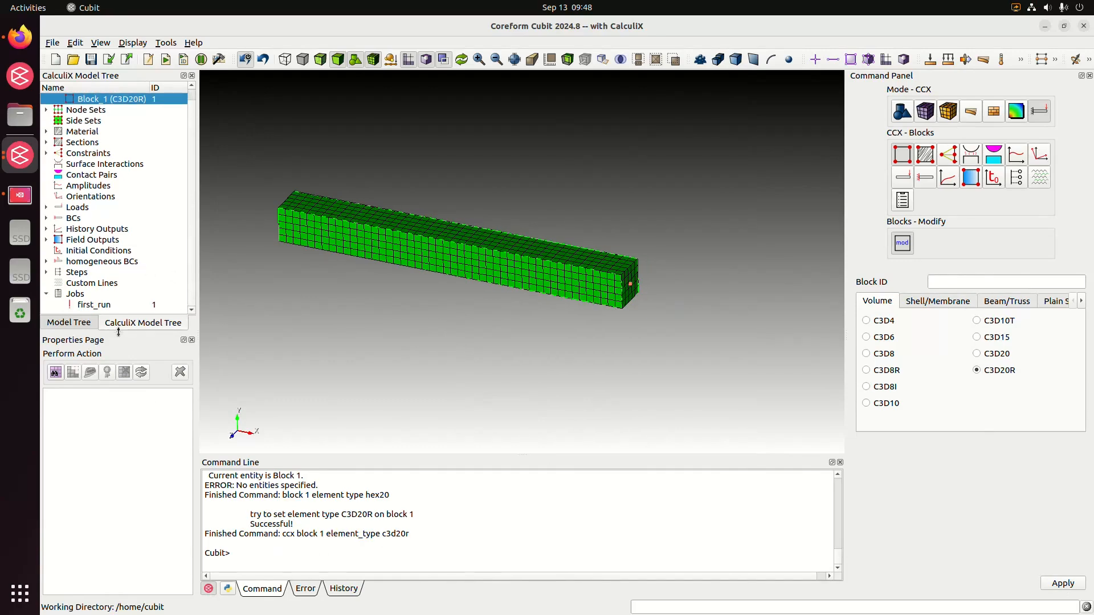
drag(116, 332, 117, 356)
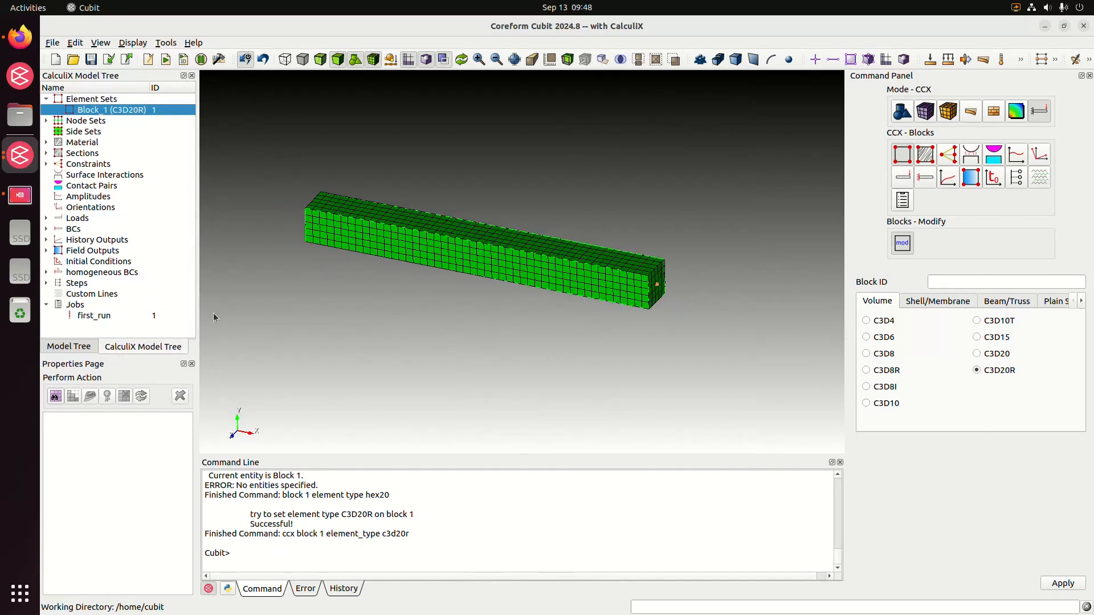
double_click(142, 314)
click(327, 505)
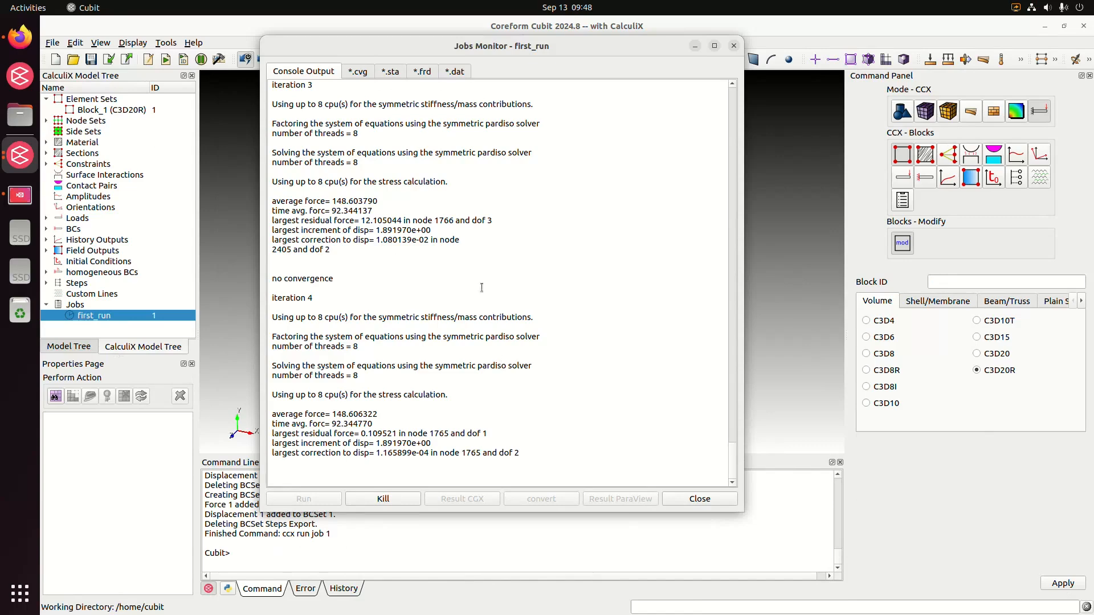
drag(525, 46, 531, 37)
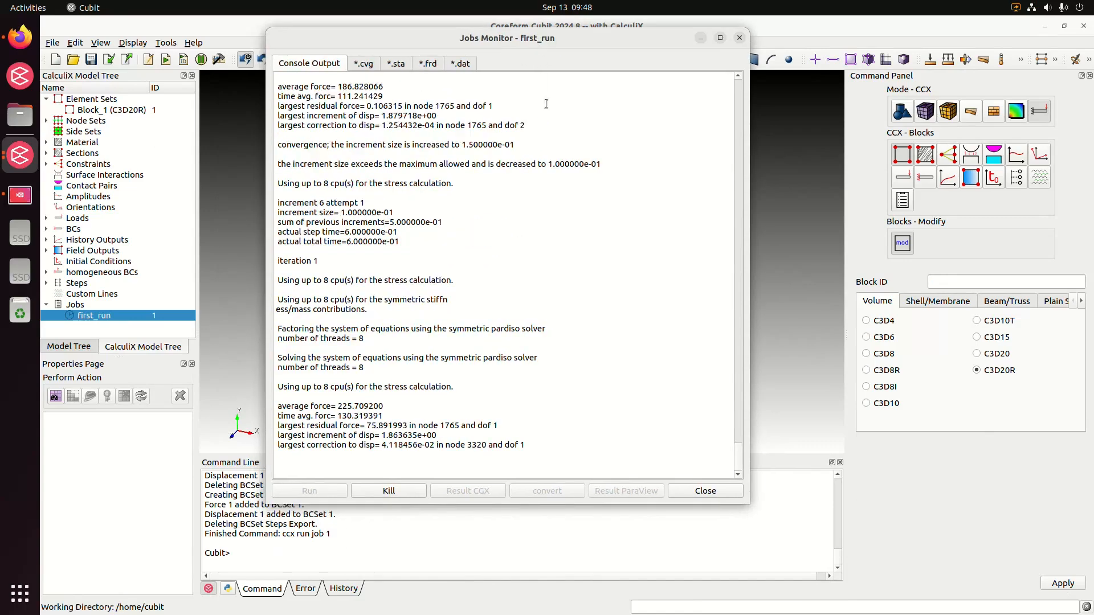
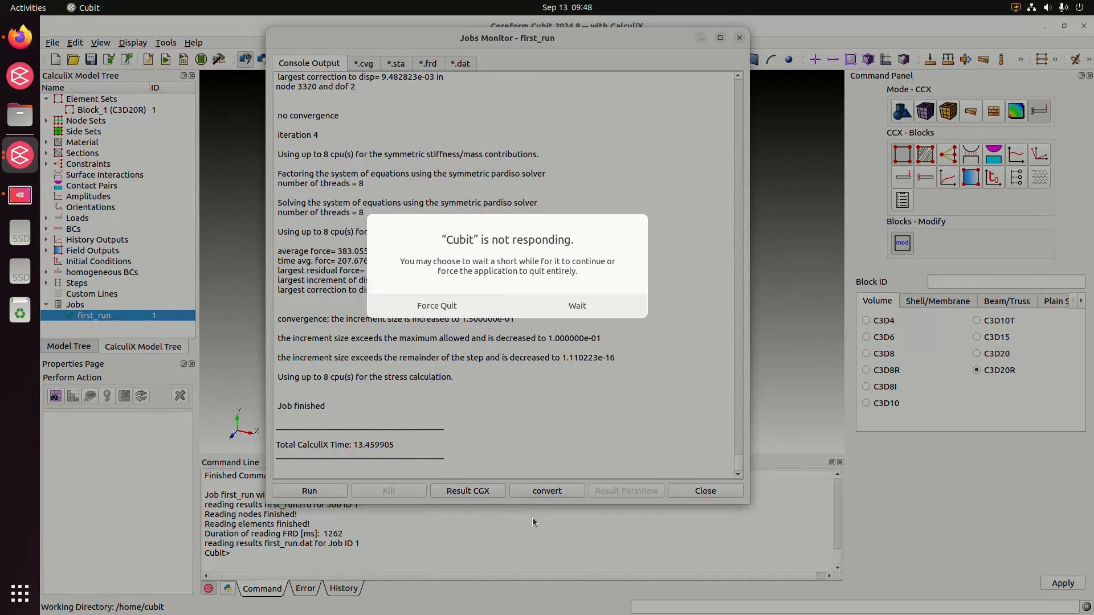
Keep waiting for the unresponsive program and review the first_run job's .cvg convergence data and .sta status output.
click(588, 306)
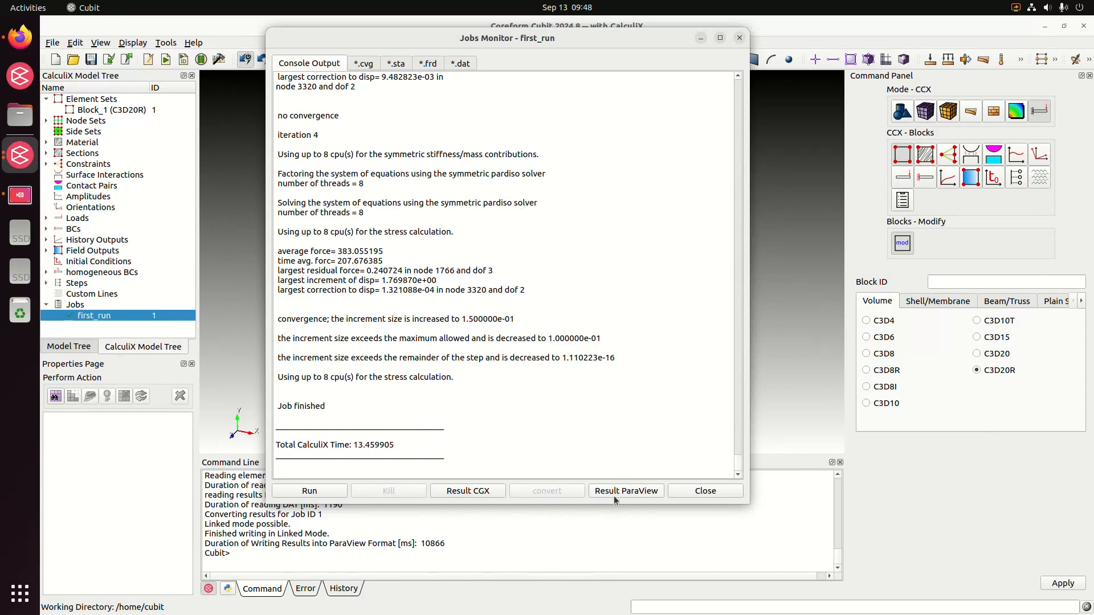
click(375, 69)
scroll(473, 349, down, 1)
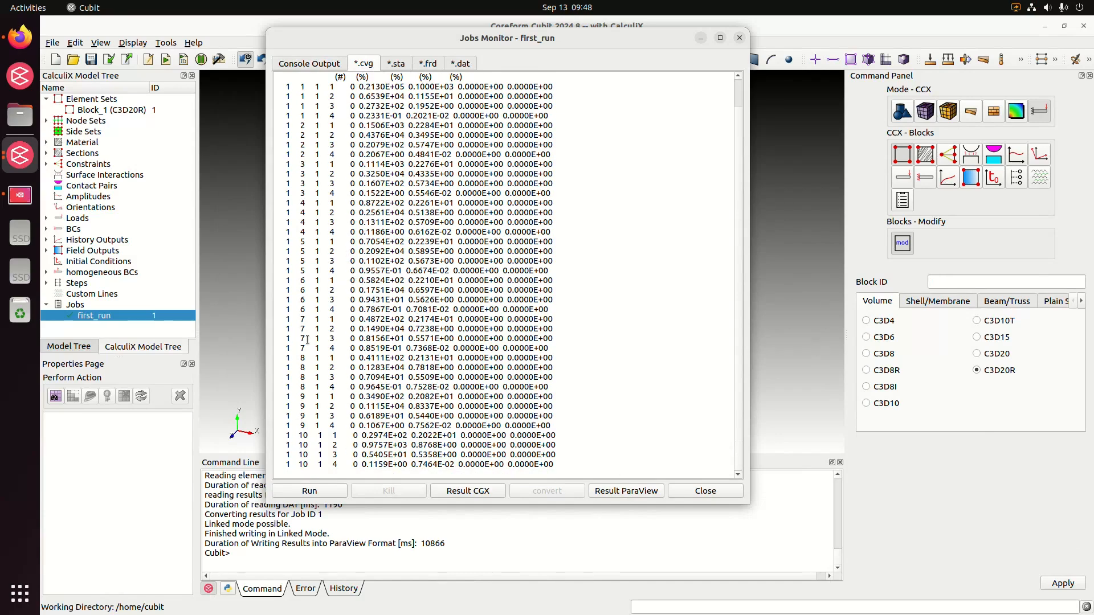
scroll(319, 373, up, 1)
click(391, 69)
Retrieve the DISP results of the .frd file for all components and all increments and look through the table.
click(433, 68)
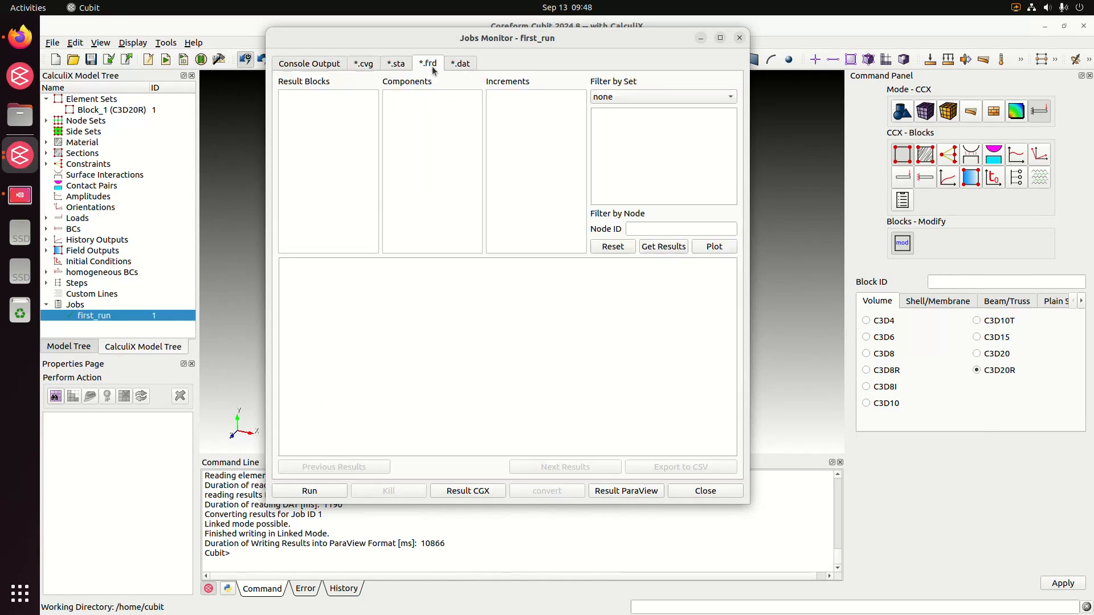
click(662, 247)
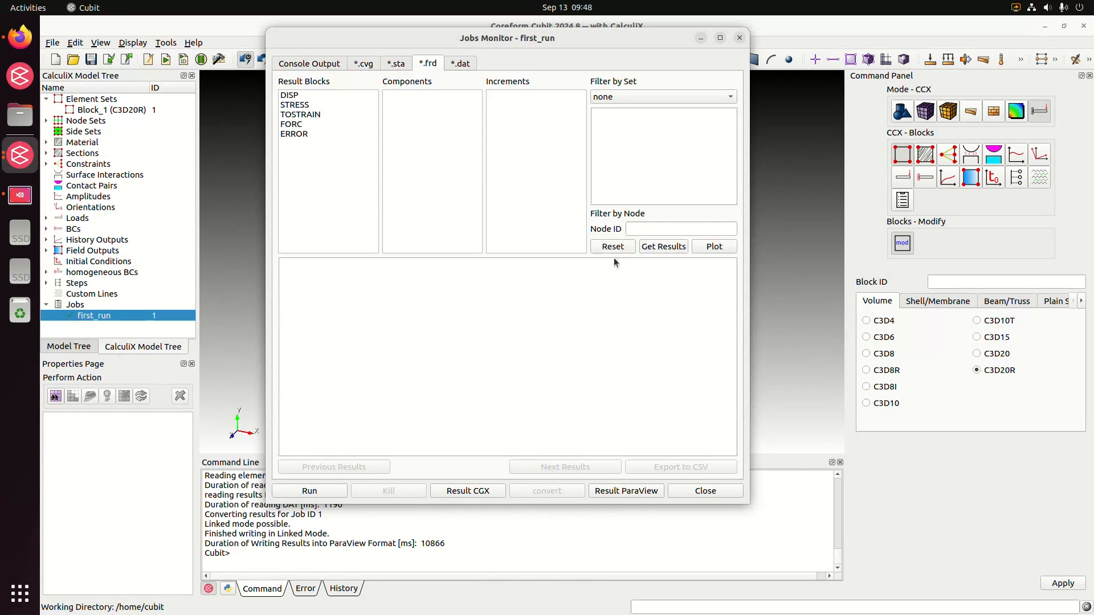
click(306, 94)
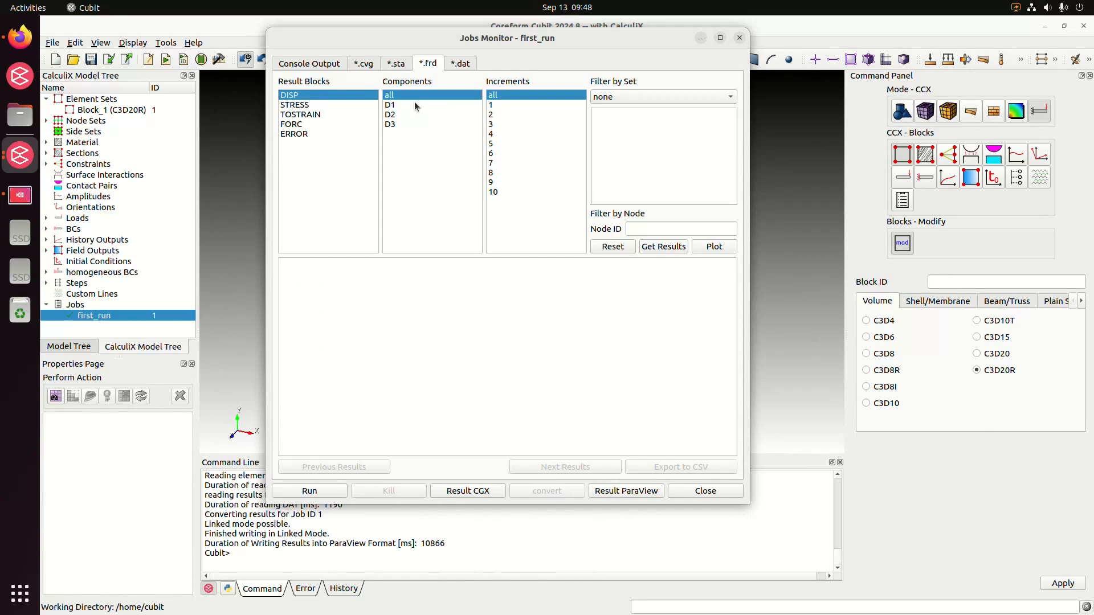
click(647, 246)
scroll(653, 371, down, 13)
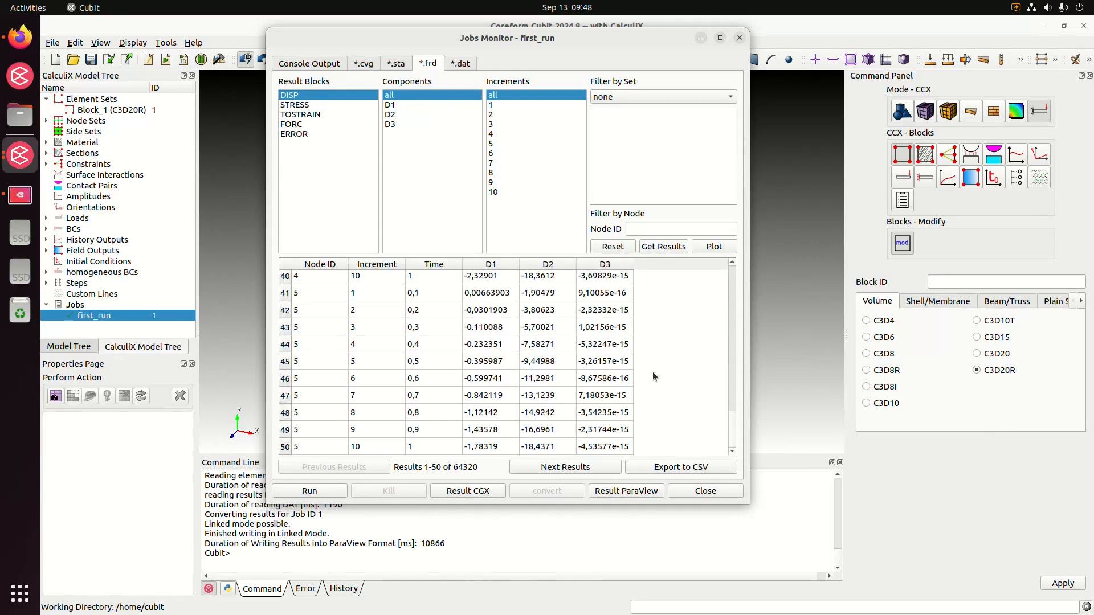
Retrieve the displacements and the forces of NODESET_3 from the .dat results for all components and times.
click(460, 62)
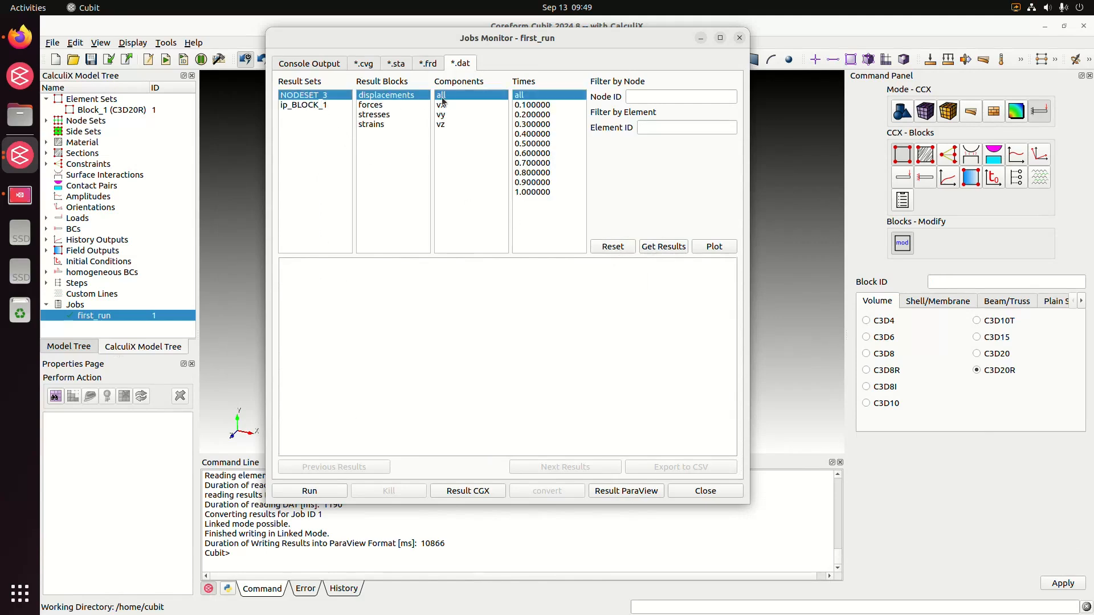
click(644, 249)
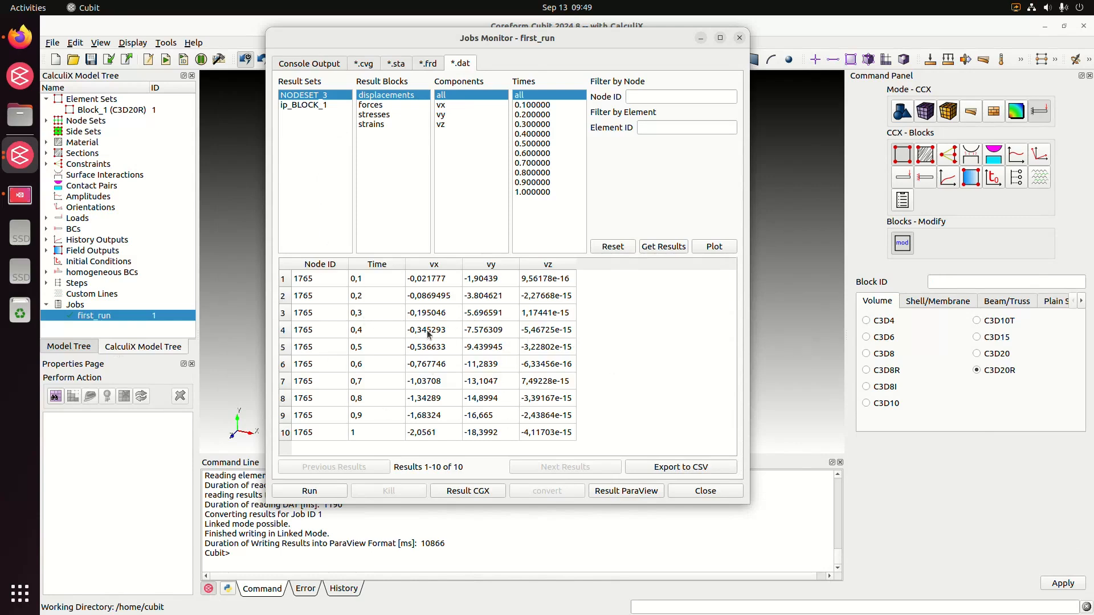
click(371, 105)
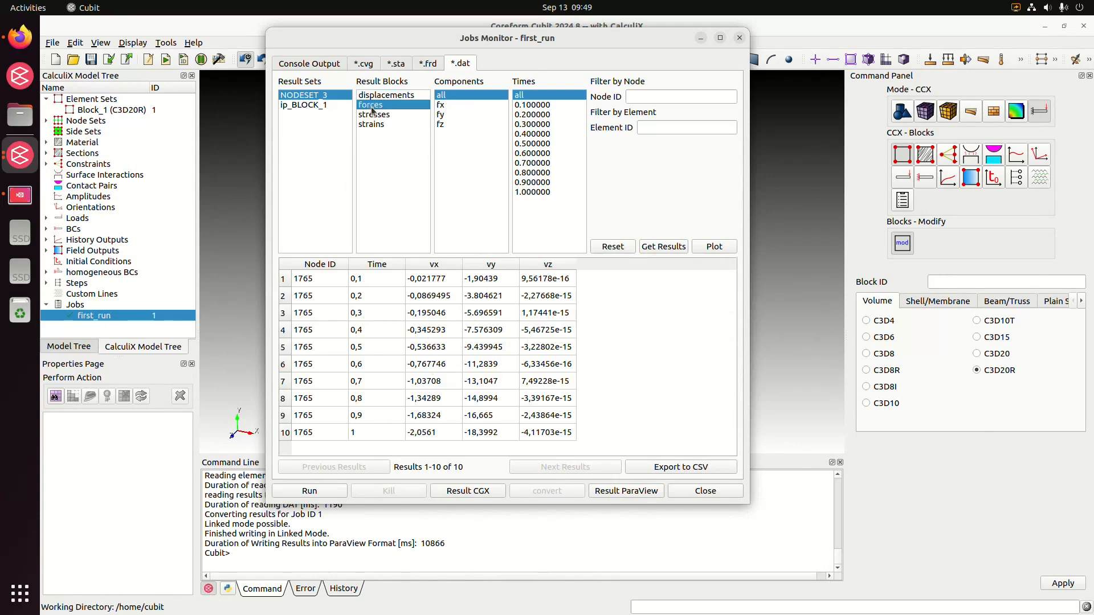
click(654, 246)
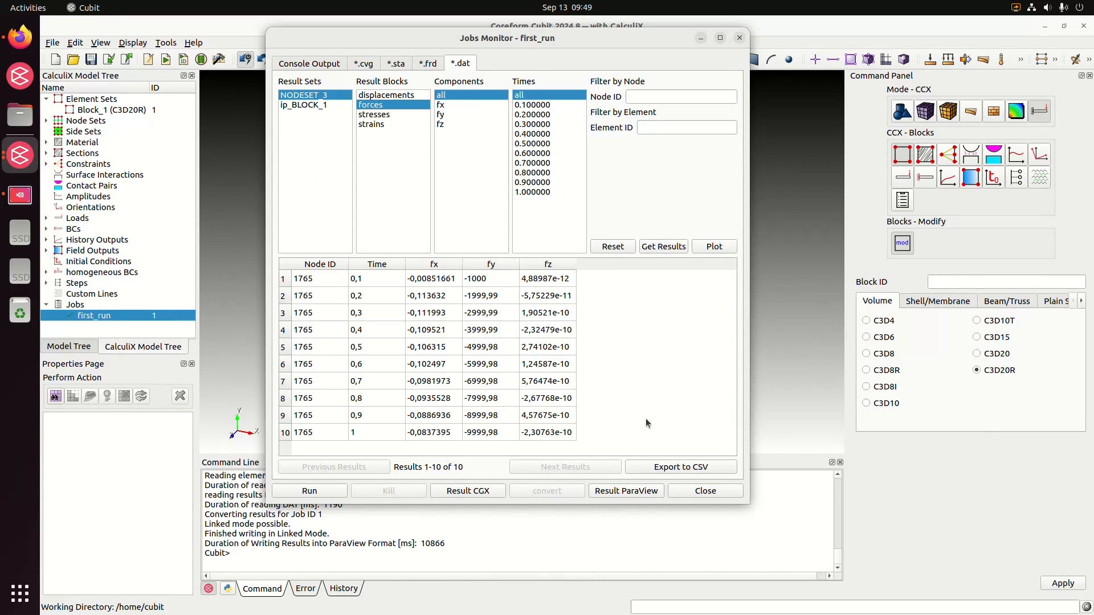
Open the job results in ParaView and load the first_run dataset into the render view.
click(625, 491)
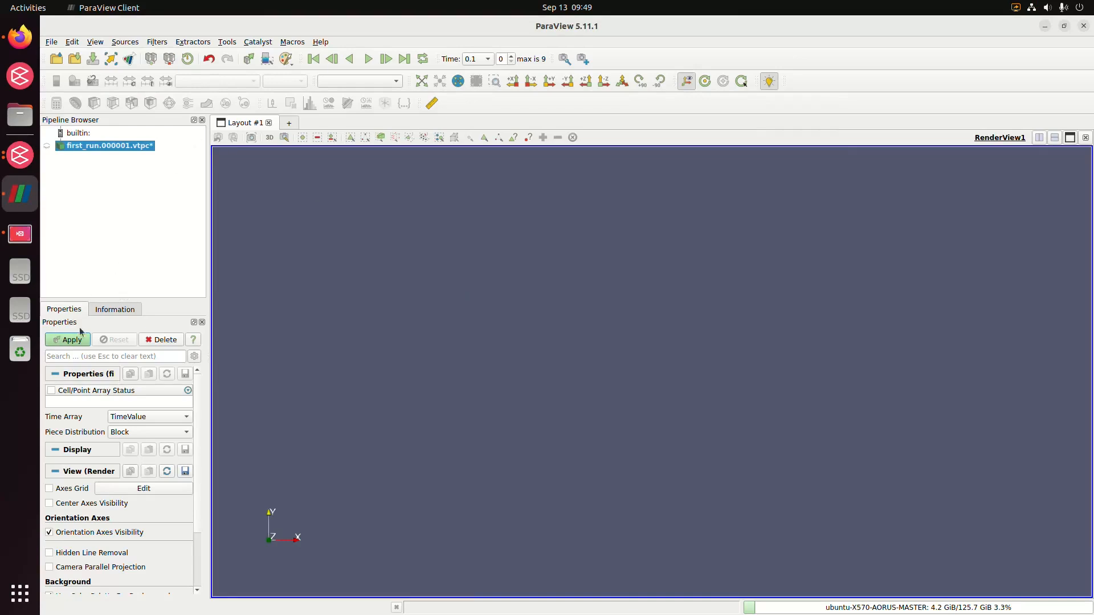
click(76, 337)
drag(797, 375, 422, 273)
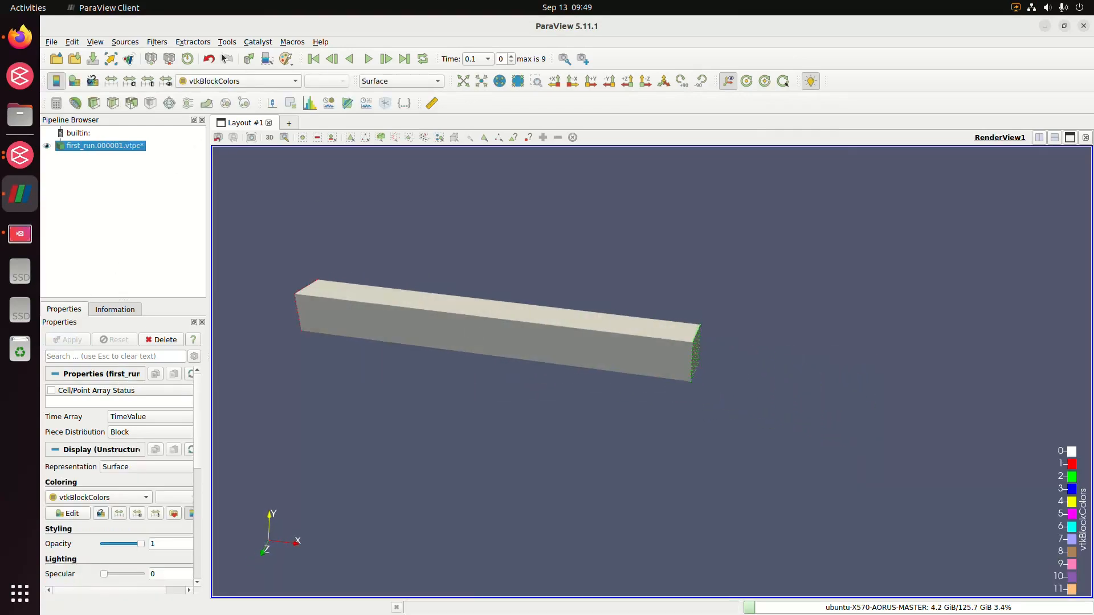
Show the MultiBlock Inspector for the first_run dataset and recentre the beam.
click(95, 42)
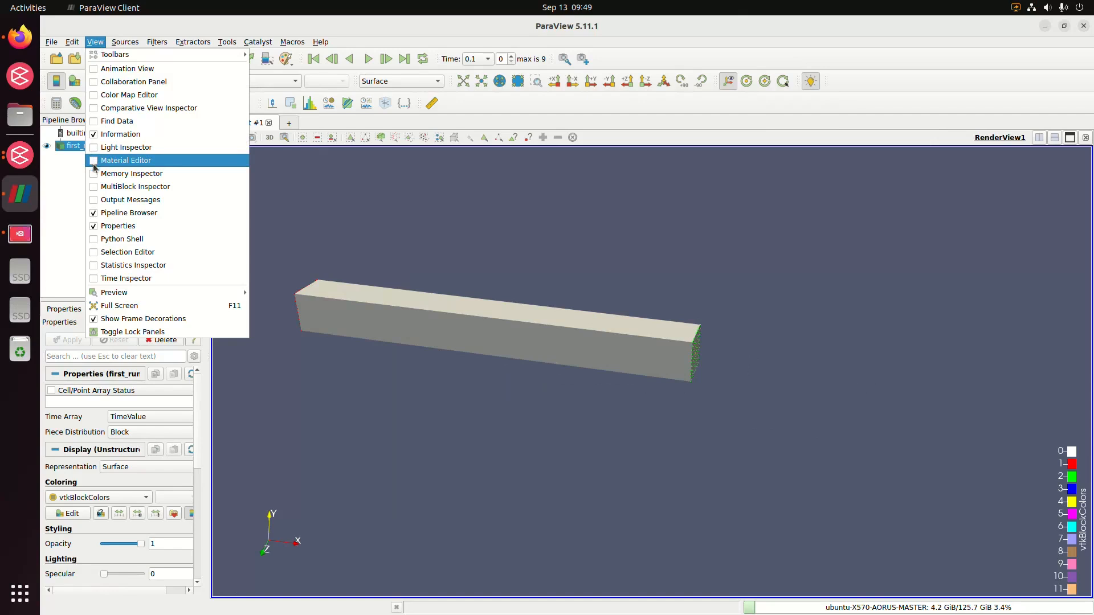
click(95, 187)
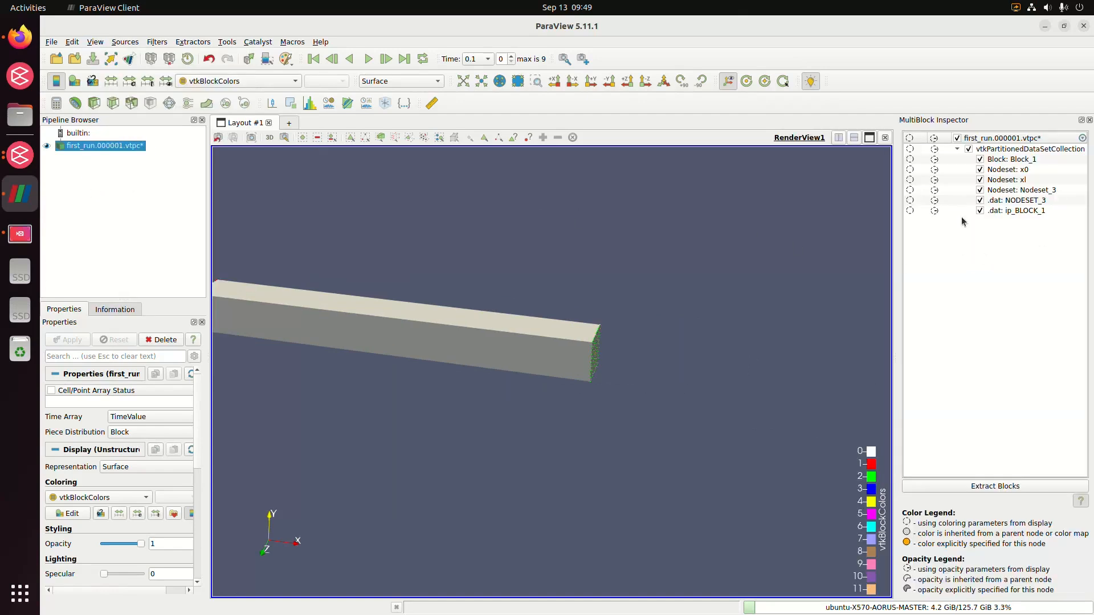
middle_drag(537, 279, 630, 271)
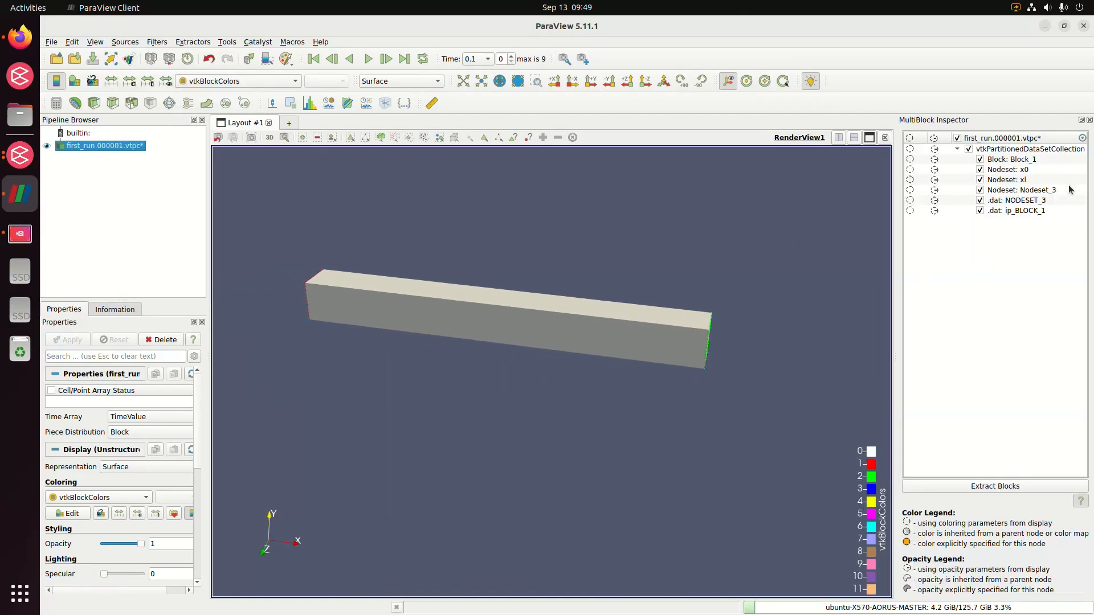
Hide all blocks and examine Block_1, node sets x0, xl and Nodeset_3, and .dat sets NODESET_3 and ip_BLOCK_1 one at a time.
click(968, 149)
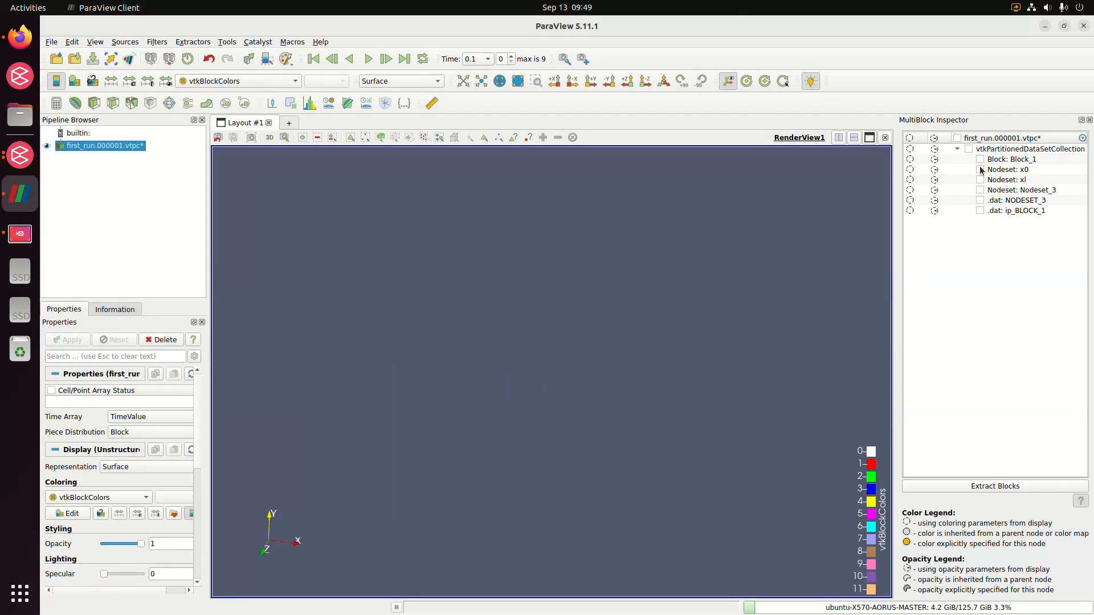
click(980, 160)
click(981, 160)
click(980, 170)
click(981, 170)
click(980, 180)
click(981, 180)
click(981, 190)
drag(732, 308, 708, 312)
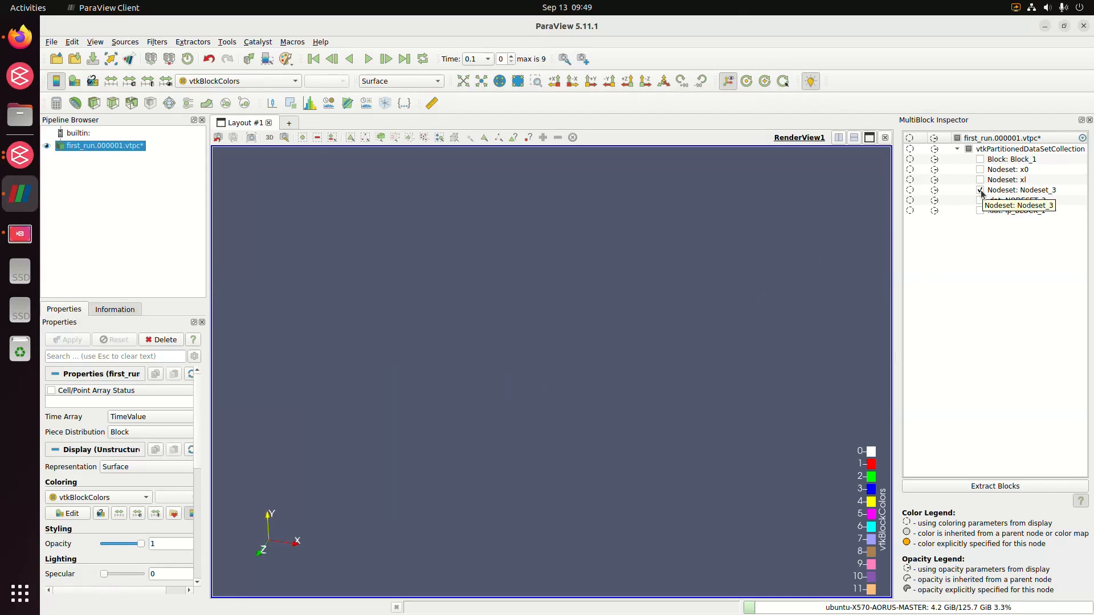
click(980, 190)
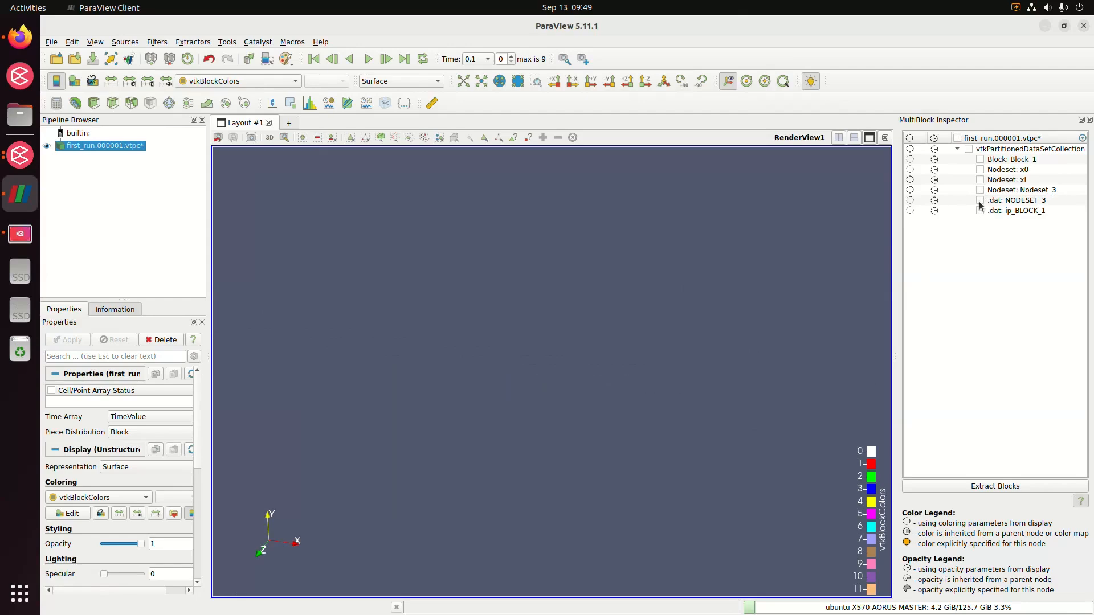
click(980, 201)
click(980, 200)
click(981, 210)
drag(668, 335, 691, 318)
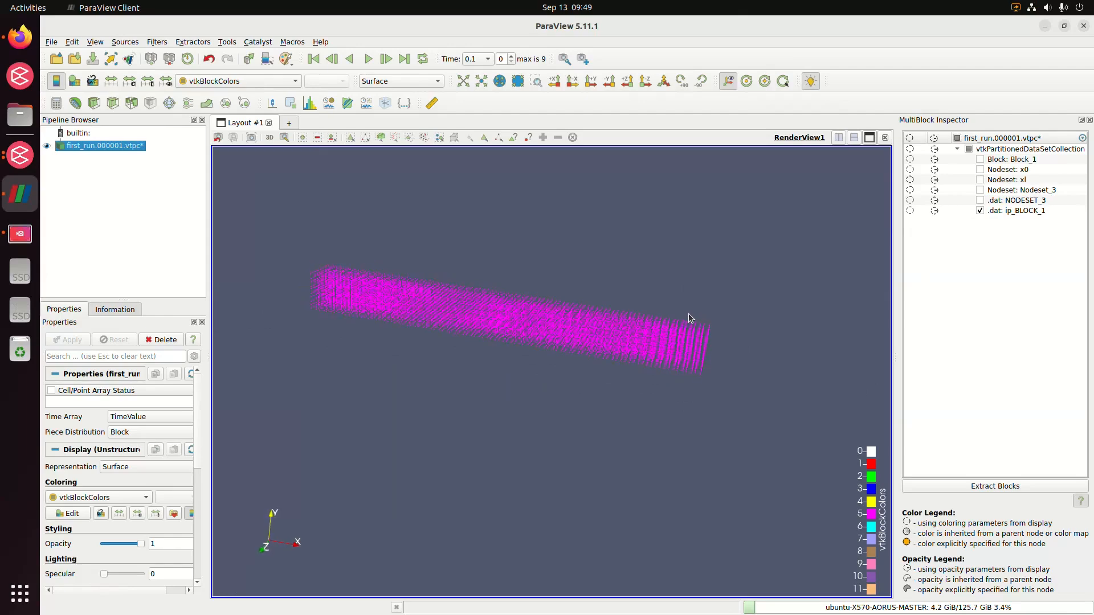
click(981, 210)
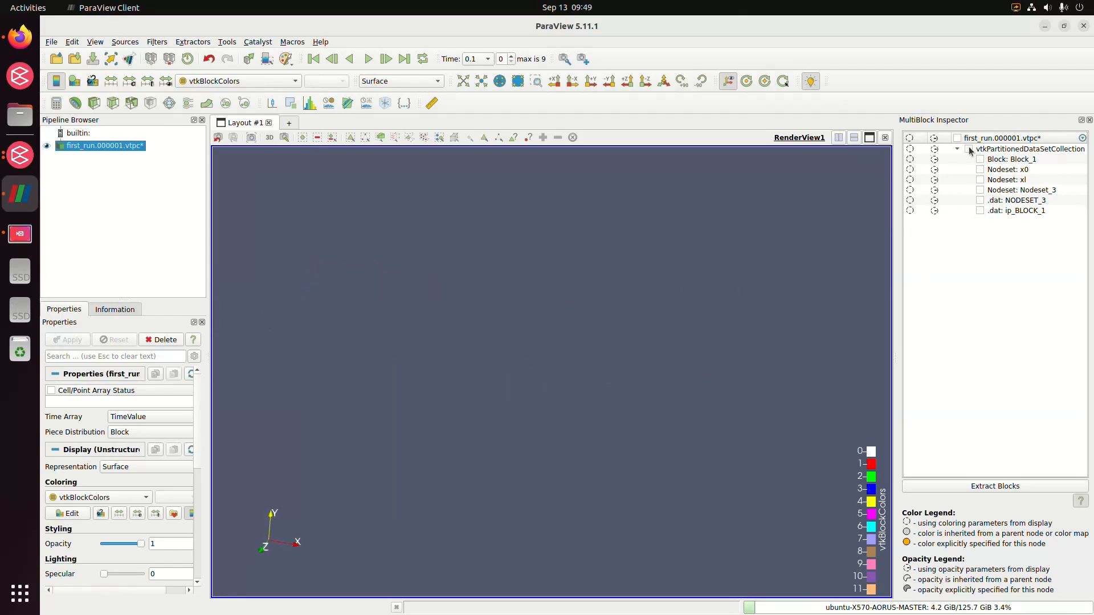
Display only Block_1 and colour it by the DISP magnitude, keeping the Surface representation.
click(968, 148)
click(979, 159)
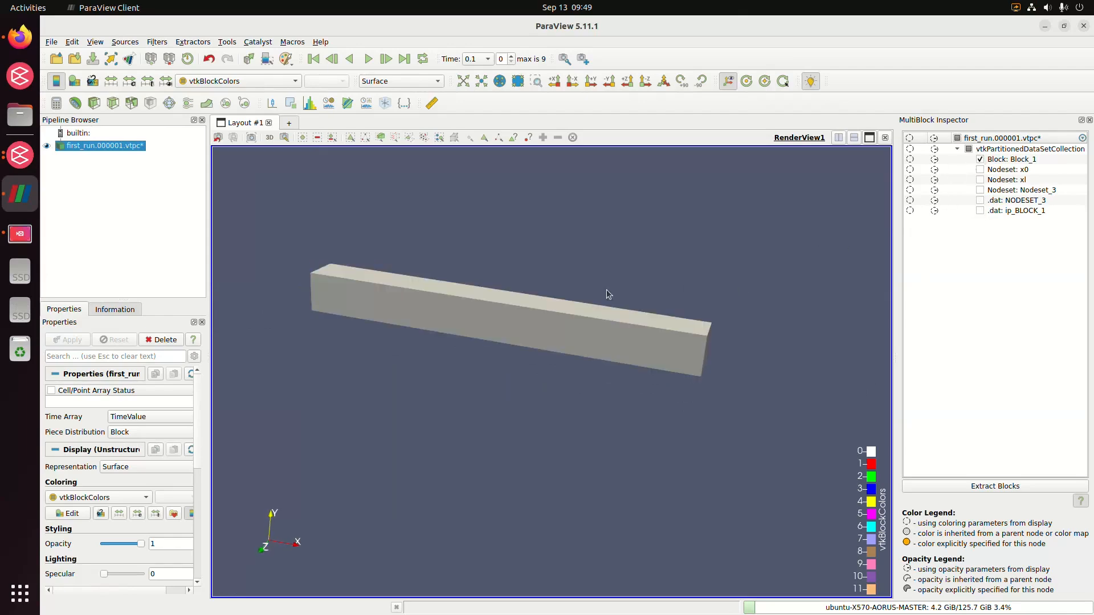
click(234, 82)
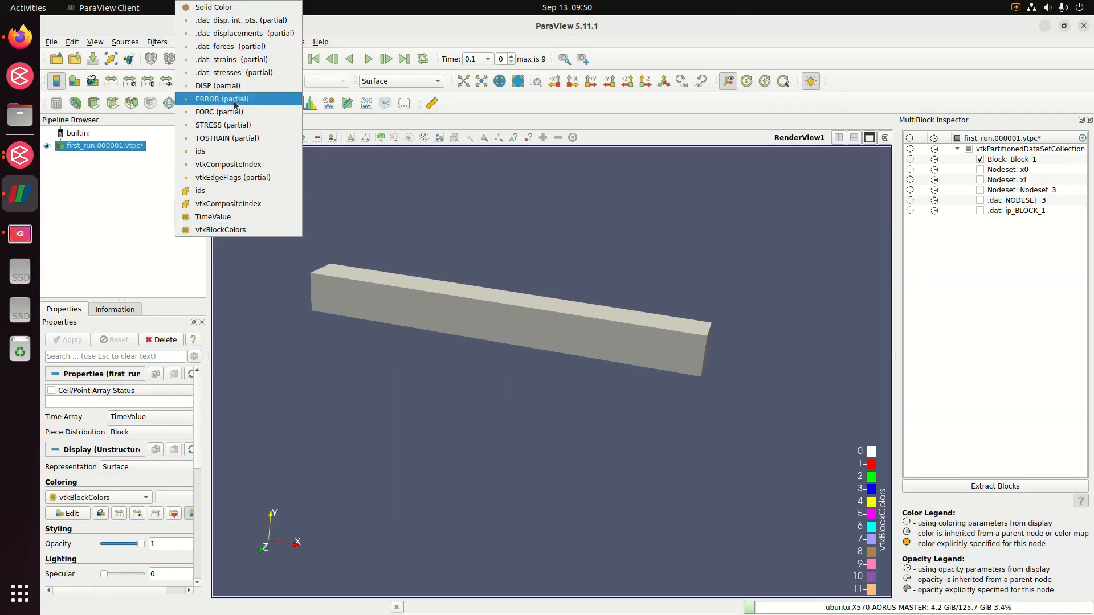
click(240, 85)
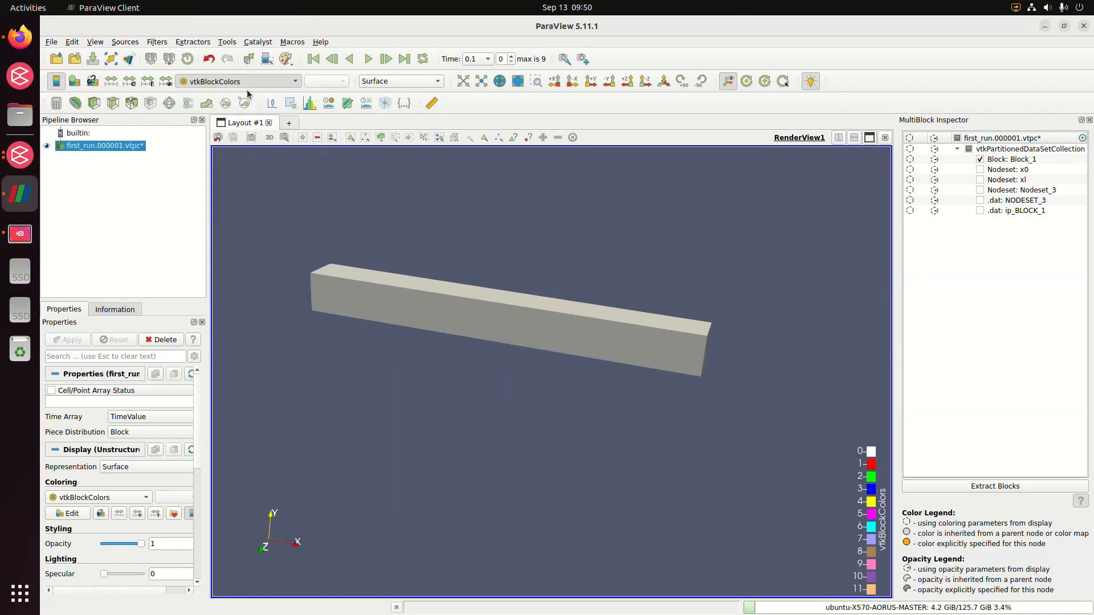
click(330, 81)
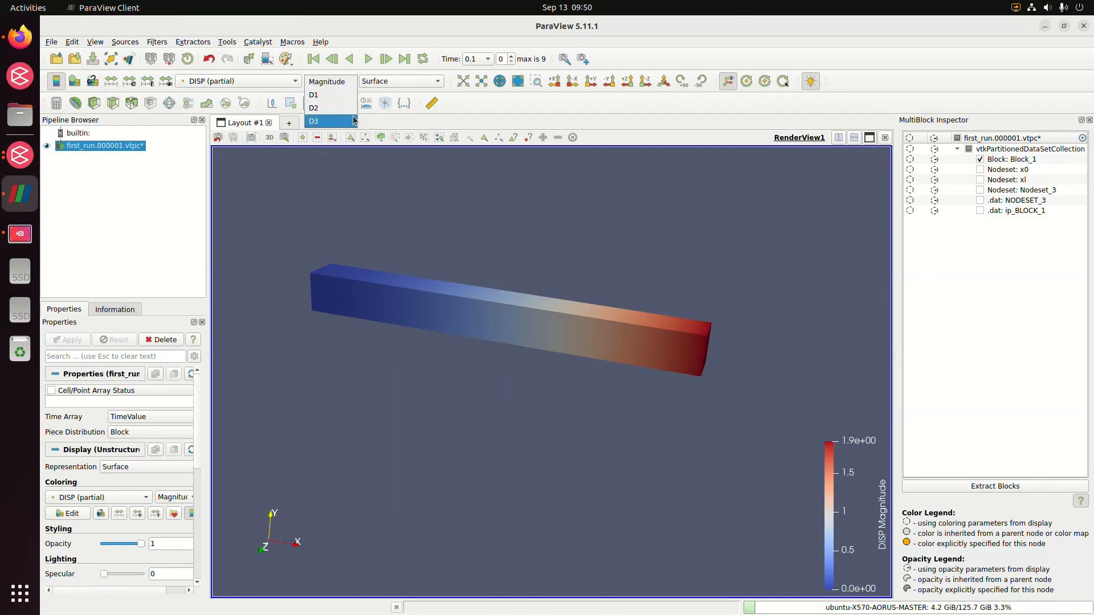
click(391, 85)
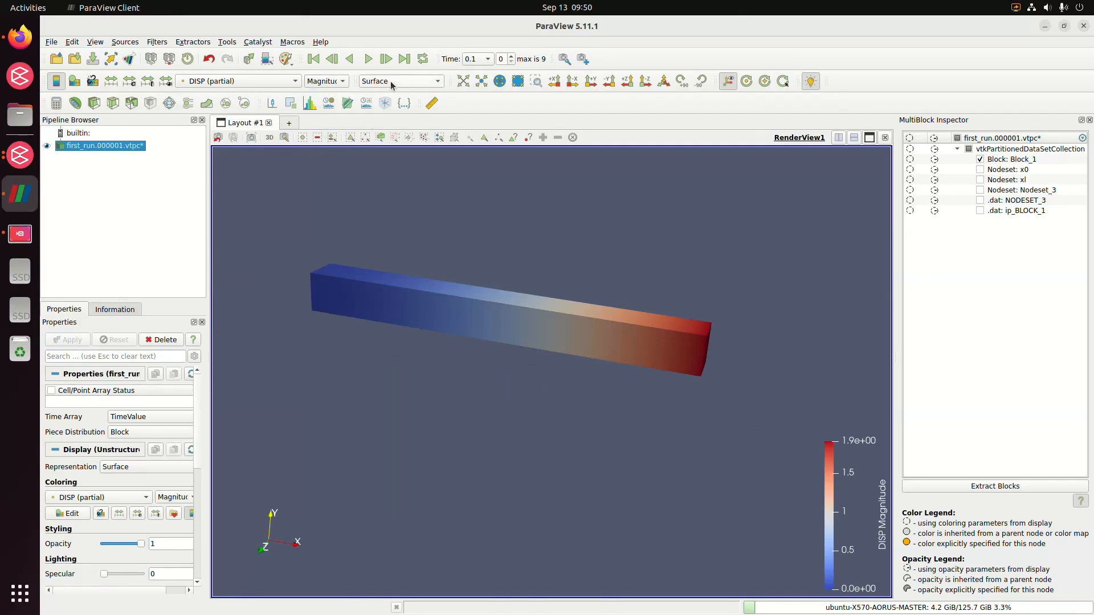
click(390, 86)
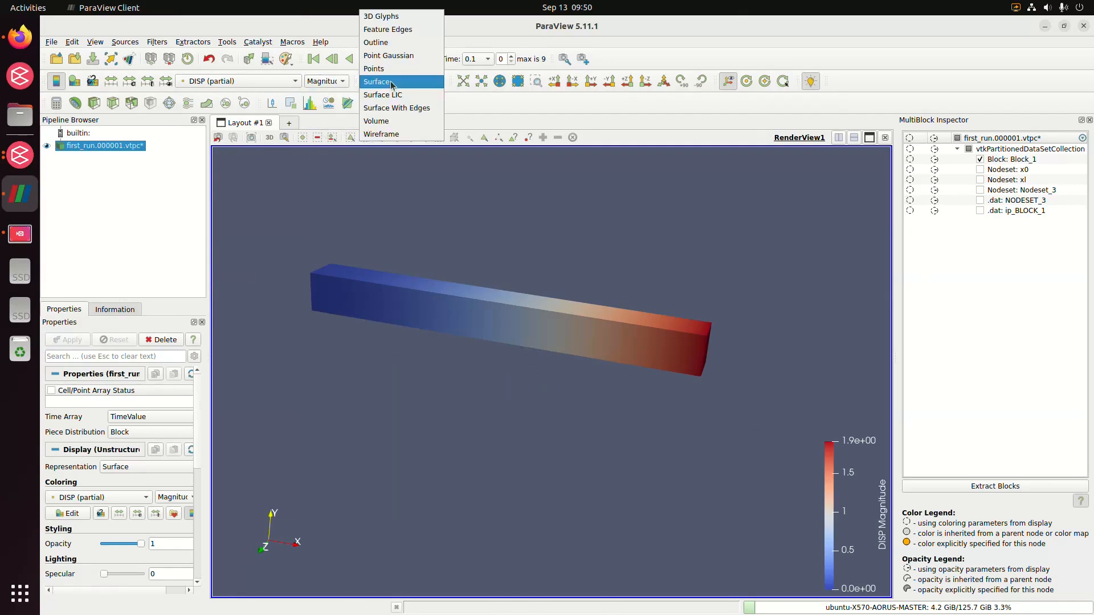
click(534, 236)
drag(409, 261, 397, 276)
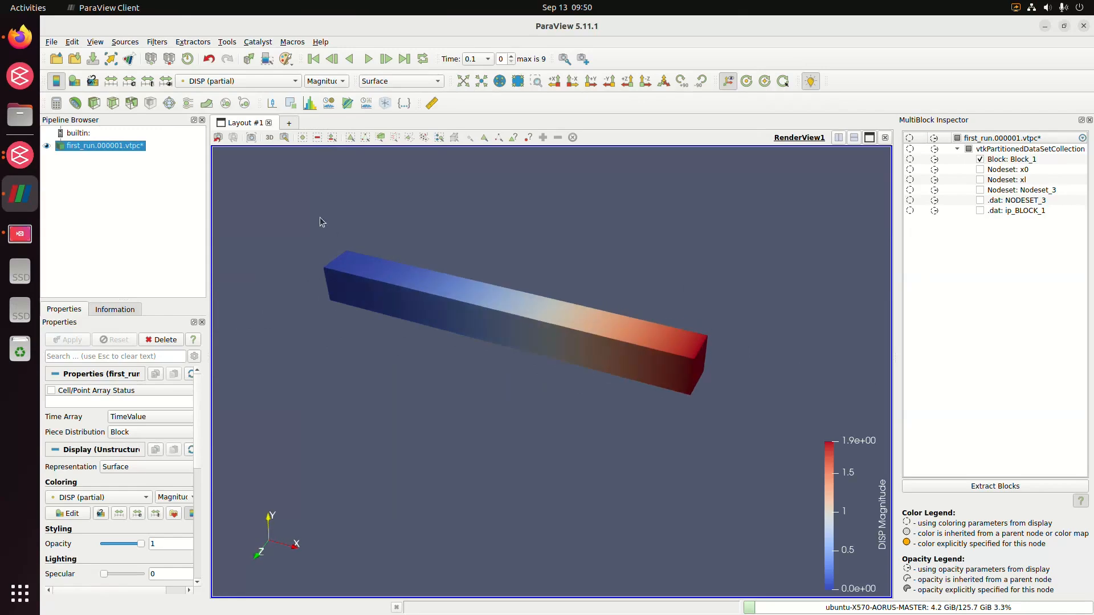
Apply a Warp By Vector filter to the first_run results and display only its Block_1.
click(206, 102)
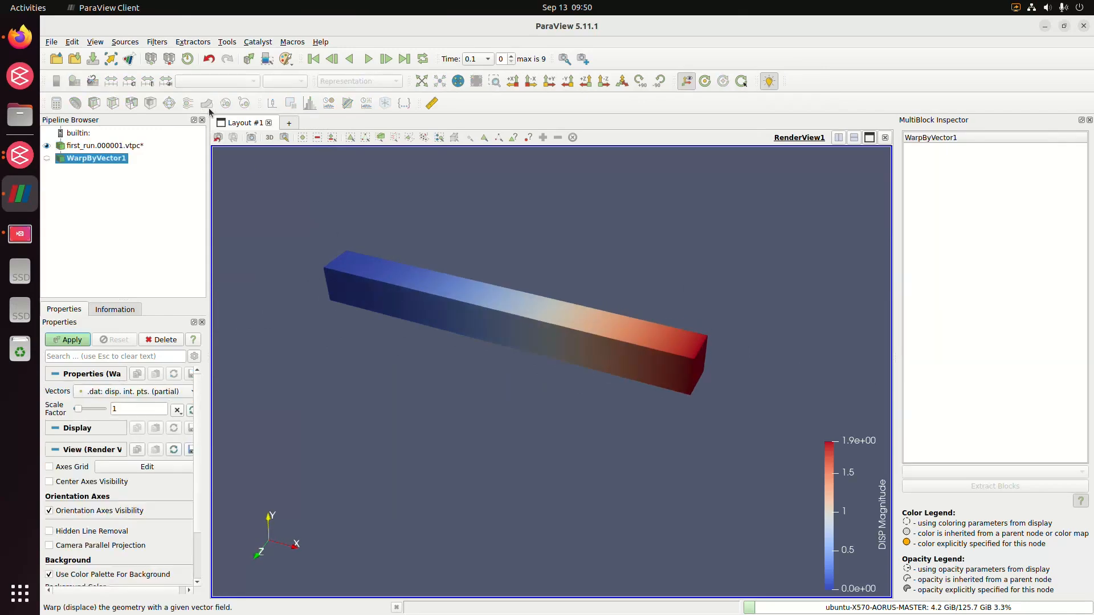
click(83, 342)
drag(514, 359, 570, 296)
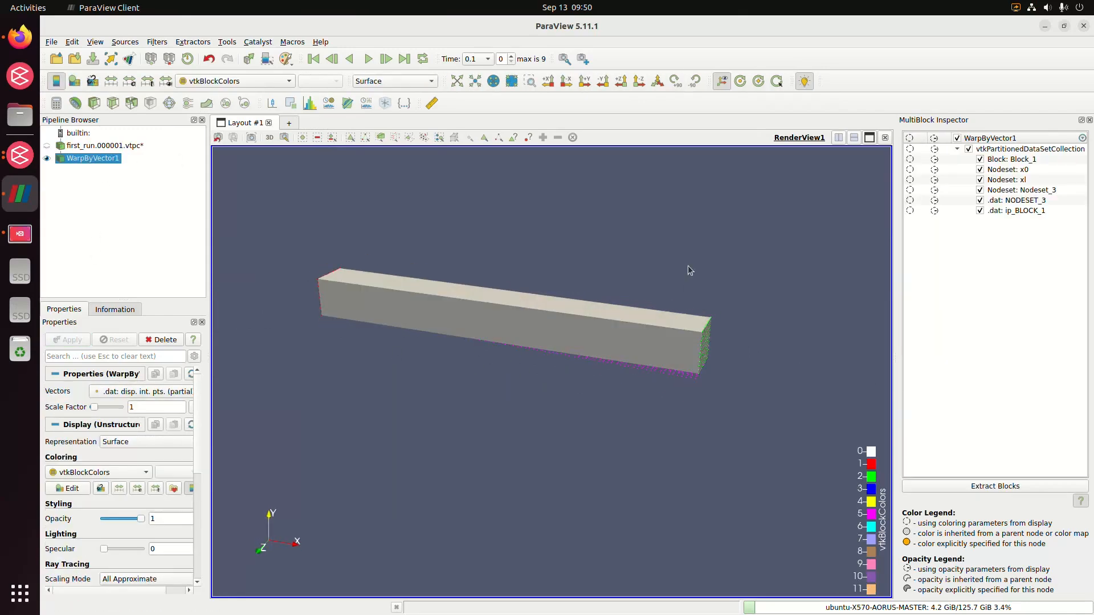
click(969, 151)
click(980, 159)
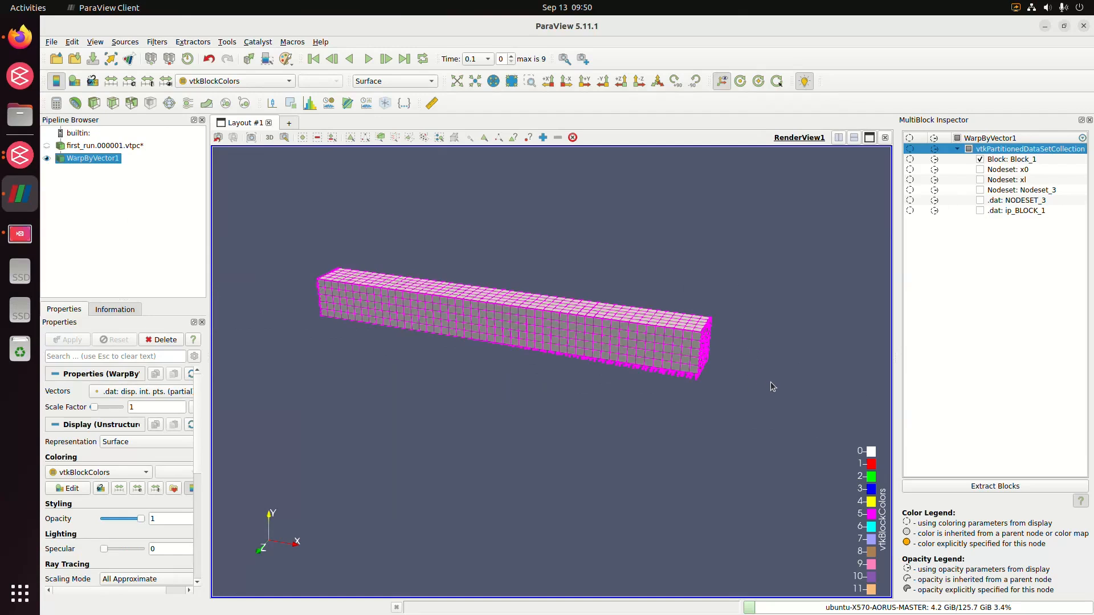
click(752, 361)
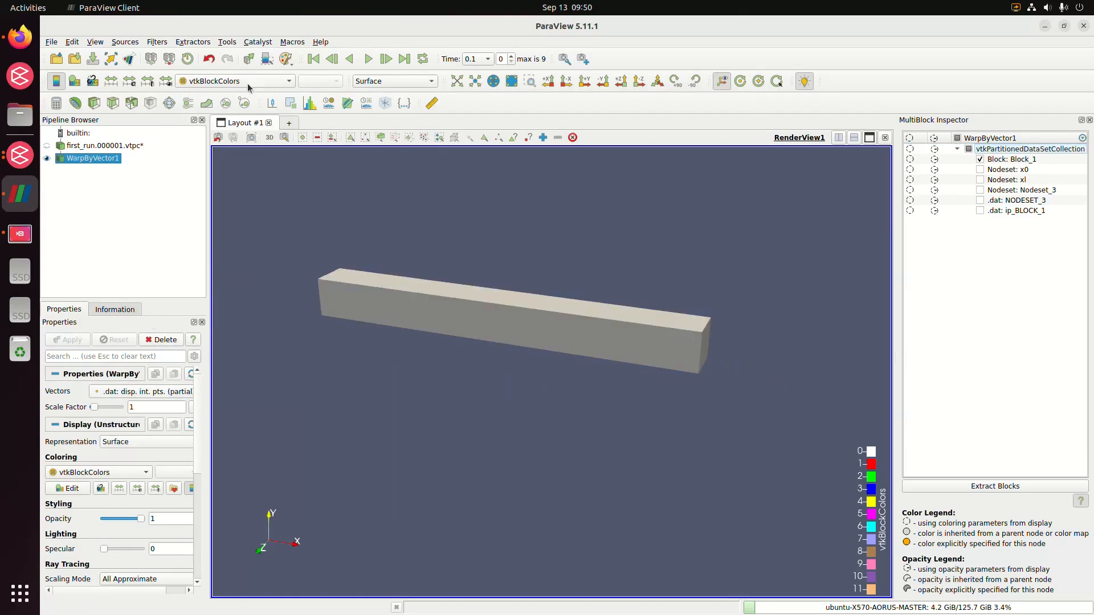
Set the Warp By Vector filter's vectors to DISP and apply it to the beam.
click(143, 392)
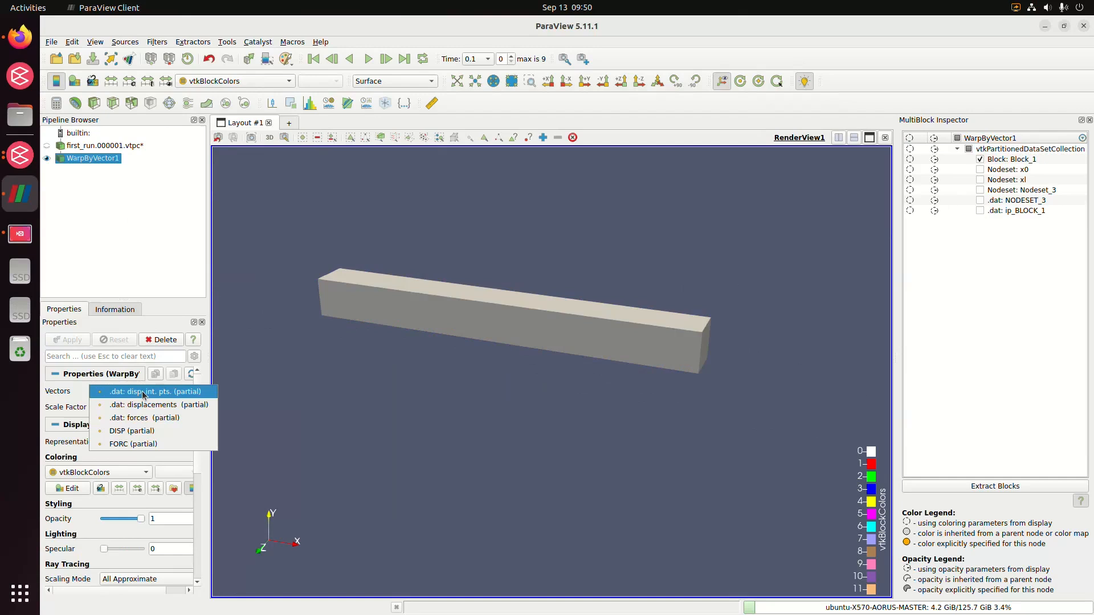
click(146, 431)
click(57, 342)
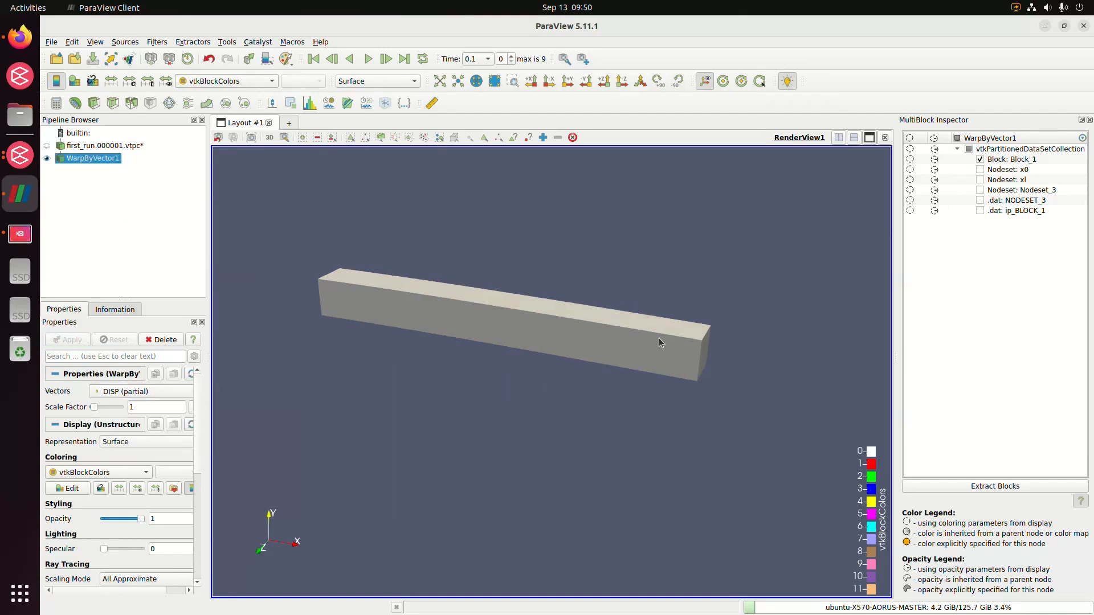
drag(659, 337, 600, 356)
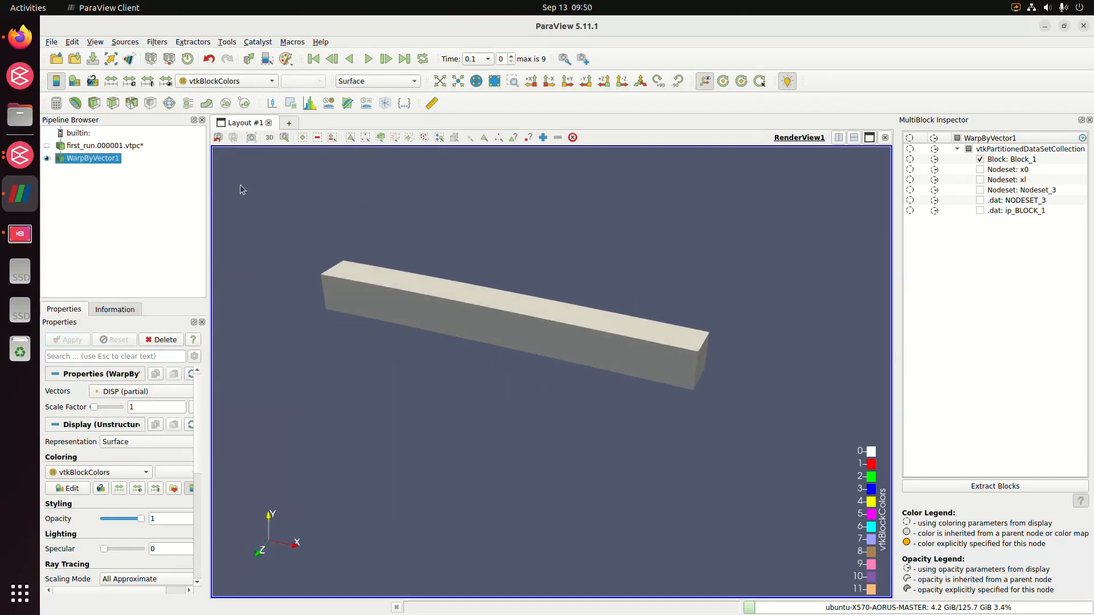
Apply a warp scale factor of 1.75095 and play the beam's deformation through the time steps twice.
drag(97, 410, 98, 410)
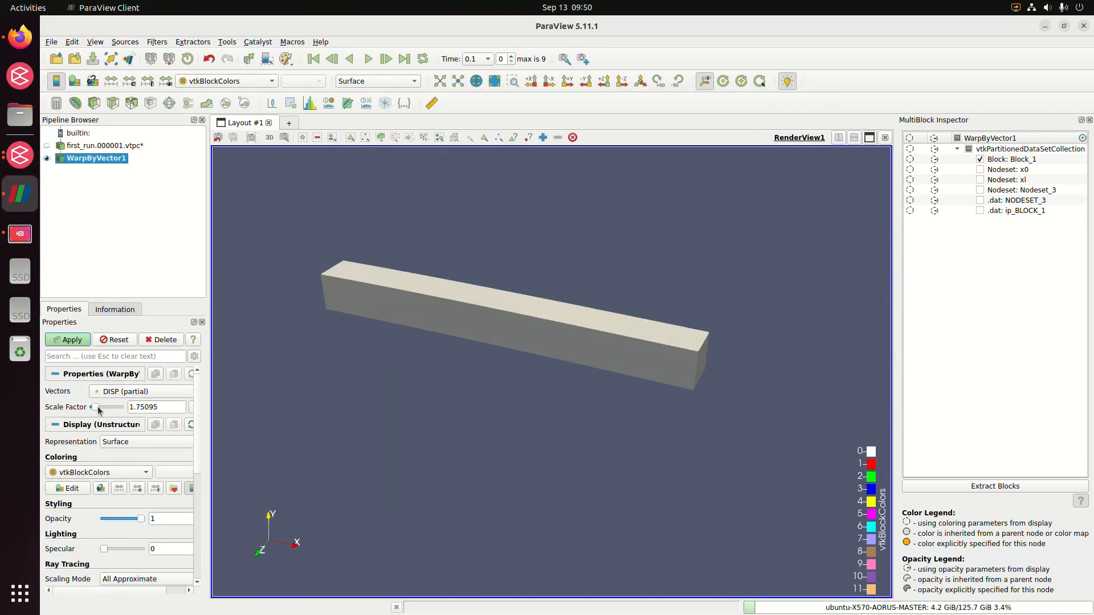
click(84, 341)
click(368, 59)
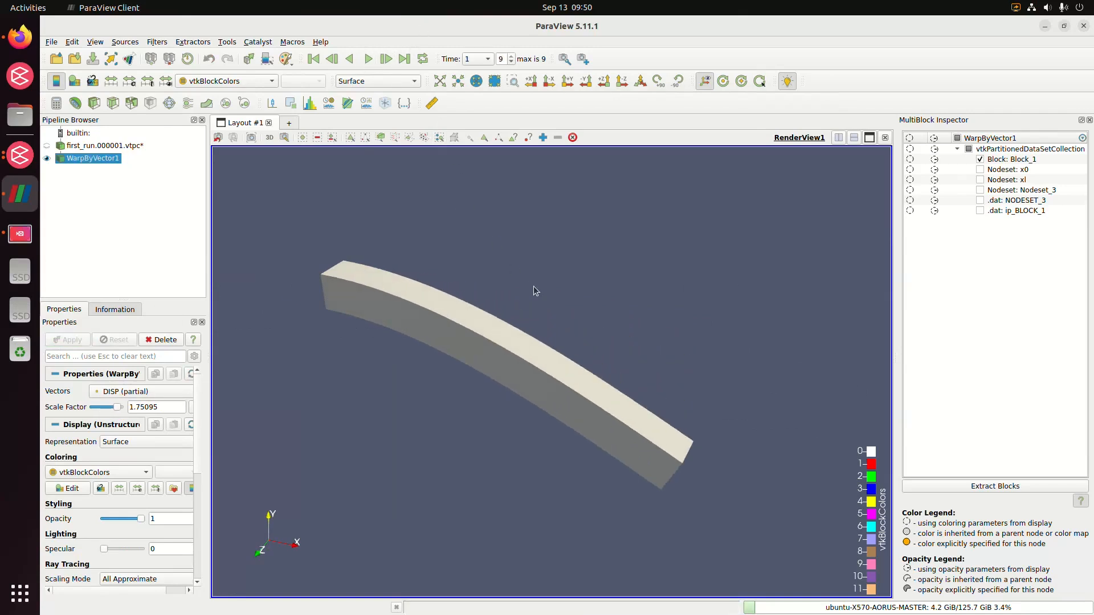
click(368, 58)
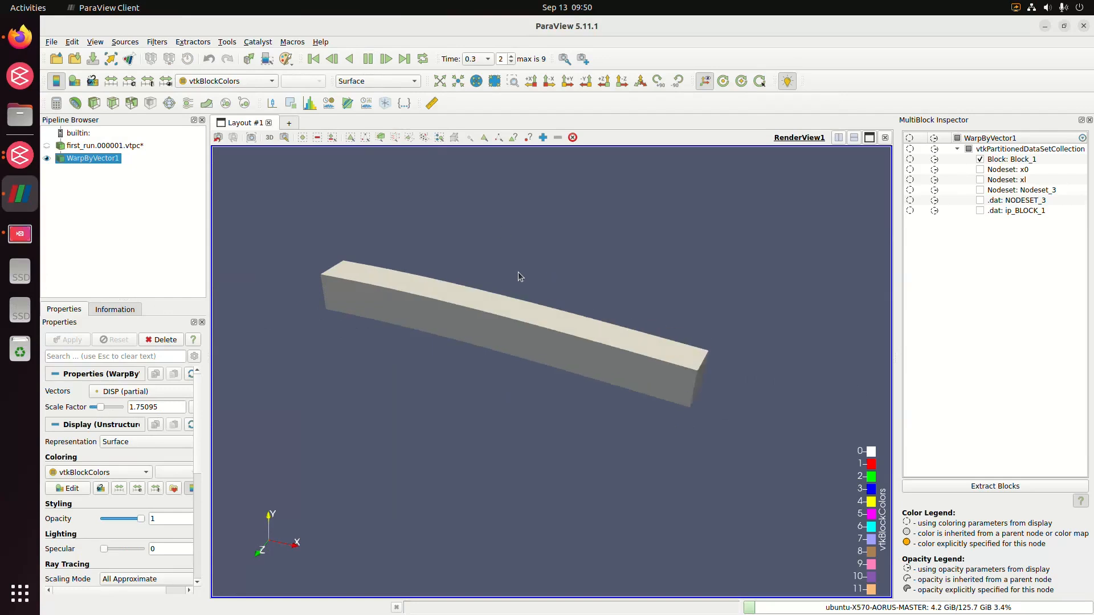
Show Block_1 of the undeformed first_run dataset together with the warped beam.
click(131, 147)
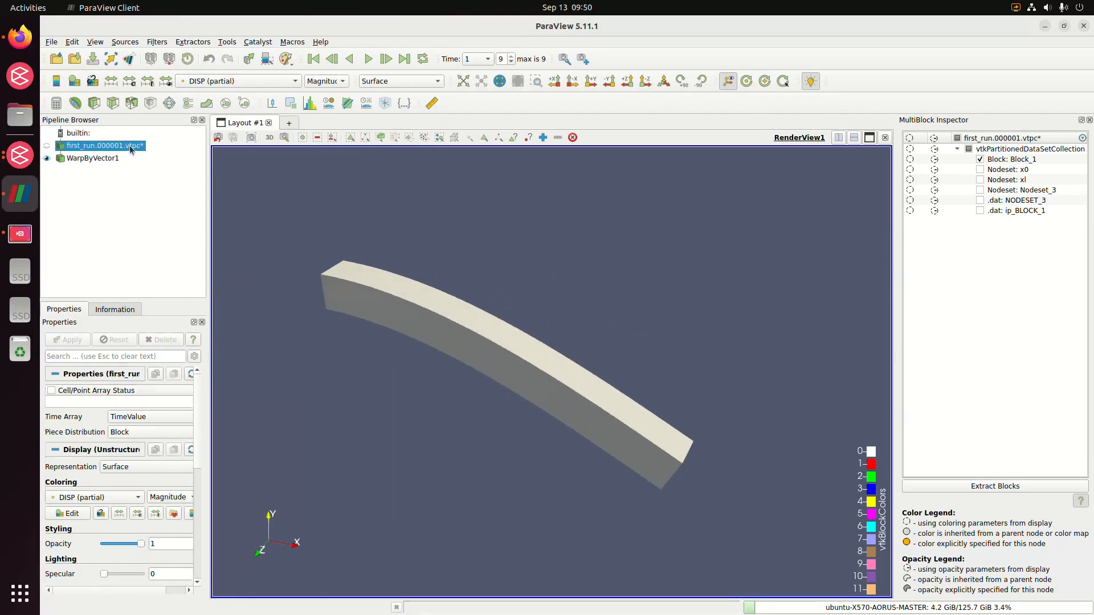
click(982, 163)
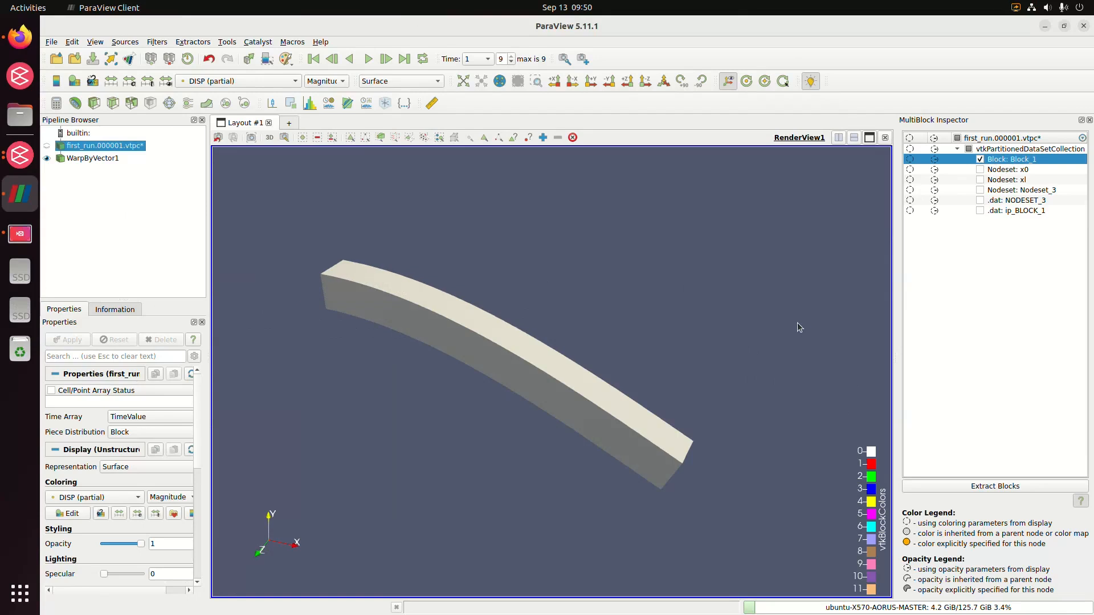
click(47, 145)
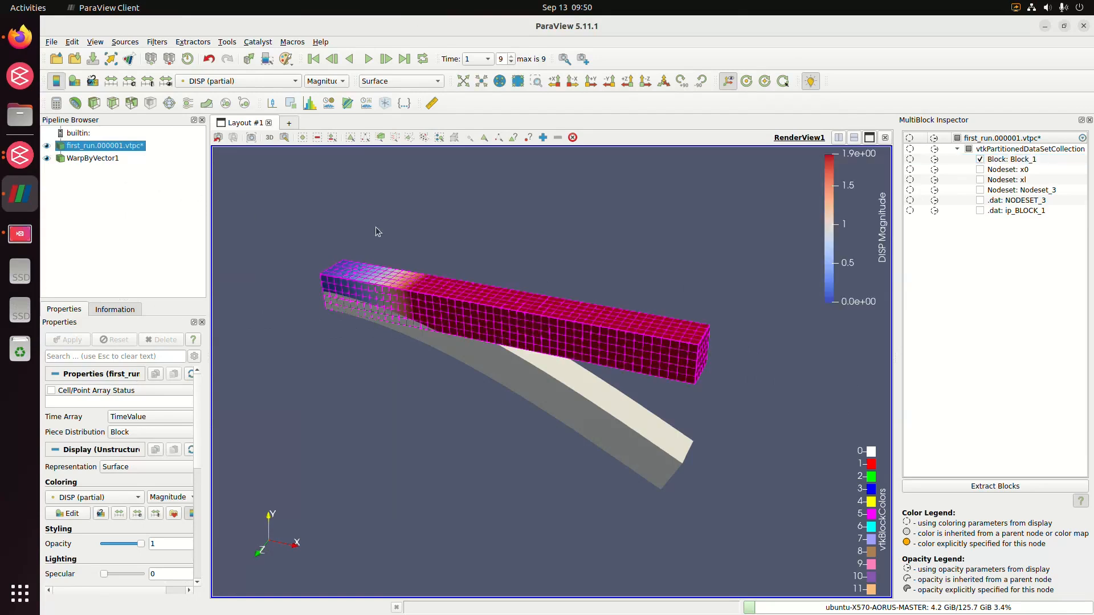
drag(559, 328, 568, 307)
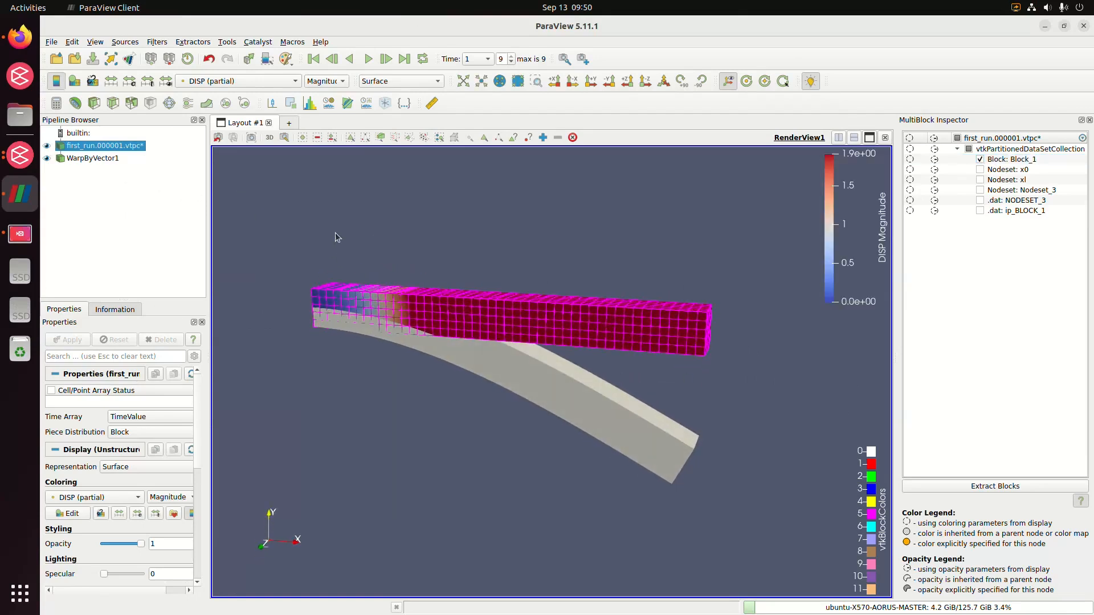
Display the undeformed first_run beam in Solid Color as a Wireframe and clear its block highlighting.
click(239, 82)
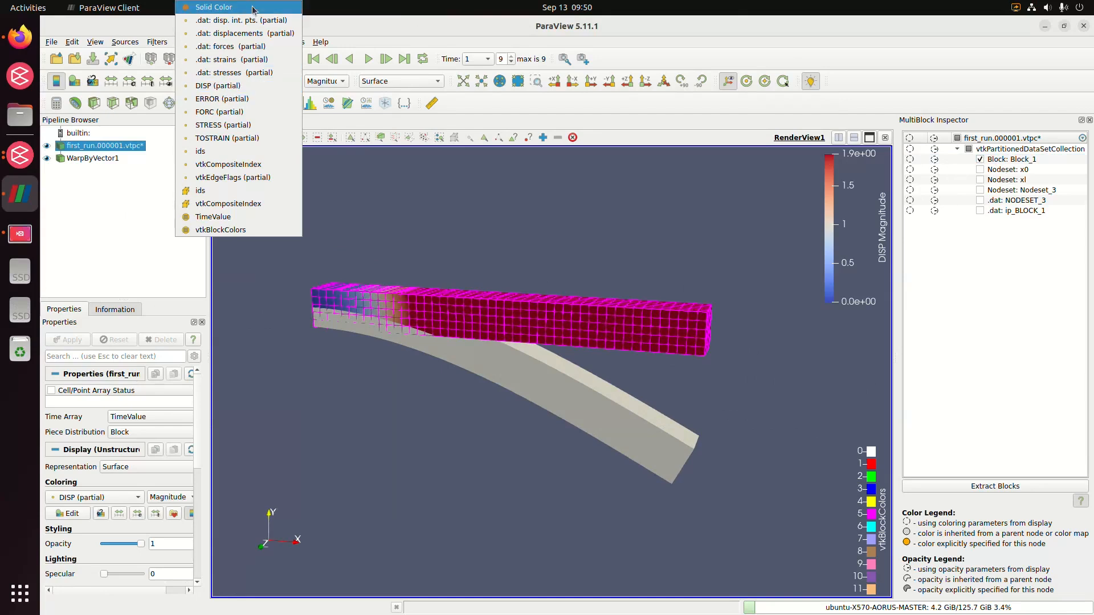
click(214, 6)
click(383, 81)
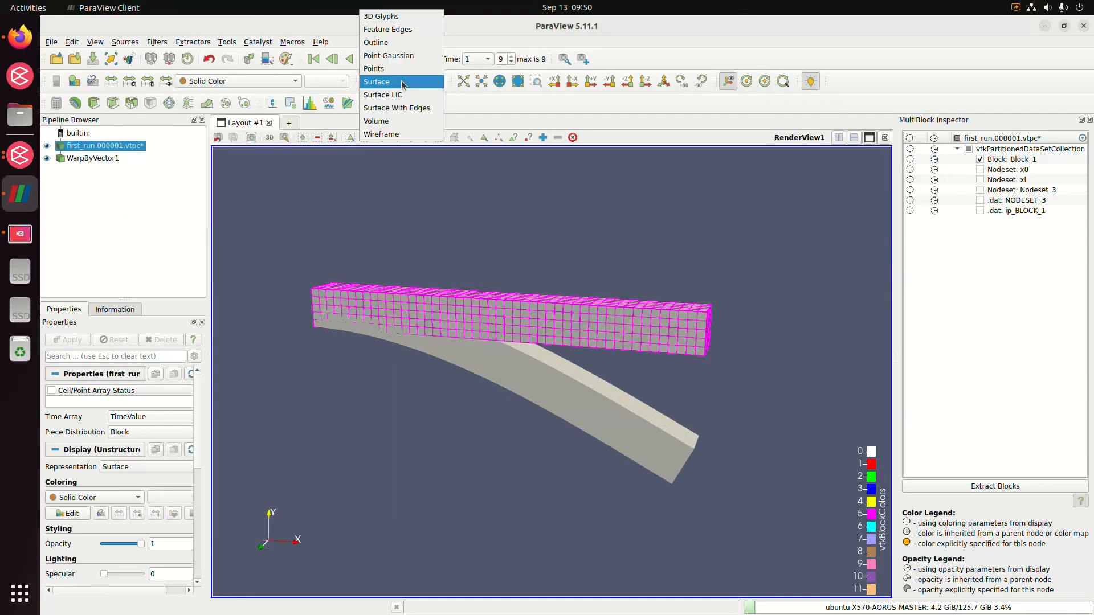
click(408, 135)
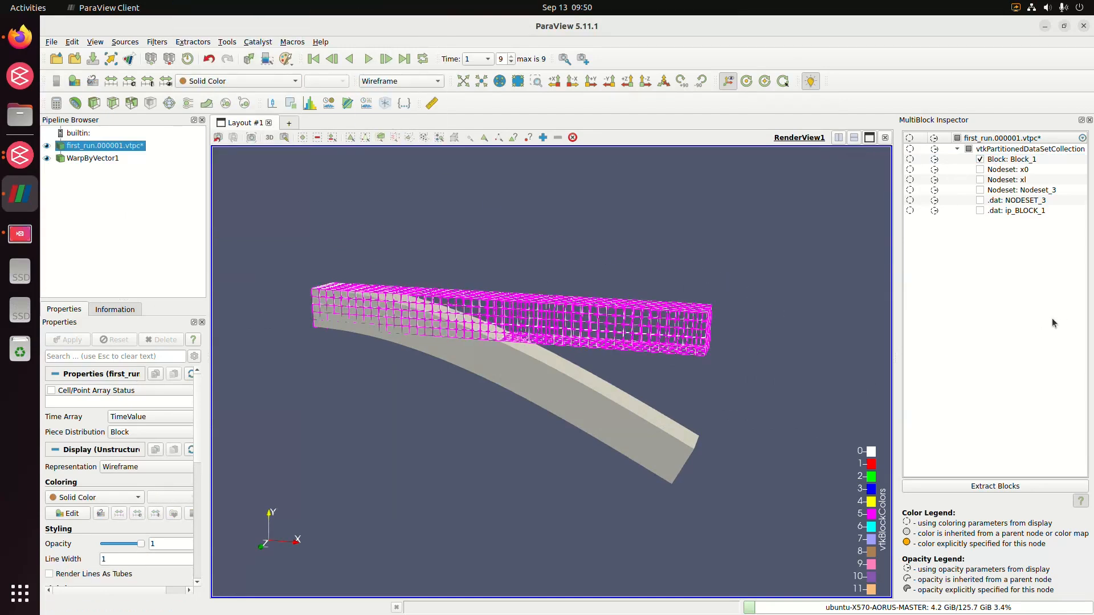
click(1019, 211)
click(1005, 253)
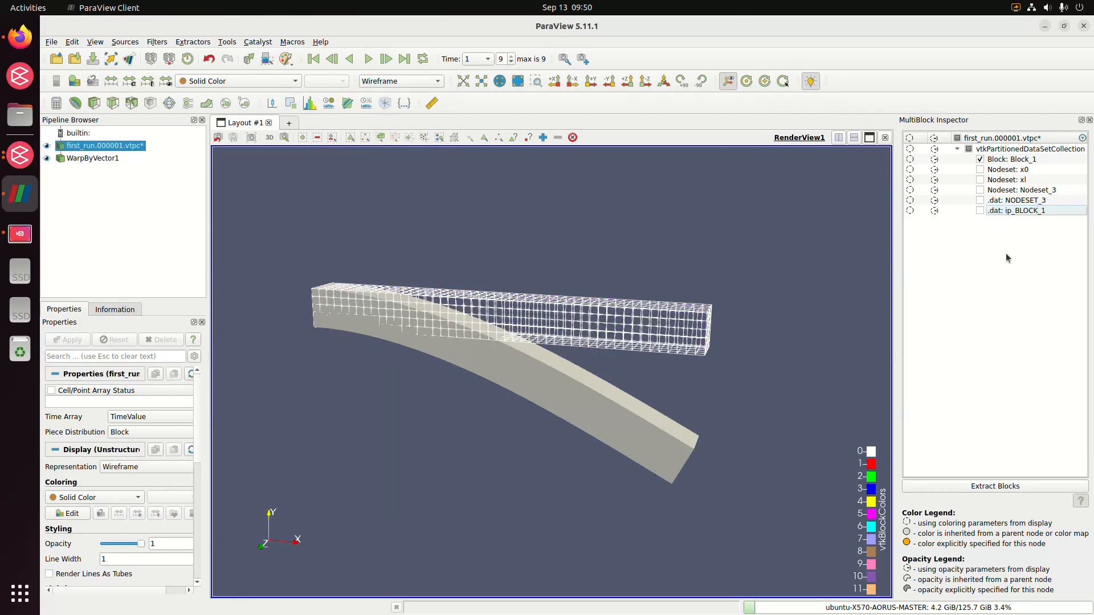
drag(746, 324, 725, 324)
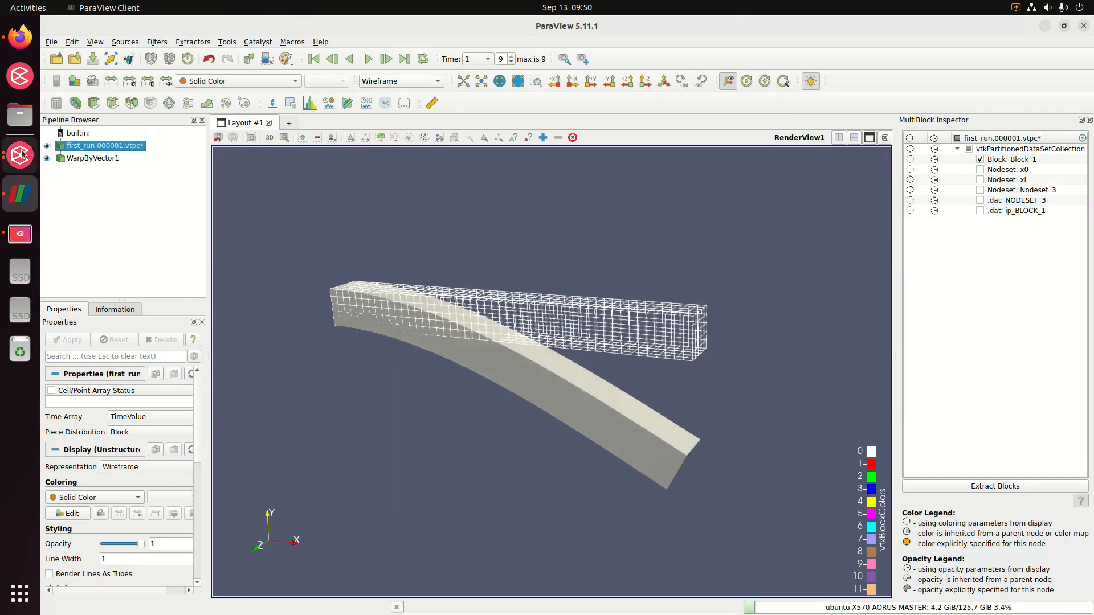
Colour the warped beam by the DISP magnitude.
click(91, 158)
click(245, 81)
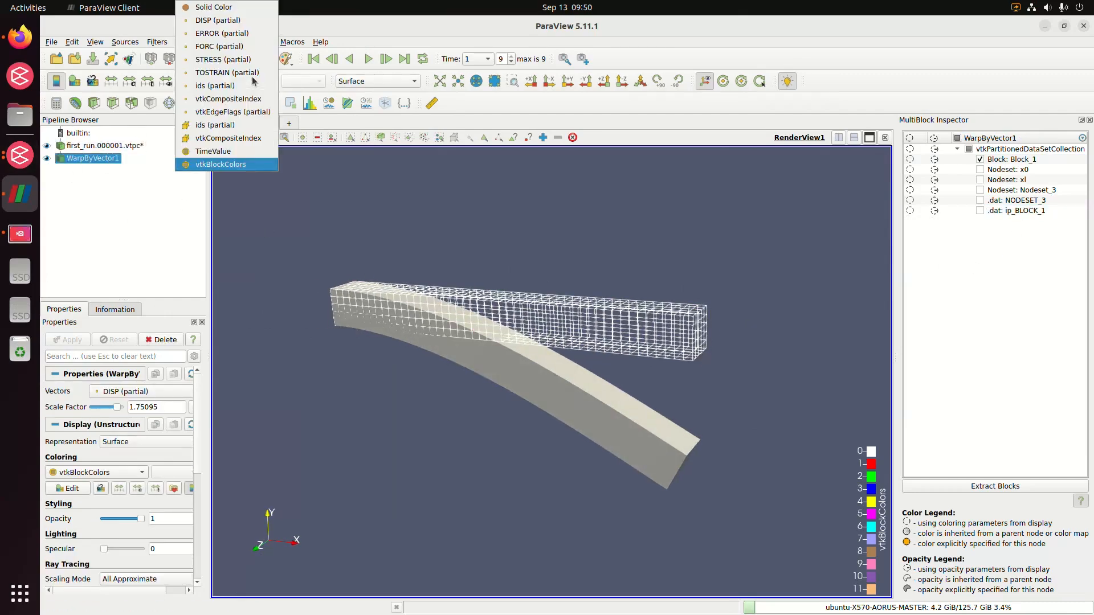
click(251, 20)
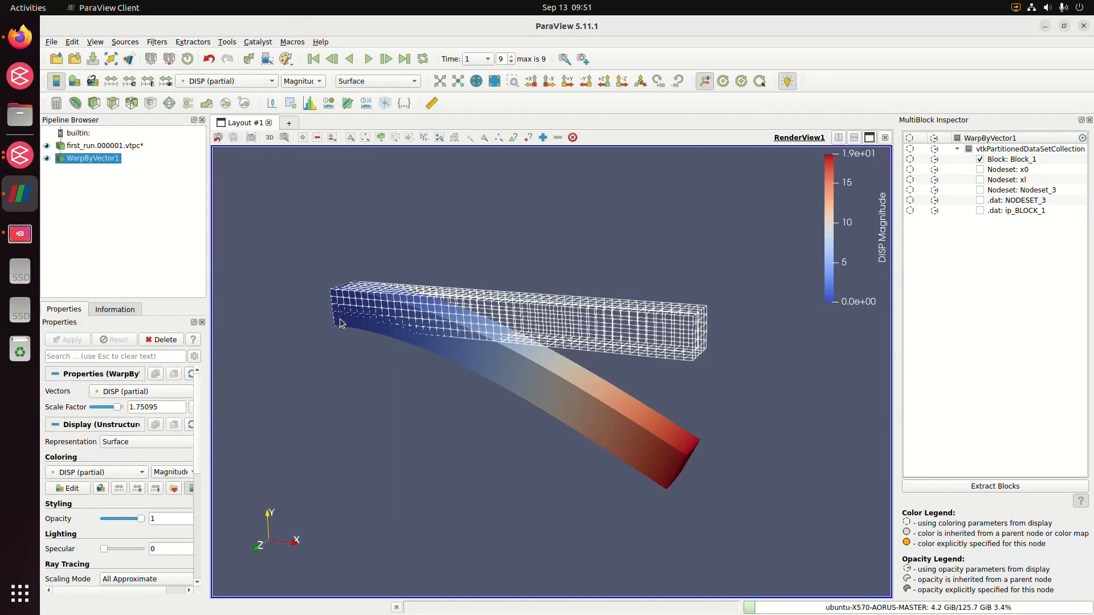
Set the warp scale factor to 1, apply it and replay the deformation animation against the wireframe.
drag(118, 407, 100, 407)
click(164, 408)
double_click(173, 408)
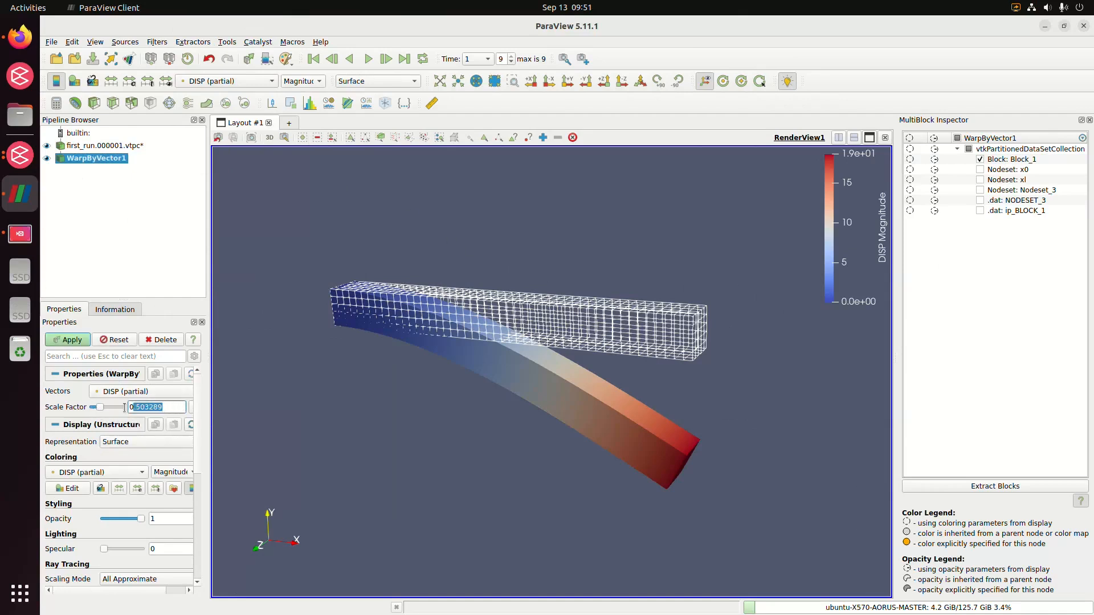
text(1)
click(83, 345)
click(368, 61)
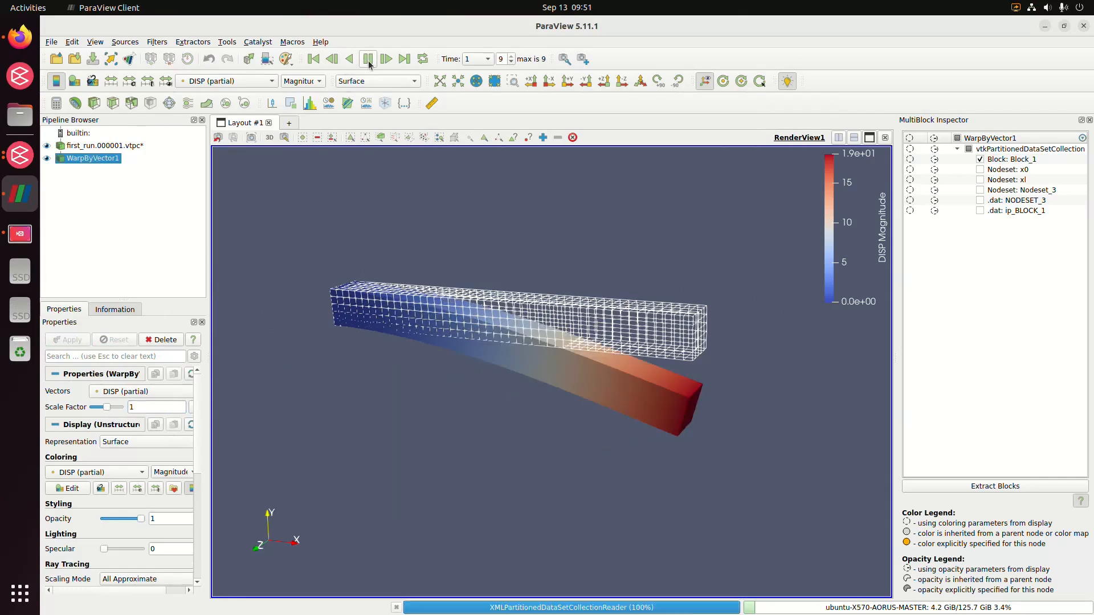
drag(526, 312, 544, 322)
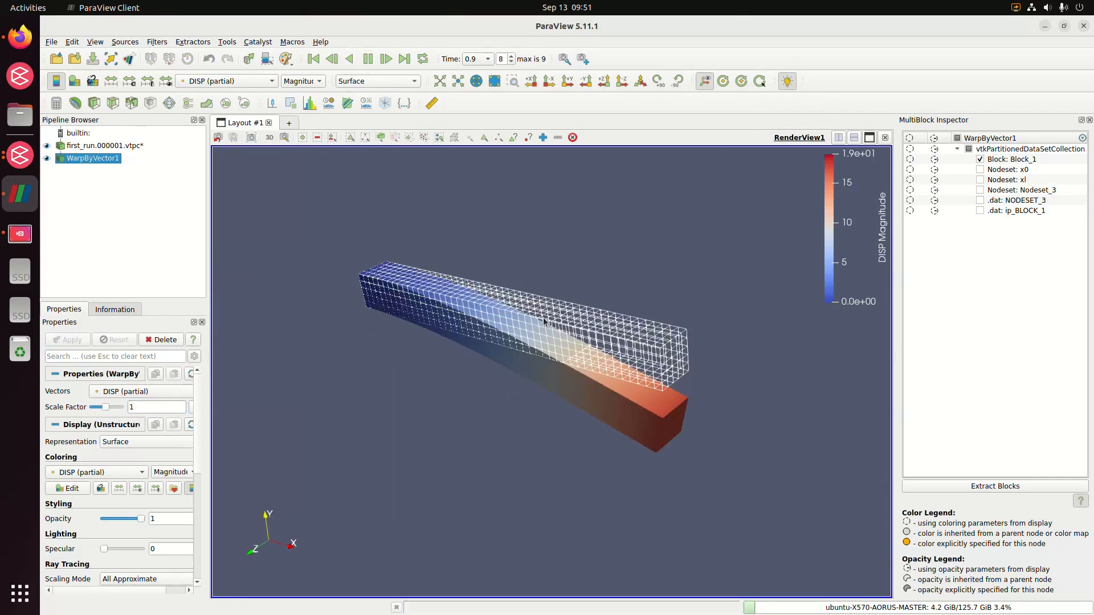
drag(493, 388, 520, 372)
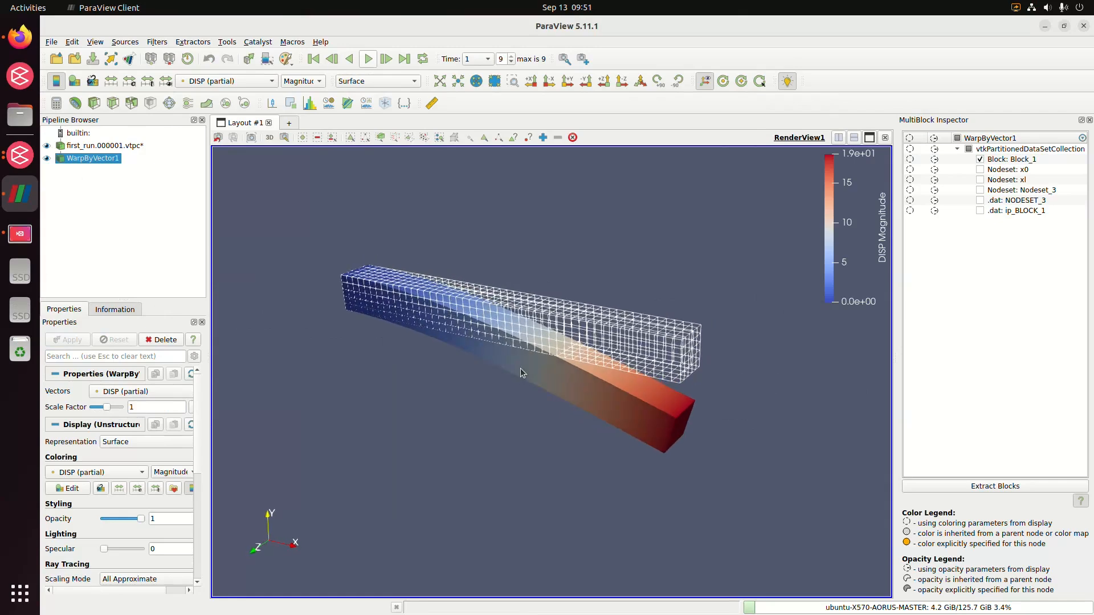
Close ParaView and the first_run Jobs Monitor, returning to the meshed beam in Coreform Cubit.
click(1083, 27)
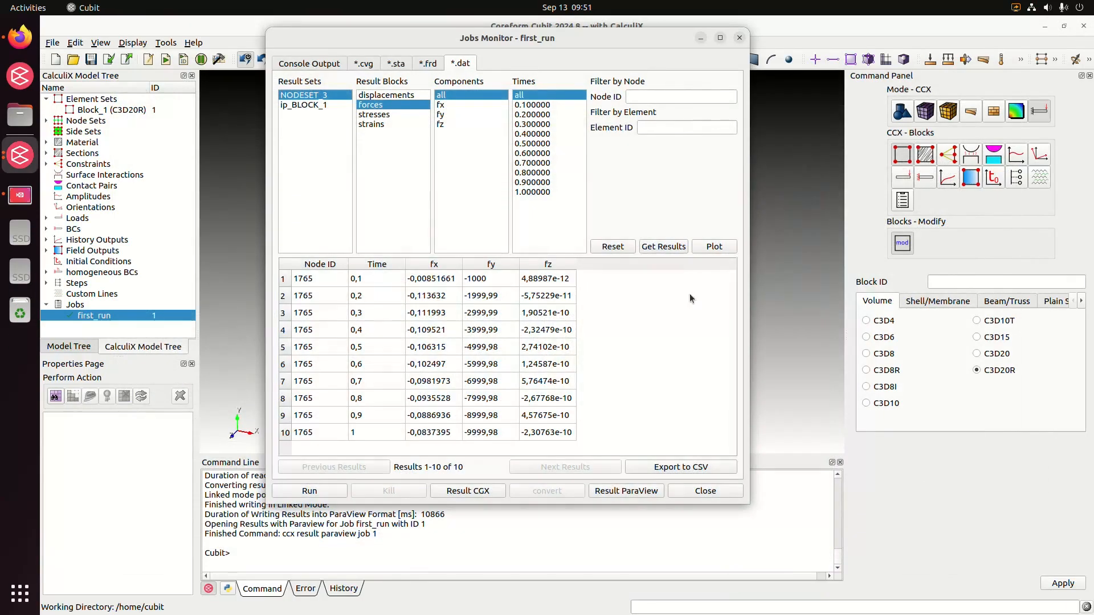
click(708, 492)
drag(496, 312, 467, 354)
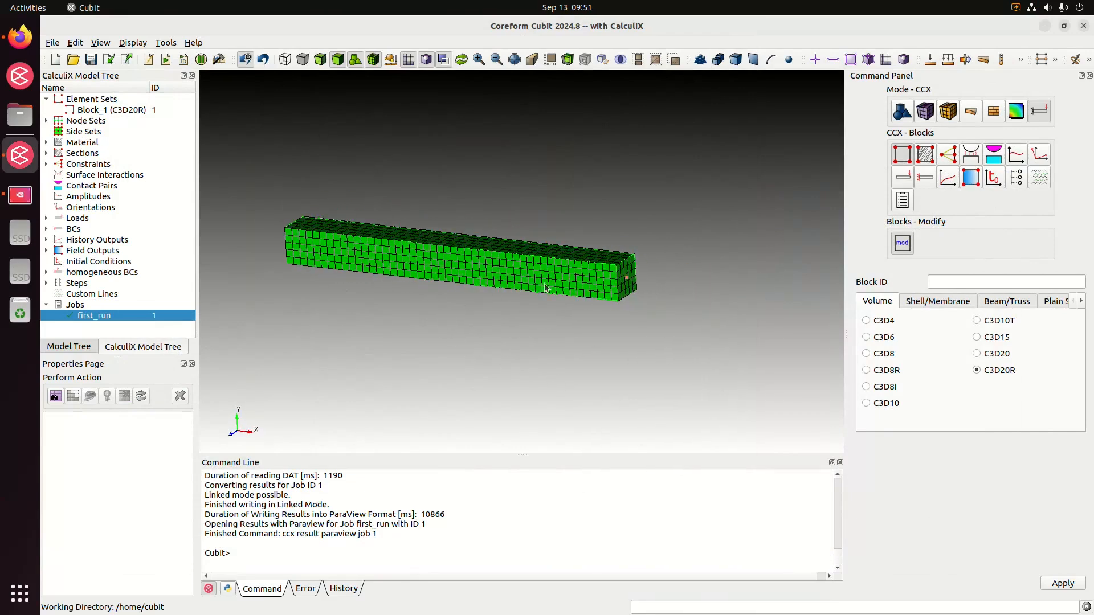
drag(547, 285, 548, 290)
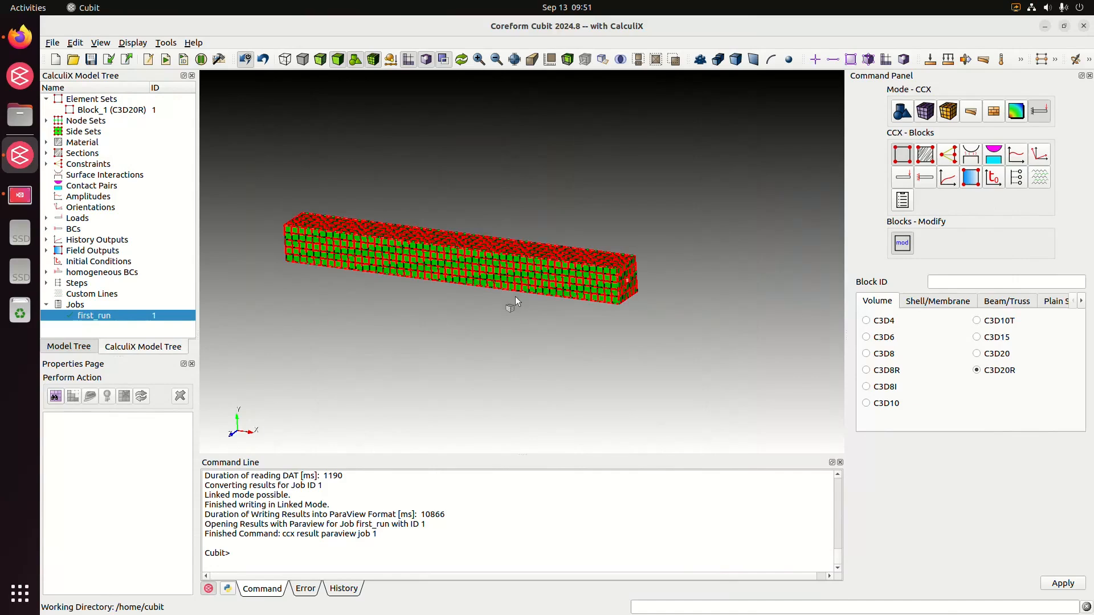
middle_drag(524, 340, 557, 339)
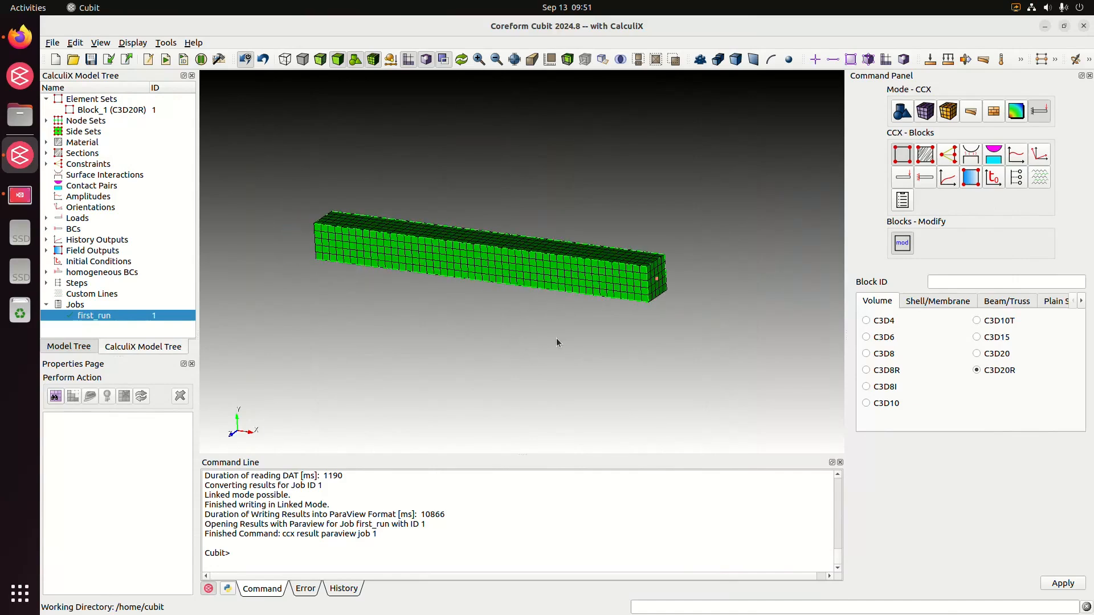
Draw all boundary condition and load symbols on the beam, and refresh the display to clear them.
click(72, 229)
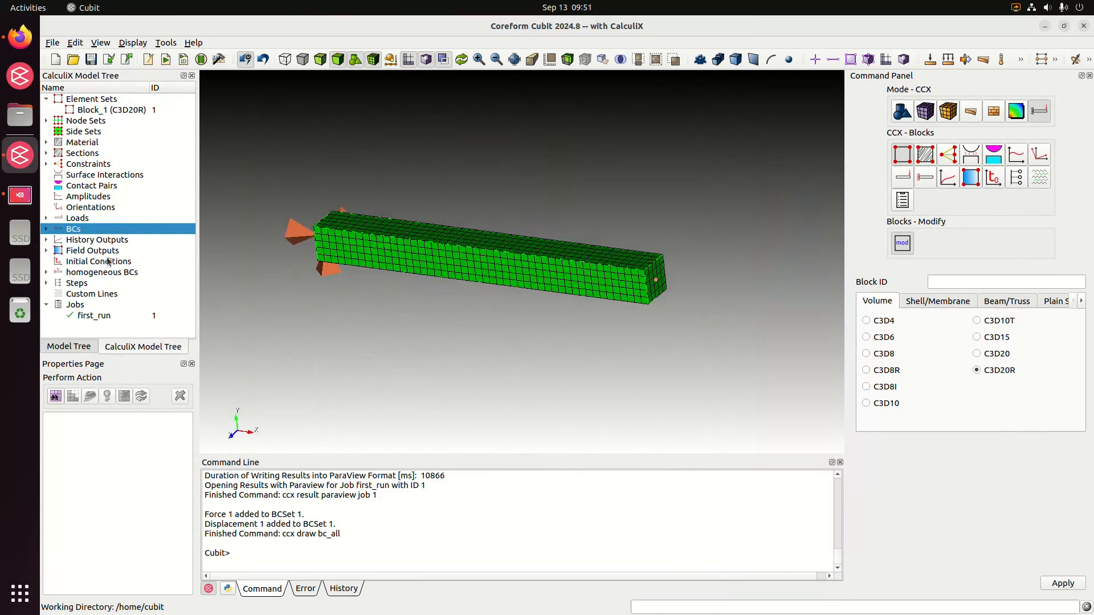
click(86, 221)
right_click(518, 335)
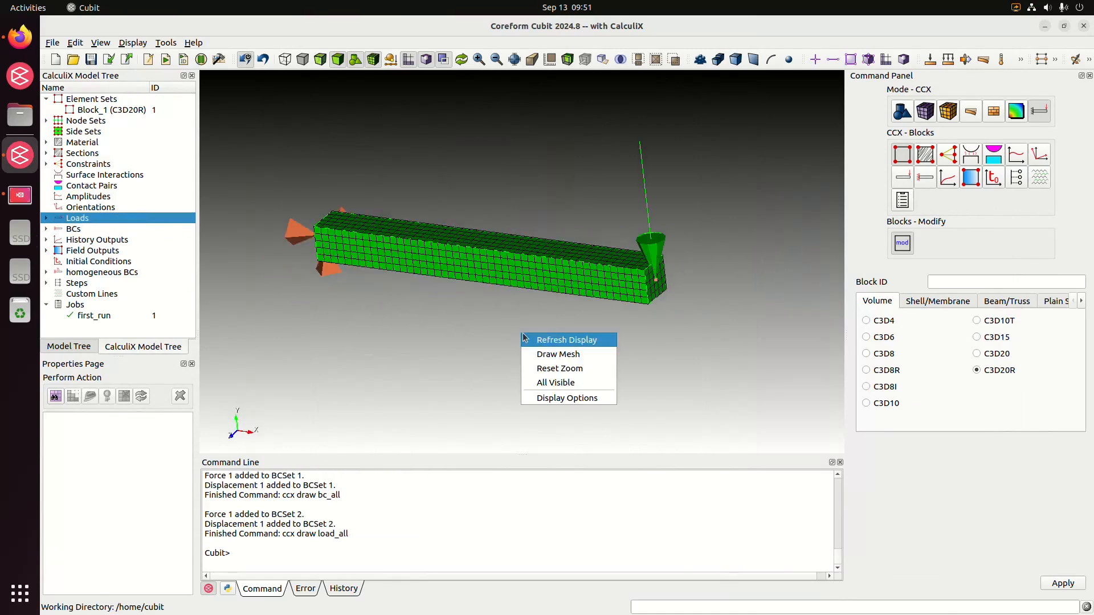
click(554, 341)
drag(630, 340, 642, 345)
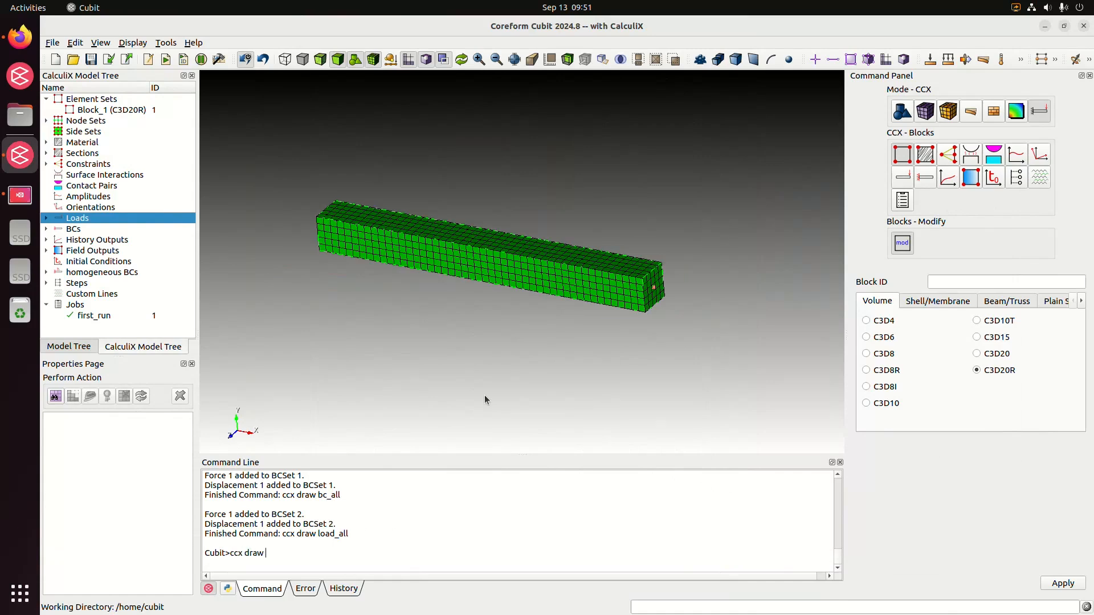
Try the command "ccx draw all" and run "ccx draw" to display the loads and BCs together.
key(Return)
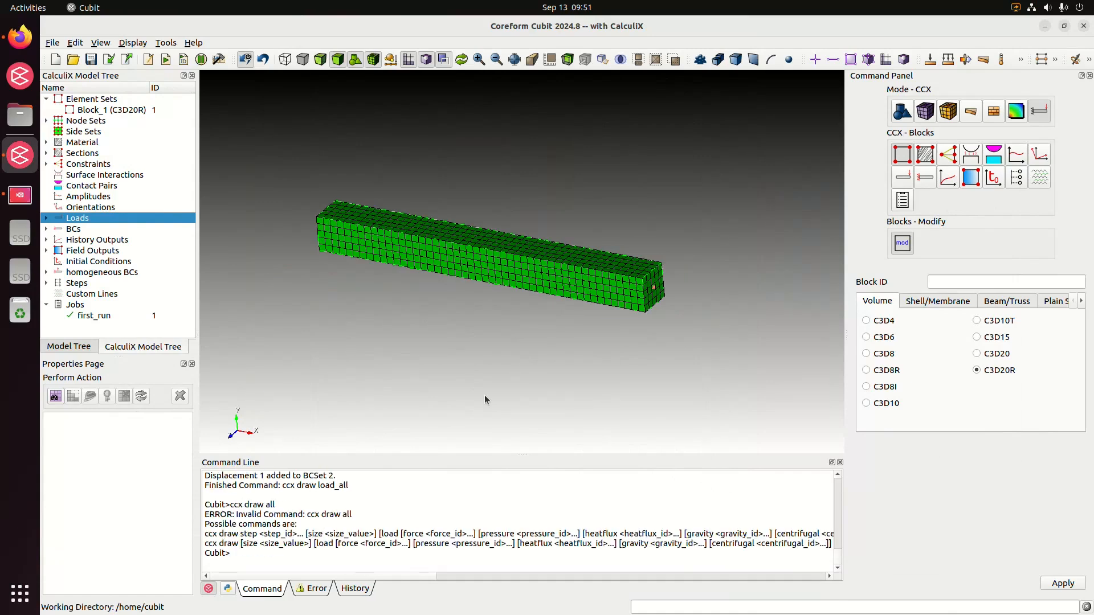
key(Up)
key(BackSpace)
key(BackSpace)
key(BackSpace)
key(Return)
drag(505, 312, 462, 273)
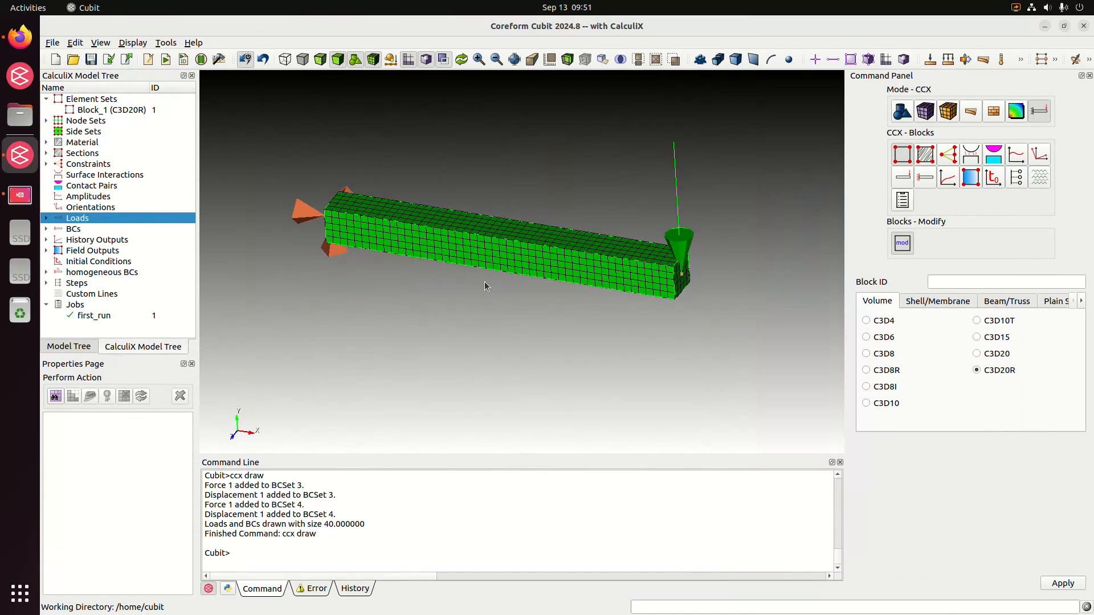
Copy the entire command history of the session, from the first line to the last.
click(311, 594)
click(277, 592)
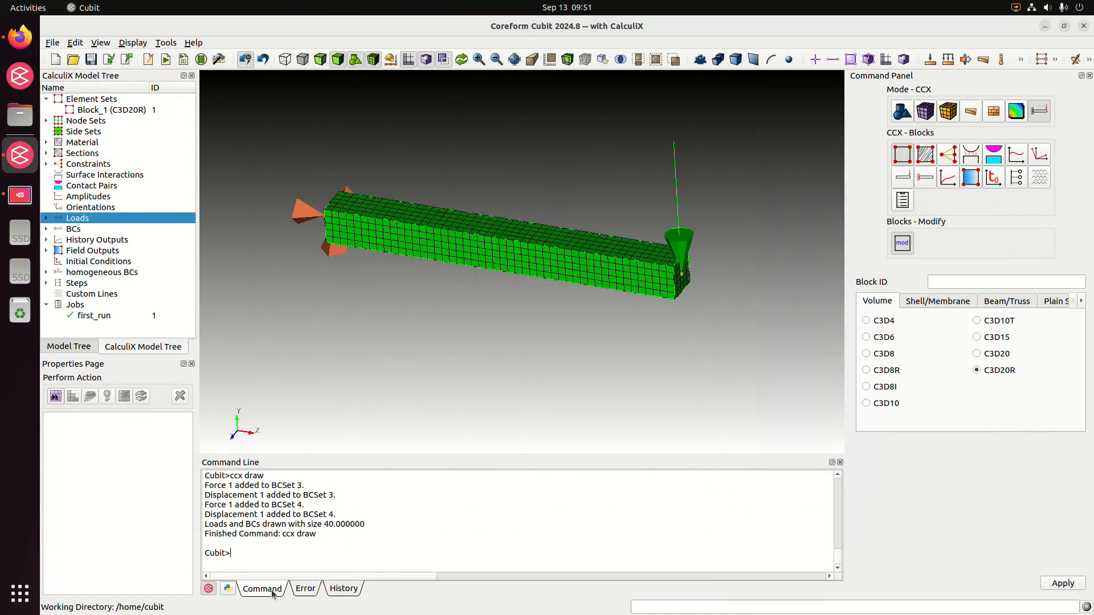
click(345, 589)
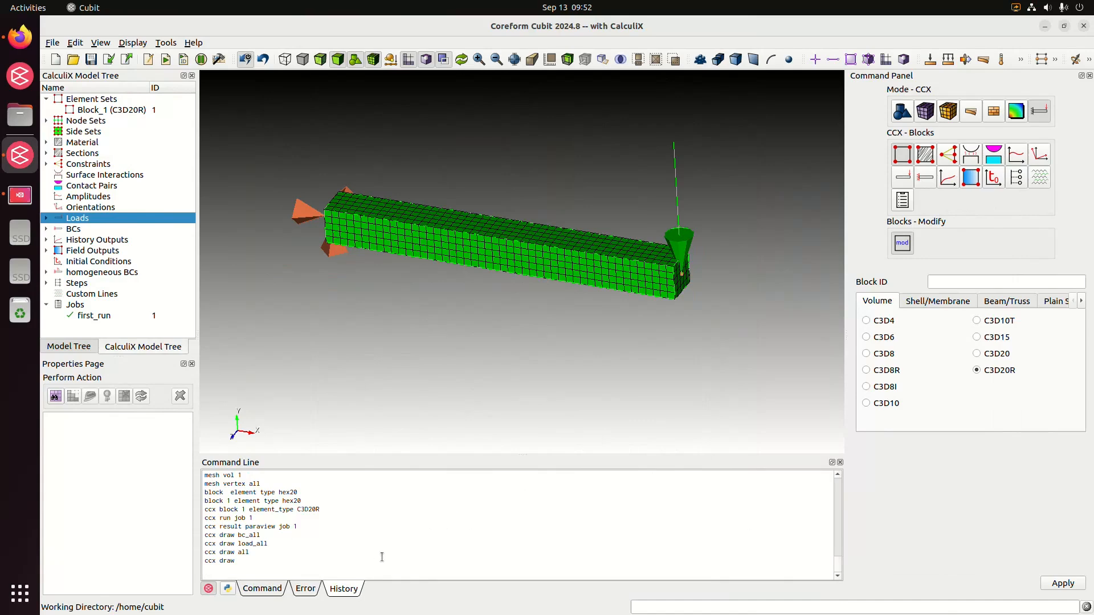
drag(839, 568, 833, 462)
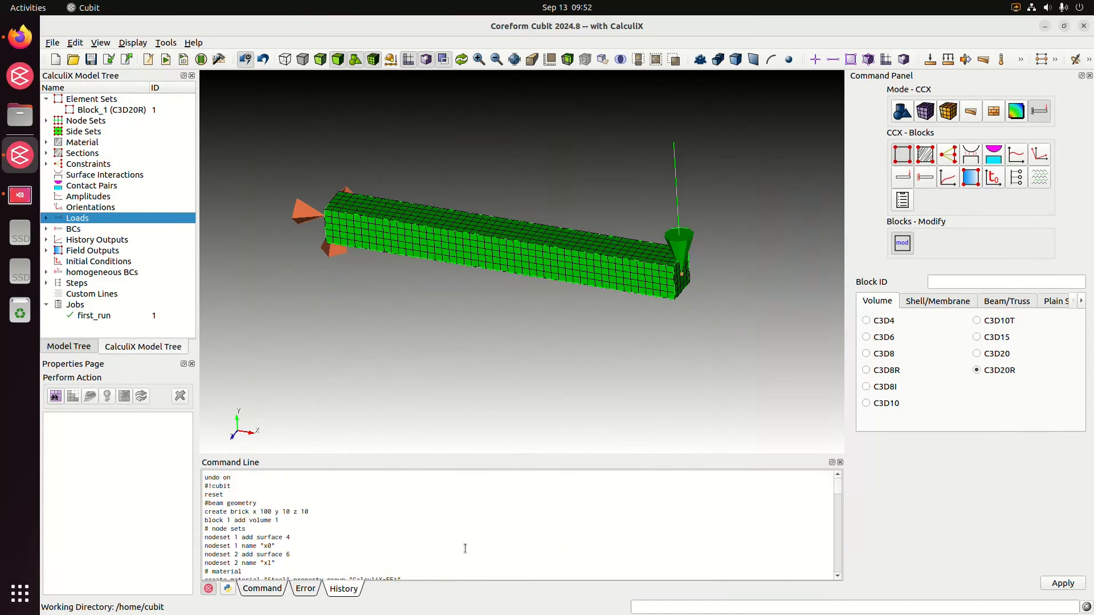
key(ctrl+a)
click(360, 550)
scroll(359, 550, down, 6)
Clear the whole model with the "reset" command.
click(274, 590)
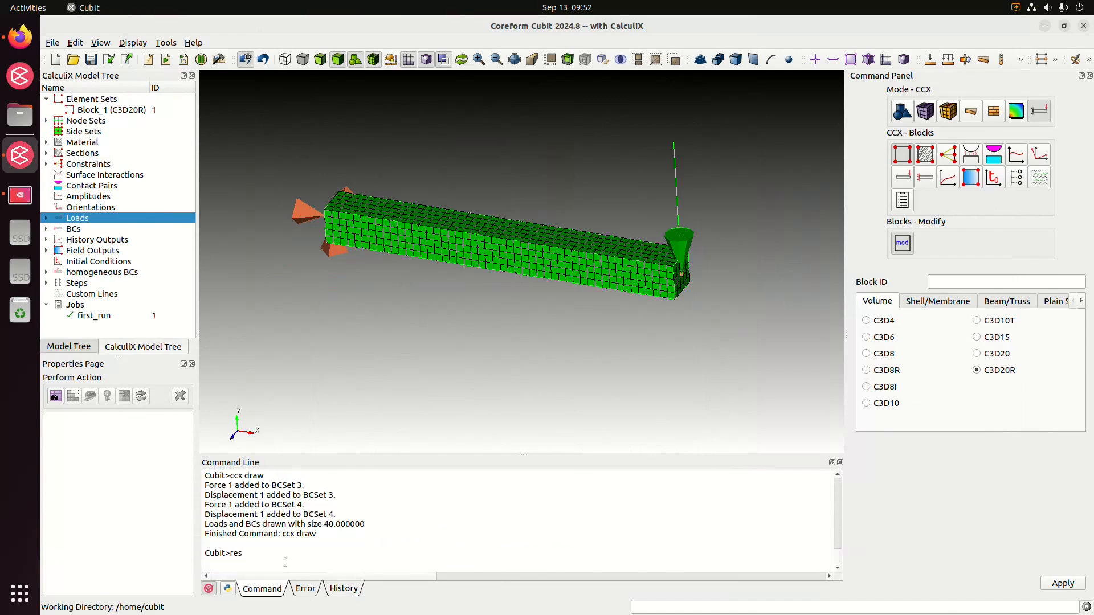
text(reset)
key(Return)
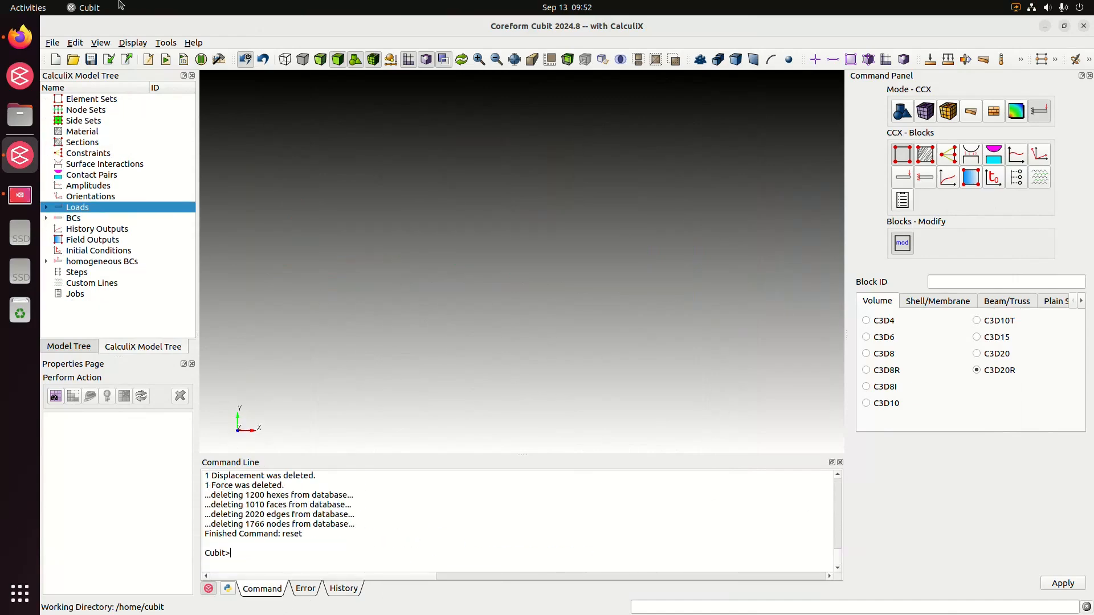
Paste the copied command history into an untitled journal and run it to rebuild the beam model.
click(148, 59)
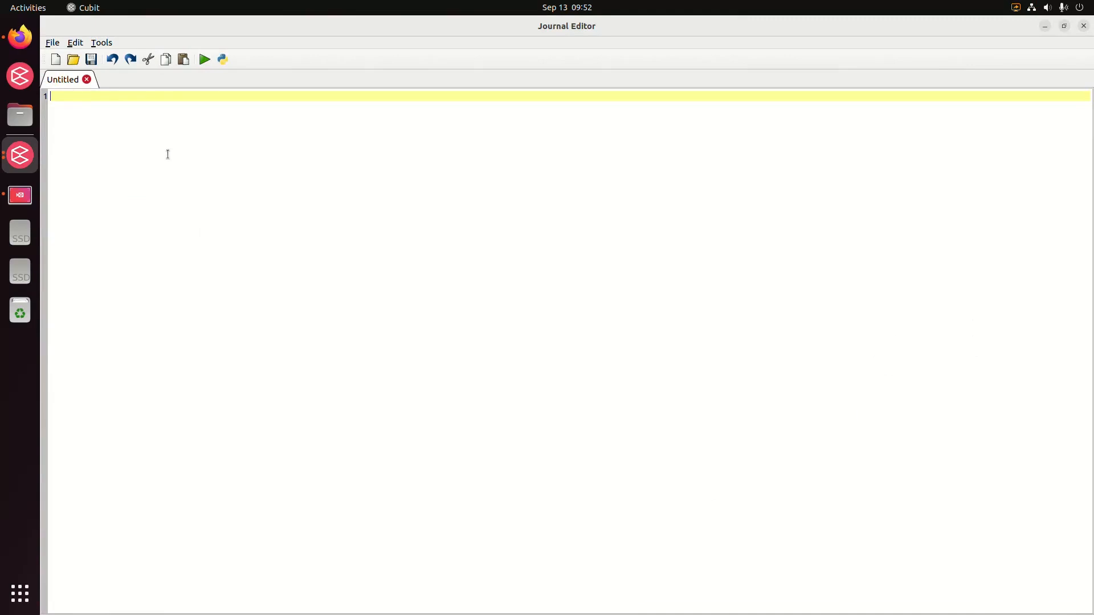
key(ctrl+v)
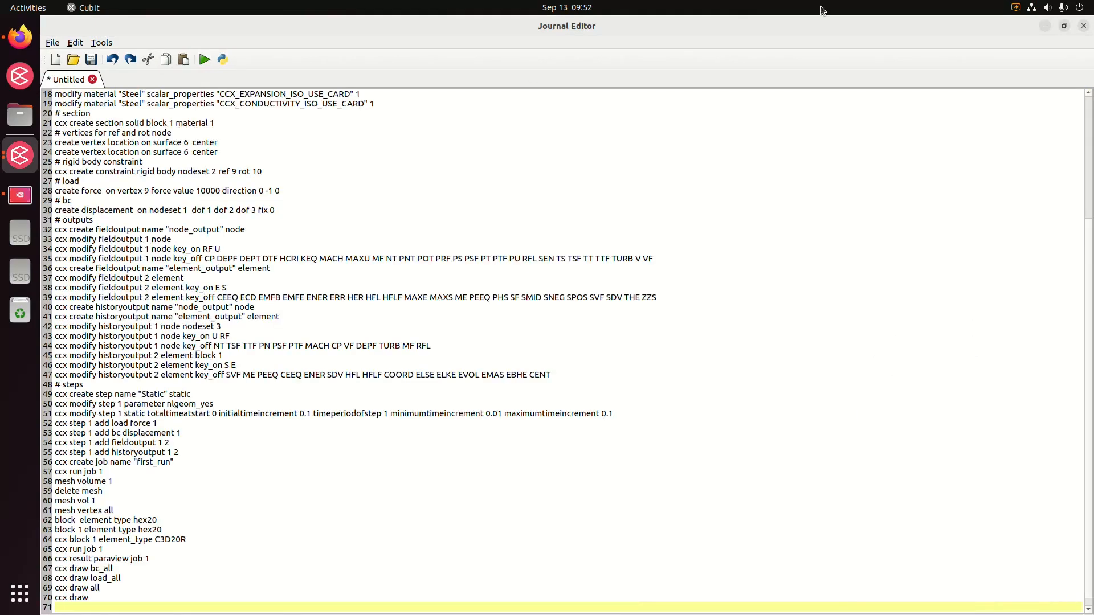
click(1046, 27)
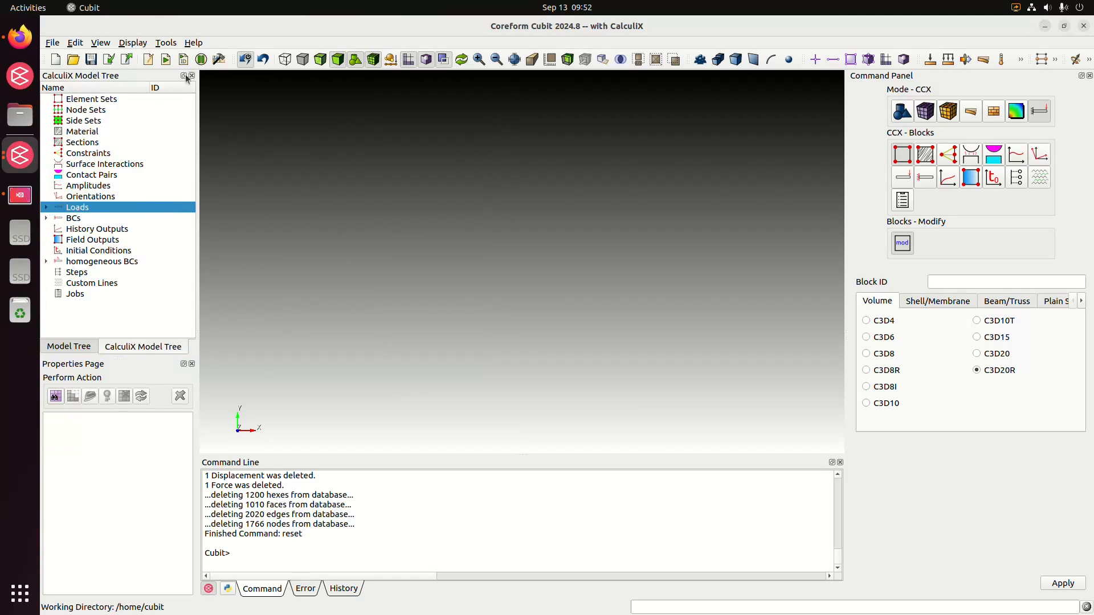
click(149, 60)
click(336, 109)
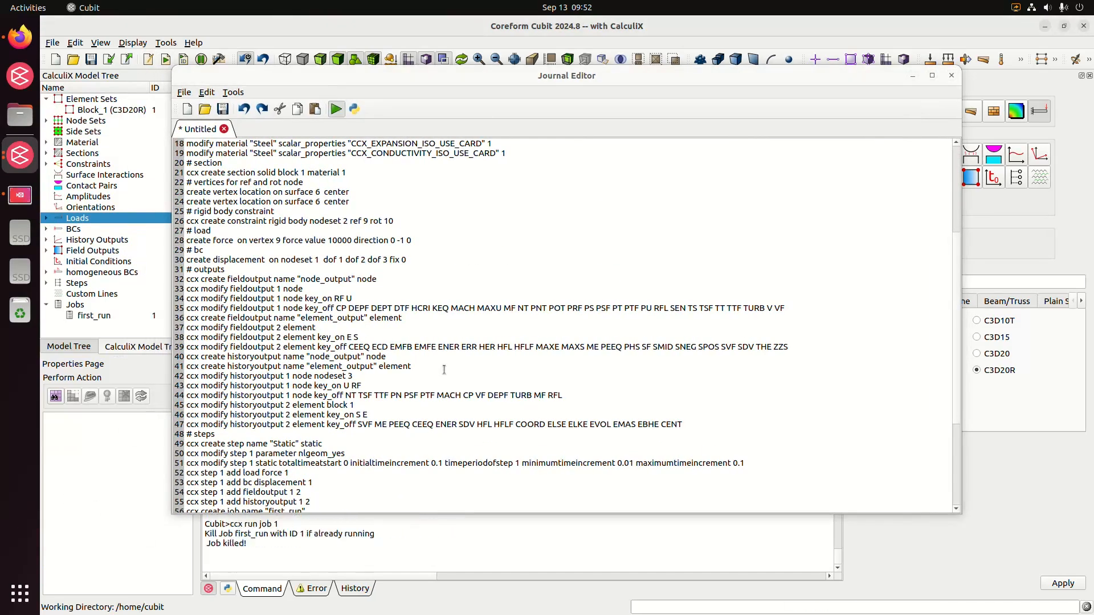
Check the error log of the journal run and examine the rebuilt beam with its load and BC symbols.
click(320, 589)
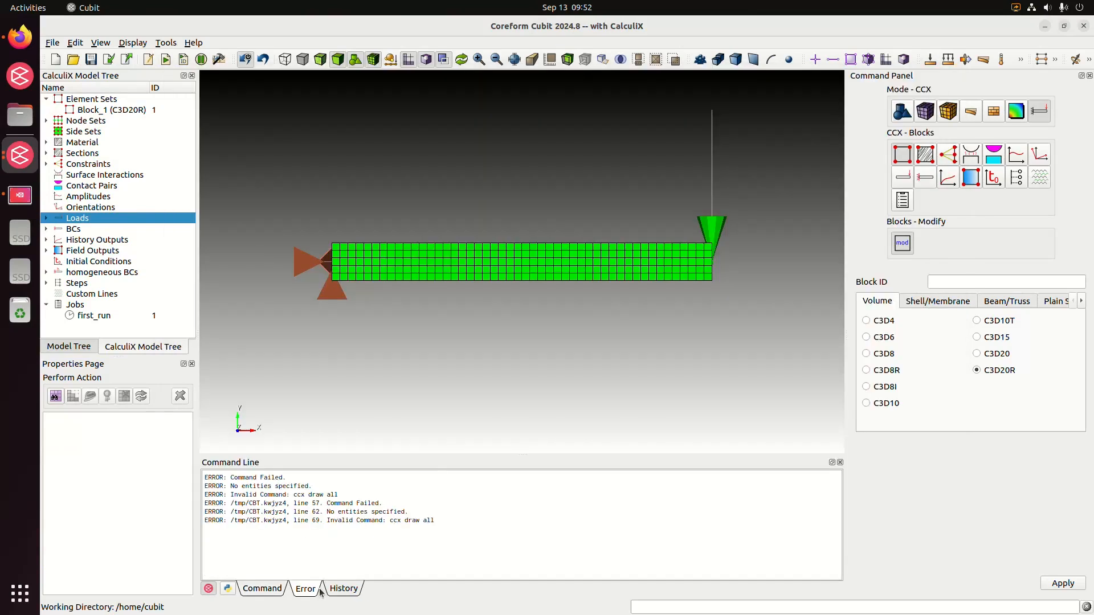
drag(685, 292, 627, 325)
drag(534, 288, 416, 245)
click(262, 589)
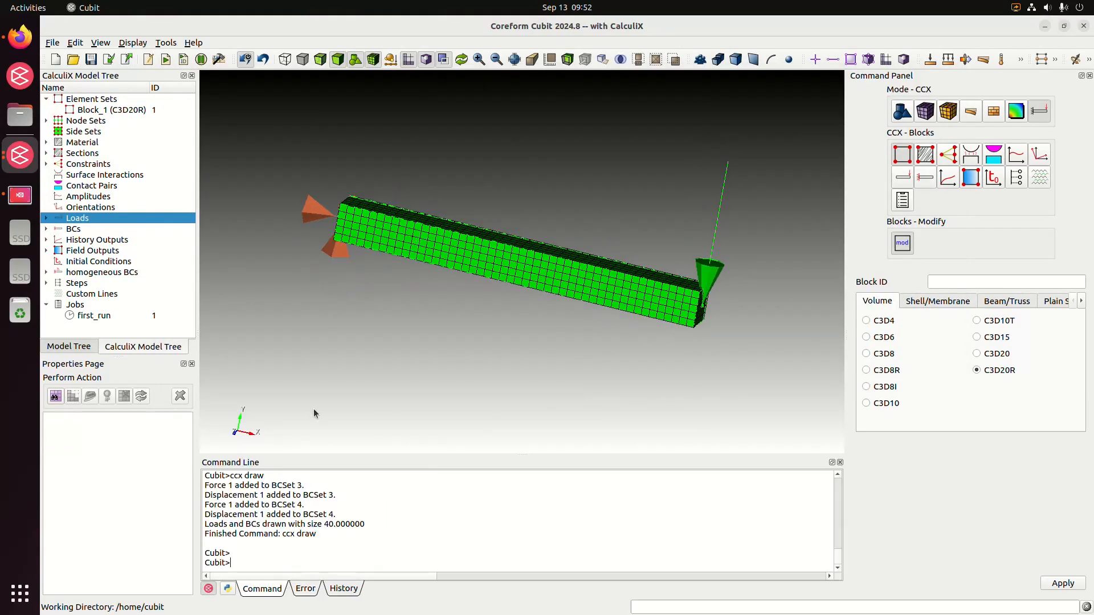